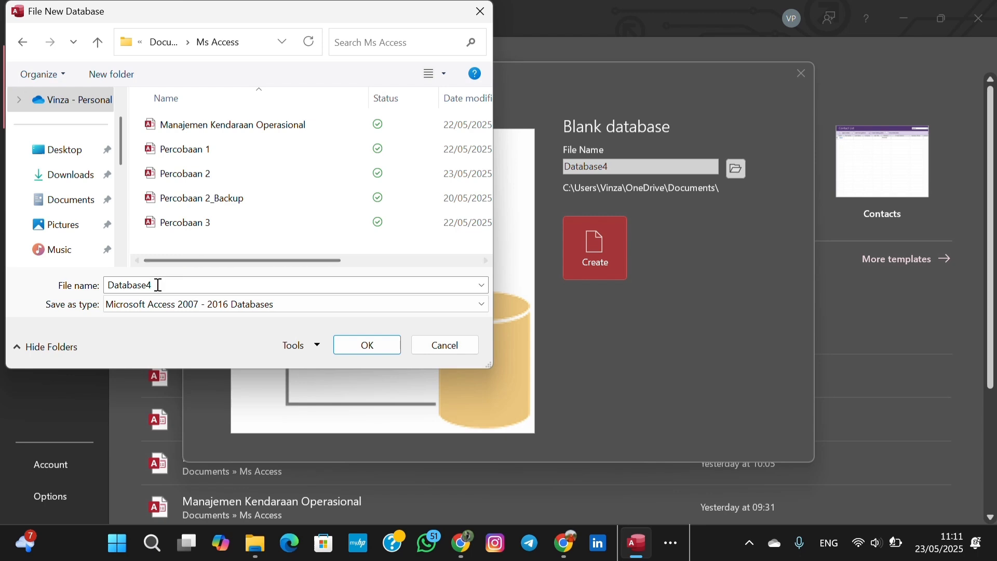
Create a blank database named "Manajemen Kendaraan Operasional Bank Mandiri" in the Ms Access documents folder.
double_click(158, 285)
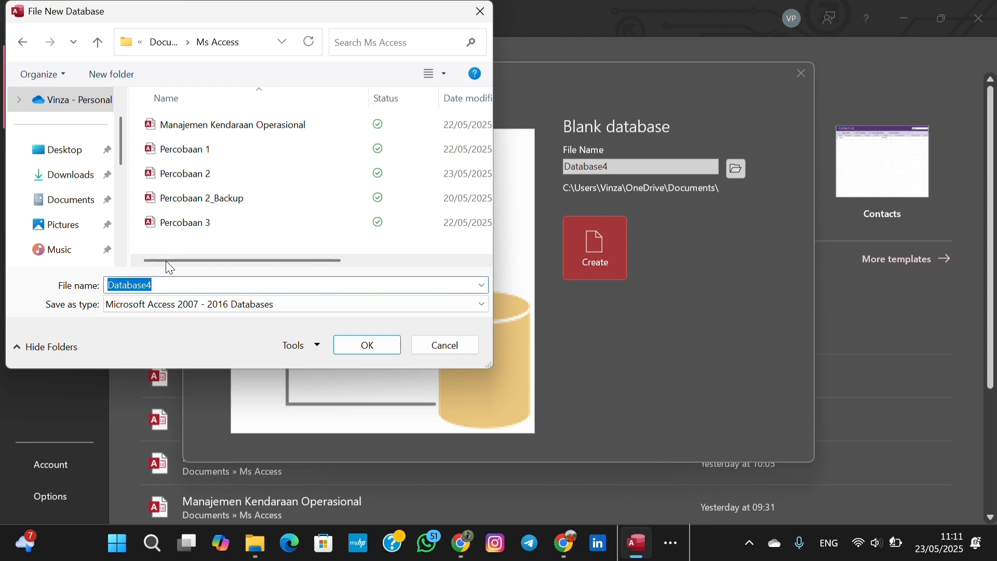
left_click(211, 131)
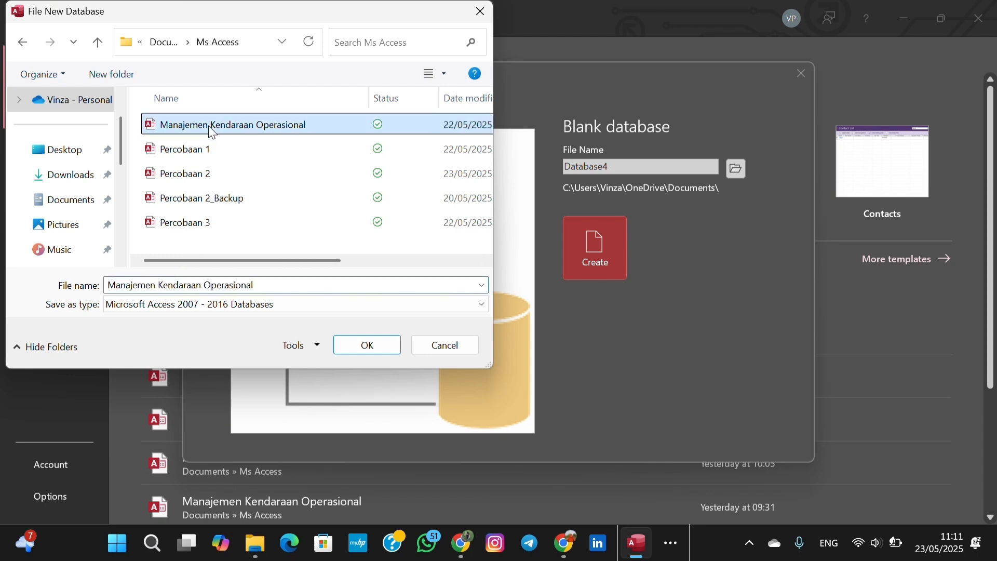
left_click(297, 283)
left_click(297, 282)
type("Ban")
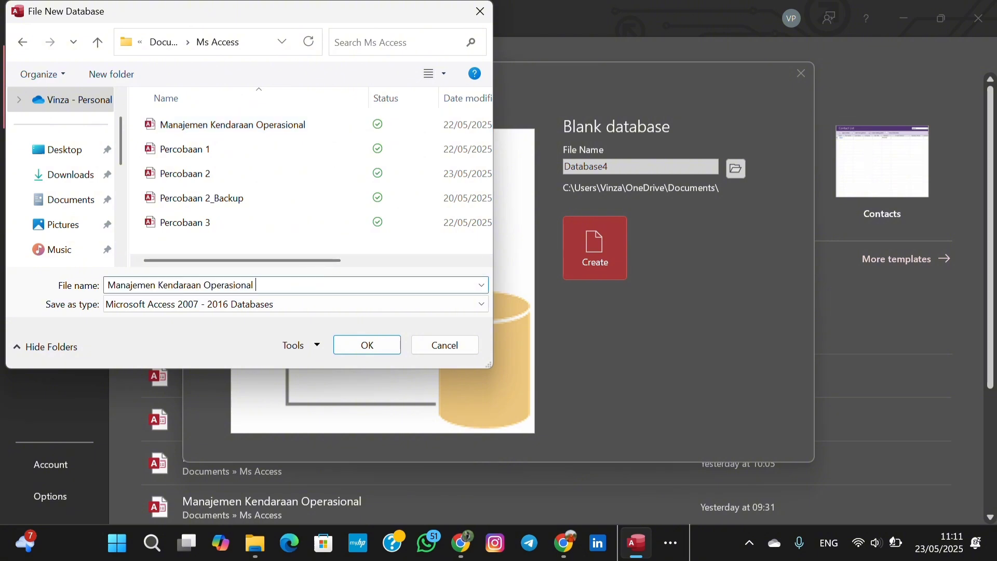
type("k Mandiri")
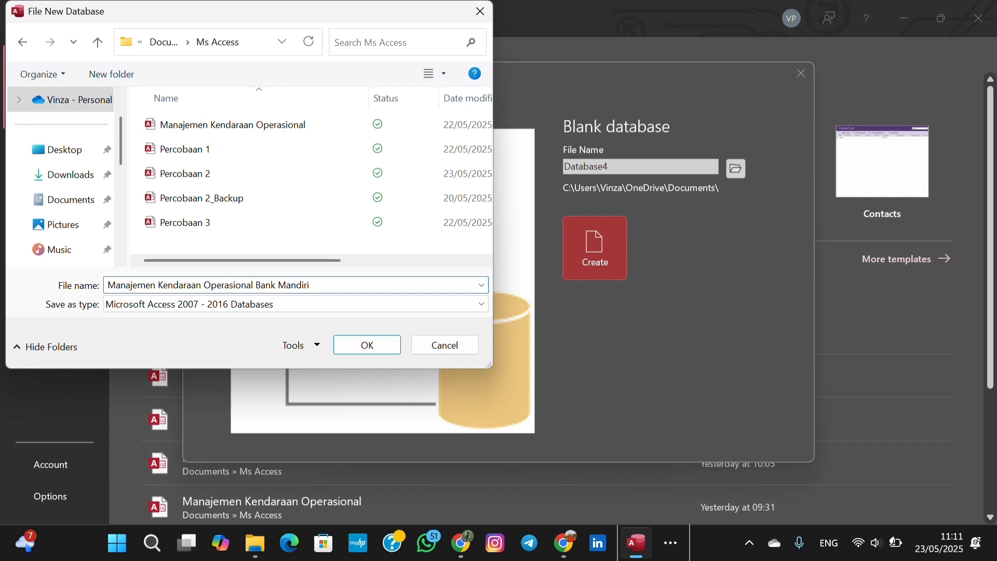
left_click(385, 352)
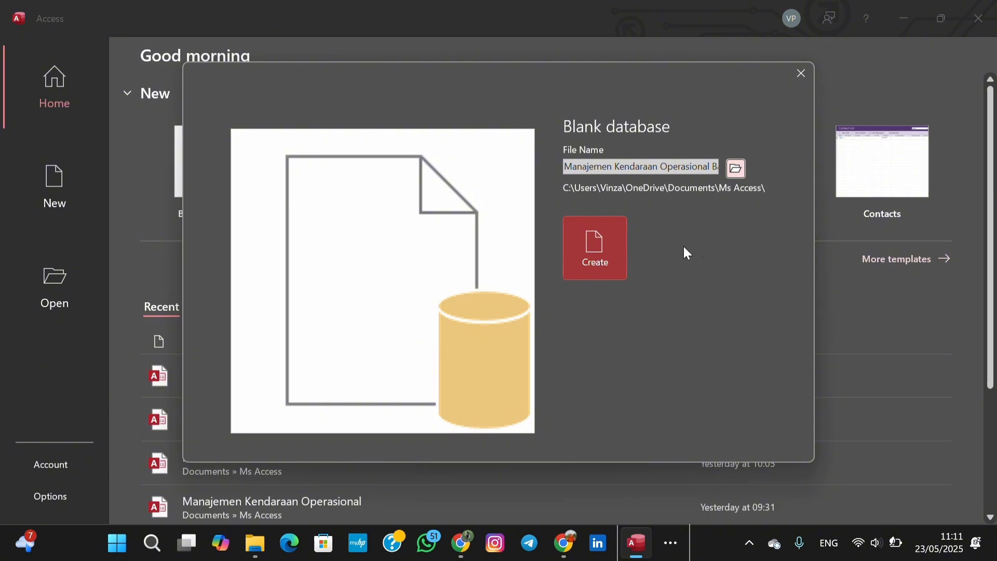
left_click(588, 251)
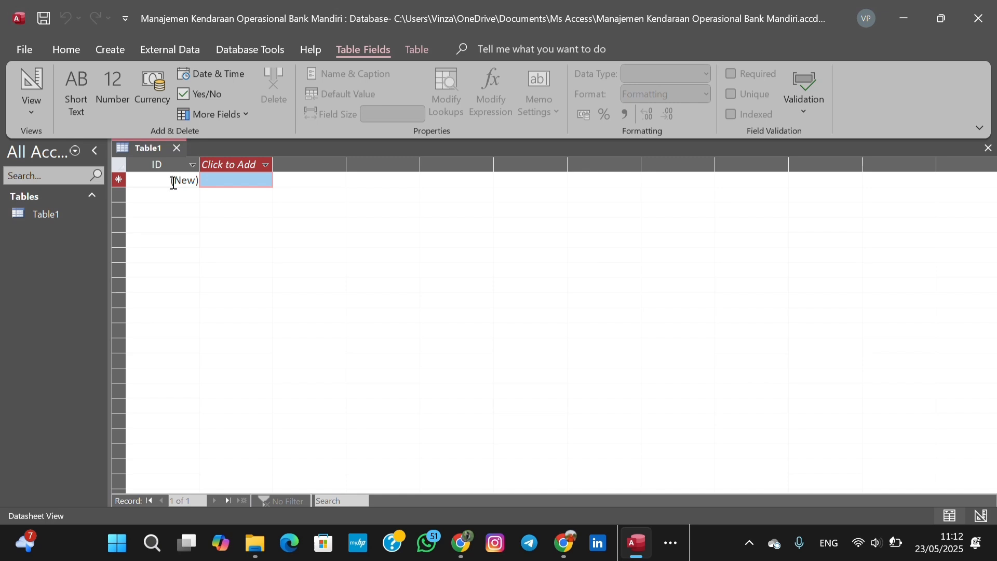
Save the new empty table under the name TKendaraan.
right_click(144, 148)
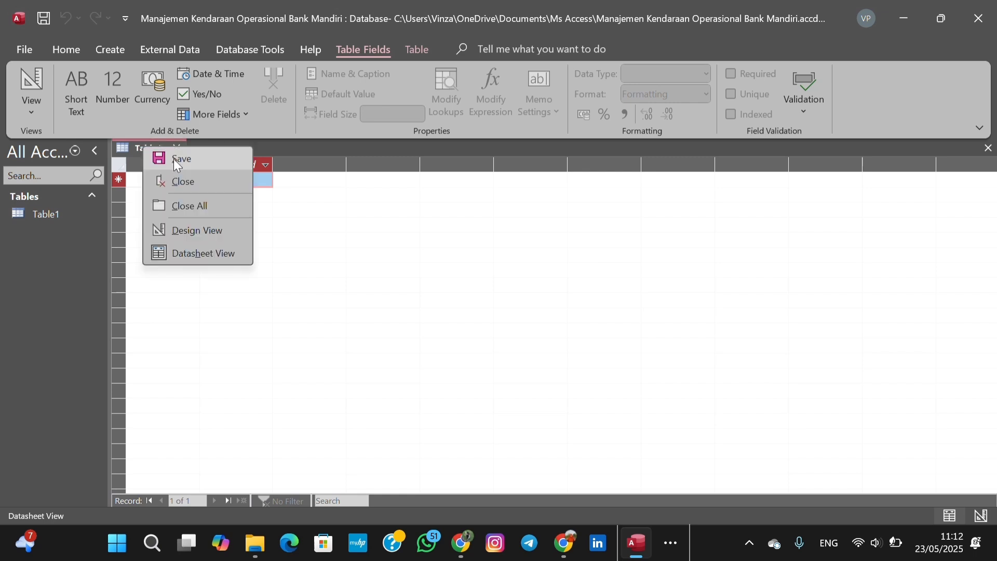
left_click(174, 159)
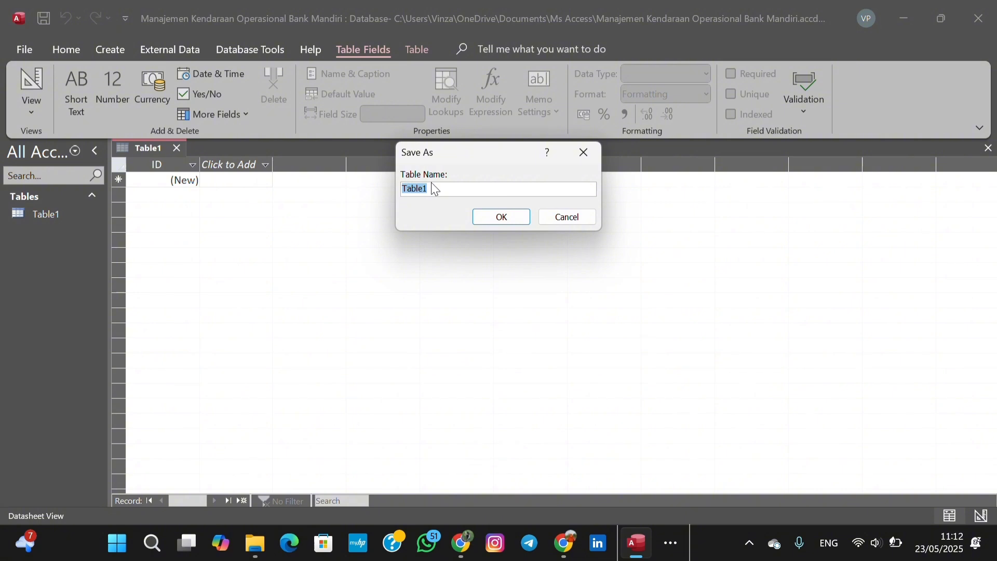
key("Caps_Lock")
type("T")
key("Caps_Lock")
key("Caps_Lock")
type("K")
key("Caps_Lock")
type("endaraan")
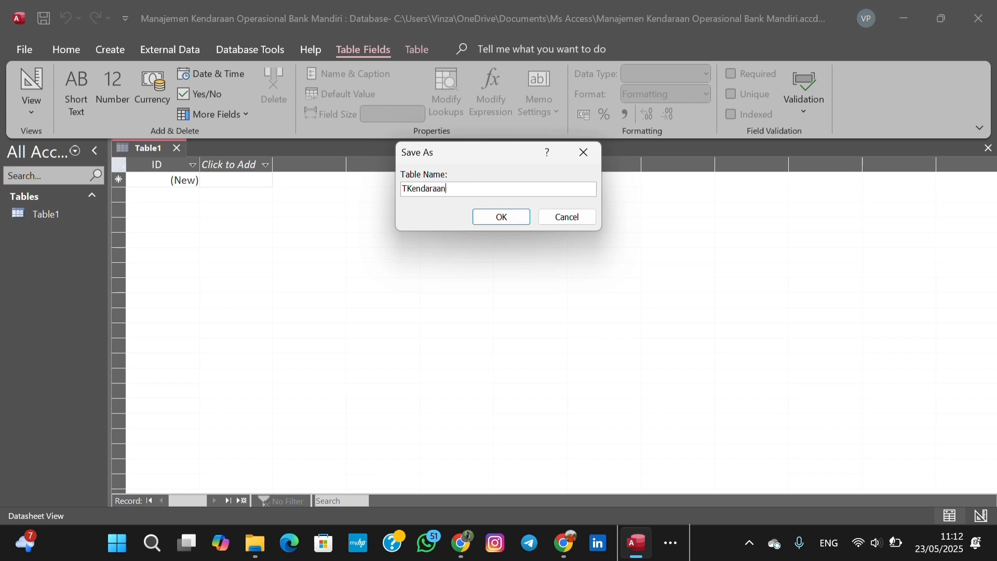
left_click(500, 218)
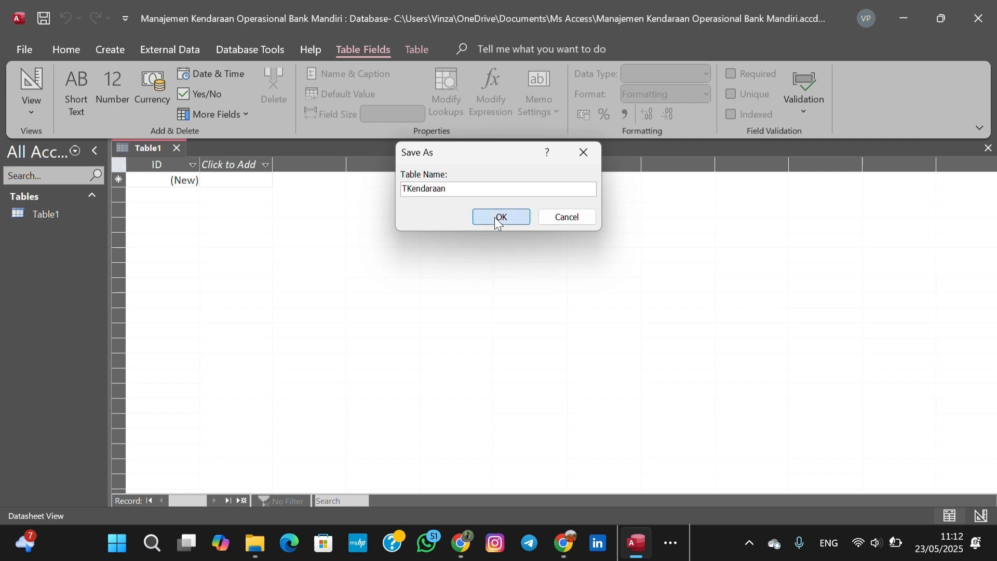
Show the TKendaraan table in Design View and rename the ID field to "ID Mobil".
right_click(138, 148)
left_click(186, 243)
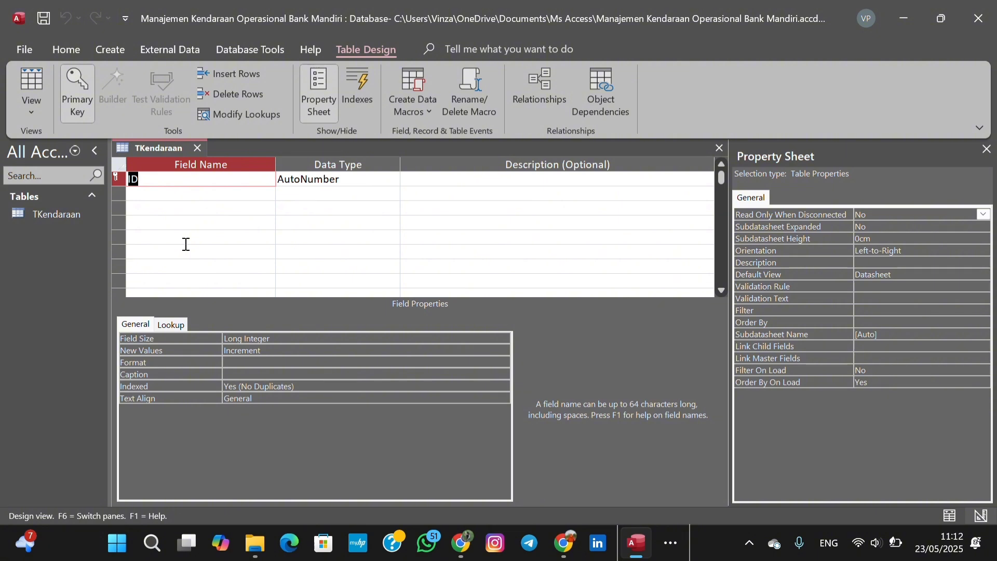
left_click(150, 178)
type("Mobil")
Add the fields Tanggal Masuk, Merek, Warna and Plat Nomor below ID Mobil.
left_click(160, 194)
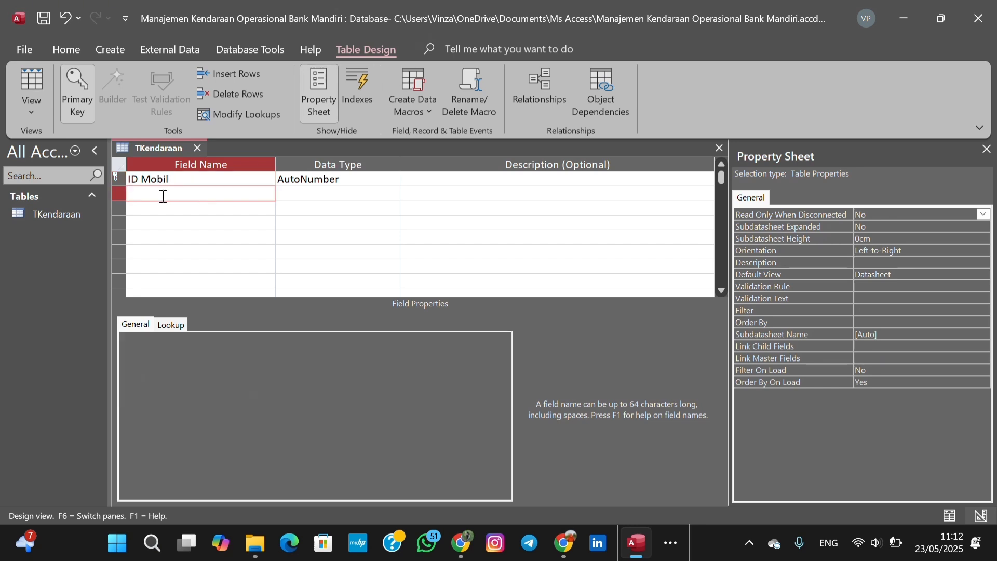
type("Tanggal Masuk")
left_click(154, 210)
type("Merek")
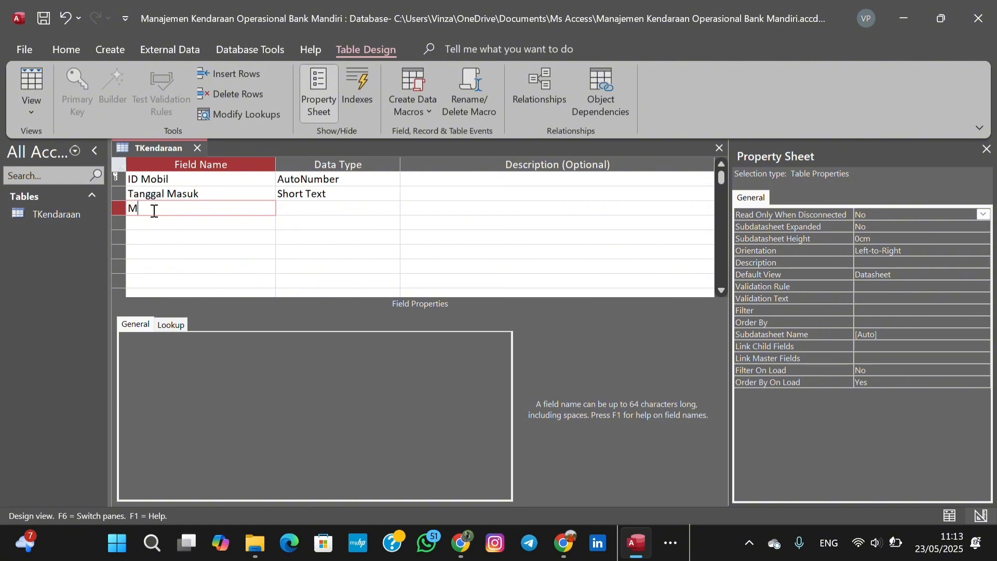
left_click(146, 228)
type("Warna")
left_click(147, 237)
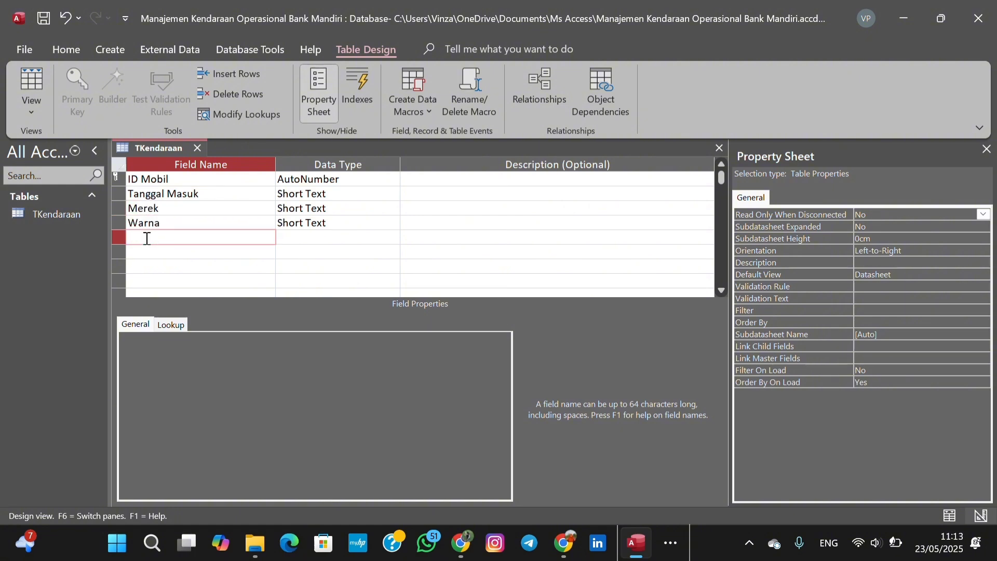
type("Plat Nomor")
Set the data type of the Tanggal Masuk field to Date/Time.
left_click(351, 179)
left_click(372, 193)
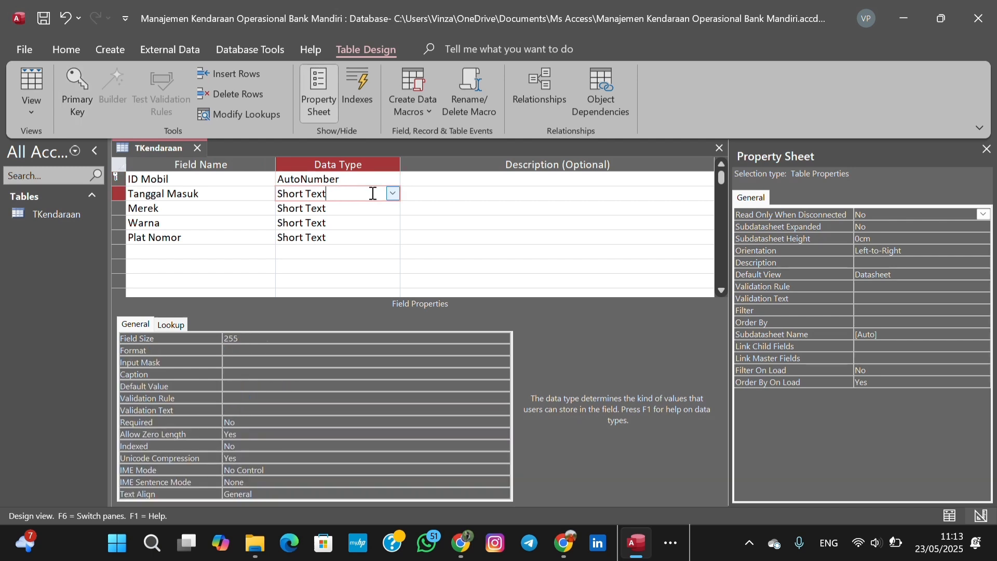
left_click(394, 195)
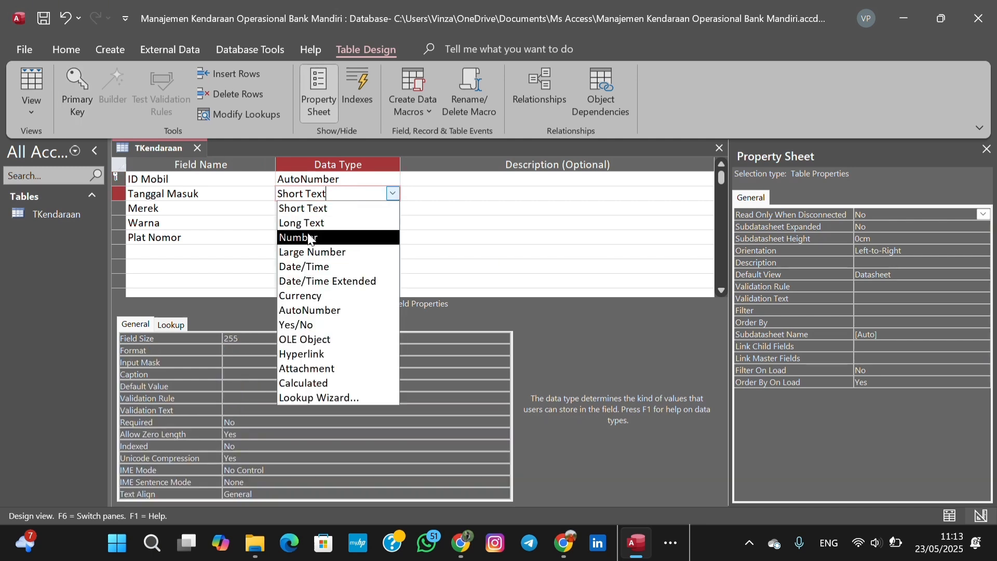
left_click(305, 268)
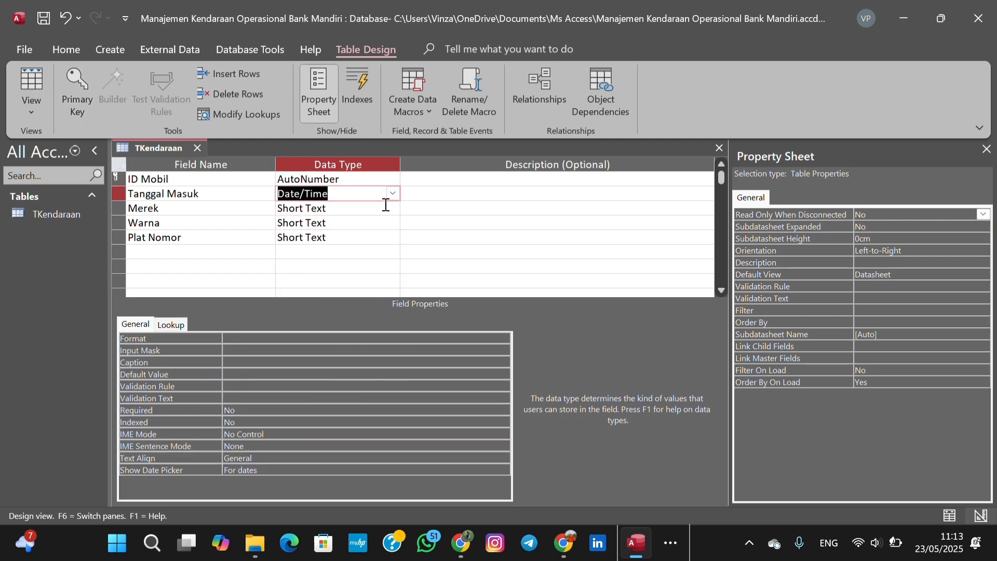
Start the Lookup Wizard for the Merek field and choose to type in the values for its list.
left_click(343, 208)
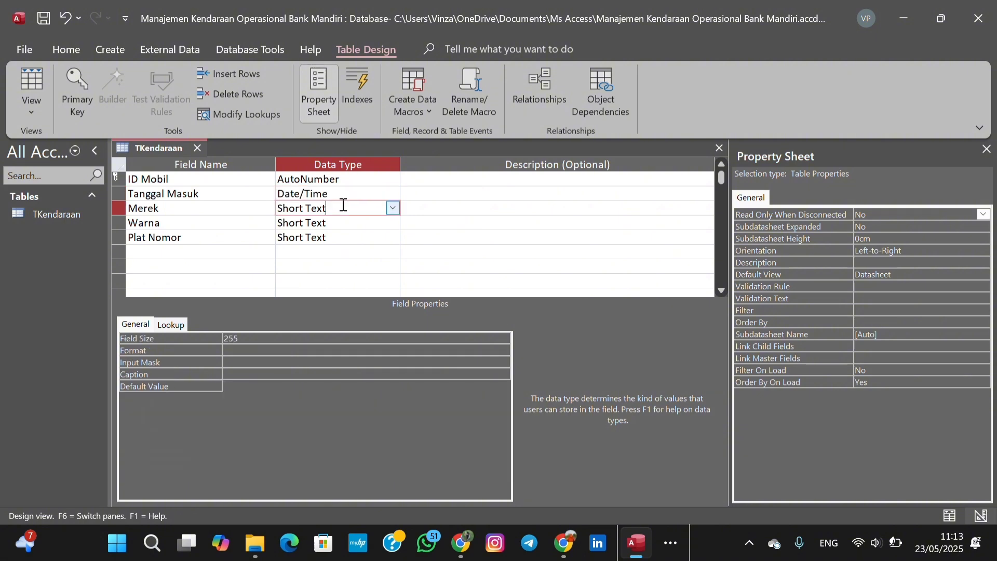
left_click(250, 338)
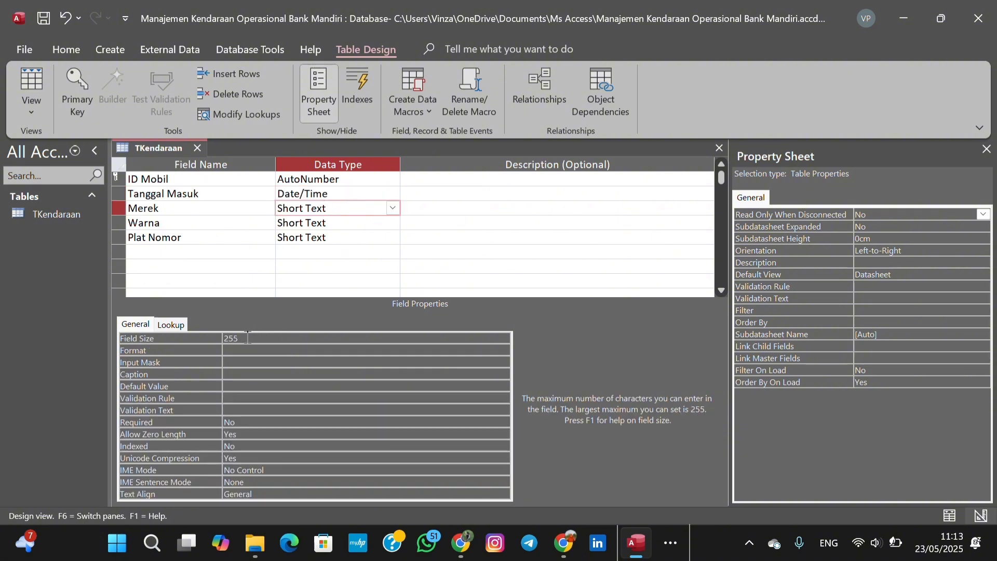
left_click(209, 339)
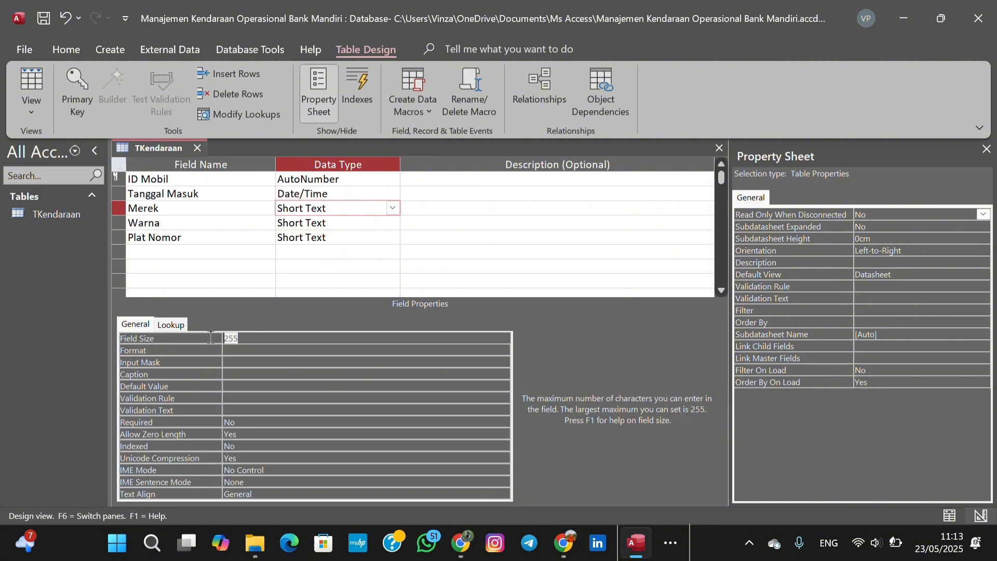
left_click(393, 208)
left_click(332, 413)
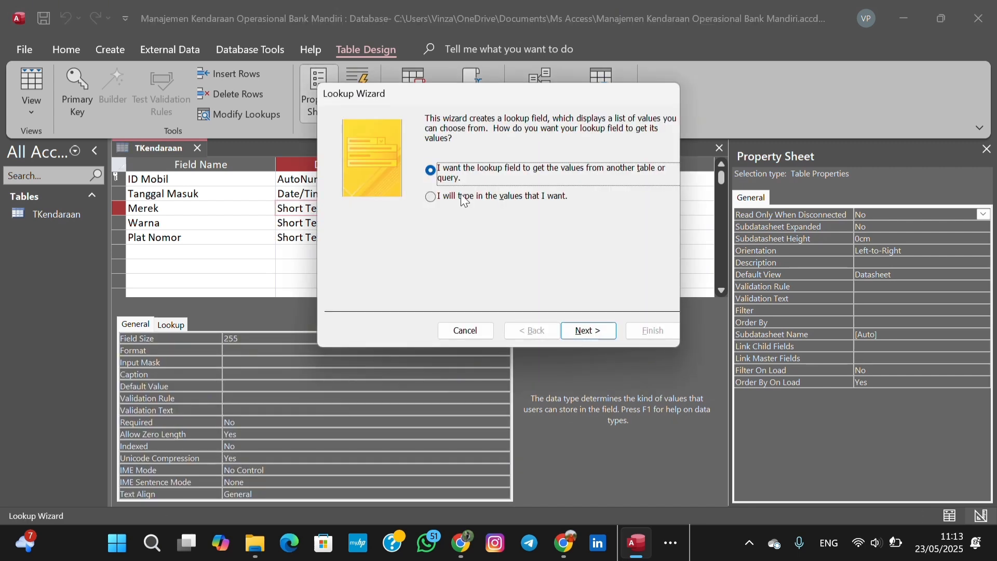
left_click(431, 199)
left_click(588, 330)
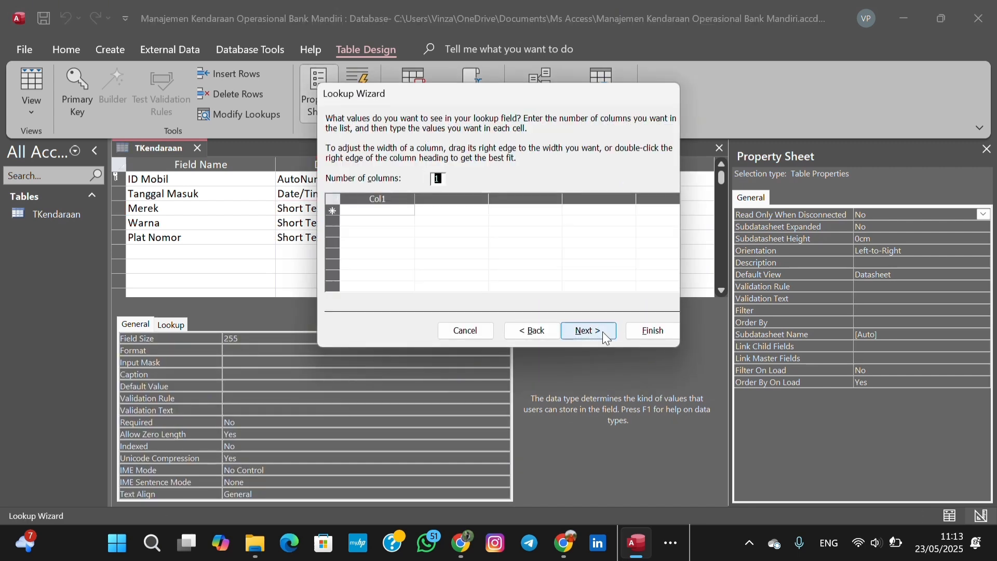
Enter Mobil Pribadi, Innova Zenix, Innova Reborn, Avanza and Mitsubishi X-Pander as the Merek lookup values and finish the wizard.
left_click(391, 213)
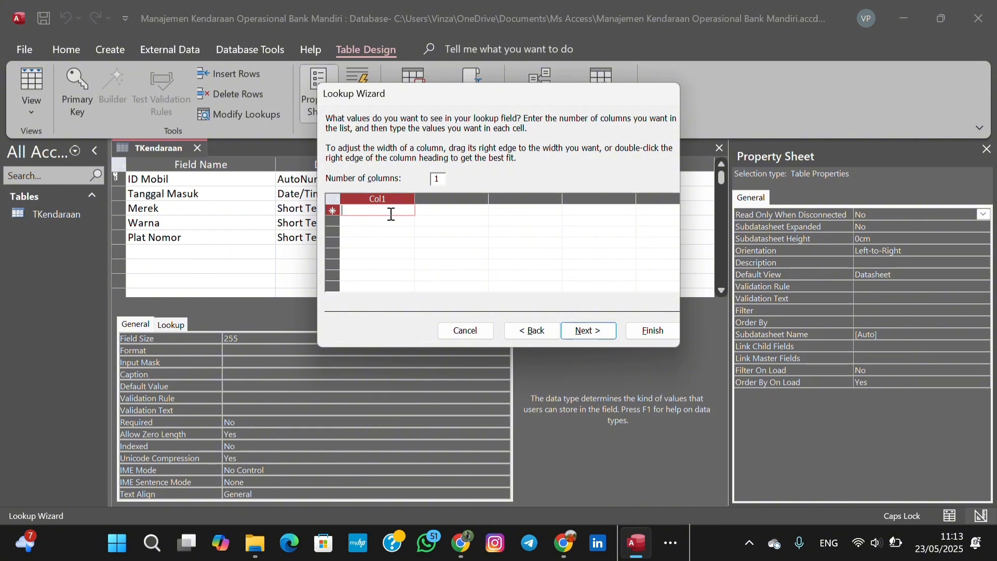
type("Mobil ")
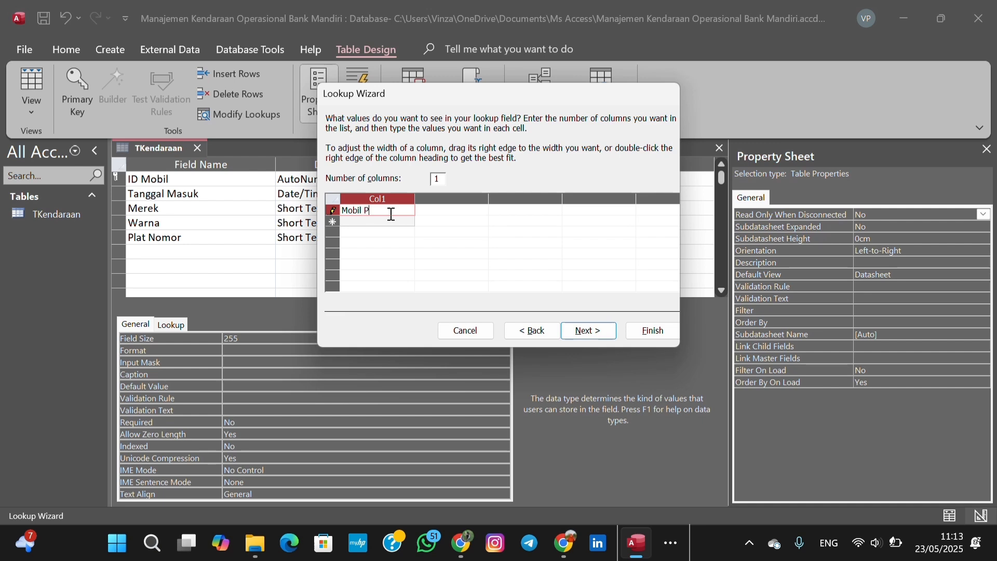
type("Pribadi")
key("Return")
type("Innova Zeni")
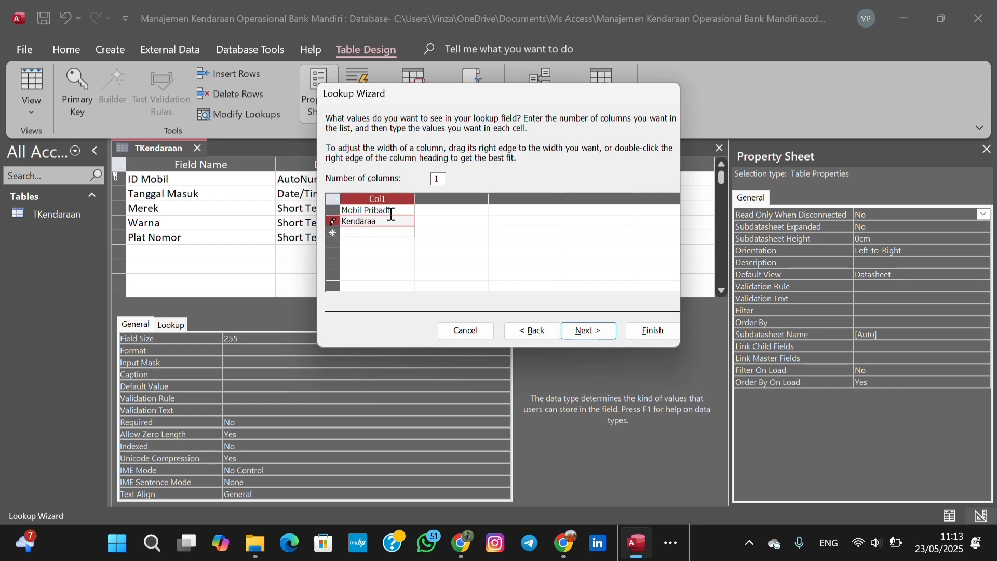
type("x")
key("Return")
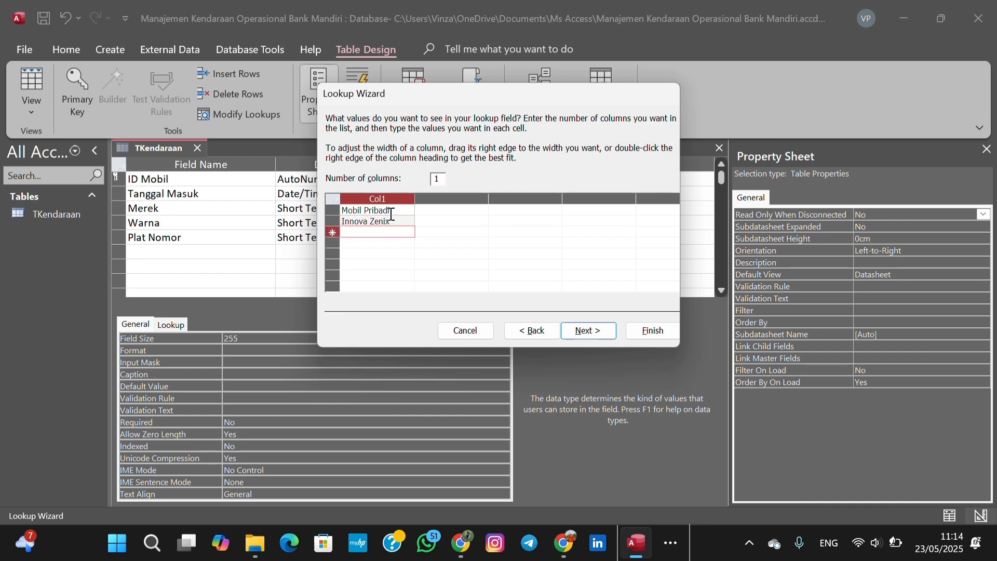
type("Innova Reborn")
key("Return")
type("Avanza")
key("Return")
key("Caps_Lock")
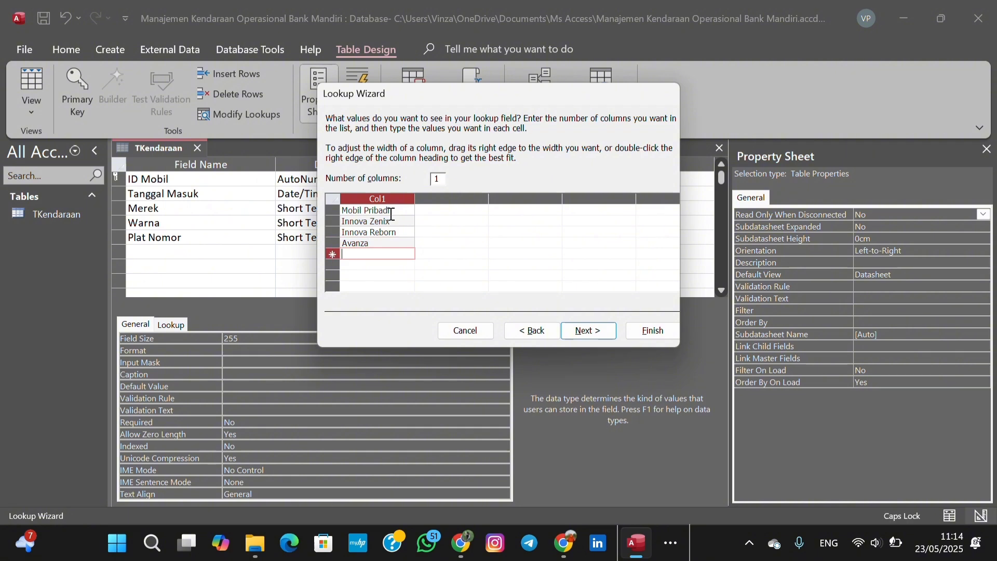
type("Mitsubishi X-Pander")
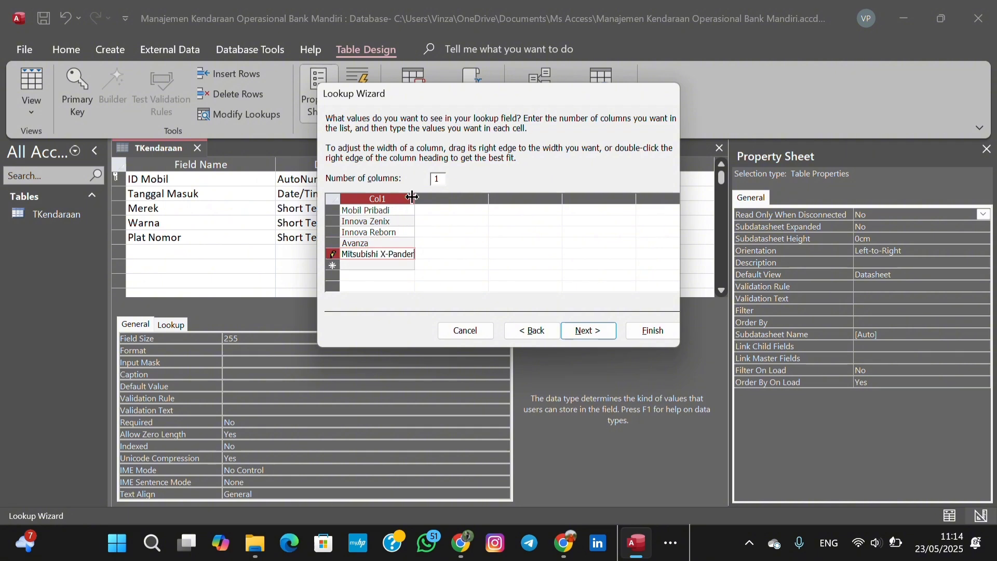
left_click(589, 332)
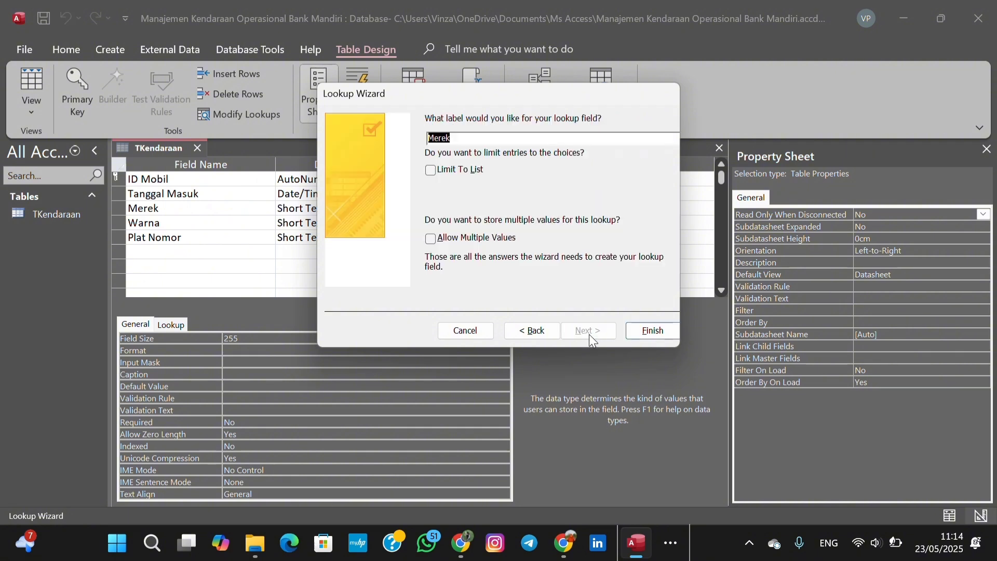
left_click(647, 332)
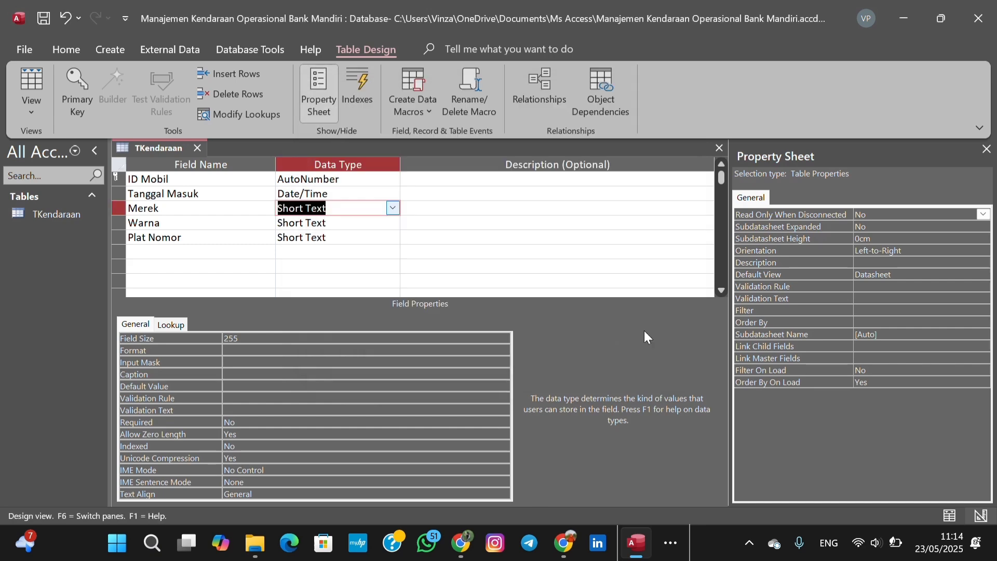
Start the Lookup Wizard for the Warna field and choose to type in the values for its list.
left_click(338, 223)
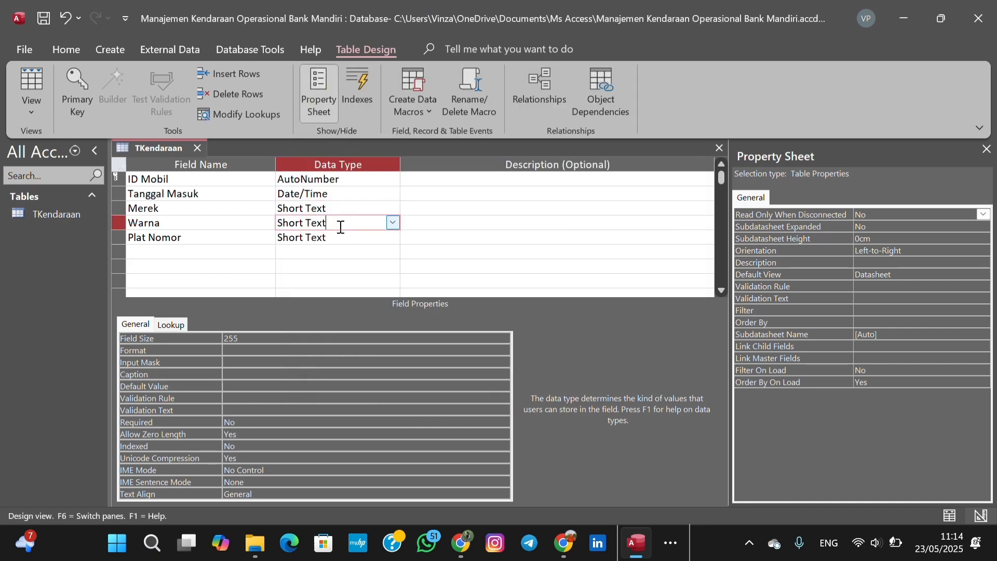
left_click(394, 222)
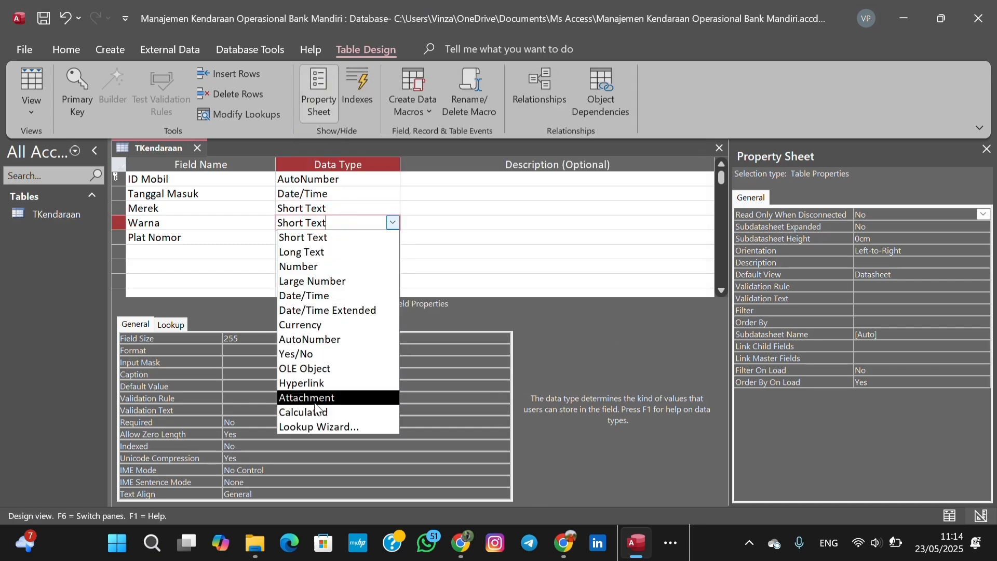
left_click(319, 424)
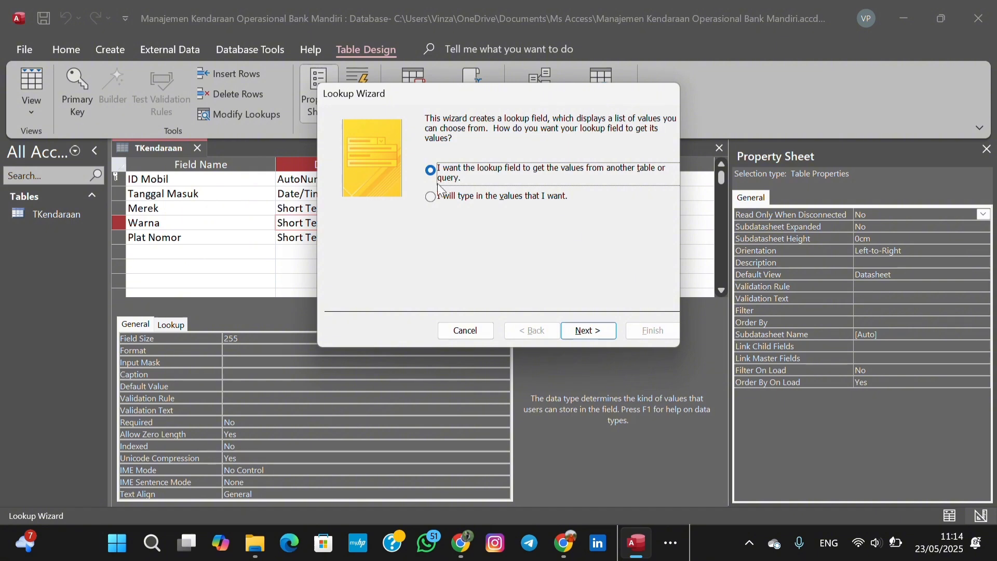
left_click(431, 197)
left_click(598, 329)
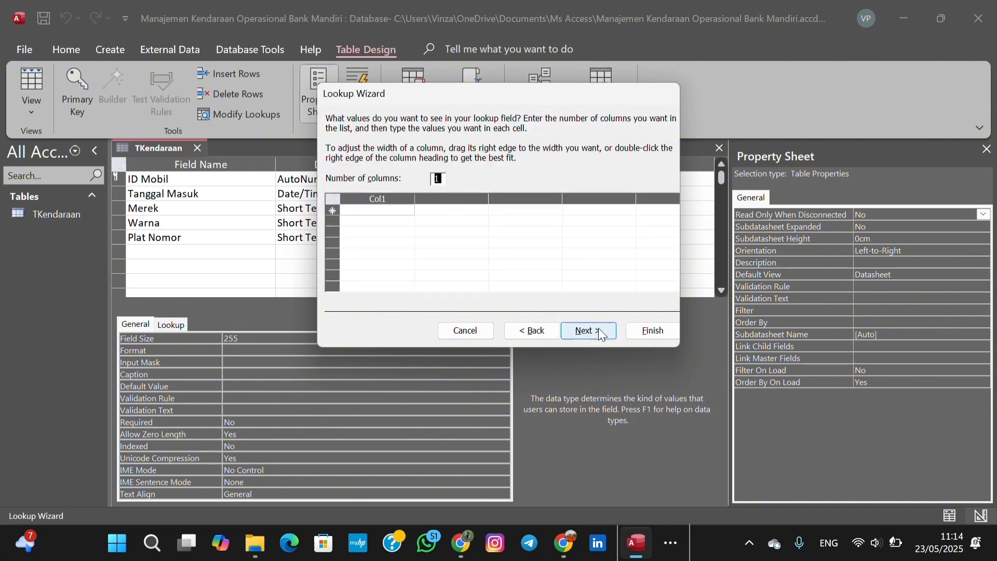
Enter Putih, Hitam, Abu-Abu and Lainnya as the Warna lookup values and finish the wizard.
left_click(385, 211)
type("Putih")
key("Return")
type("Hitam")
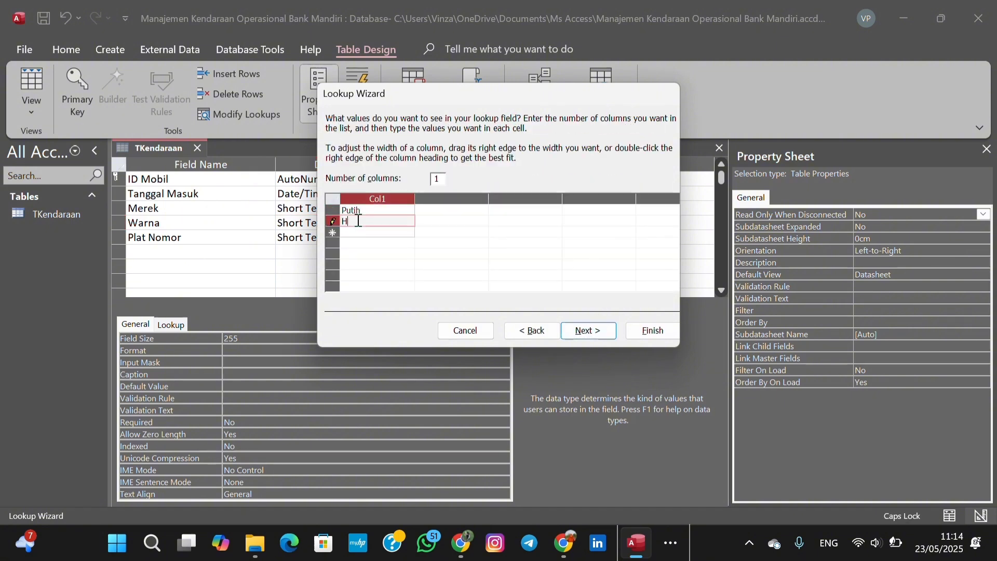
key("Return")
type("Abu-Abu")
key("Return")
type("Lainnya")
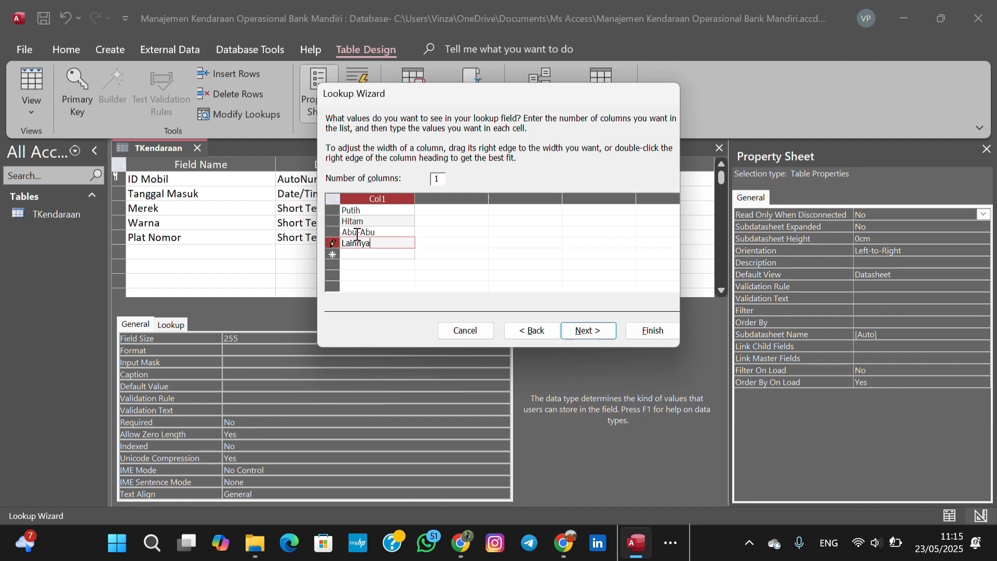
left_click(589, 331)
left_click(670, 331)
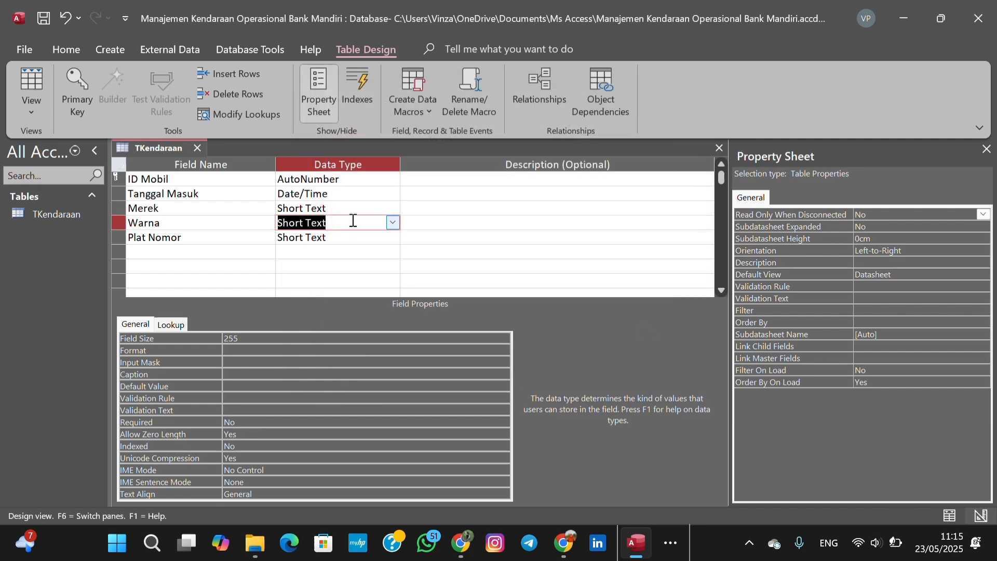
Keep the Plat Nomor field as Short Text and set its field size to 10.
left_click(333, 238)
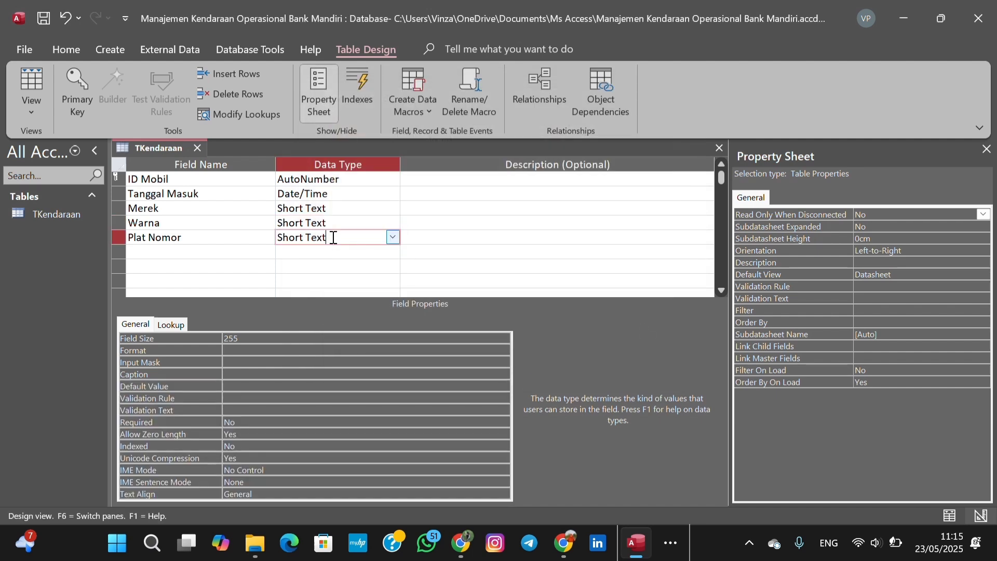
left_click(394, 239)
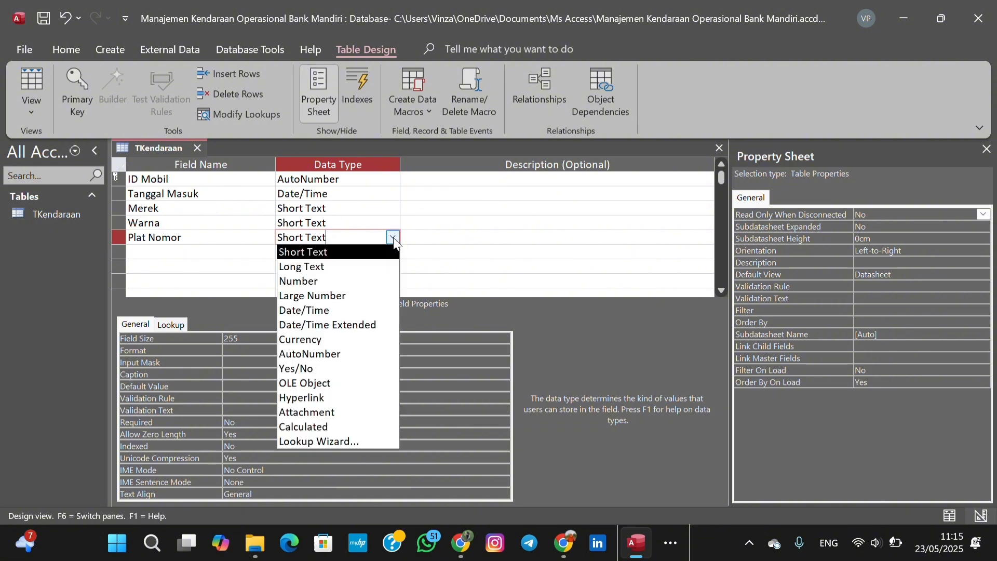
left_click(352, 253)
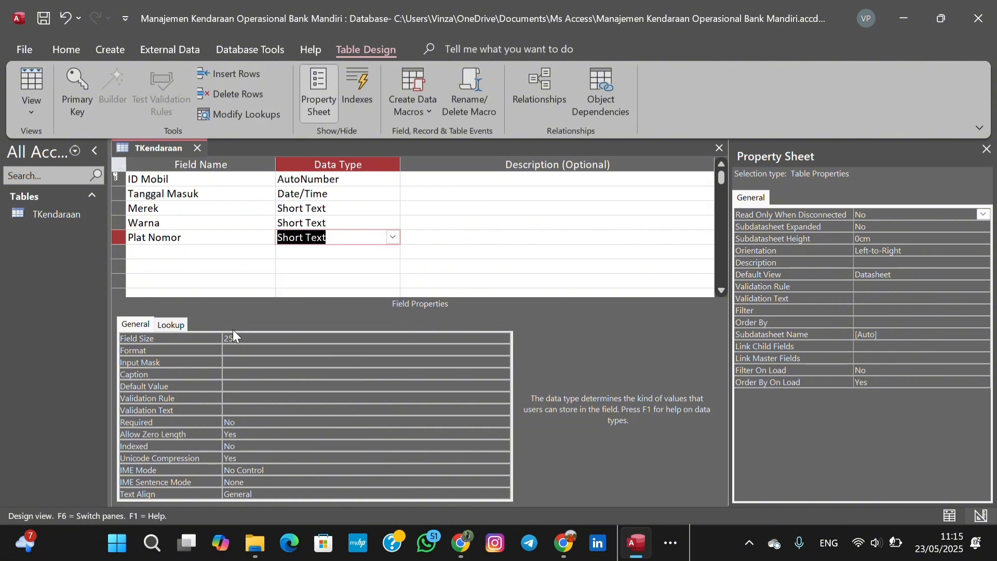
left_click(200, 339)
type("10")
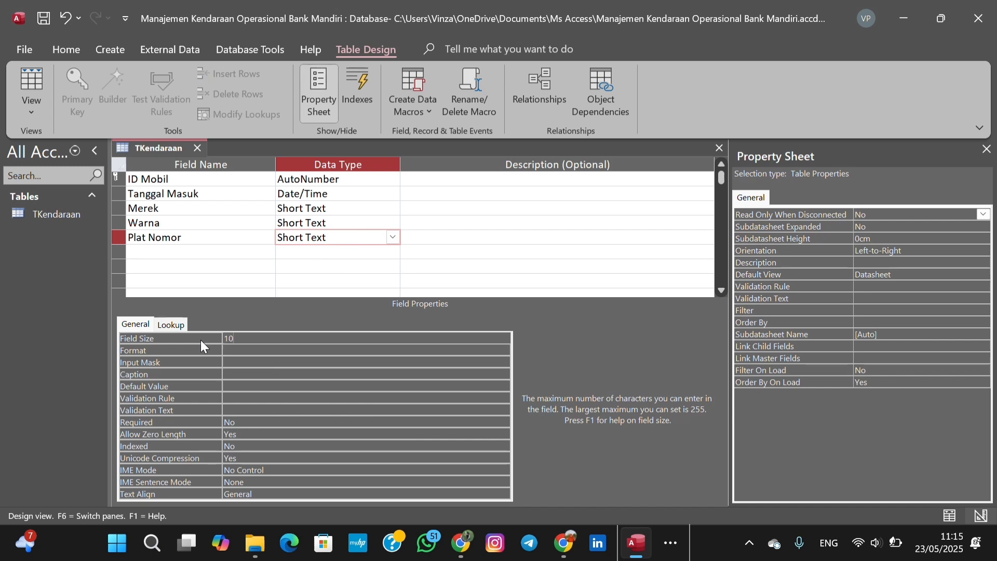
key("Return")
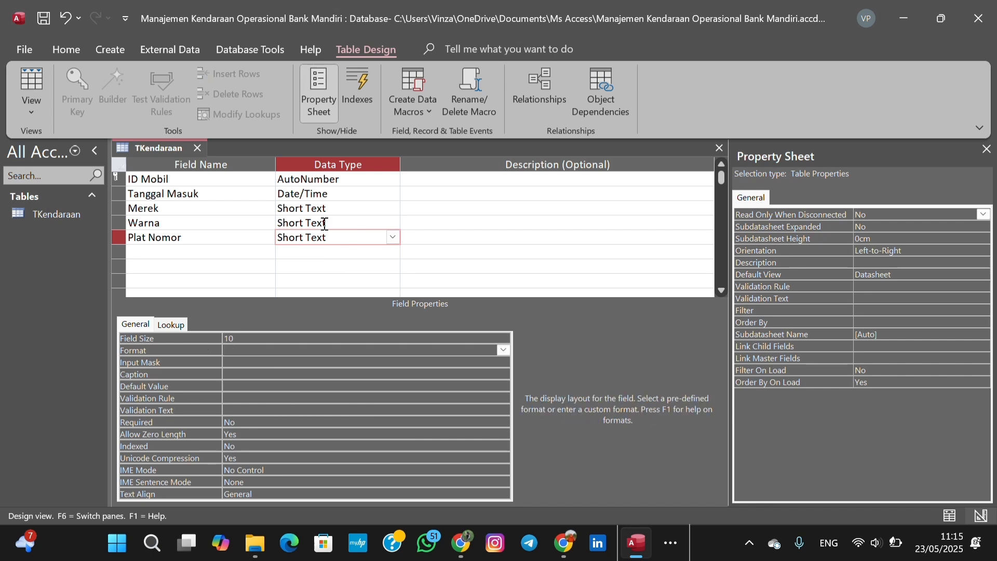
Set the data type of the ID Mobil field to Number and save the TKendaraan table.
left_click(352, 180)
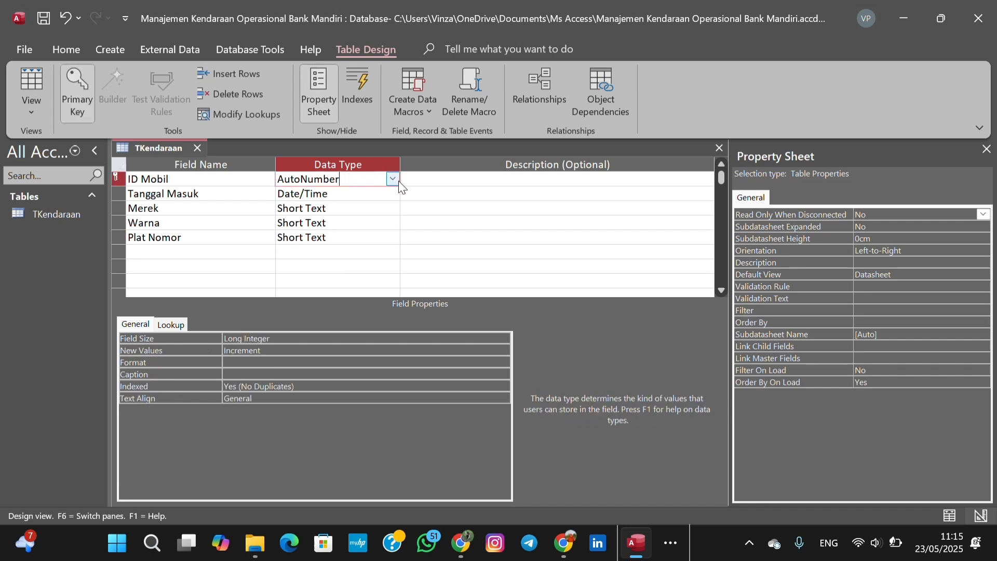
left_click(393, 179)
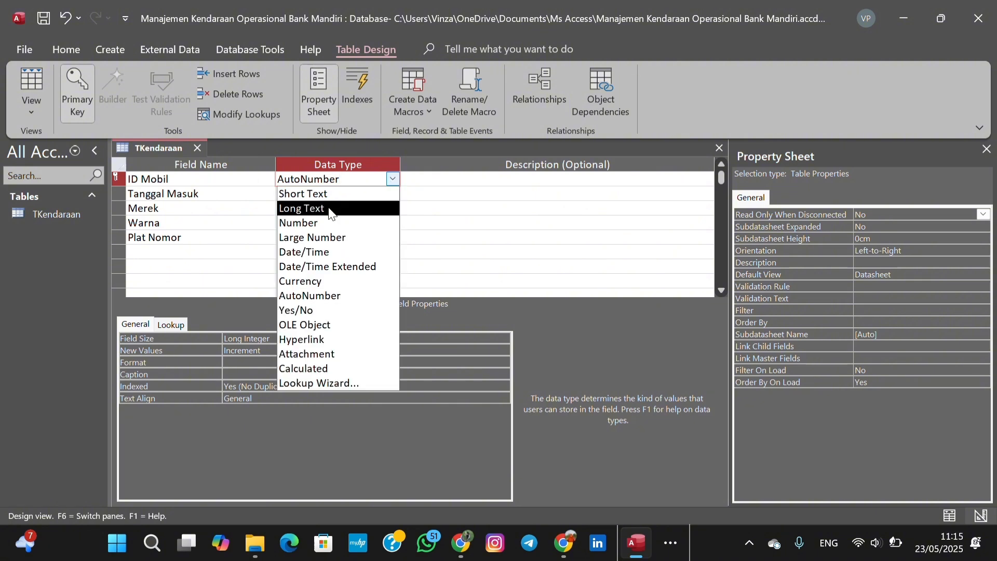
left_click(318, 225)
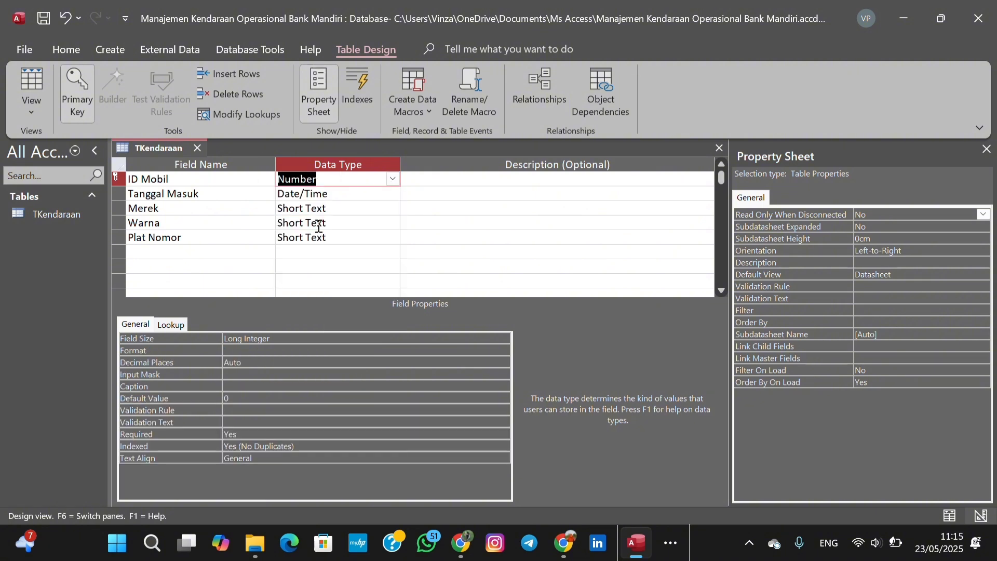
left_click(271, 338)
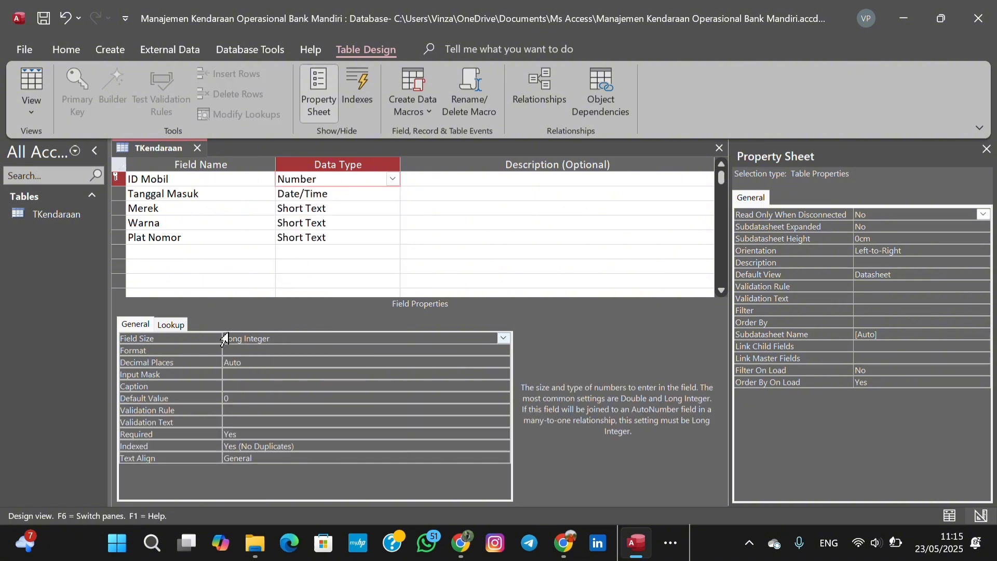
right_click(144, 150)
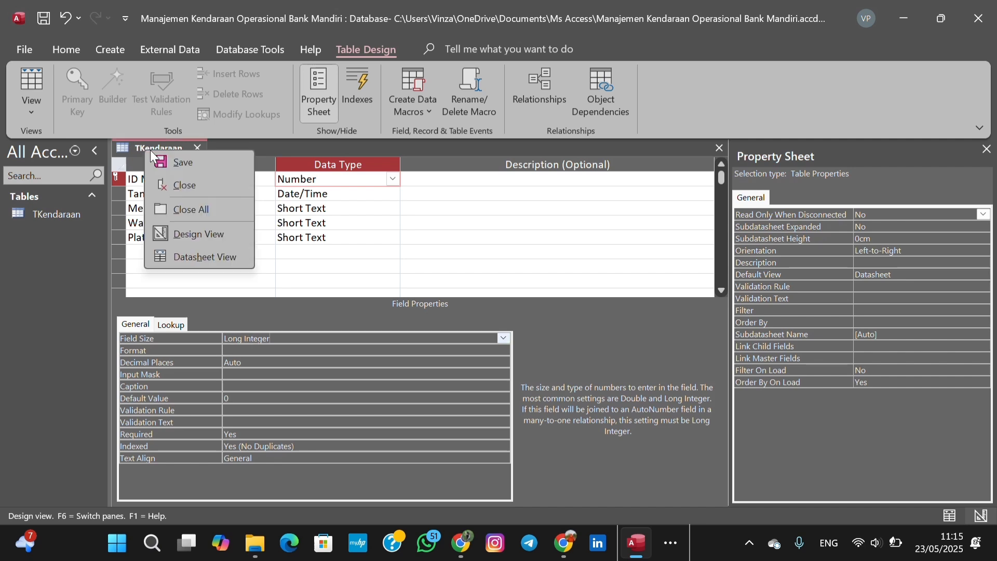
left_click(177, 161)
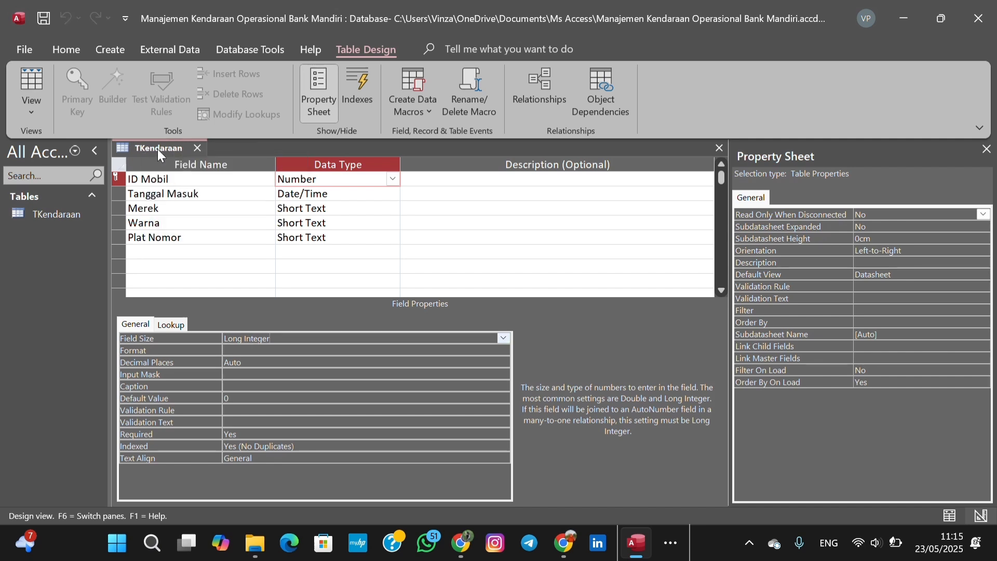
Switch TKendaraan to Datasheet View and start the first record with ID Mobil 1 and Tanggal Masuk 01/05/2025.
right_click(157, 149)
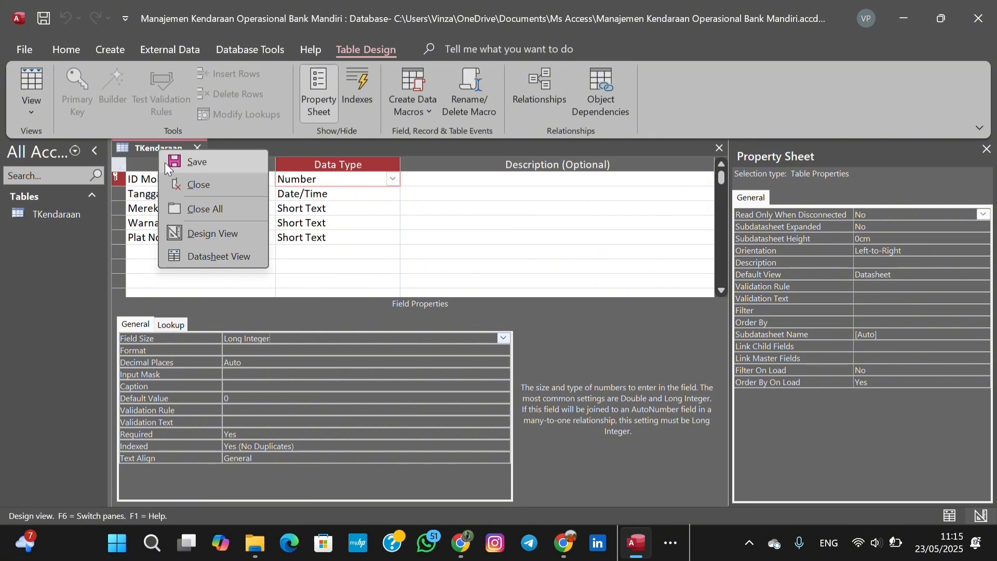
left_click(202, 254)
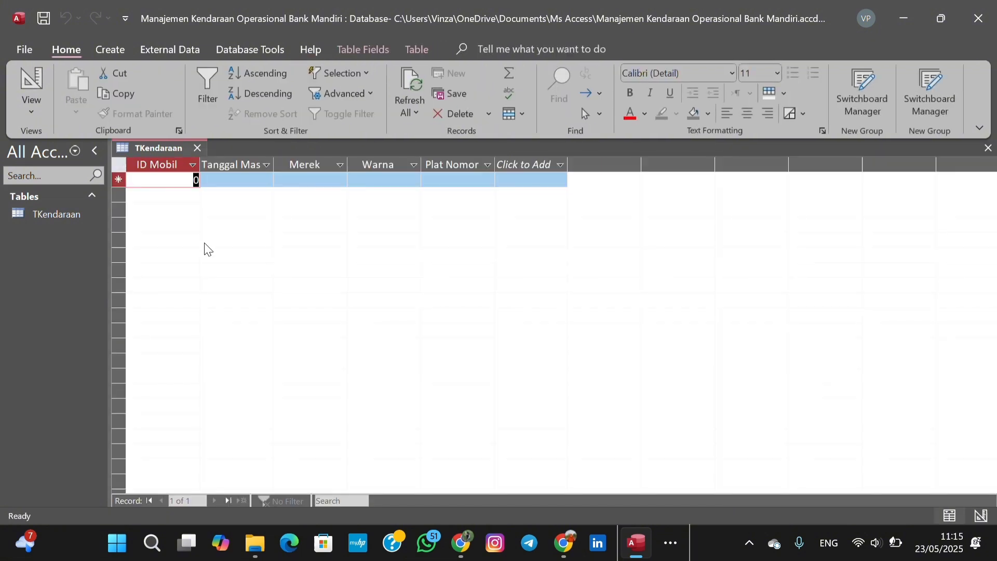
type("1")
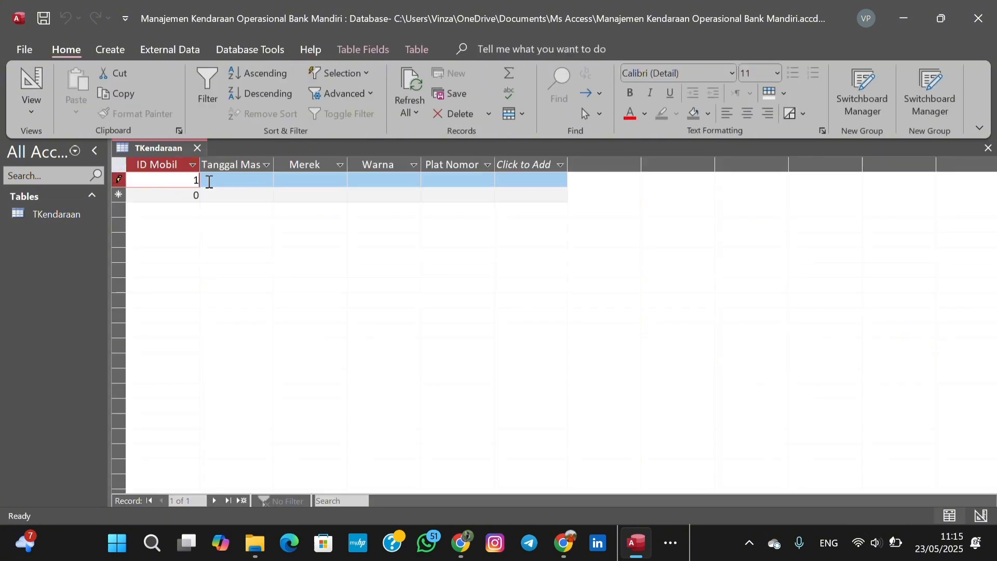
left_click(210, 182)
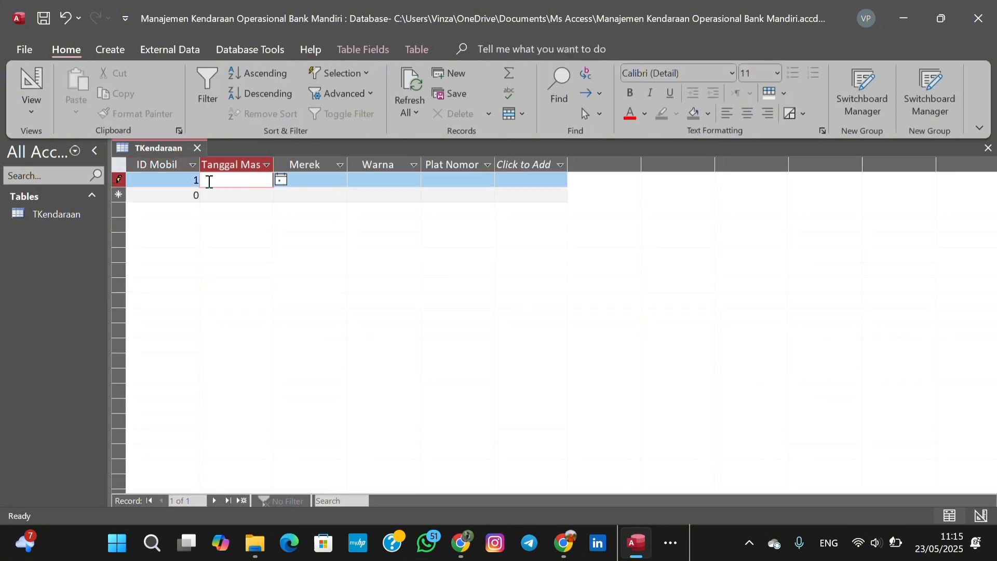
left_click(280, 180)
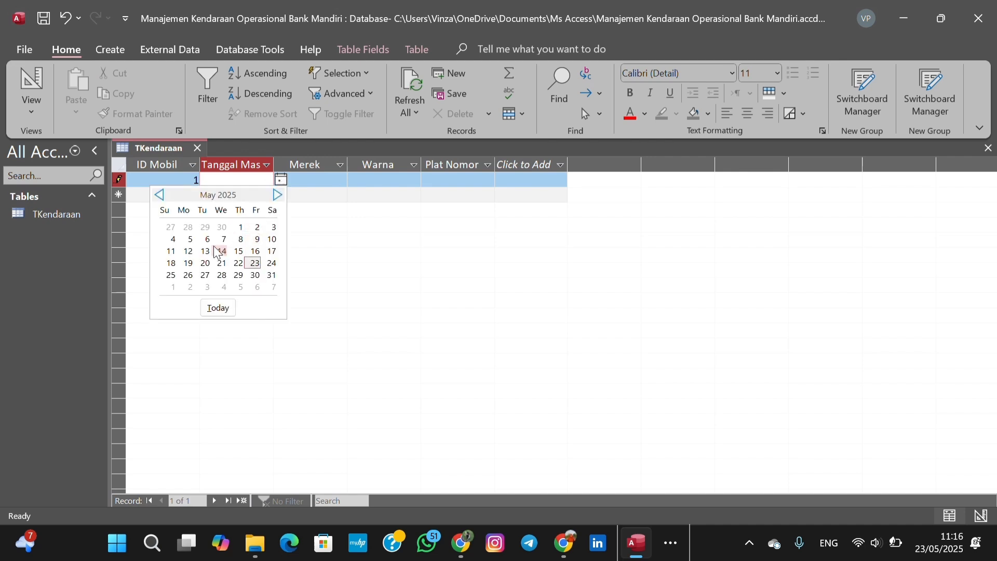
left_click(241, 227)
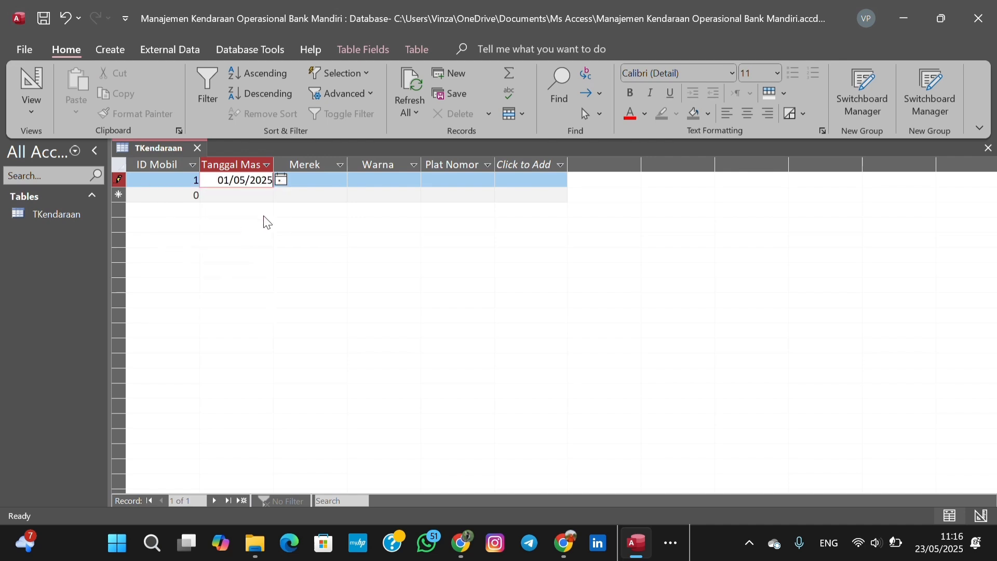
Complete the first record with Merek Mobil Pribadi, Warna Lainnya and Plat Nomor 111111.
left_click(340, 180)
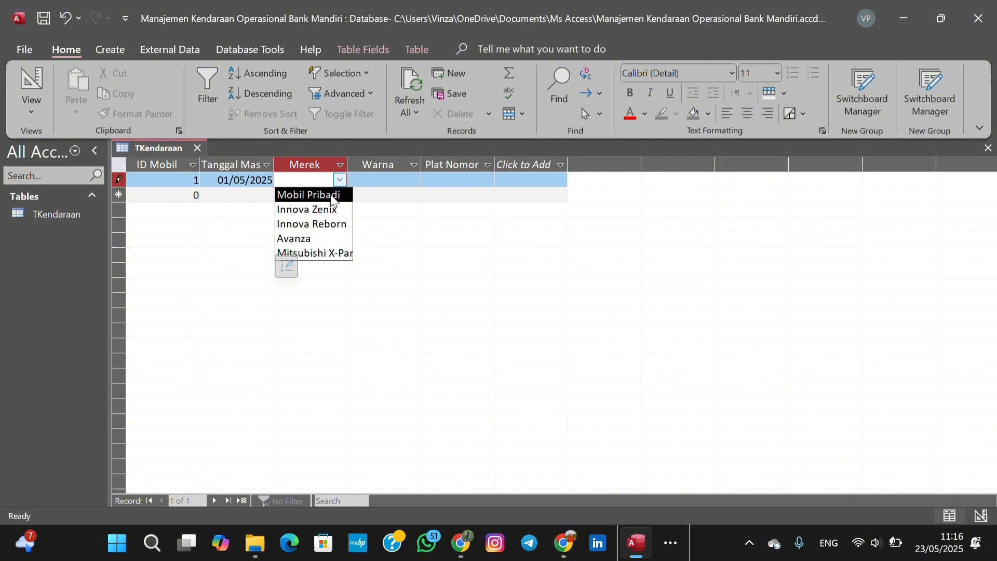
left_click(332, 196)
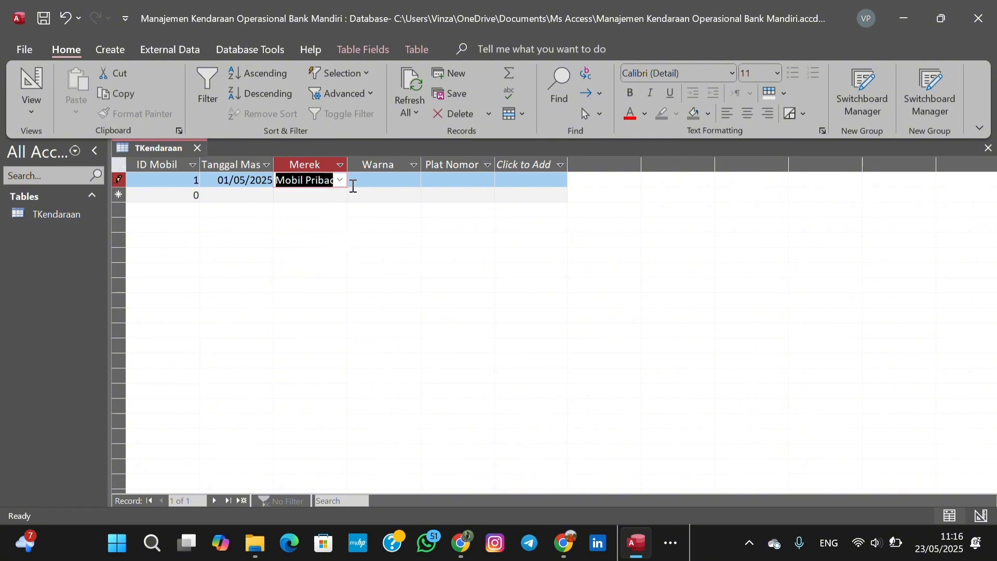
left_click(399, 182)
left_click(414, 180)
left_click(374, 237)
left_click(461, 180)
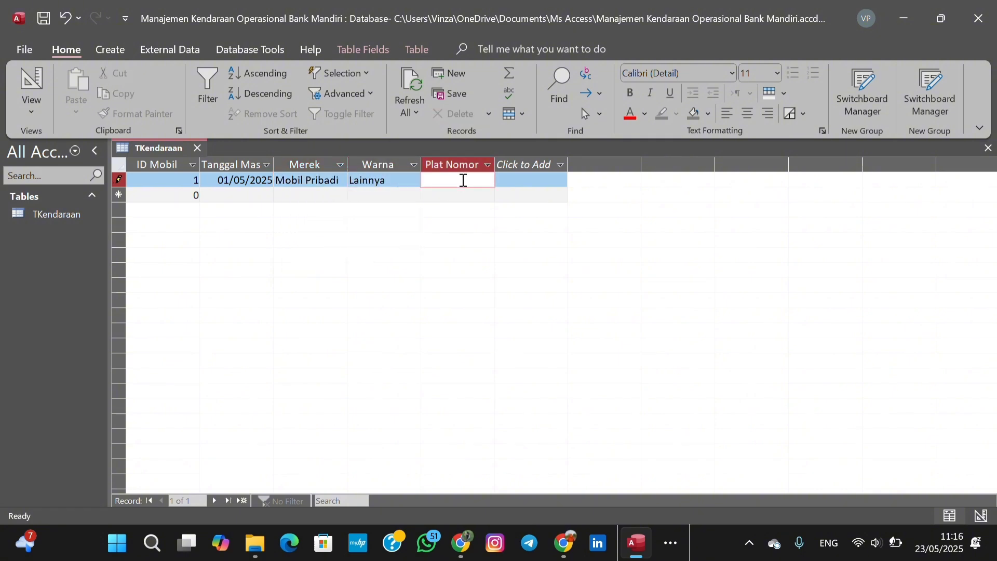
key("Caps_Lock")
type("111111")
Add a second record with ID Mobil 2, Tanggal Masuk 01/05/2025, the Kendaraan Lain… Merek, Warna Lainnya and Plat Nomor 222222.
left_click(196, 194)
type("2")
left_click(266, 195)
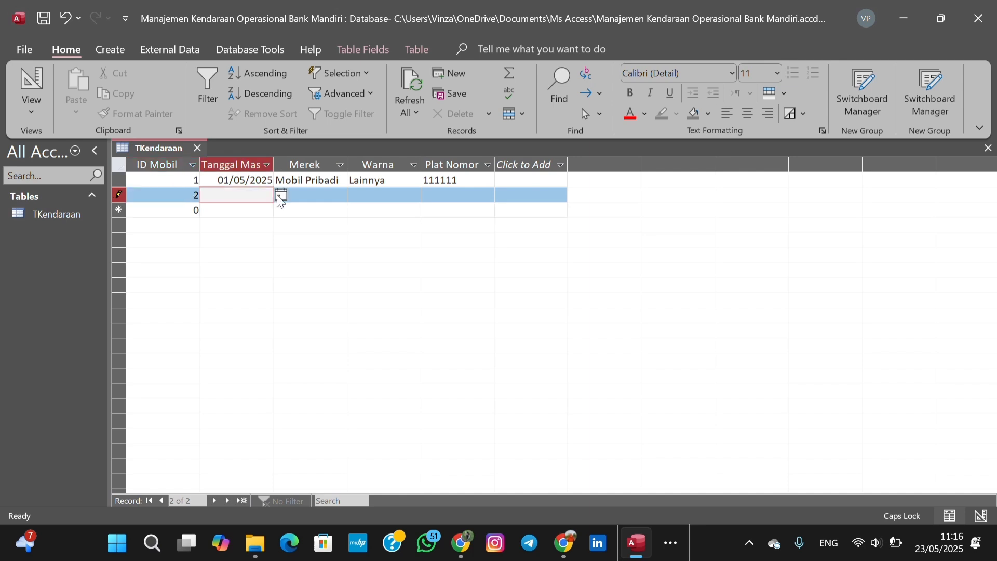
left_click(279, 195)
left_click(241, 242)
left_click(337, 196)
left_click(340, 196)
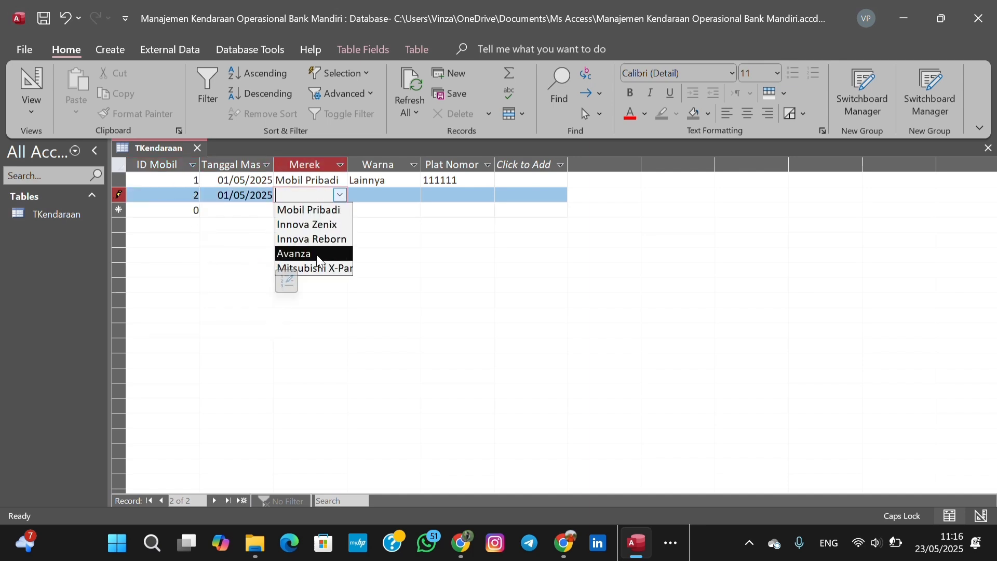
left_click(266, 192)
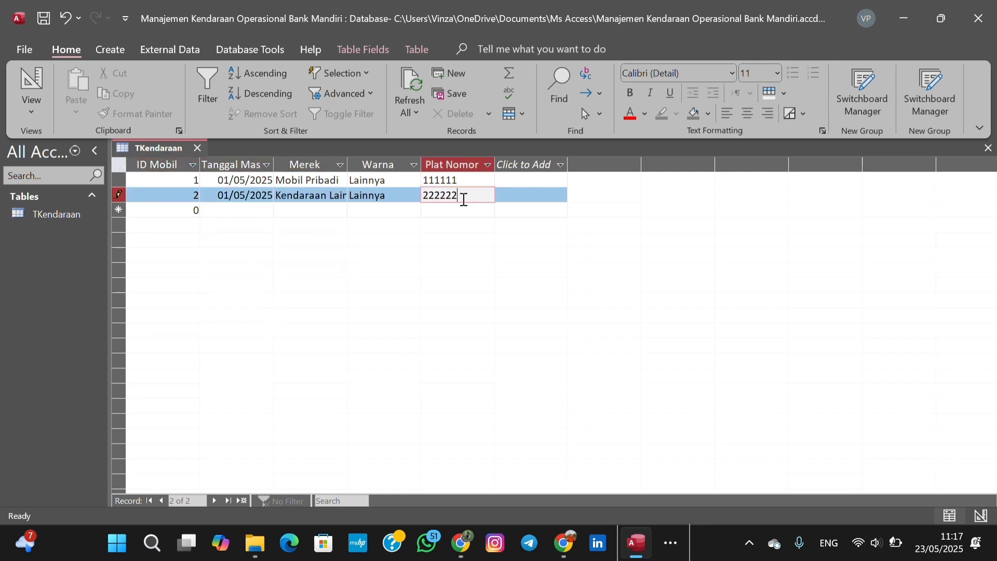
Save the TKendaraan table with its records and close it.
key("ctrl+s")
right_click(156, 145)
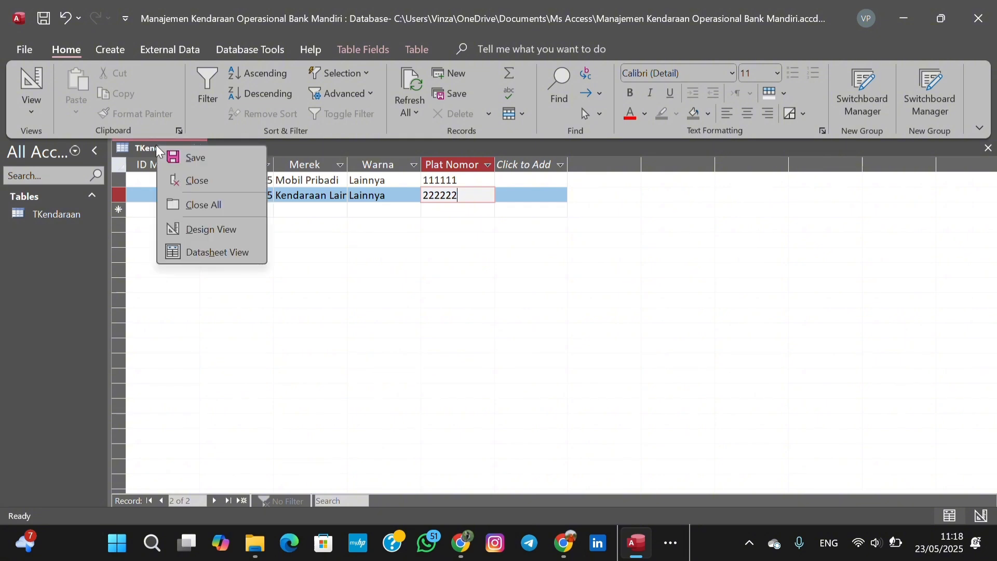
left_click(189, 159)
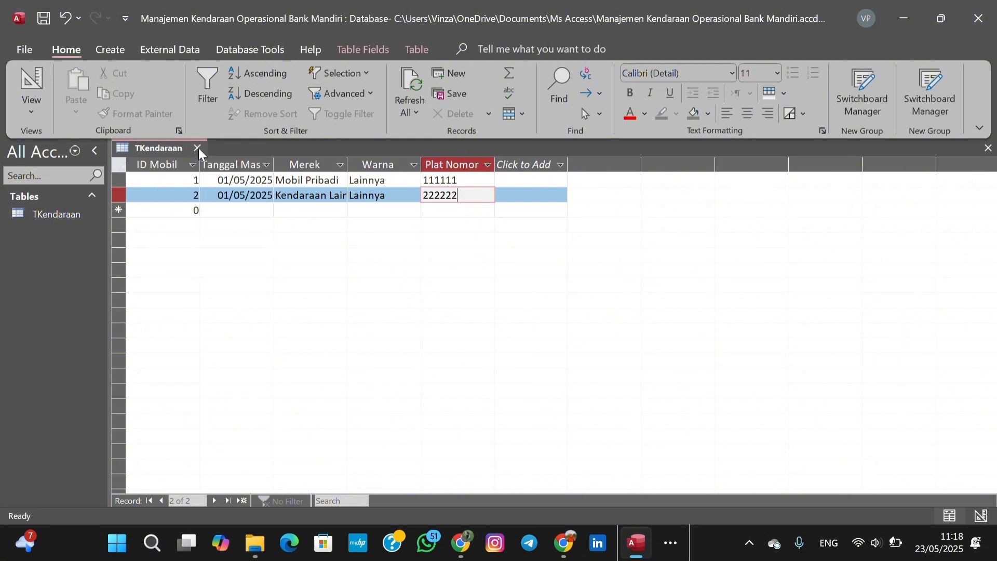
left_click(197, 148)
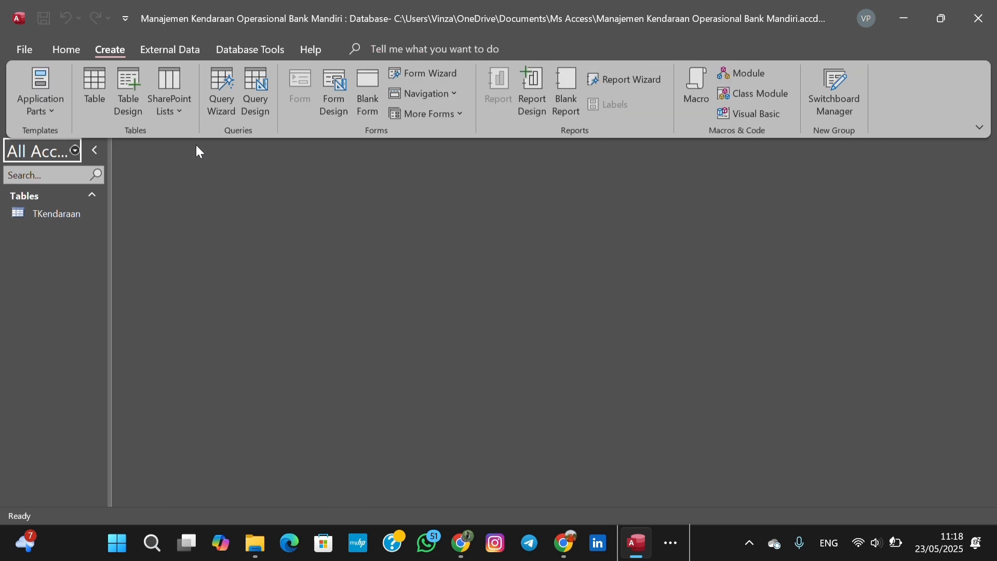
Create a new table and save it as TBbm while switching it to Design View.
left_click(98, 85)
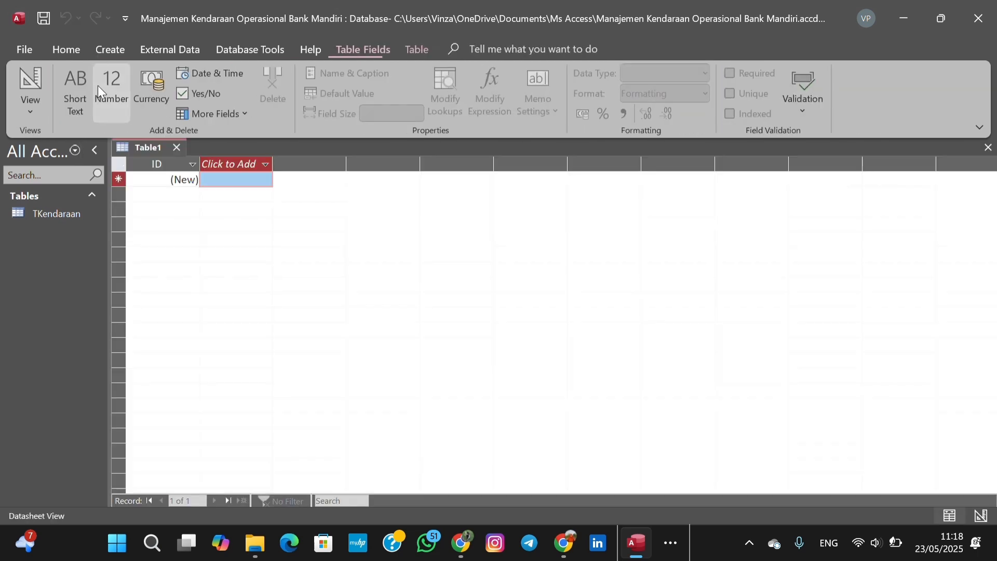
right_click(151, 149)
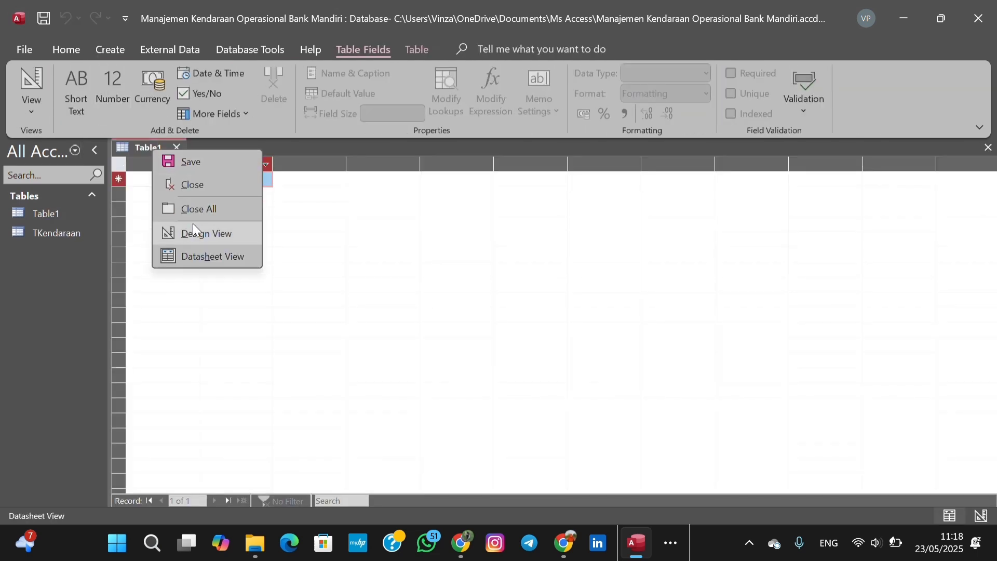
left_click(196, 232)
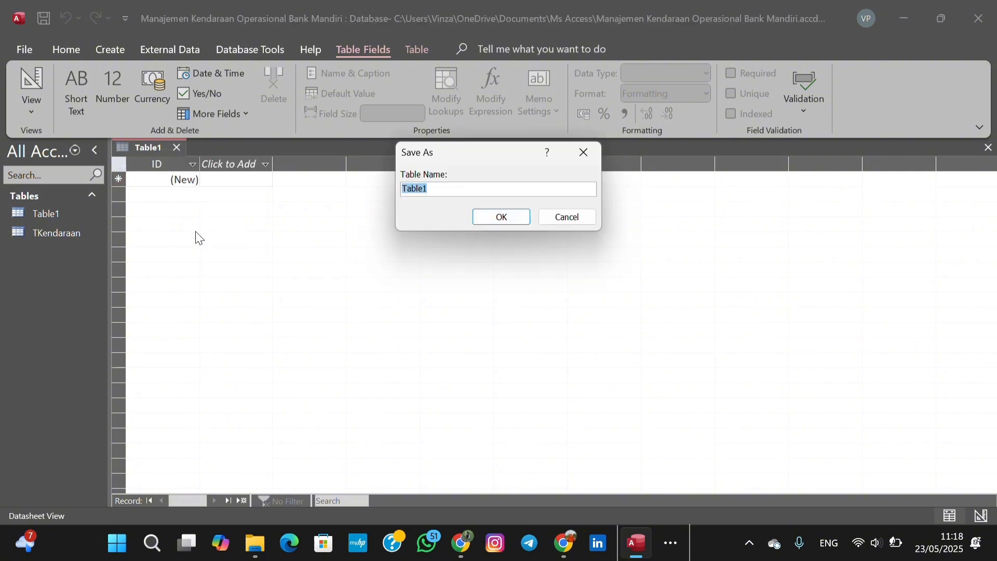
key("Caps_Lock")
type("TB")
key("Caps_Lock")
type("bm")
key("Return")
Add the fields Tanggal, ID Mobil, Jenis BBM, Total Biaya and Nama Sopir below the ID field of TBbm.
left_click(181, 193)
type("Tanggal")
key("Down")
type("ID Mobil")
key("Down")
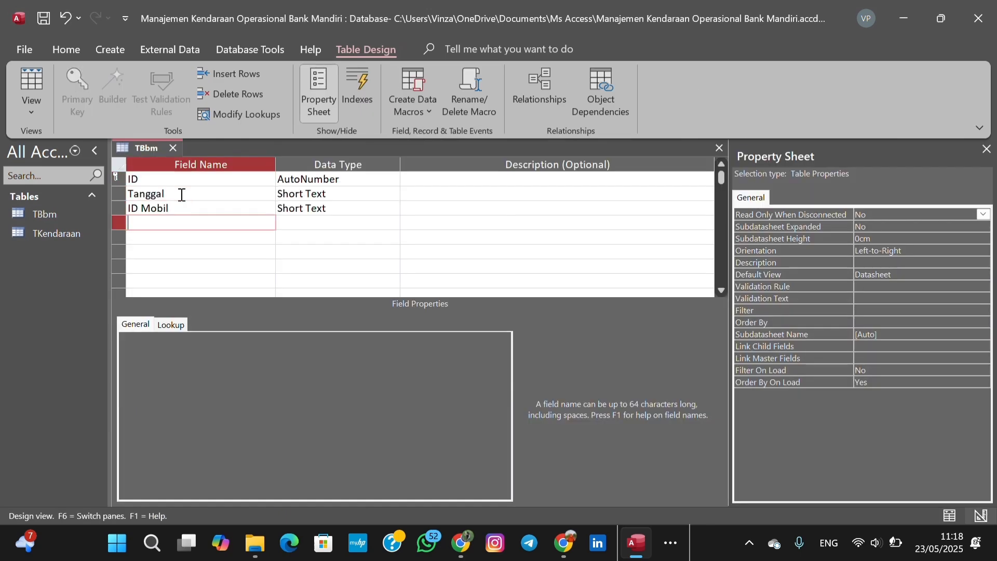
type("Jenis")
key("Caps_Lock")
type("BBM")
key("Caps_Lock")
key("Down")
type("Total Biaya")
key("Down")
type("Nama Sopir")
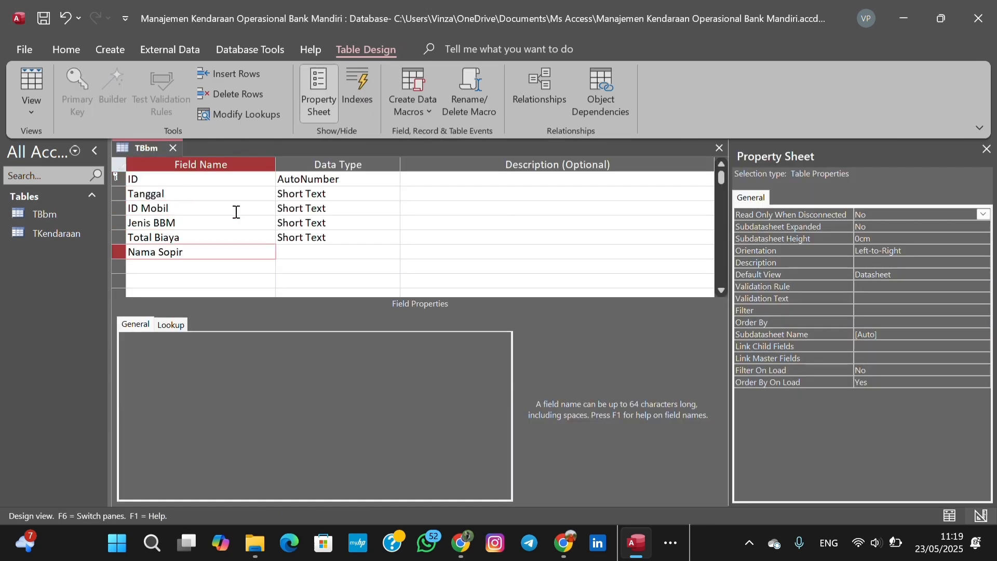
Set the data type of the Tanggal field to Date/Time and that of the ID Mobil field to Number.
left_click(393, 193)
left_click(333, 267)
left_click(393, 208)
left_click(322, 252)
left_click(278, 339)
Make Jenis BBM a lookup field with the typed-in values Pertalite, Pertamax, Pertamax Turbo and Solar.
left_click(393, 223)
left_click(330, 427)
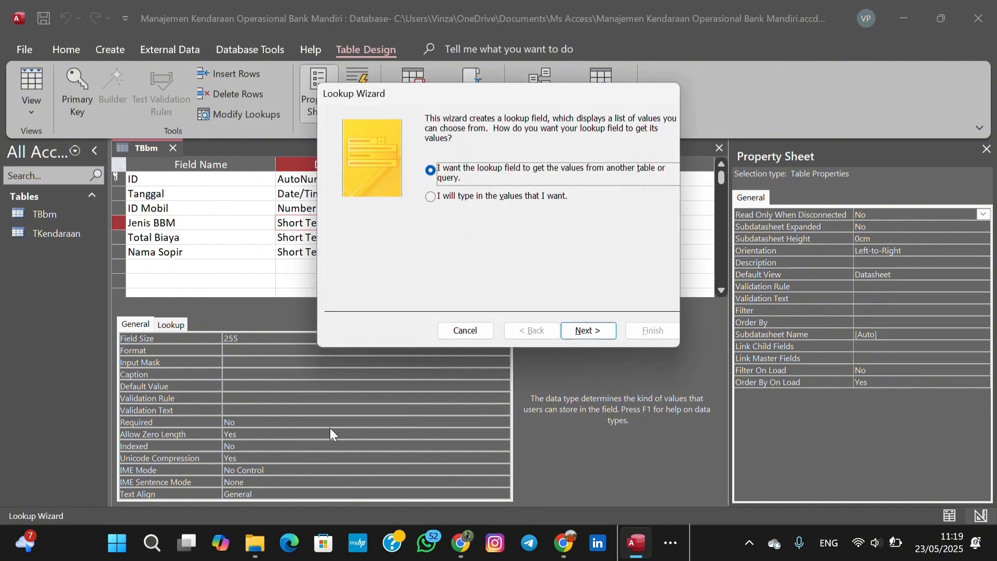
left_click(356, 209)
type("Pertalite")
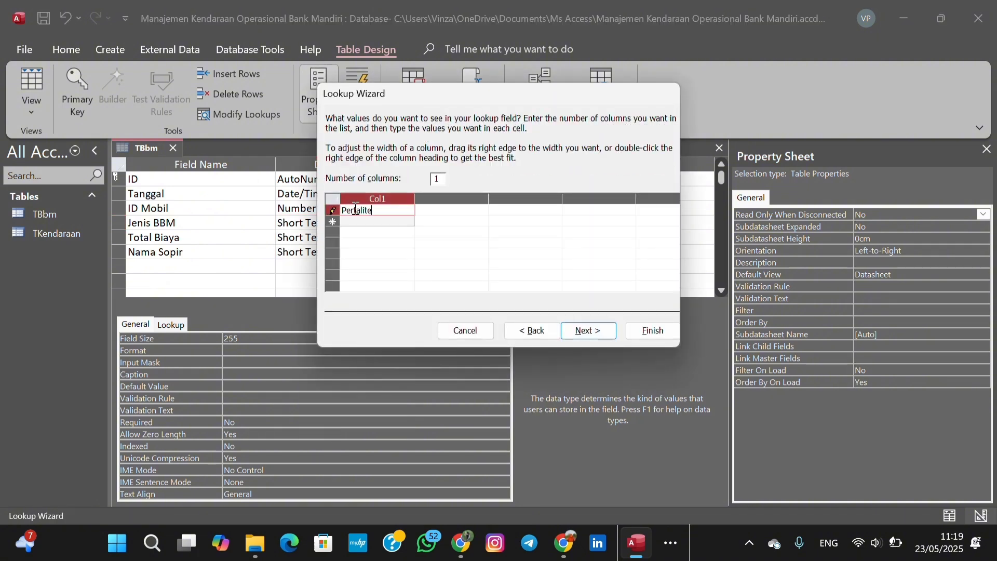
key("Return")
type("Pertamax")
key("Return")
type("Pertamax Turbo")
key("Return")
type("Solar")
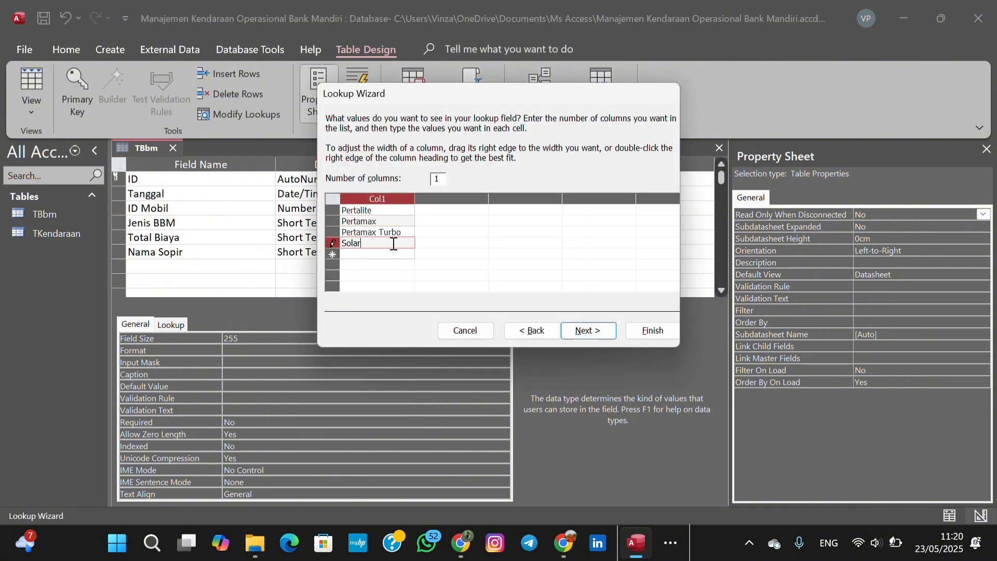
left_click(653, 331)
Set the data type of Total Biaya to Currency and the field size of Nama Sopir to 50.
key("Down")
left_click(331, 251)
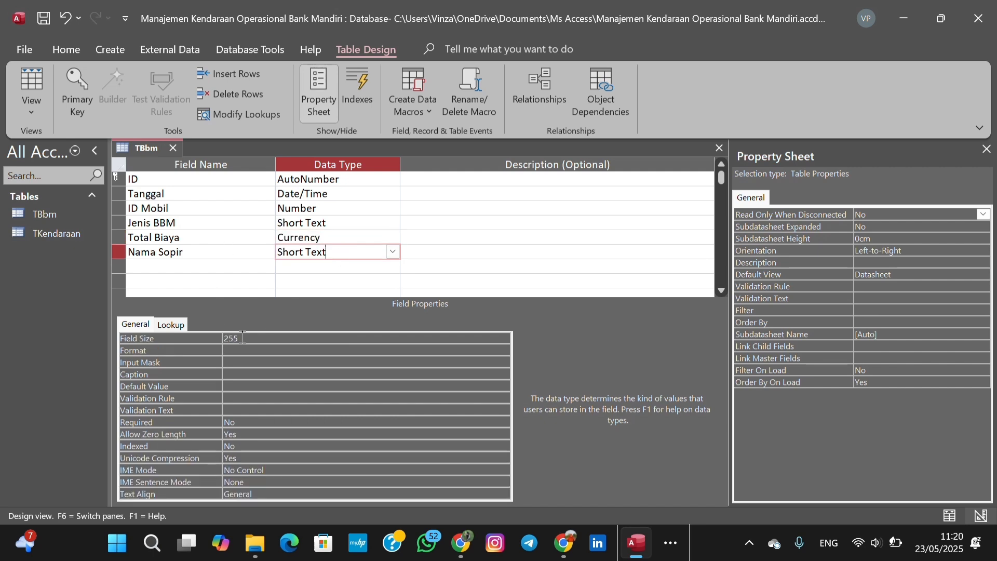
left_click(303, 340)
key("BackSpace")
key("BackSpace")
key("BackSpace")
type("50")
key("Return")
Save the TBbm design, switch to Datasheet View and set the first record's Tanggal to 01/05/2025.
left_click(31, 82)
left_click(474, 317)
left_click(224, 180)
left_click(281, 180)
left_click(263, 223)
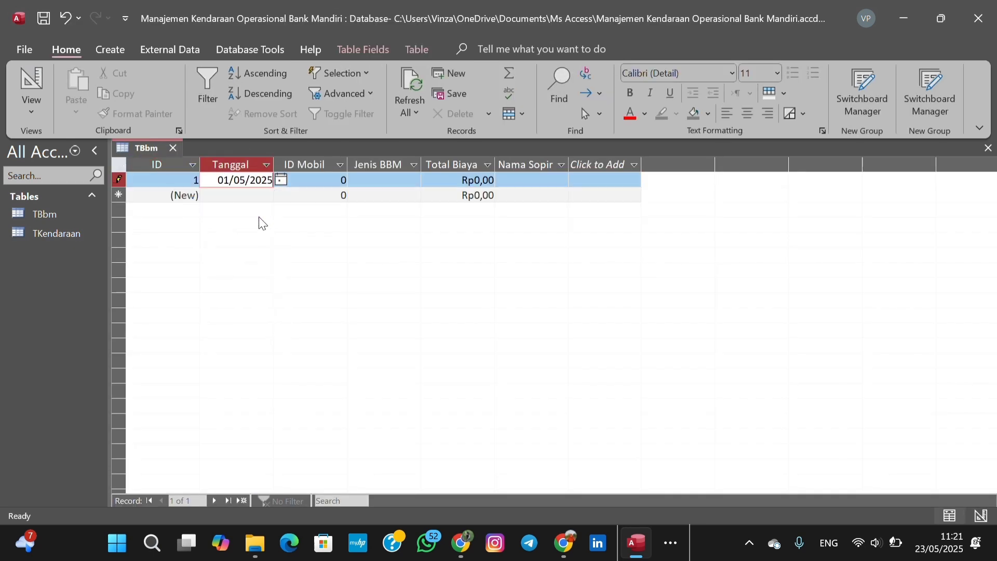
Complete the first TBbm record with ID Mobil 1, fuel Pertamax, Total Biaya 200000 and the driver's name.
left_click(340, 179)
type("1")
left_click(414, 180)
left_click(415, 201)
left_click(487, 182)
key("BackSpace")
type("200000")
left_click(523, 182)
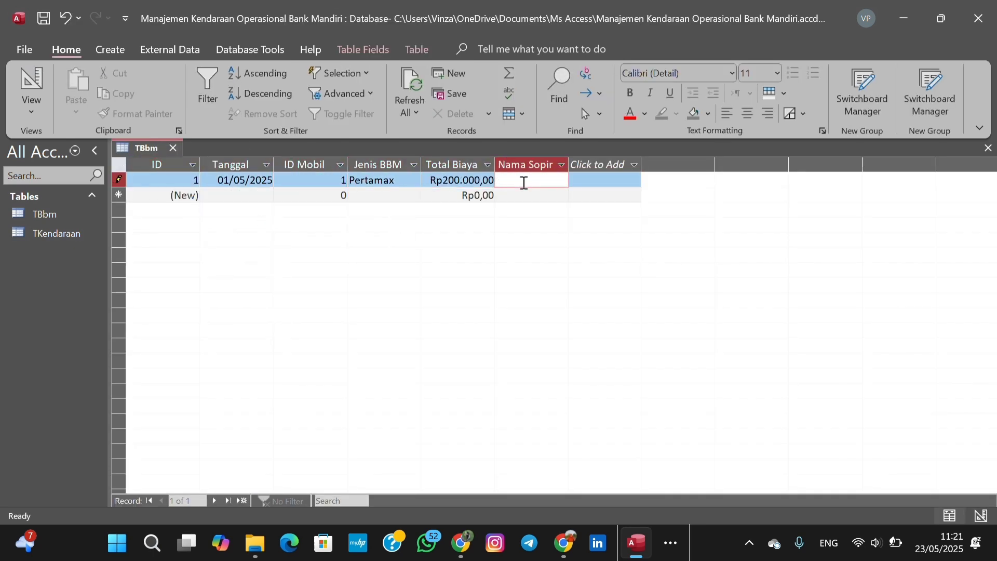
type("Cowok")
Add a second TBbm record dated 01/05/2025 with ID Mobil 2 and fuel Pertamax.
left_click(260, 195)
left_click(281, 195)
left_click(238, 243)
left_click(341, 196)
type("2")
left_click(415, 196)
left_click(408, 215)
Enter Total Biaya 200000 and the driver's name in the second record, and save and close TBbm.
left_click(483, 195)
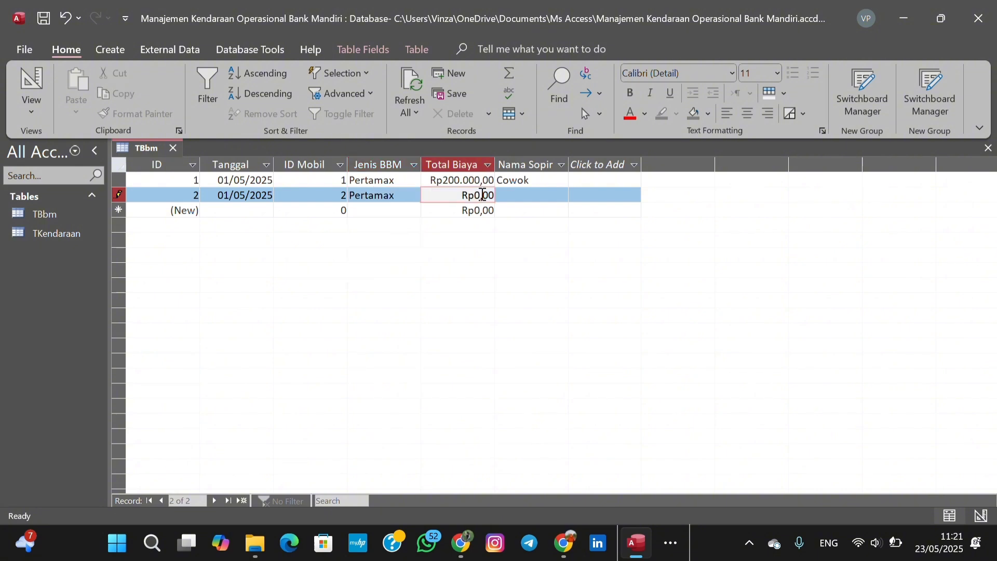
key("BackSpace")
type("200000")
left_click(501, 196)
type("Cowok")
key("ctrl+s")
left_click(177, 149)
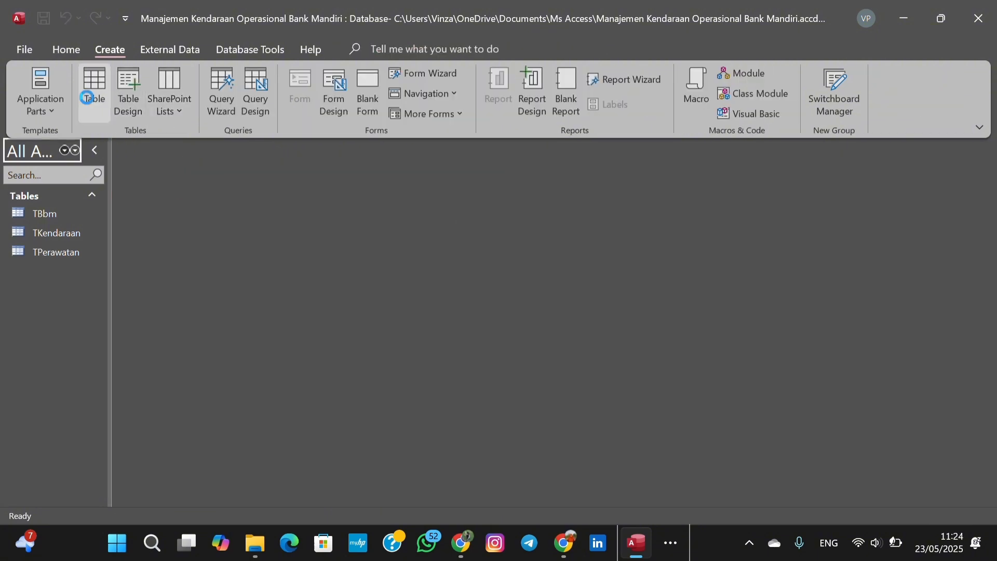
Create a new table and save it as TDinasReimbursement.
left_click(89, 96)
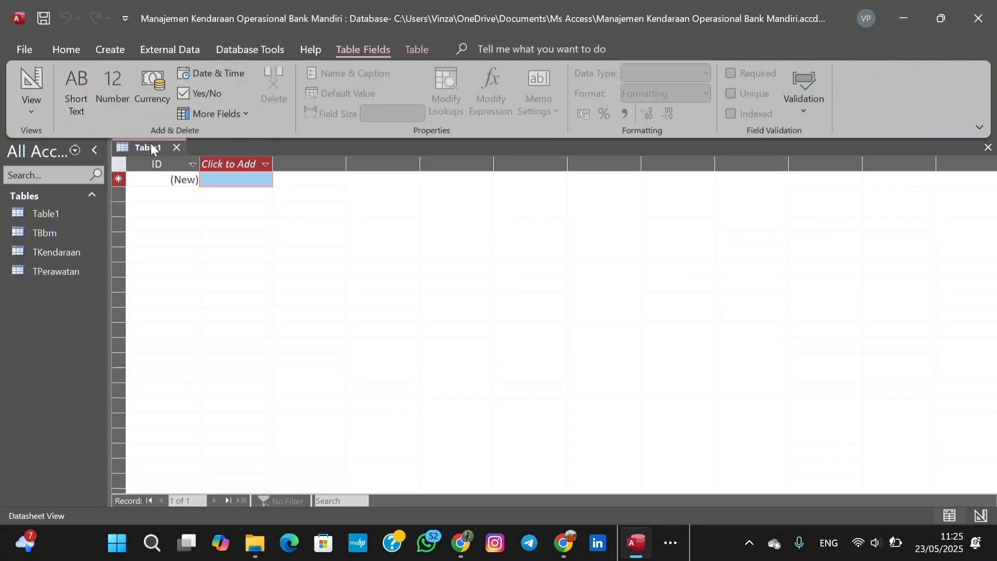
right_click(151, 146)
left_click(177, 159)
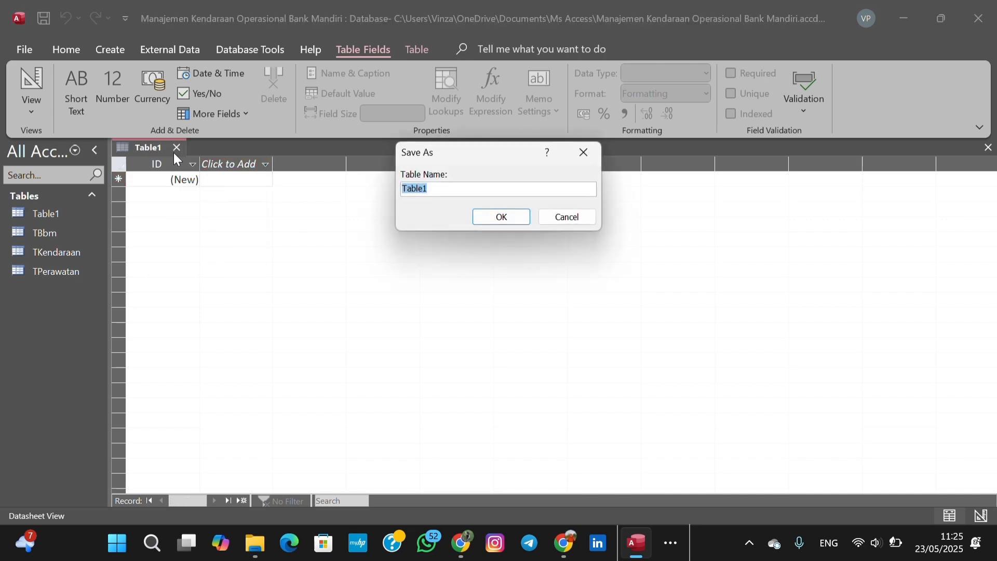
key("Caps_Lock")
type("T")
key("Caps_Lock")
type("DinasReimbursement")
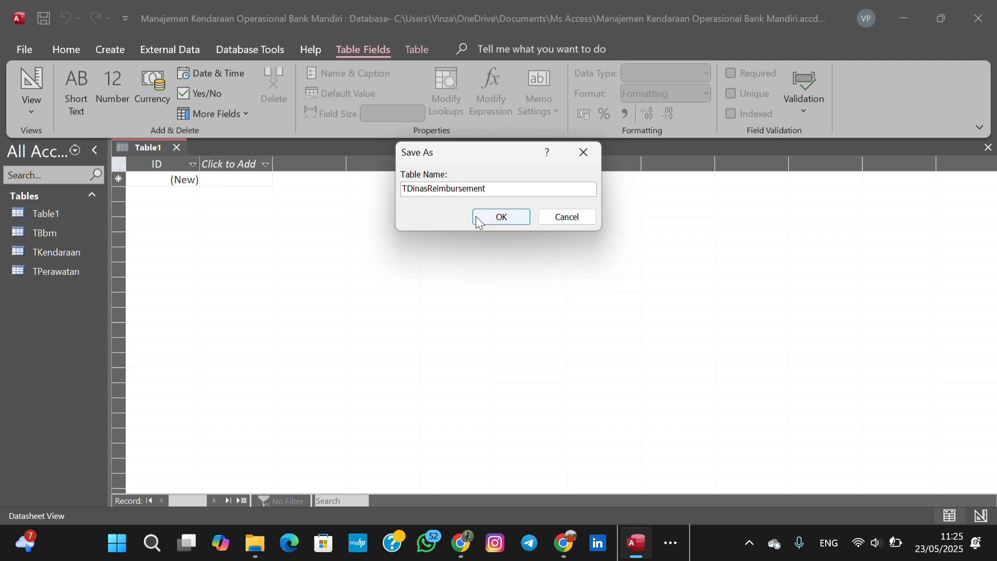
left_click(499, 218)
Switch TDinasReimbursement to Design View and add the fields Nama and Jabatan below ID.
right_click(141, 147)
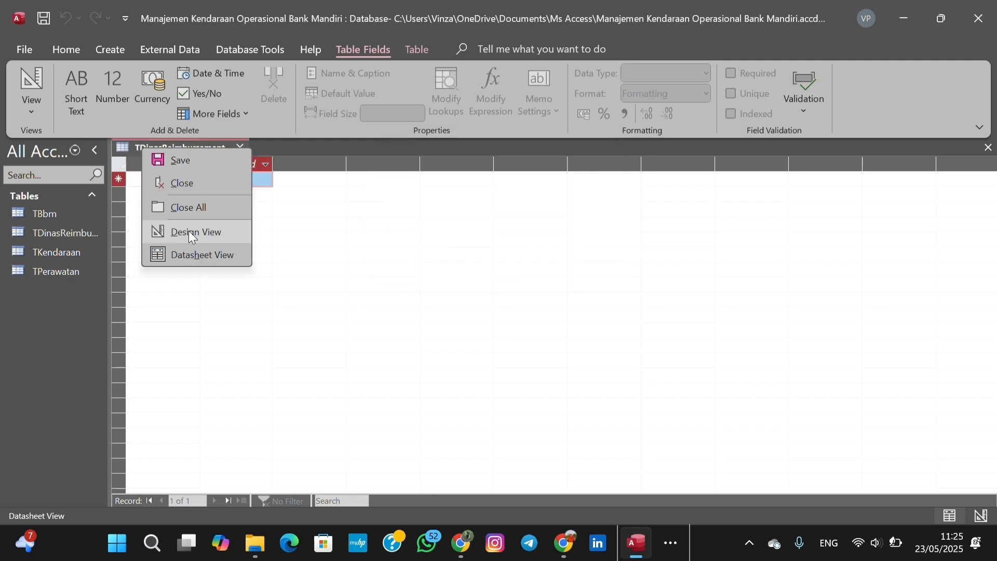
left_click(192, 233)
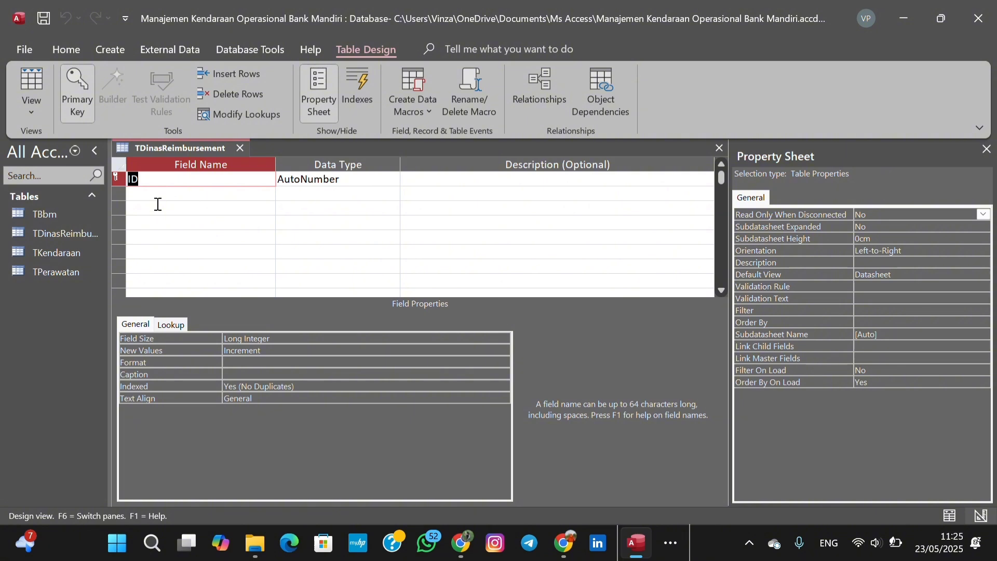
left_click(145, 197)
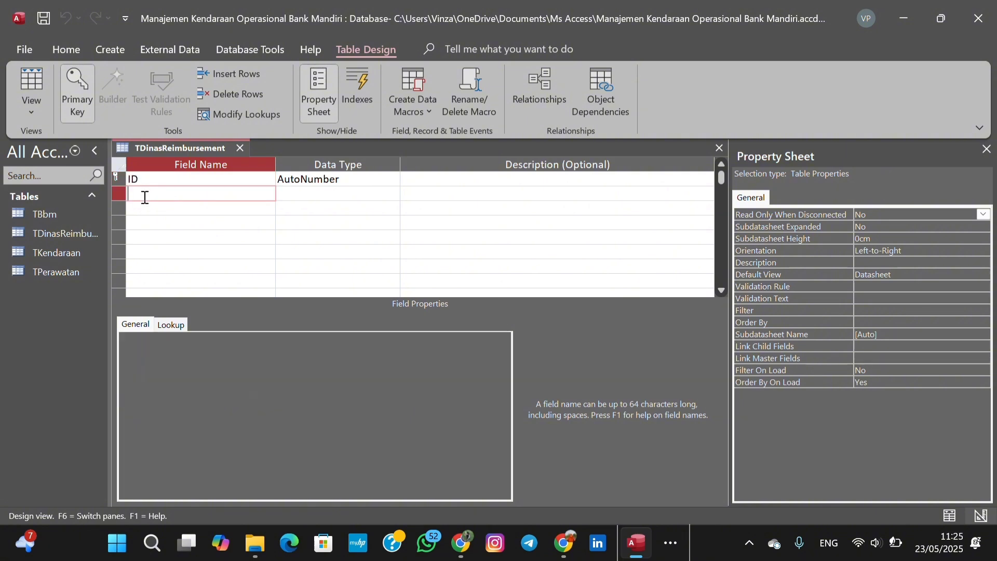
key("Caps_Lock")
type("N")
key("Caps_Lock")
type("ama")
key("Down")
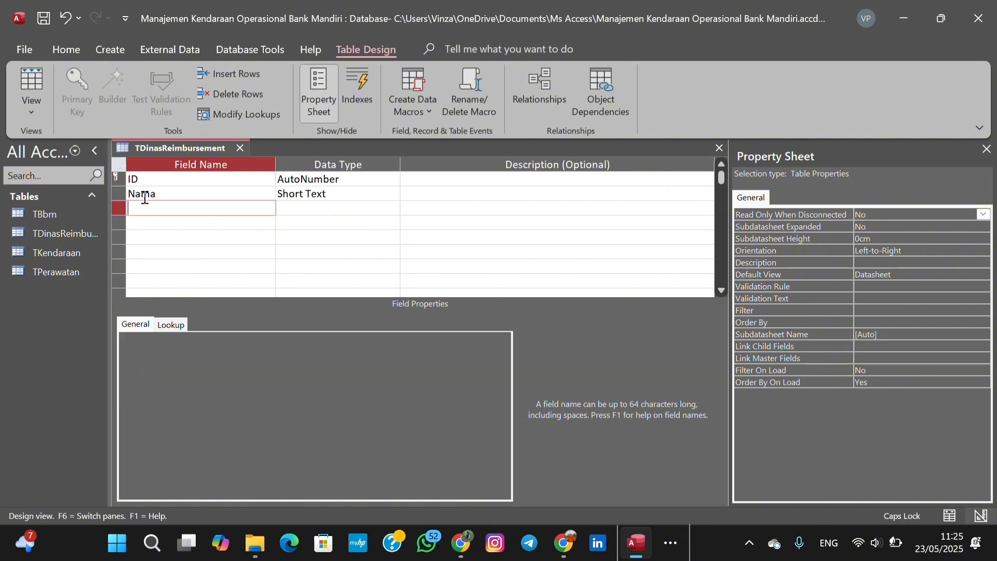
type("Jabatan")
key("Down")
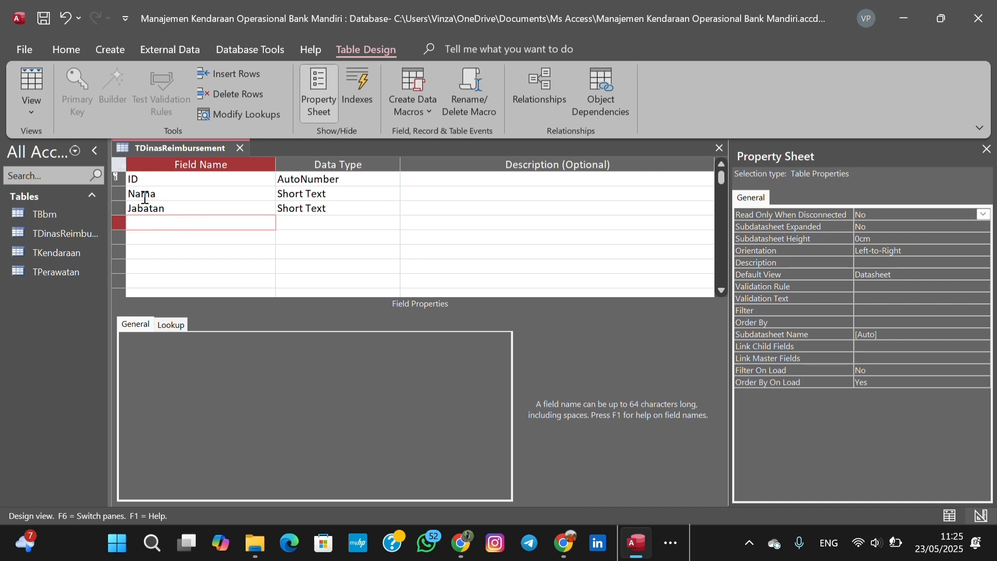
Add the fields Tanggal Berangkat, Tanggal Pulang and Jumlah Hari below Jabatan.
key("Caps_Lock")
type("T")
key("Caps_Lock")
type("anggal")
left_click(176, 223)
type("Berangkat")
key("Down")
type("Tanggal Pulang")
key("Down")
type("Jumlah Hari")
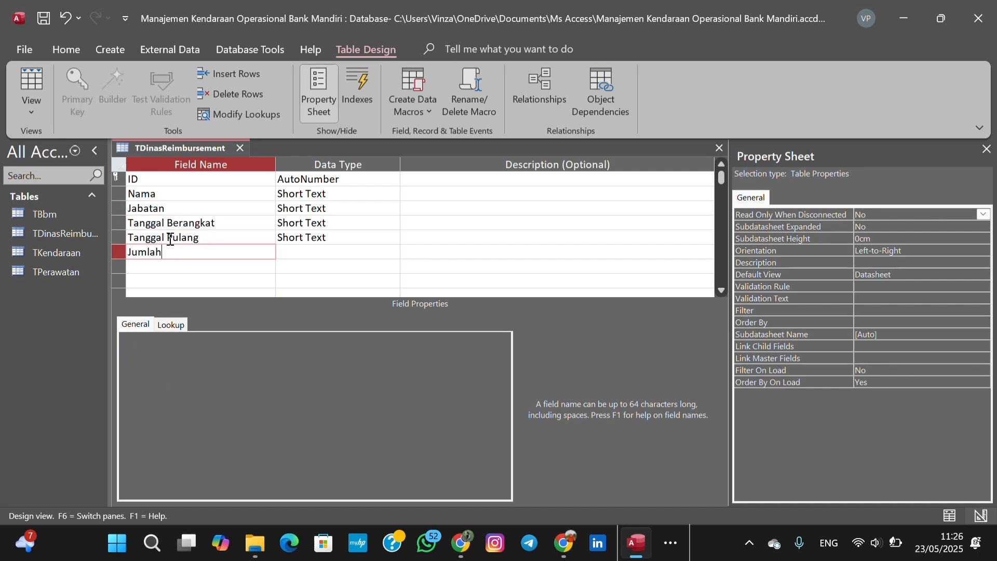
Add the fields Tujuan, Uang Saku, Uang Makan, Total Pengeluaran and ID Mobil below Jumlah Hari.
key("Down")
type("Tujuan")
key("Down")
type("Uang Saku")
key("Down")
type("Uang Makan")
key("Down")
type("Total Pengeluaran")
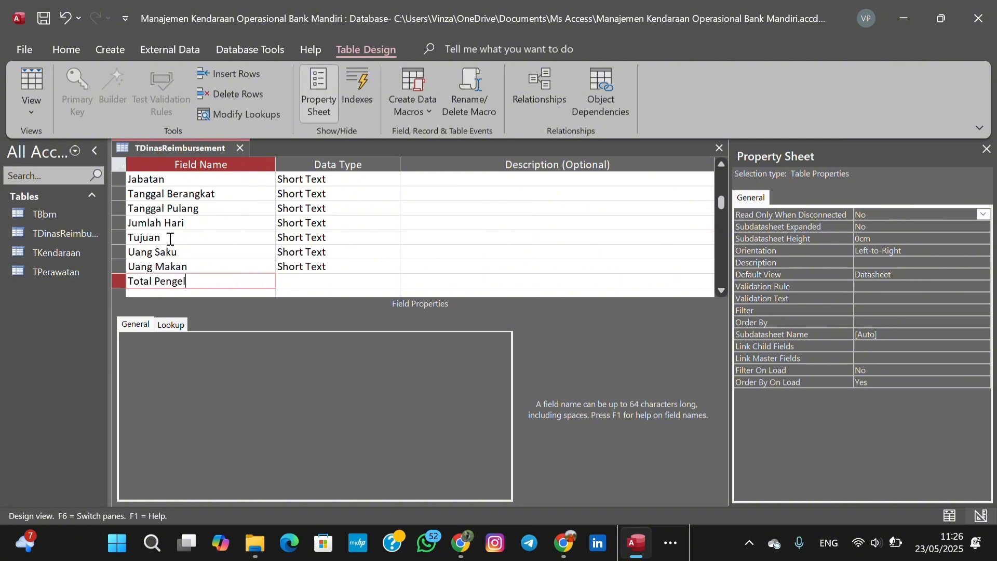
key("Down")
type("ID Mobil")
Set the field size of the Nama field to 100.
left_click_drag(721, 212, 721, 177)
left_click(344, 194)
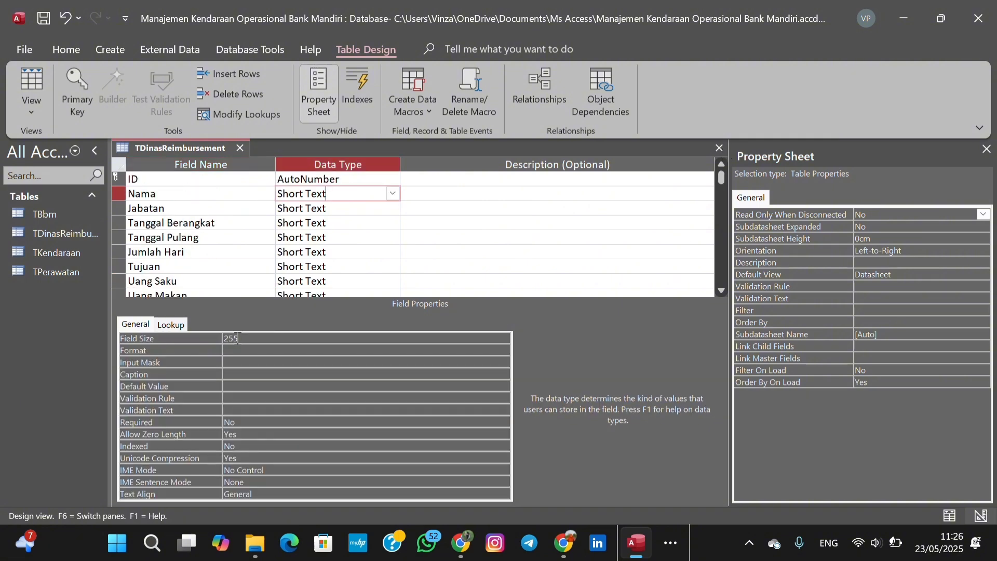
left_click_drag(242, 339, 201, 341)
type("100")
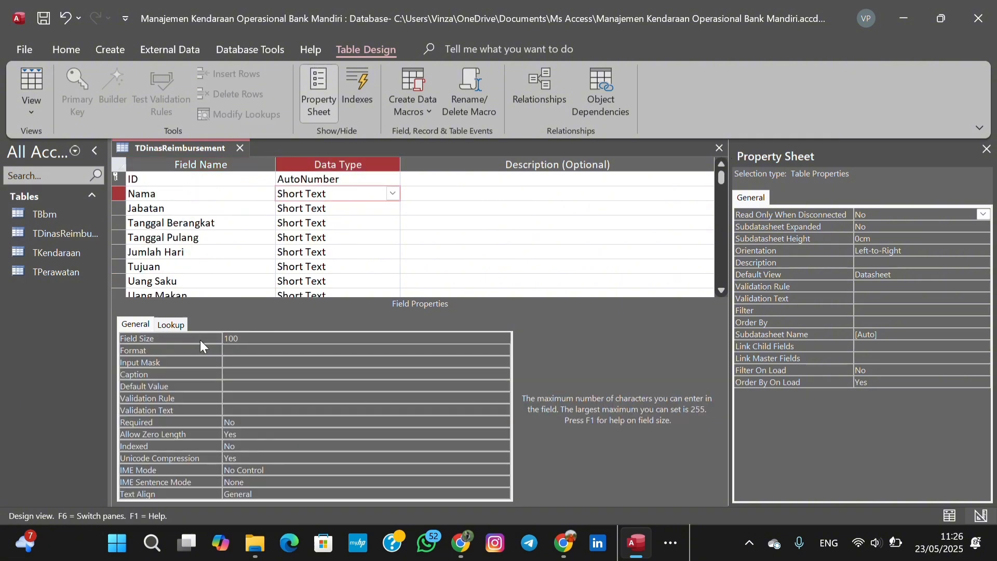
Make Jabatan a lookup field with the typed-in values HC & GA OFF, SQ OFF and DRIVER.
left_click(349, 207)
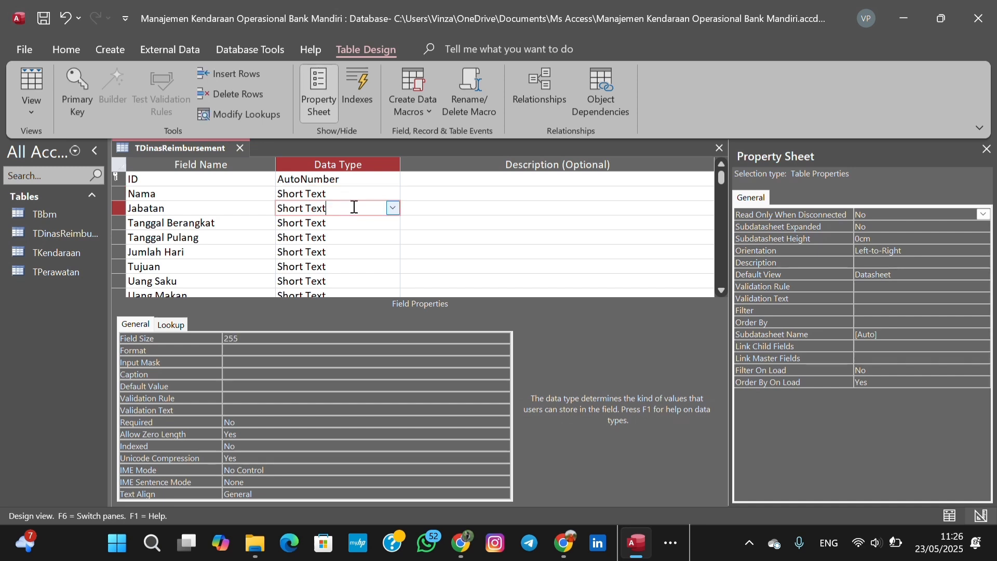
left_click(393, 208)
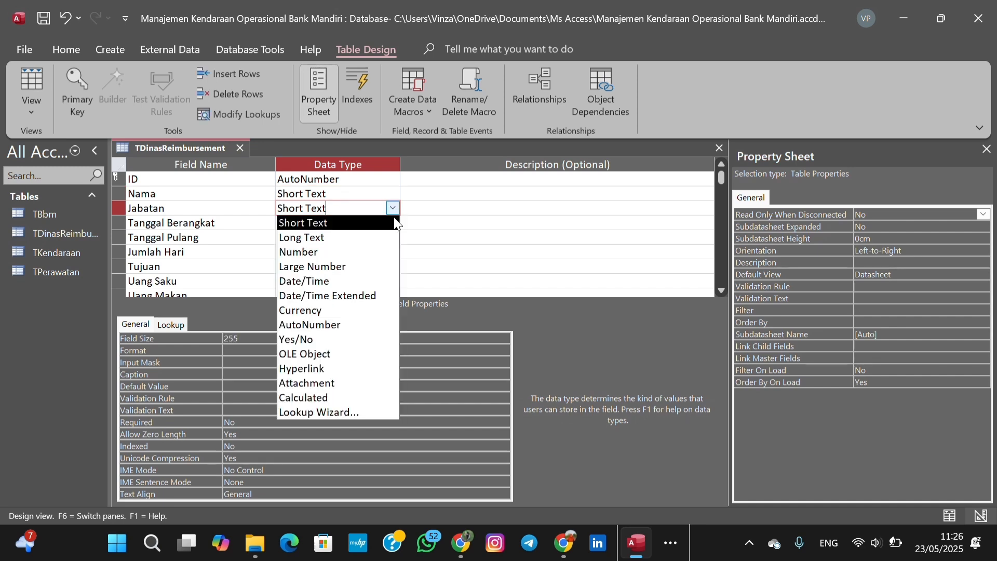
left_click(362, 411)
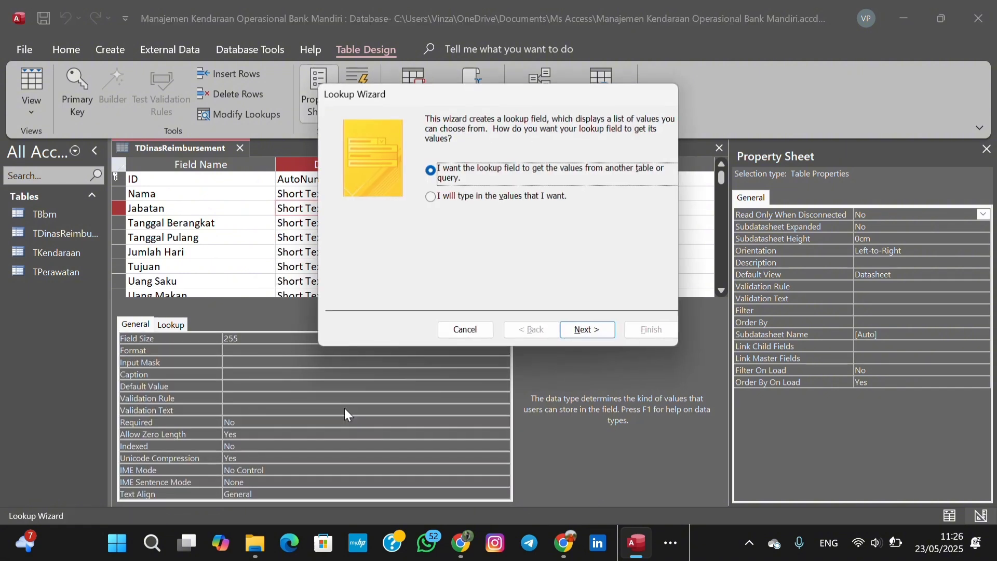
left_click(431, 198)
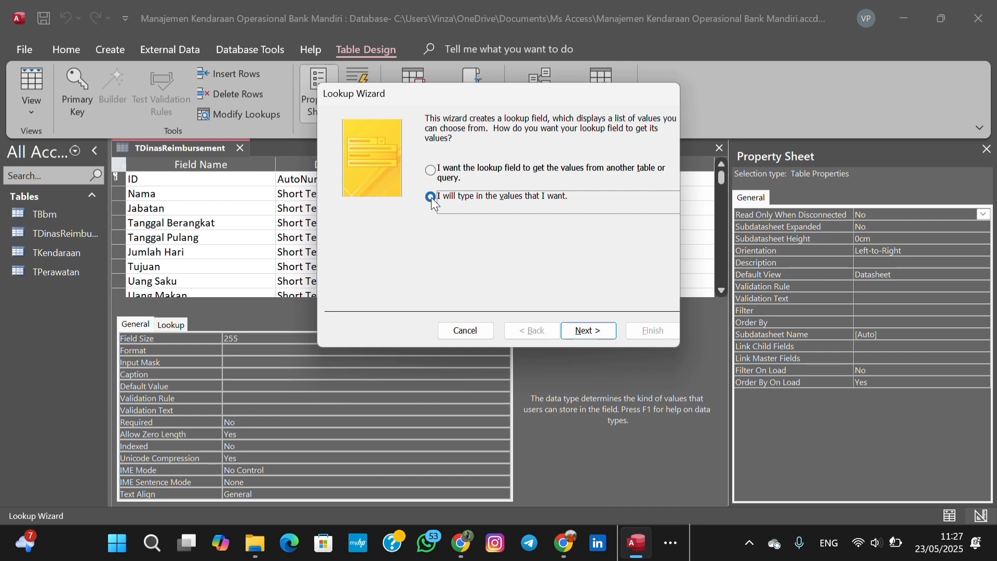
left_click(588, 330)
left_click(380, 210)
key("Caps_Lock")
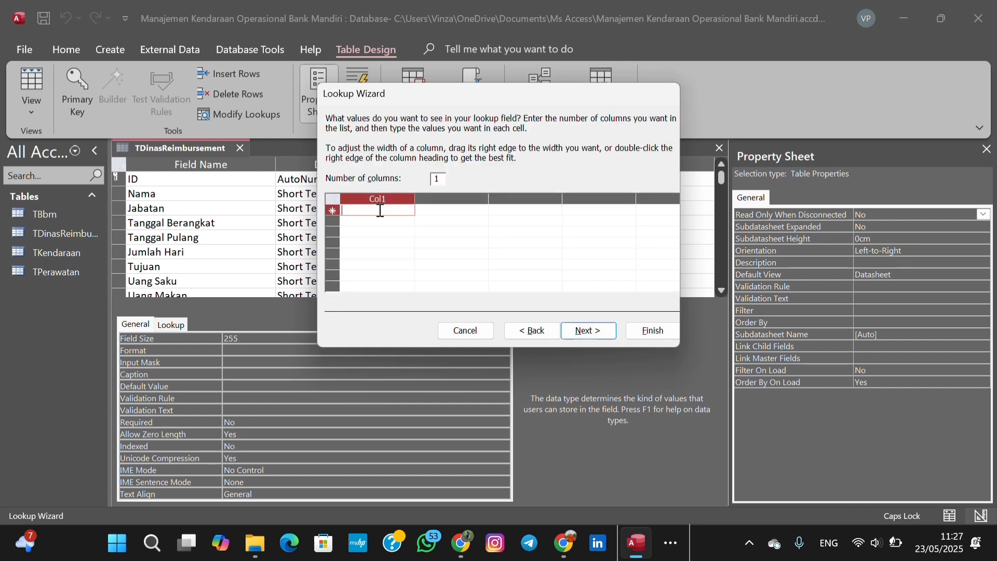
type("HC & GA OFF")
key("Return")
type("SQ OFF")
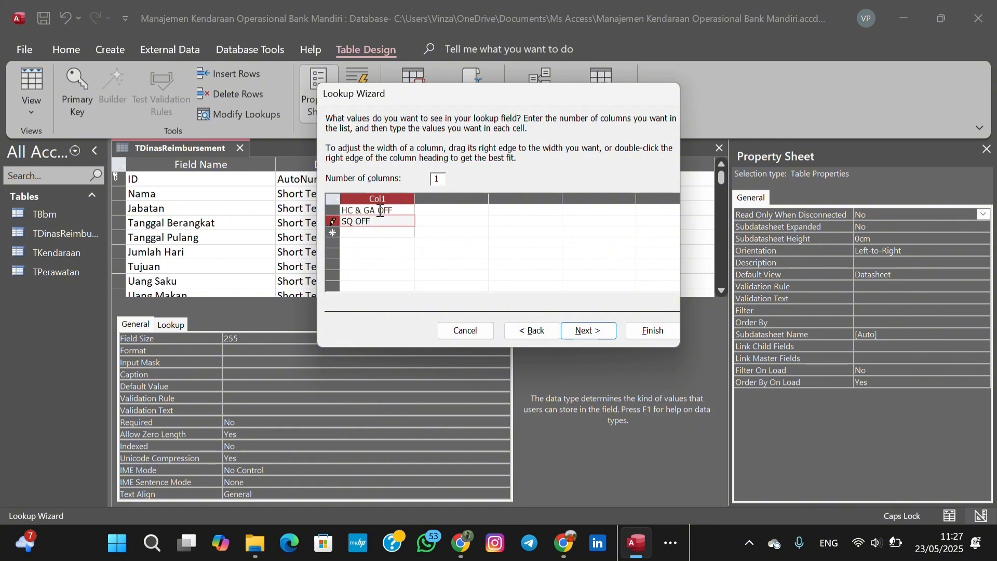
key("Return")
type("DRIVER")
left_click(588, 330)
left_click(652, 331)
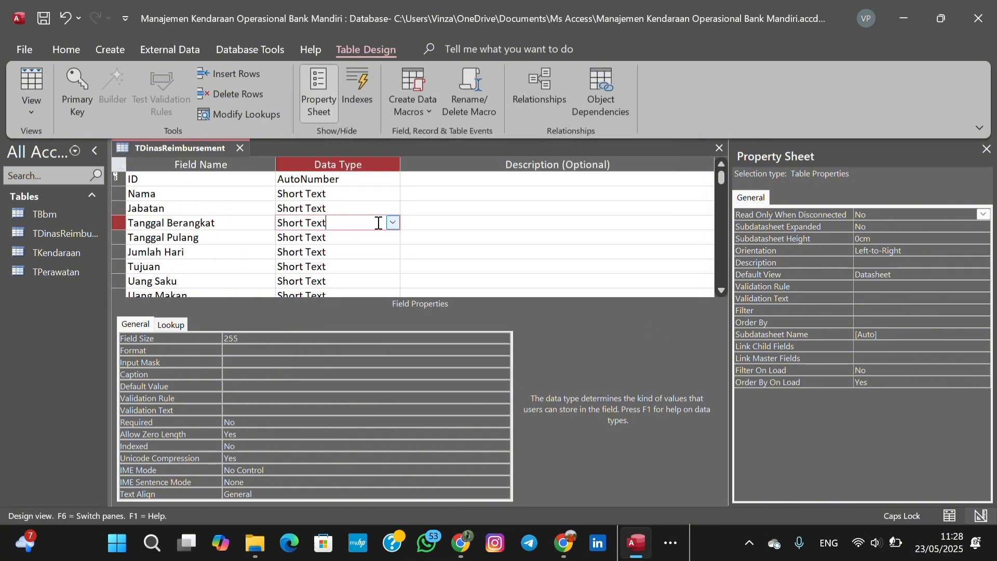
Set the data type of Tanggal Berangkat and Tanggal Pulang to Date/Time and that of Jumlah Hari to Number.
left_click(391, 222)
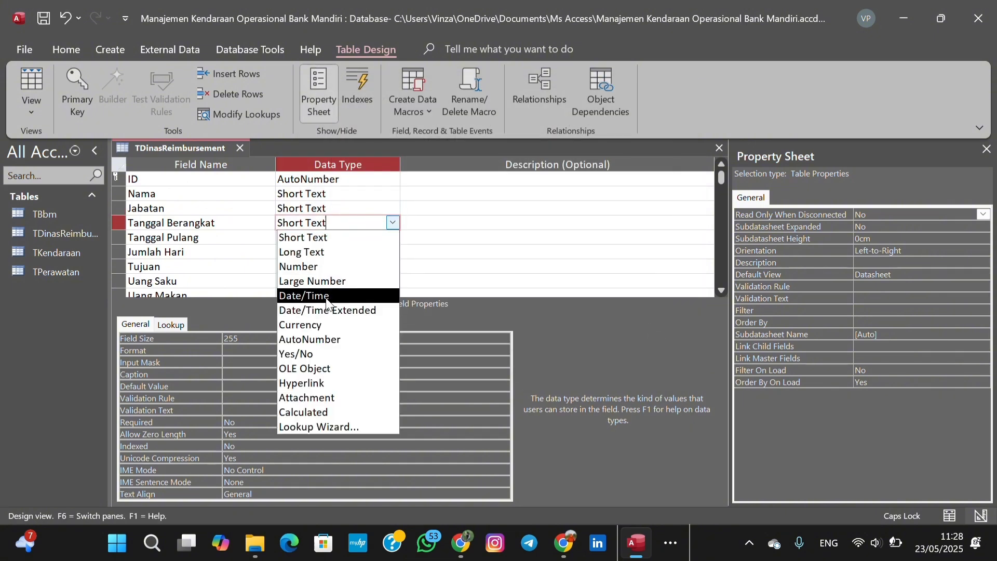
left_click(326, 296)
left_click(390, 237)
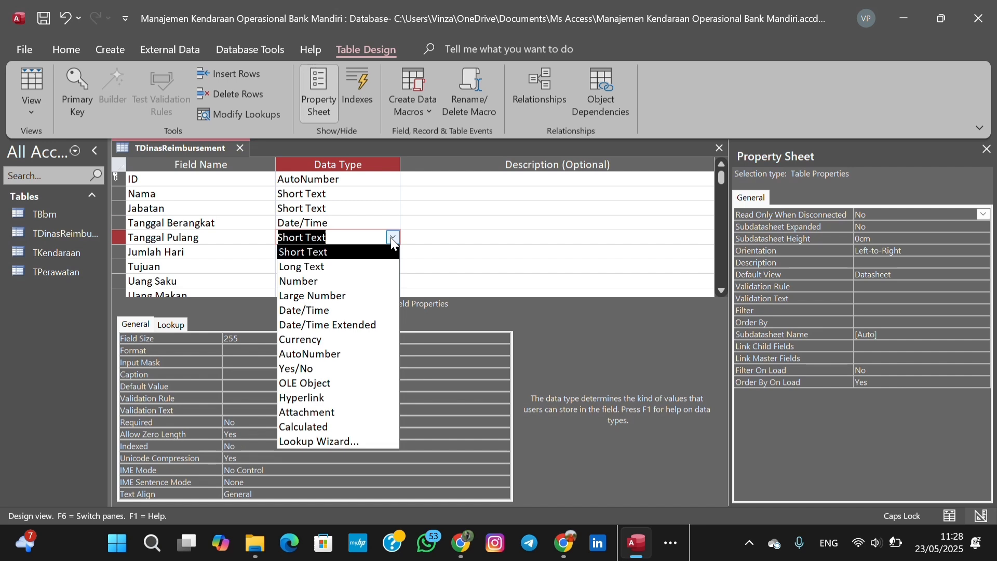
left_click(333, 311)
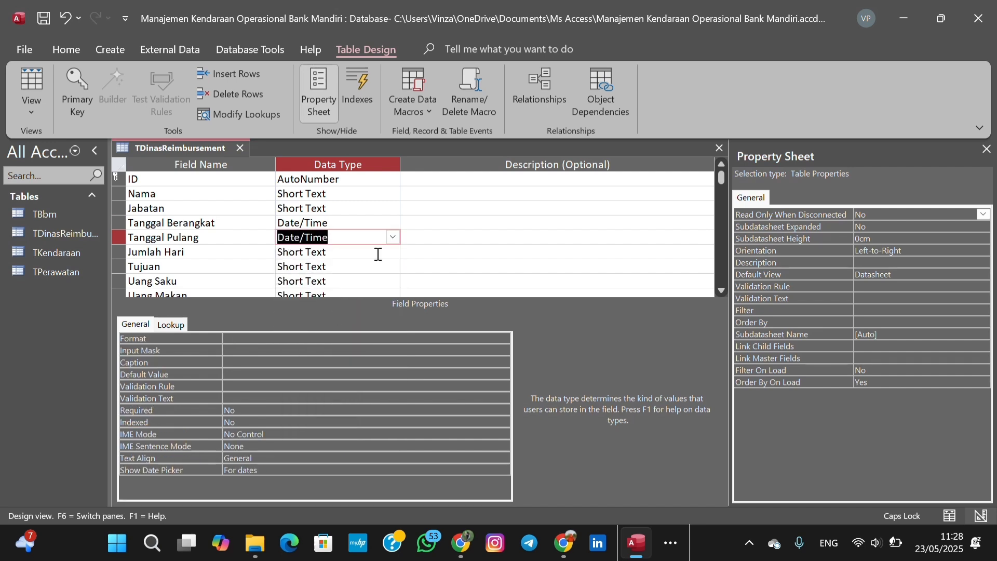
left_click(362, 258)
left_click(393, 252)
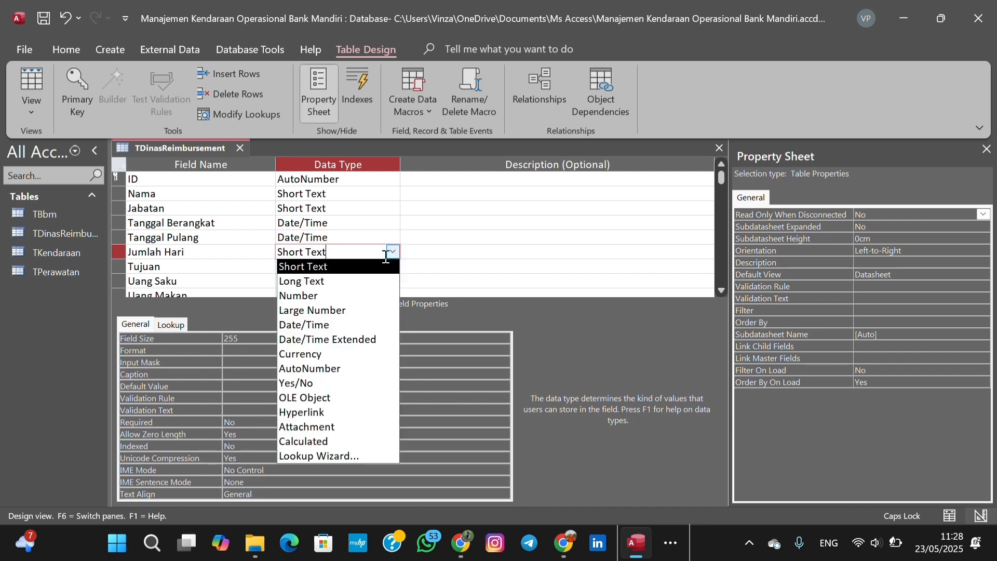
left_click(326, 293)
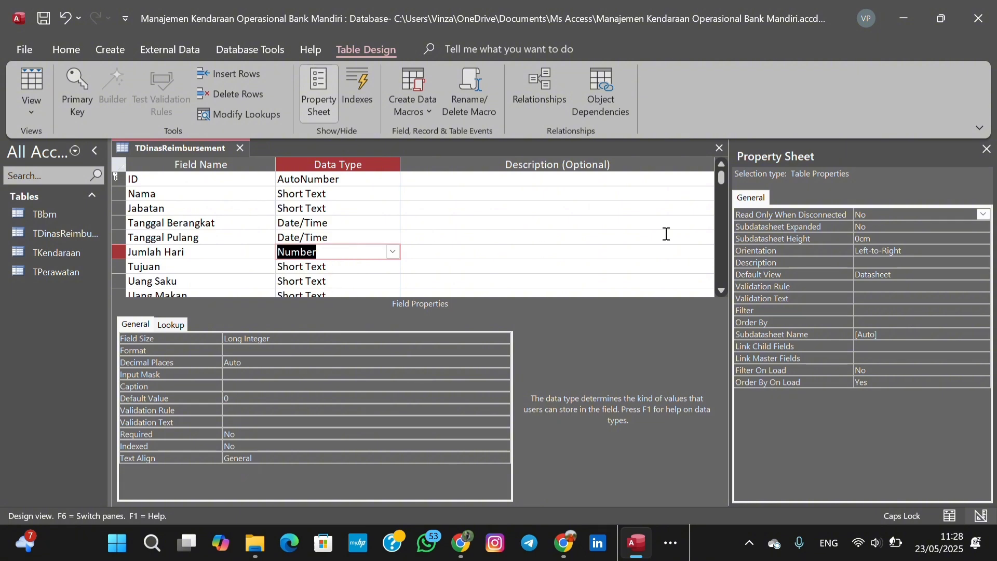
Keep the Tujuan field as Short Text and set its field size to 100.
left_click(722, 290)
left_click(722, 291)
left_click(722, 291)
left_click(360, 222)
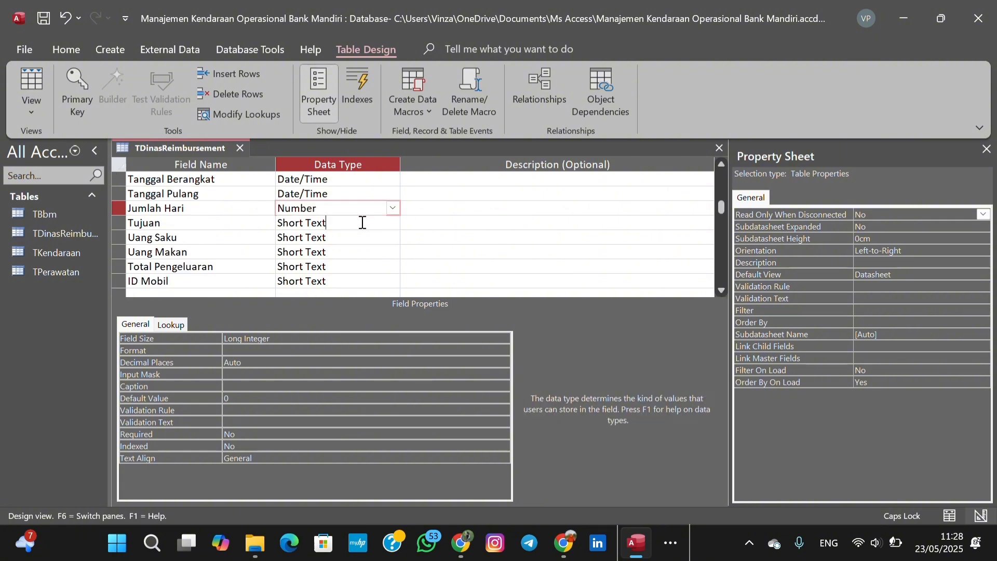
left_click(392, 222)
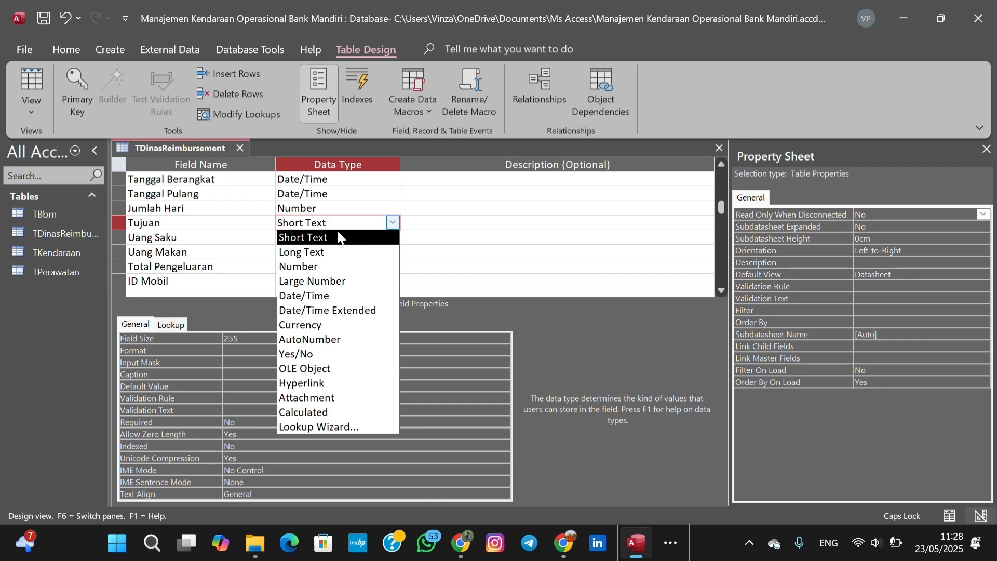
left_click(341, 238)
left_click(245, 347)
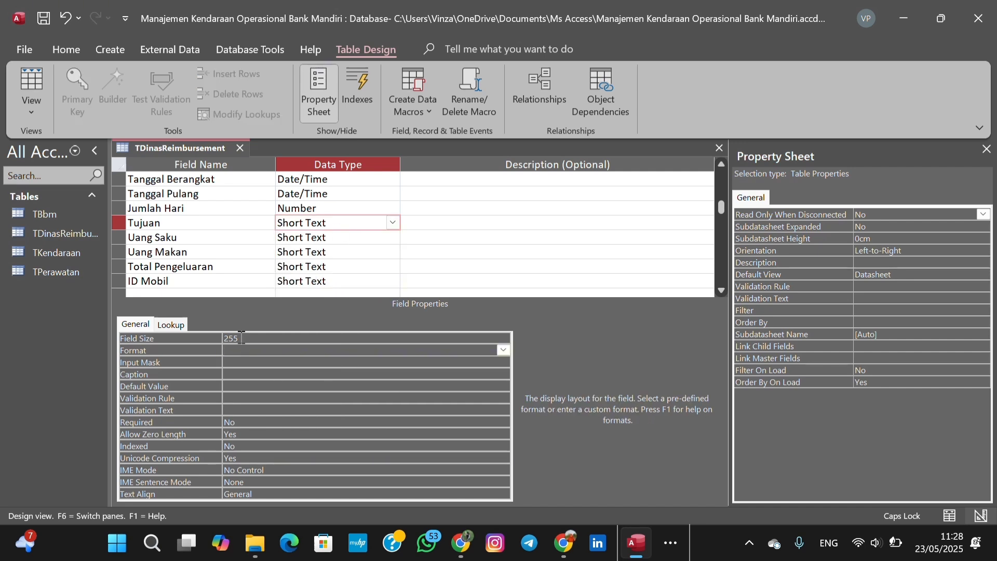
left_click_drag(242, 338, 212, 338)
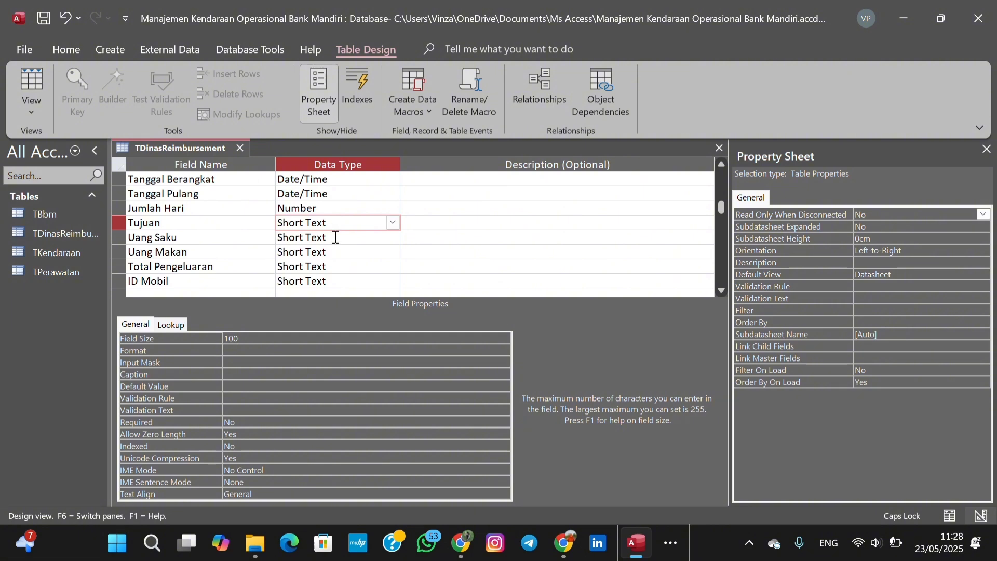
Set the data type of the Uang Saku and Uang Makan fields to Currency.
left_click(385, 237)
left_click(394, 238)
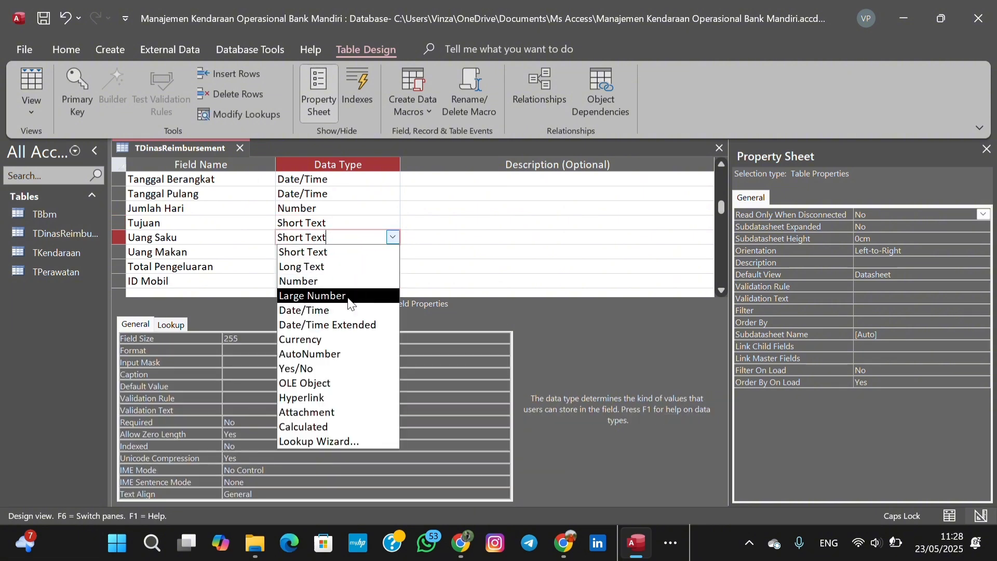
left_click(333, 341)
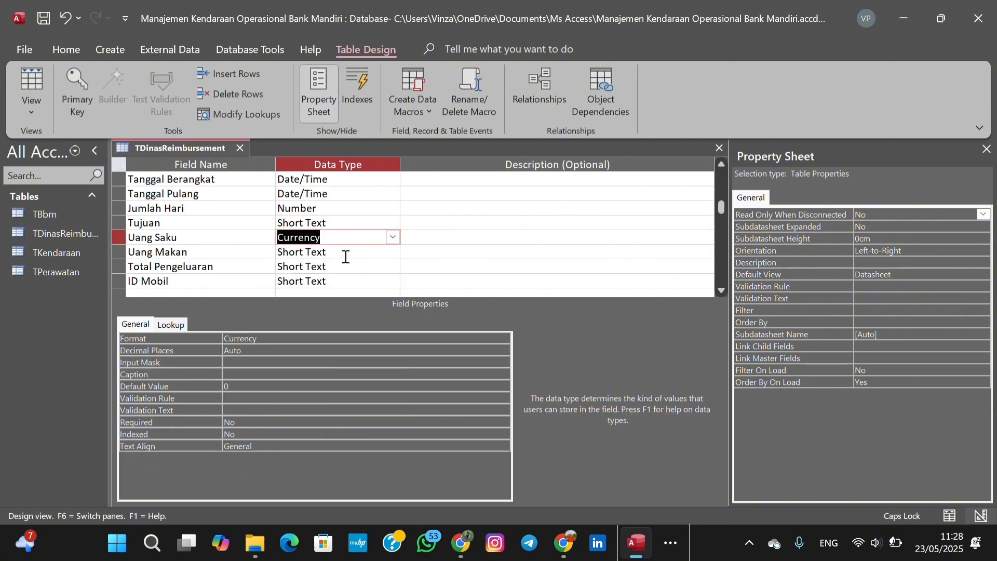
left_click(346, 257)
left_click(392, 253)
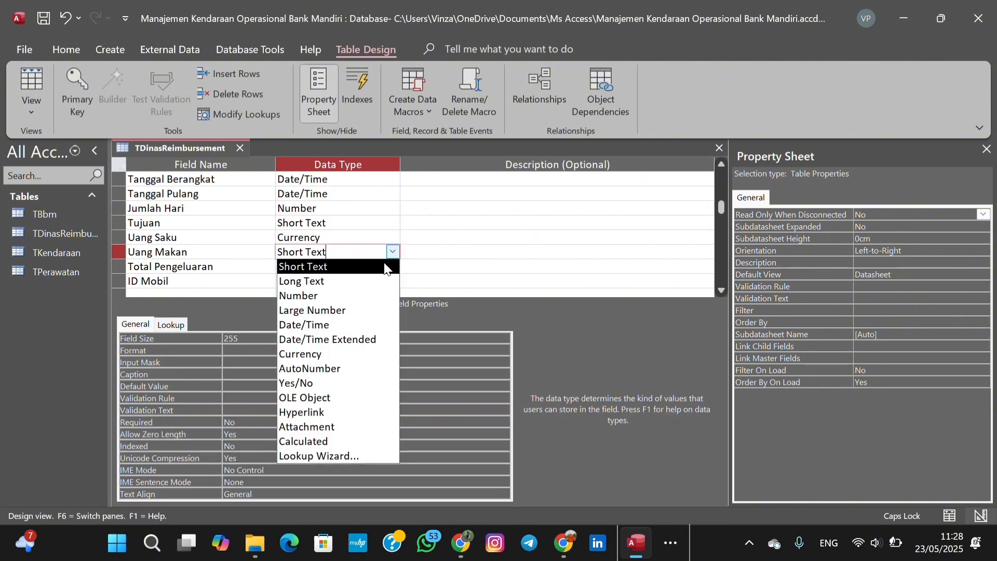
left_click(320, 355)
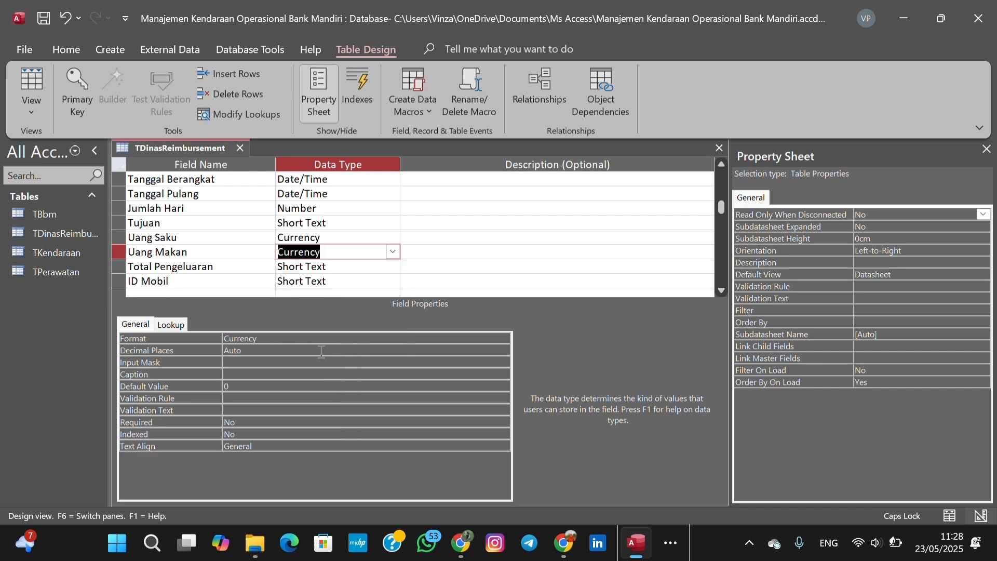
Make Total Pengeluaran a Calculated field with the expression [Uang Saku]+[Uang Makan].
left_click(329, 265)
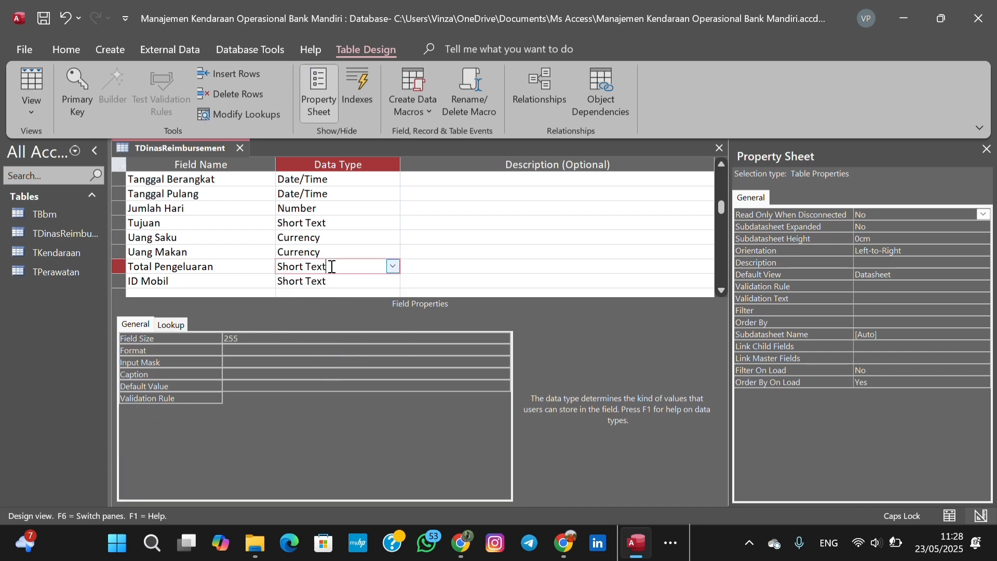
left_click(393, 267)
left_click(332, 459)
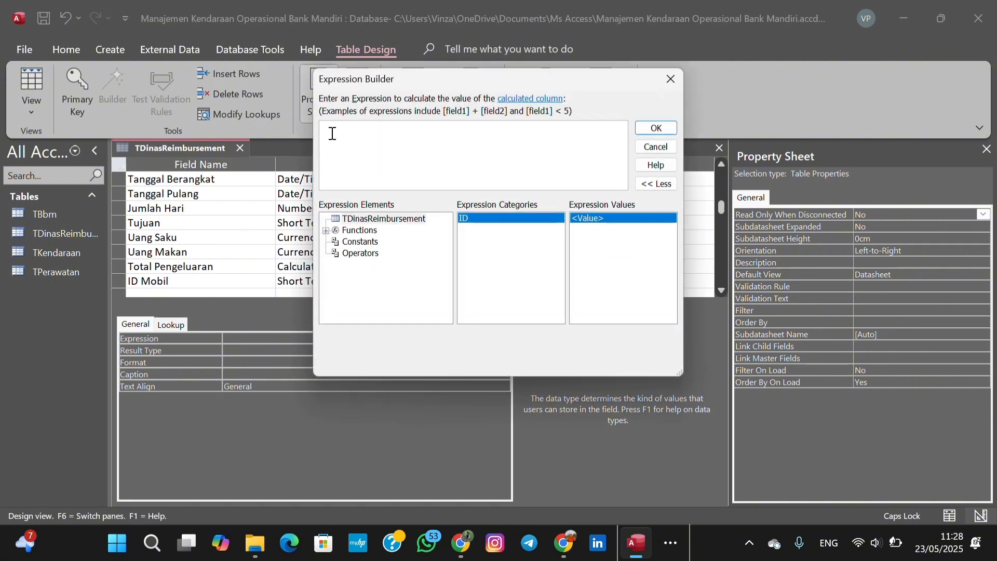
type("[Uang Makan]+")
key("BackSpace")
key("BackSpace")
key("BackSpace")
key("BackSpace")
key("BackSpace")
key("BackSpace")
key("BackSpace")
type("Saku]")
key("BackSpace")
type("+[Uang Makan]")
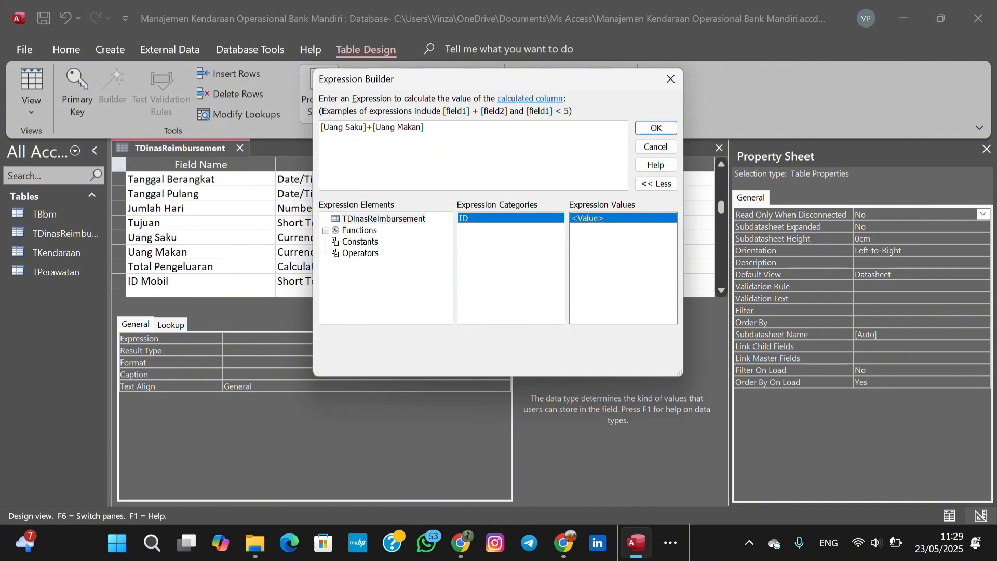
left_click(650, 127)
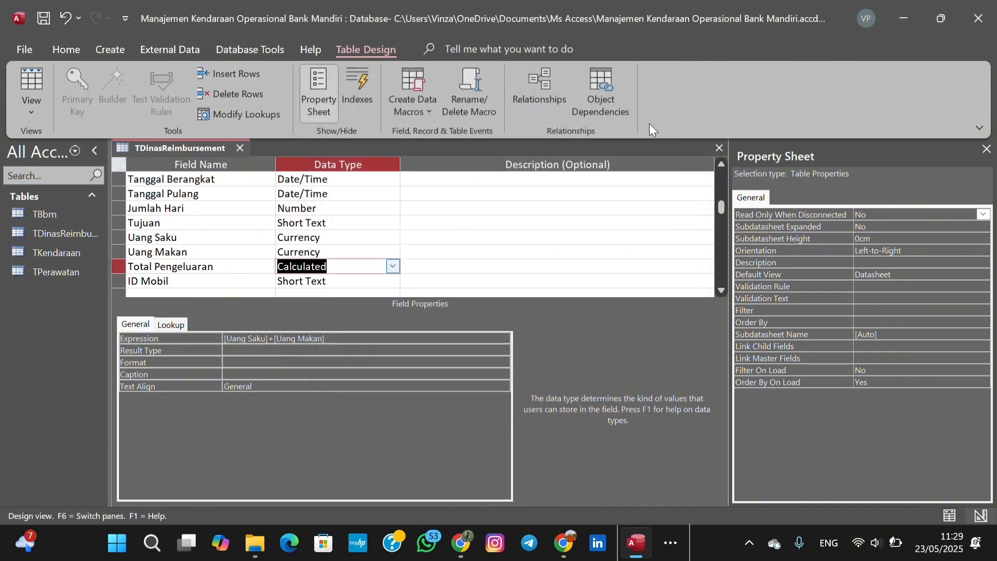
Set the data type of the ID Mobil field to Number and save the table design.
left_click(332, 283)
left_click(393, 281)
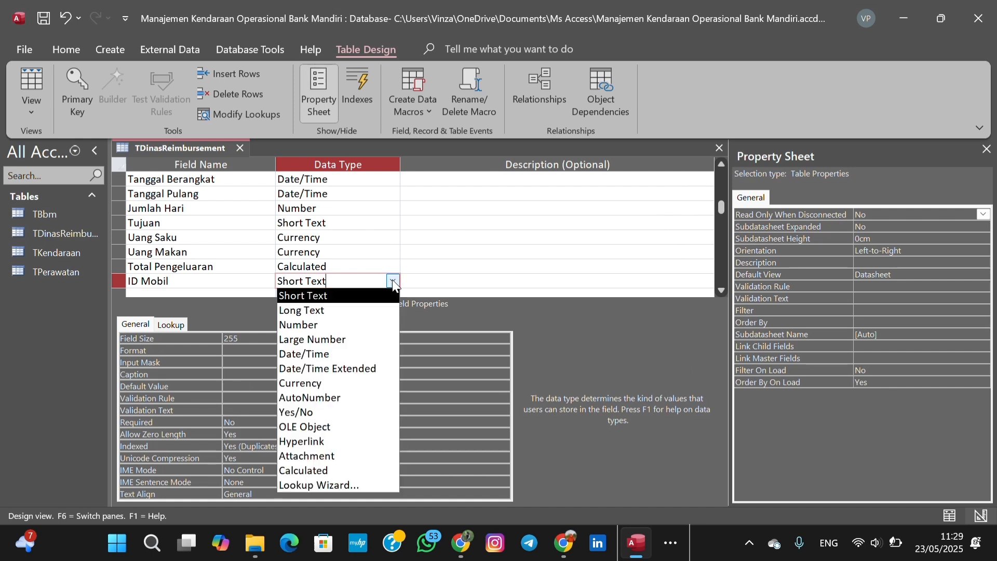
left_click(337, 324)
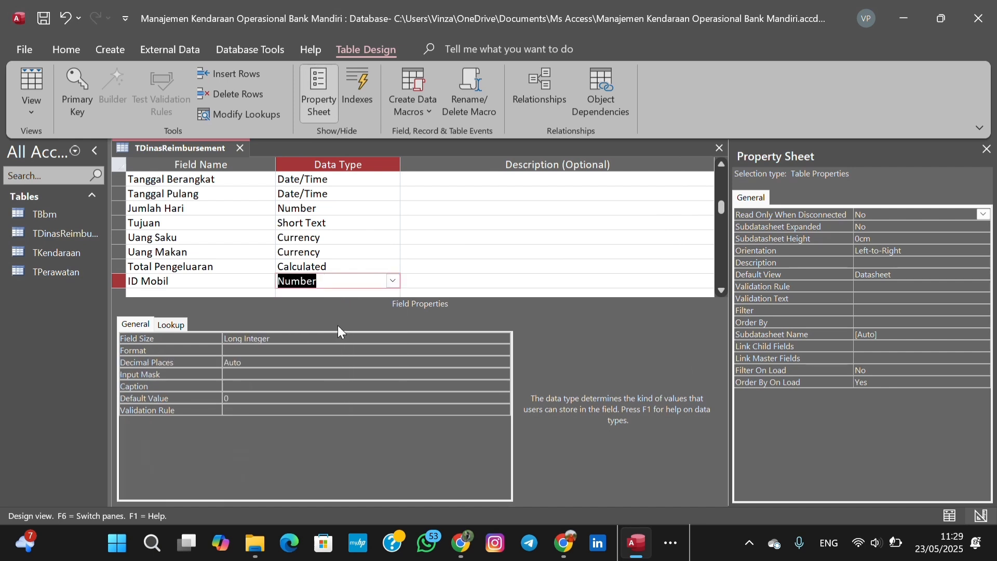
right_click(168, 151)
left_click(190, 158)
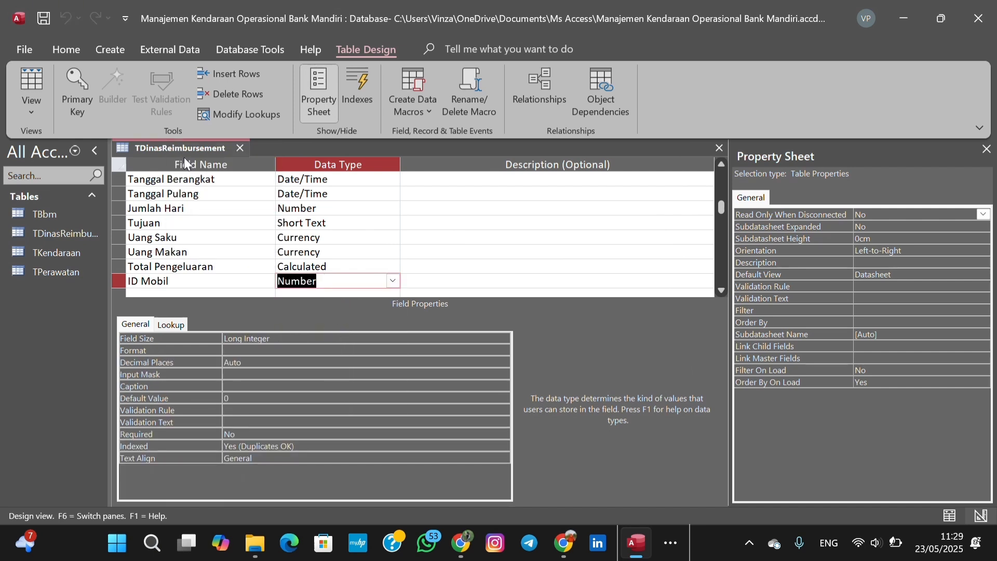
Show the table in Datasheet View and start a record with the employee's name and DRIVER as Jabatan.
right_click(166, 148)
left_click(200, 251)
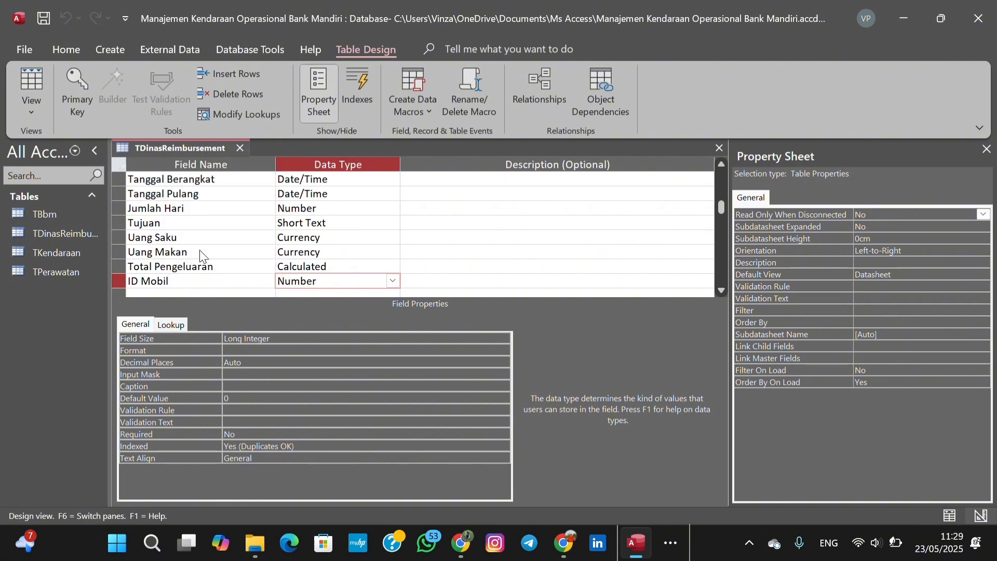
left_click(219, 181)
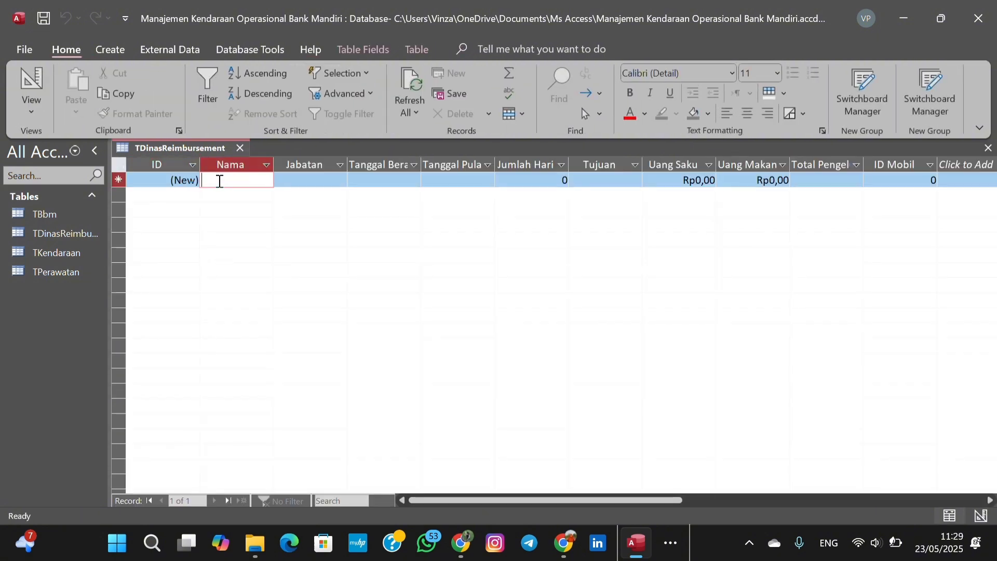
type("Coe")
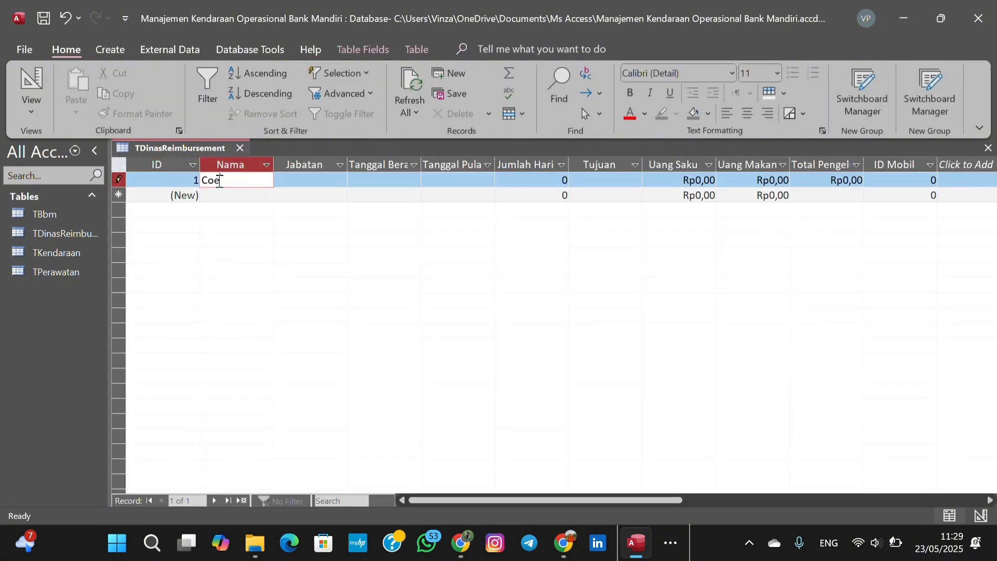
key("BackSpace")
type("wok")
left_click(342, 182)
left_click(306, 239)
Set the record's Tanggal Berangkat to 01/05/2025 and its Tanggal Pulang to 02/05/2025.
left_click(383, 185)
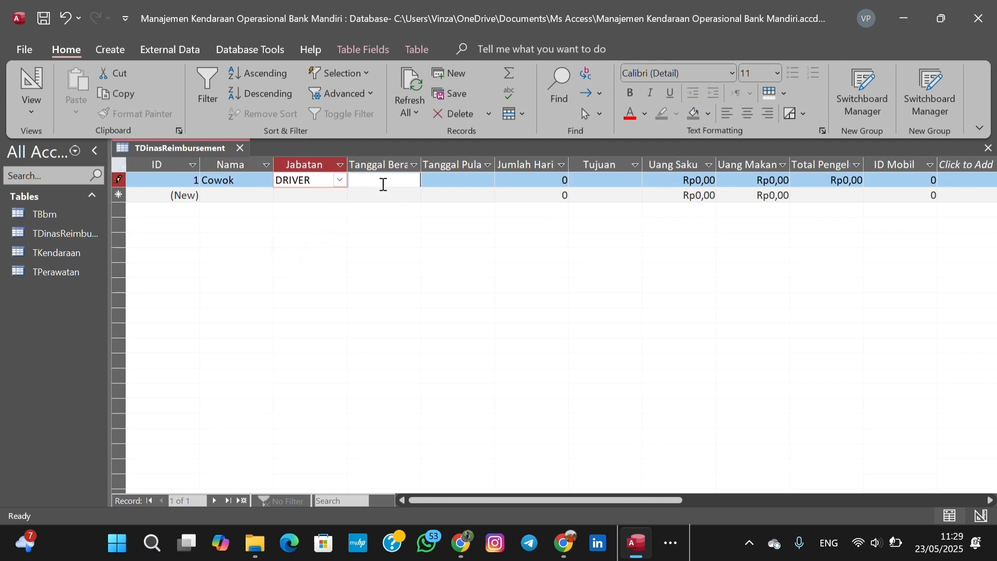
left_click(429, 181)
left_click(375, 222)
left_click(484, 181)
left_click(501, 181)
left_click(483, 225)
Enter 2 as Jumlah Hari and Pamekasan as Tujuan in the same record.
left_click(565, 181)
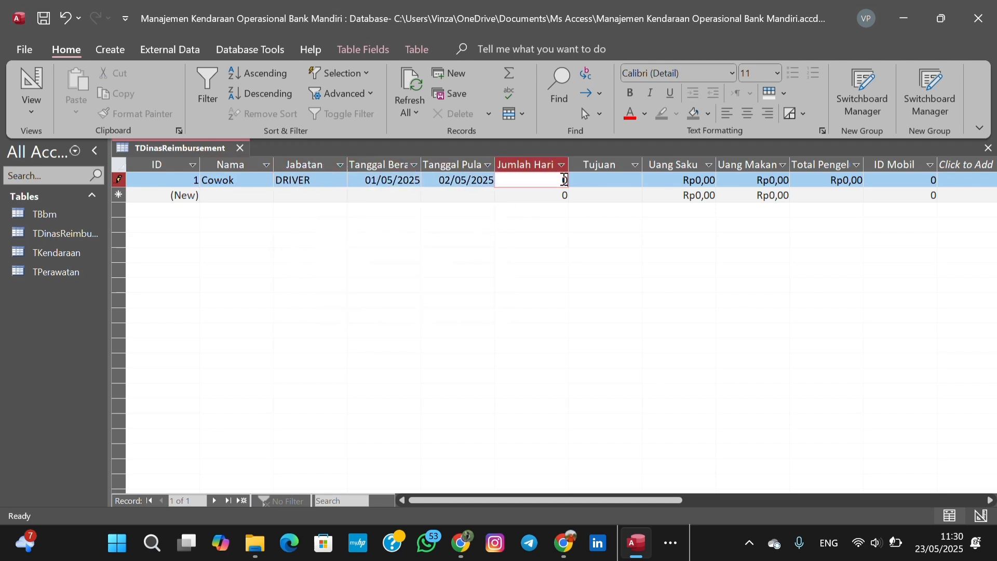
type("2")
left_click(613, 179)
type("Pamekasan")
Fill in Uang Saku 100000, Uang Makan 30000 and ID Mobil 2 for the record, and close the table.
left_click(703, 180)
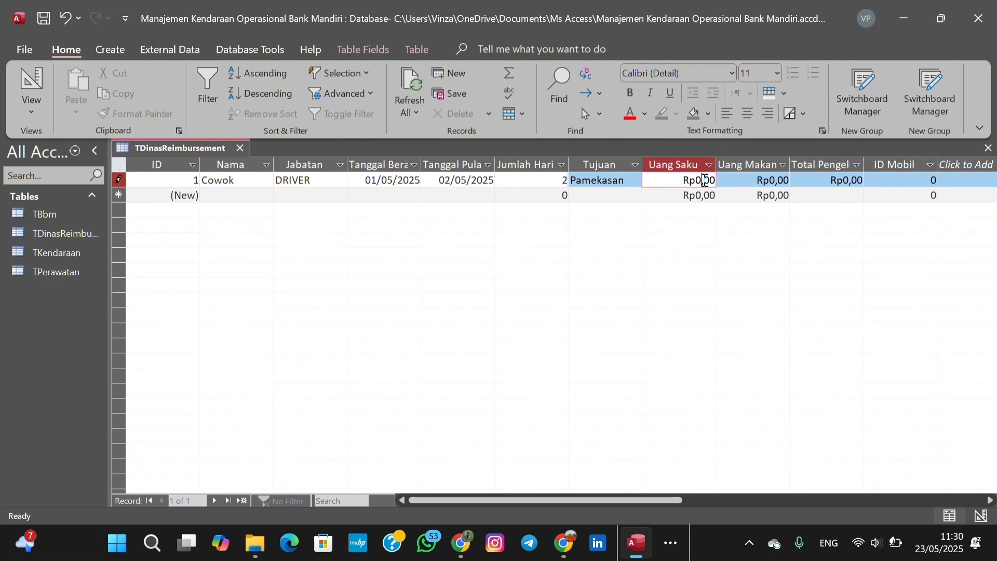
type("100000")
left_click(753, 180)
type("30000")
left_click(936, 177)
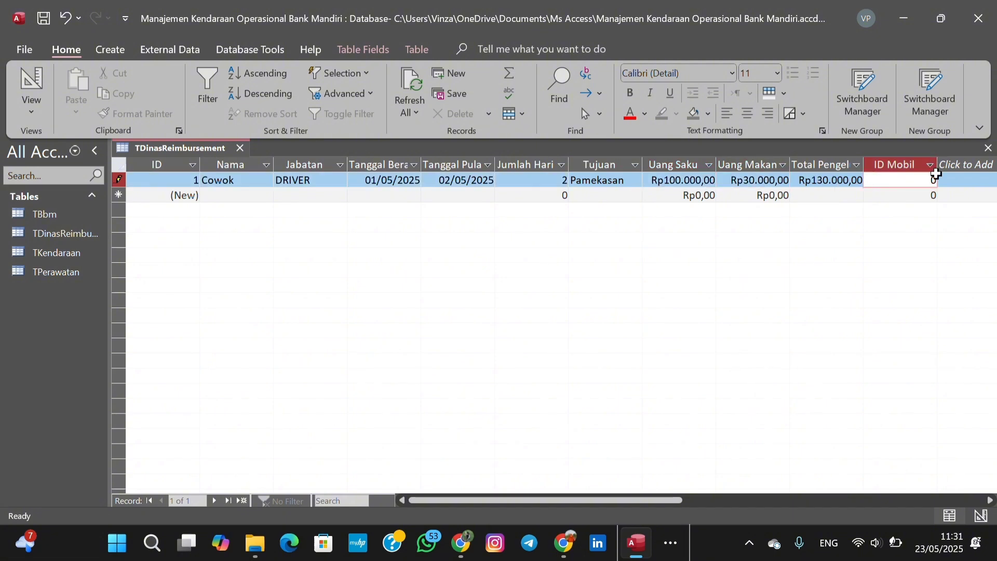
type("2")
right_click(176, 145)
left_click(191, 181)
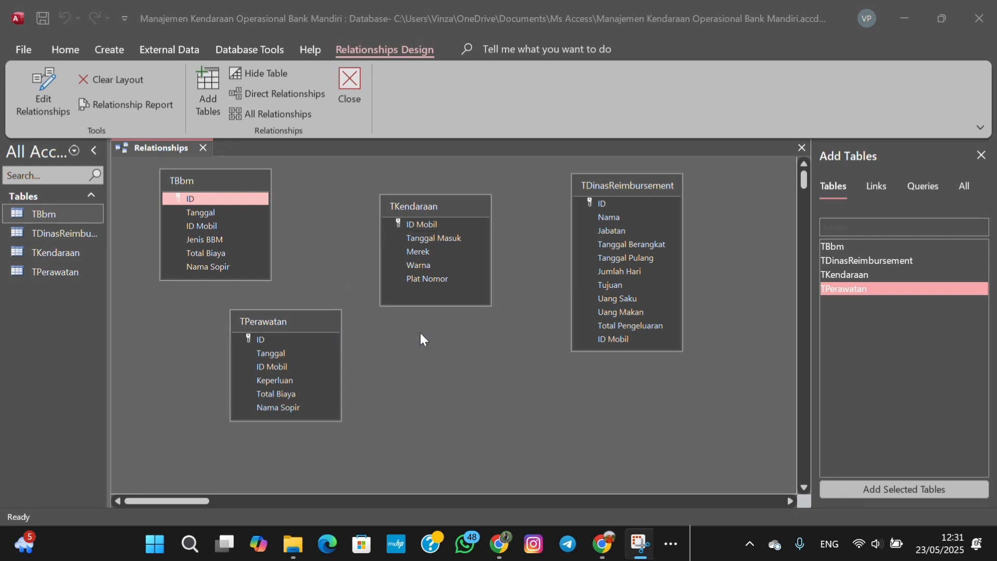
Shift the TBbm and TKendaraan tables slightly in the relationships layout to space them out.
mouse_move(239, 176)
left_mouse_down()
mouse_move(260, 176)
mouse_move(227, 177)
left_mouse_up()
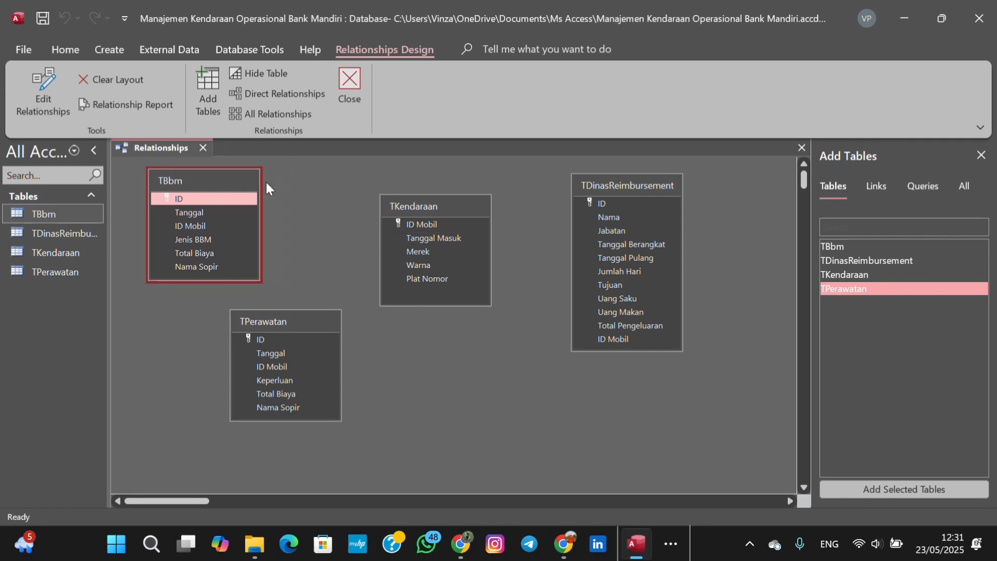
left_click(441, 206)
left_click_drag(441, 205, 432, 202)
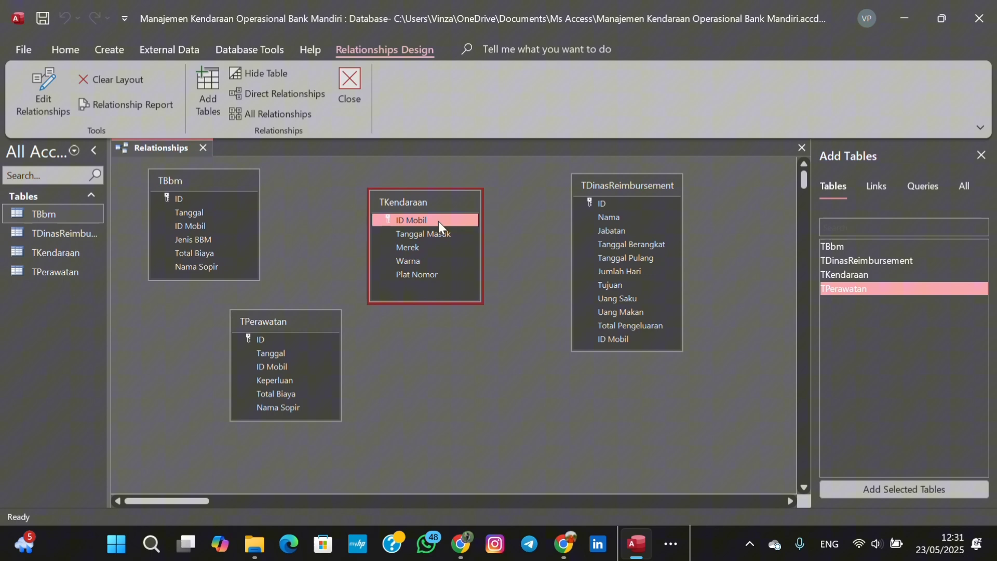
left_click(470, 334)
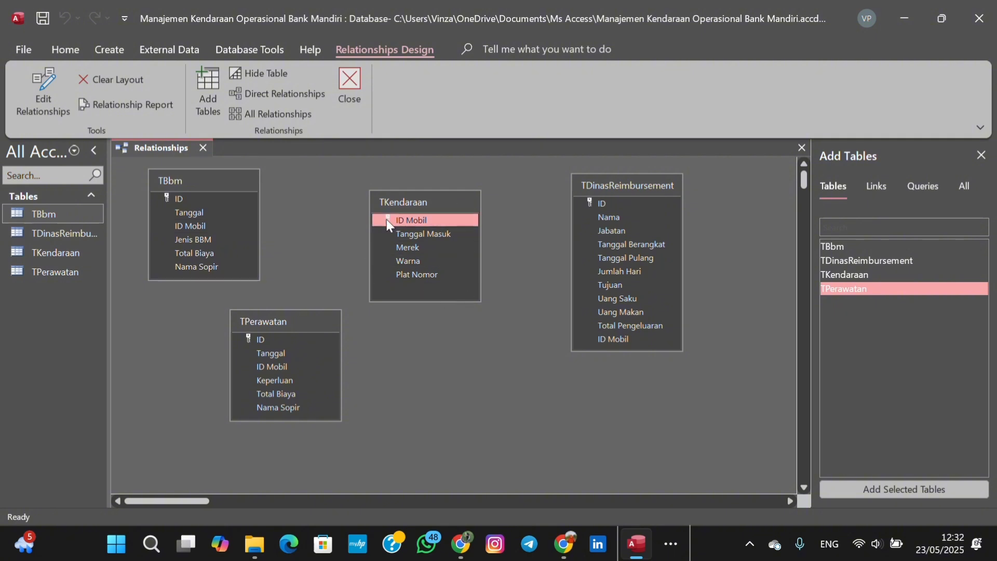
Relate ID Mobil in TKendaraan to ID Mobil in TBbm with referential integrity, cascade update and cascade delete.
left_click_drag(386, 219, 239, 226)
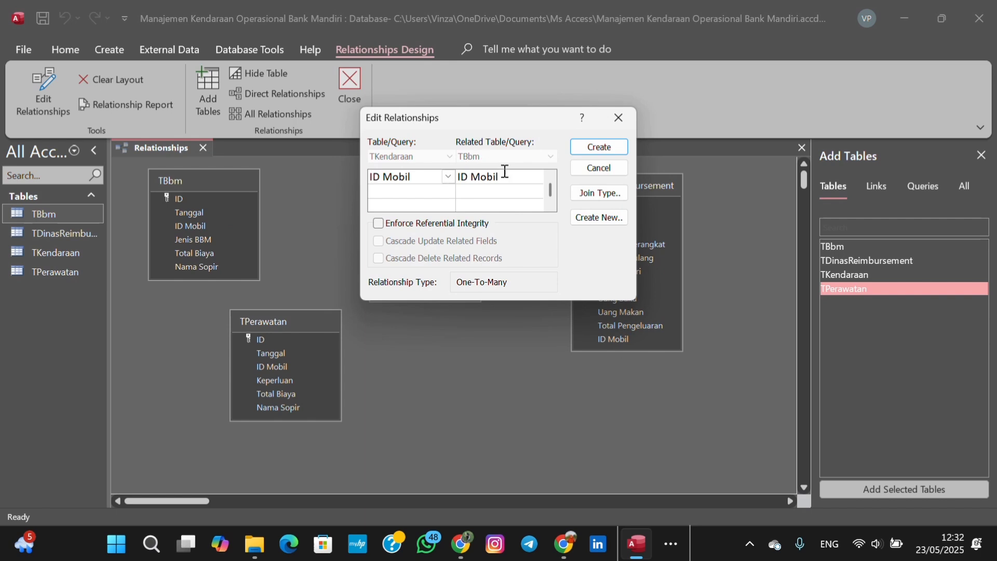
left_click(380, 224)
left_click(382, 242)
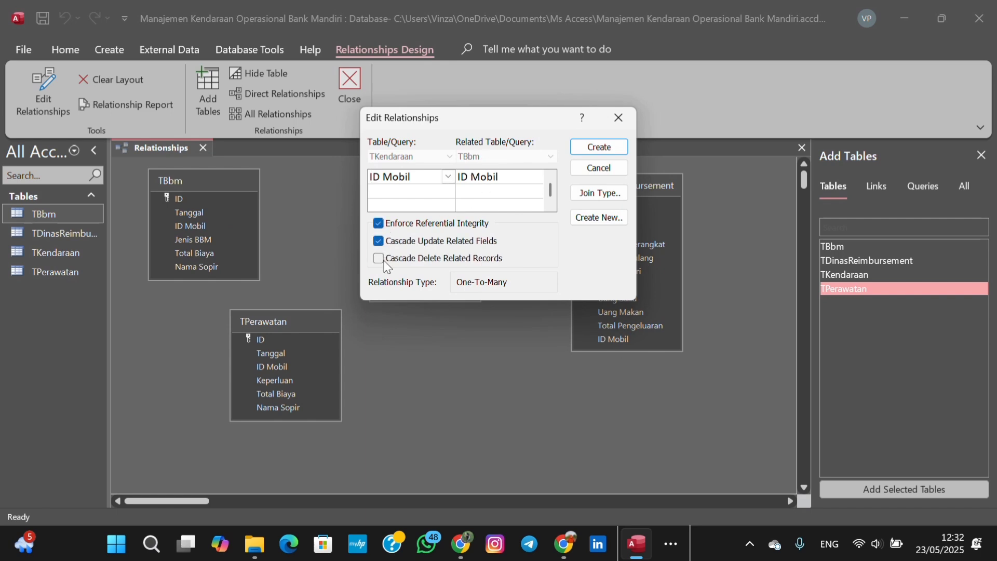
left_click(383, 259)
left_click(600, 148)
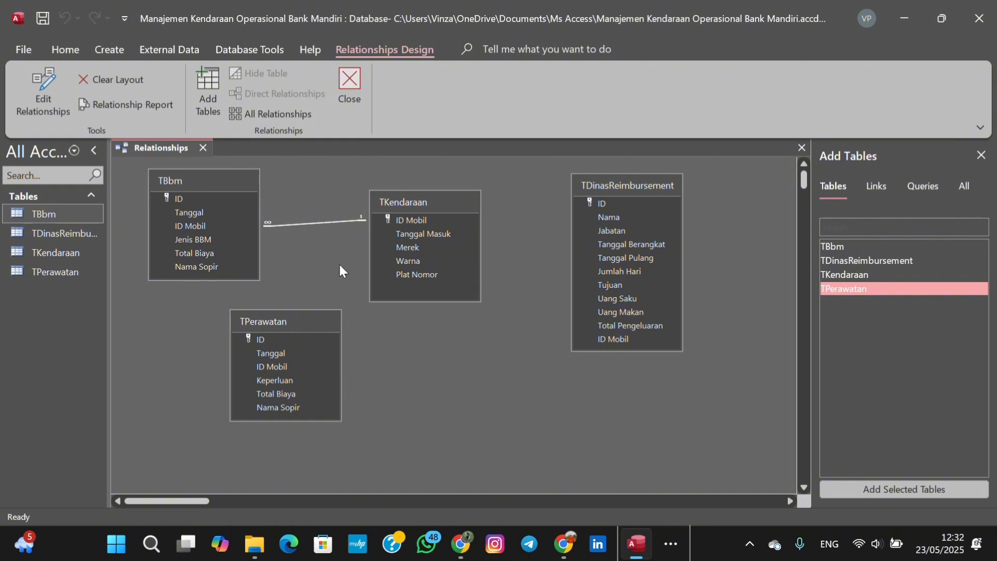
Relate ID Mobil in TKendaraan to ID Mobil in TPerawatan, enforcing referential integrity with cascade update and cascade delete.
left_click_drag(391, 223, 288, 366)
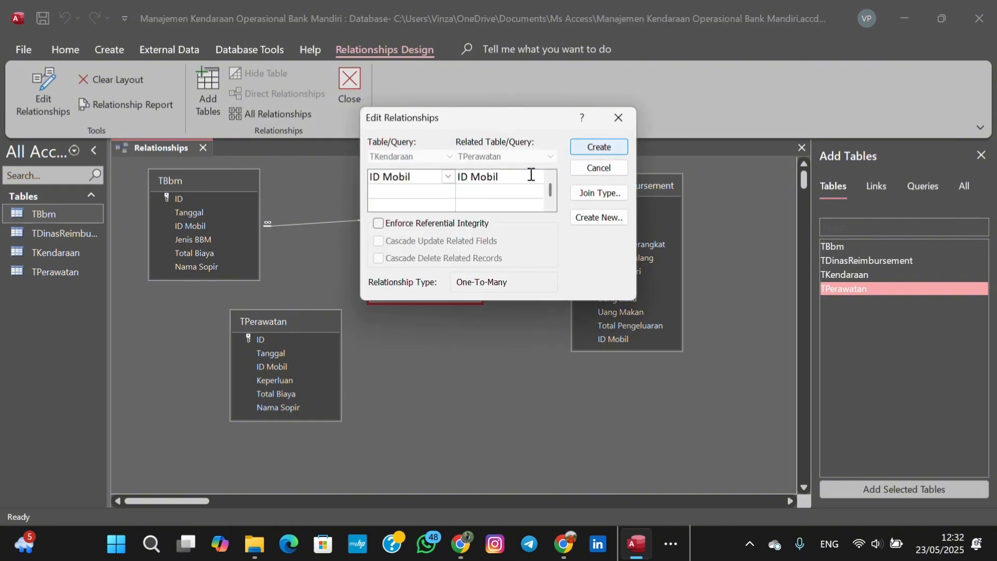
left_click(379, 224)
left_click(379, 241)
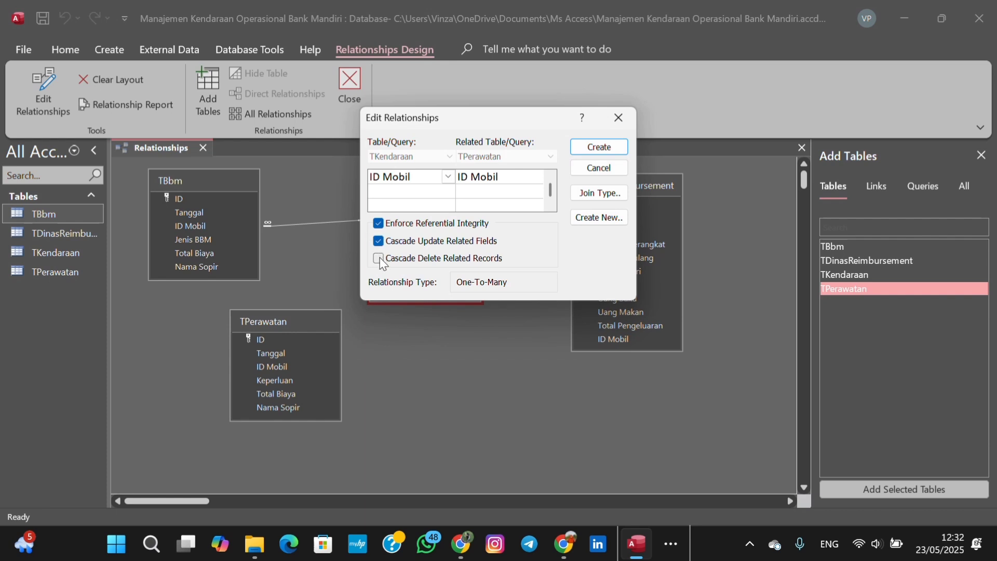
left_click(379, 258)
left_click(599, 148)
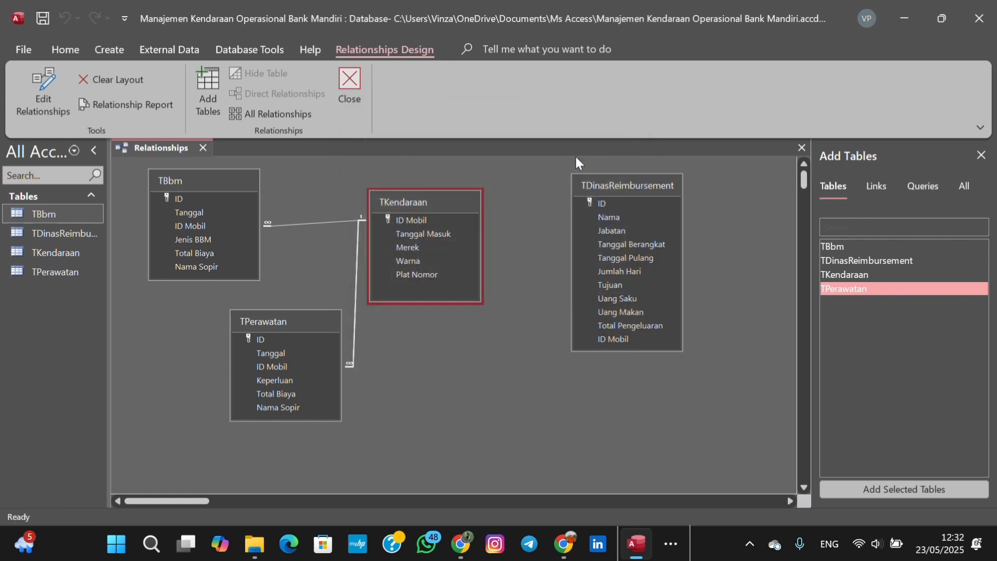
Relate ID Mobil in TKendaraan to ID Mobil in TDinasReimbursement, enforcing referential integrity with cascade update and cascade delete.
left_click_drag(425, 219, 606, 216)
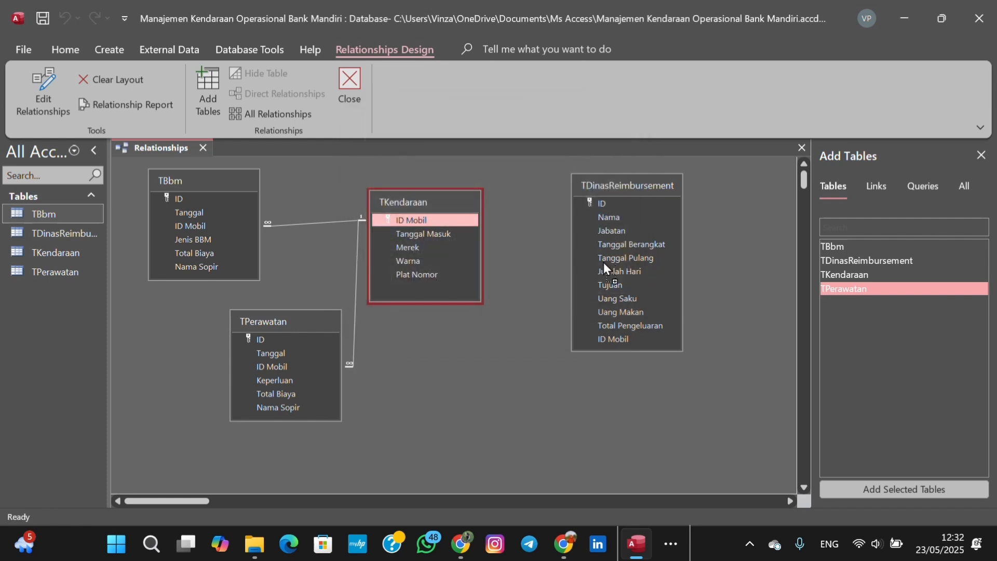
left_click_drag(602, 338, 601, 337)
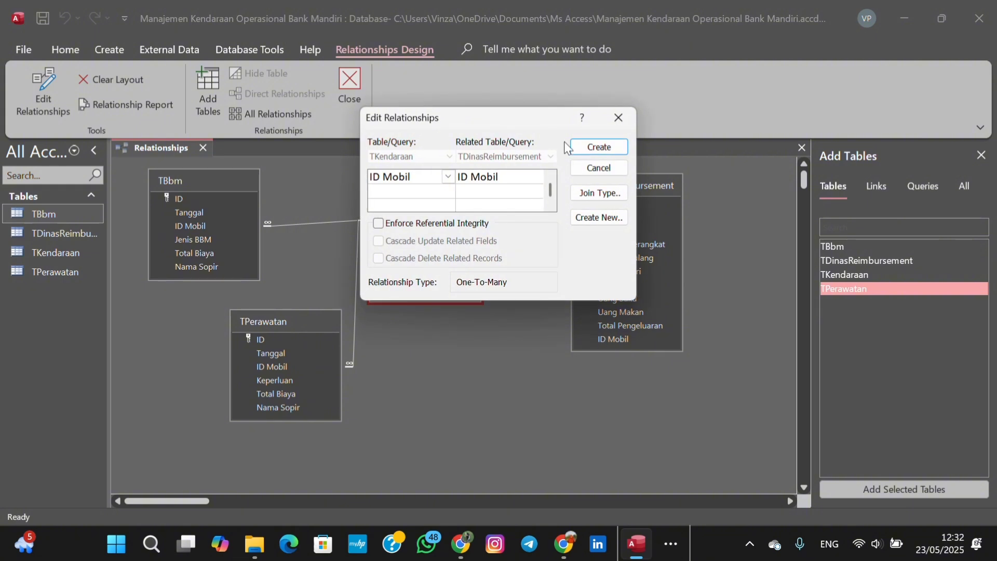
left_click(379, 224)
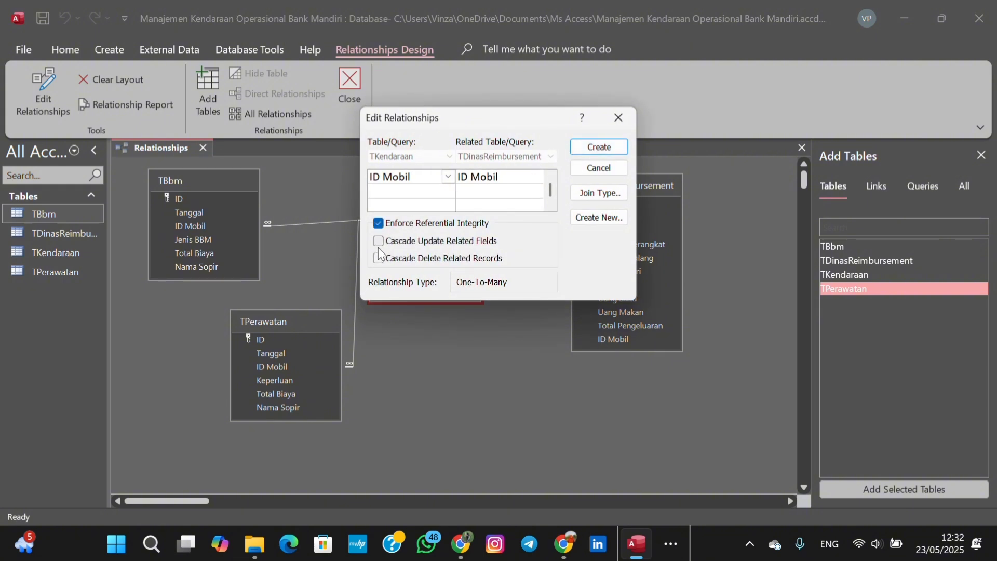
left_click(378, 241)
left_click(379, 258)
left_click(599, 147)
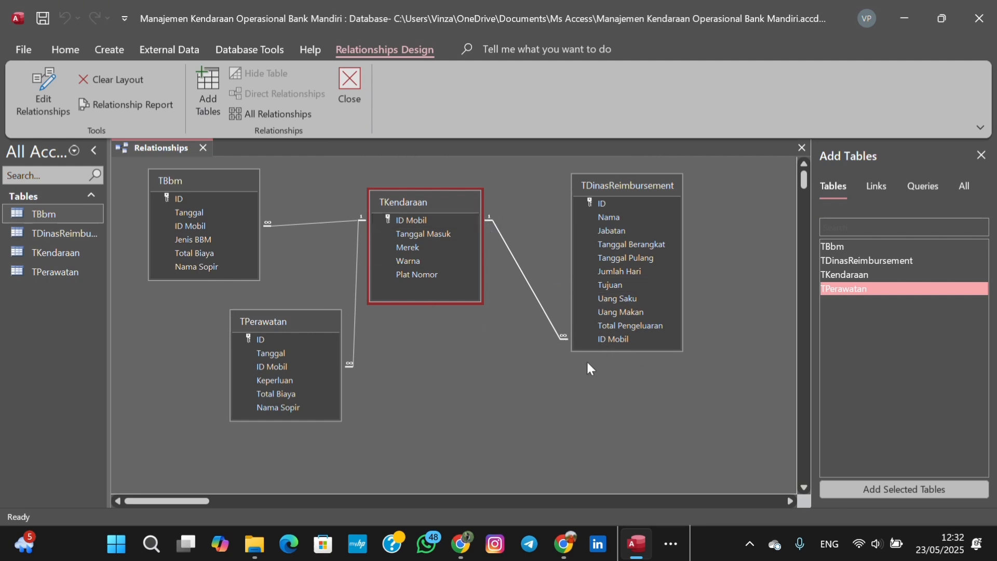
Save the relationships layout and close it.
right_click(147, 151)
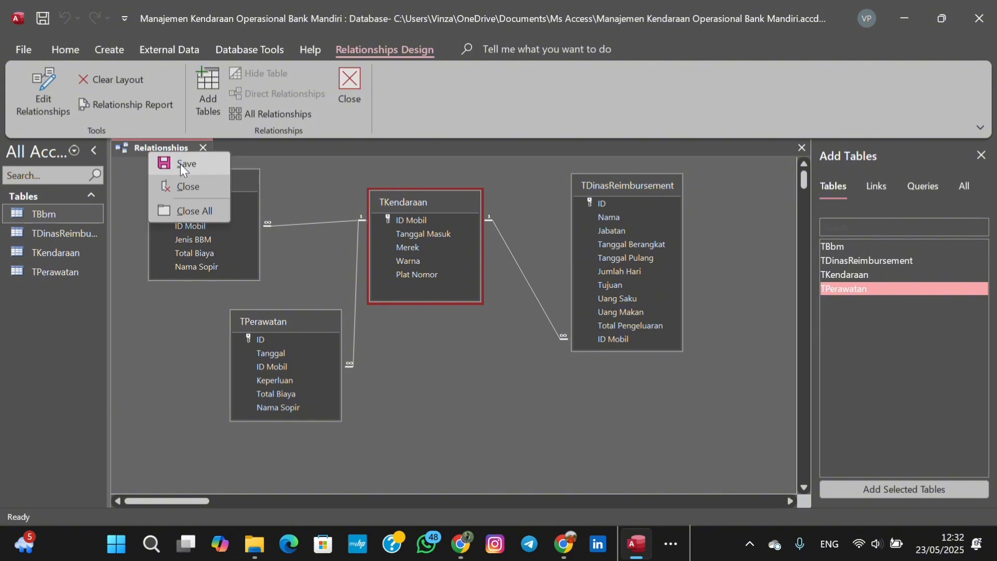
left_click(183, 163)
left_click(202, 149)
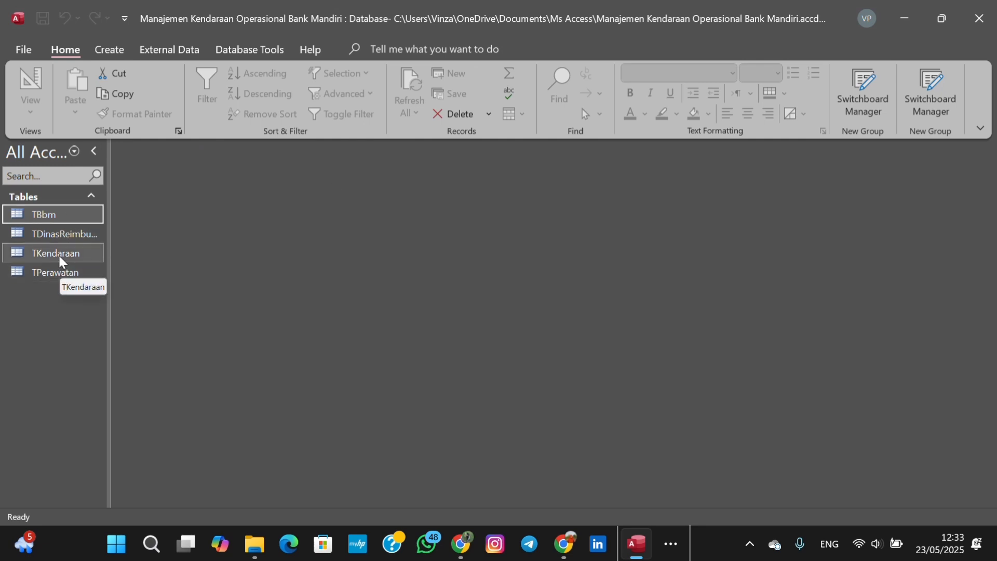
Create a form based on the TKendaraan table.
left_click(94, 251)
left_click(108, 48)
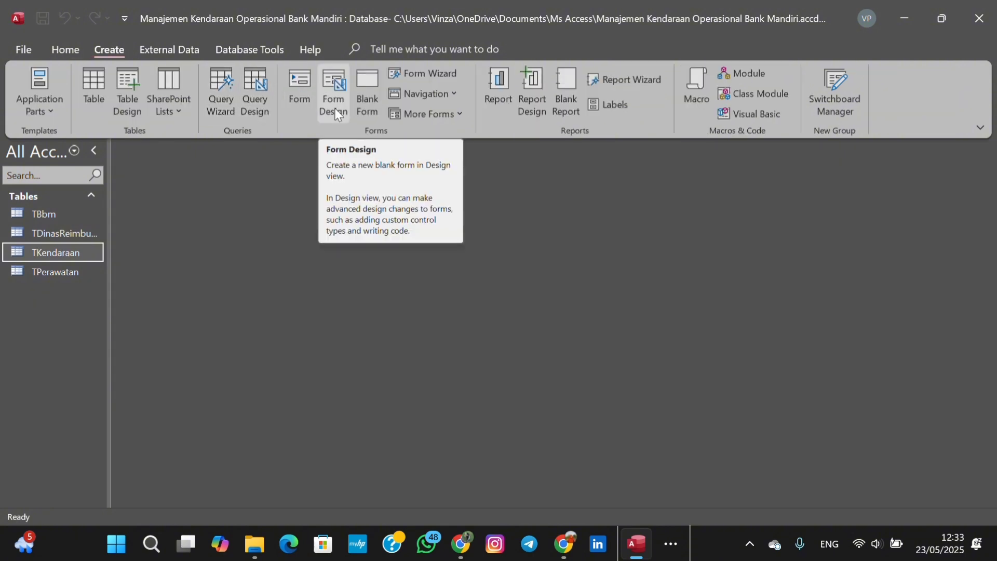
left_click(303, 91)
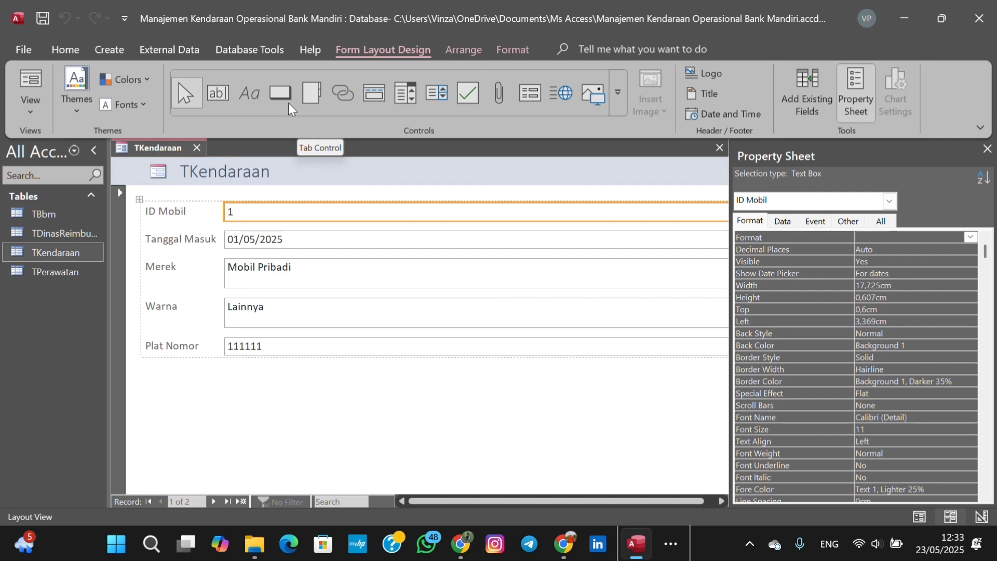
Switch the new form to Design View and change its header title to "Data Kendaraan".
left_click(188, 171)
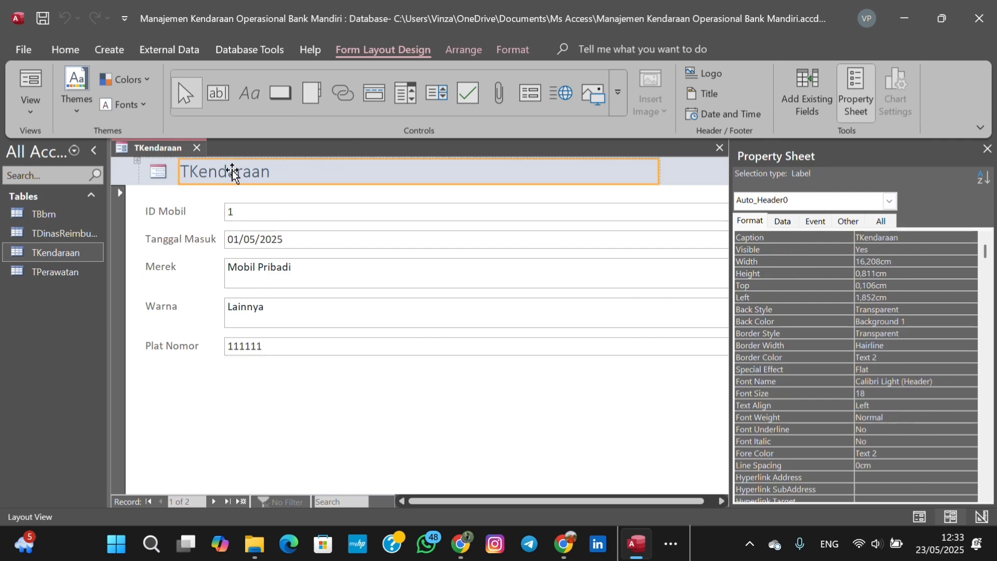
left_click(278, 171)
right_click(154, 149)
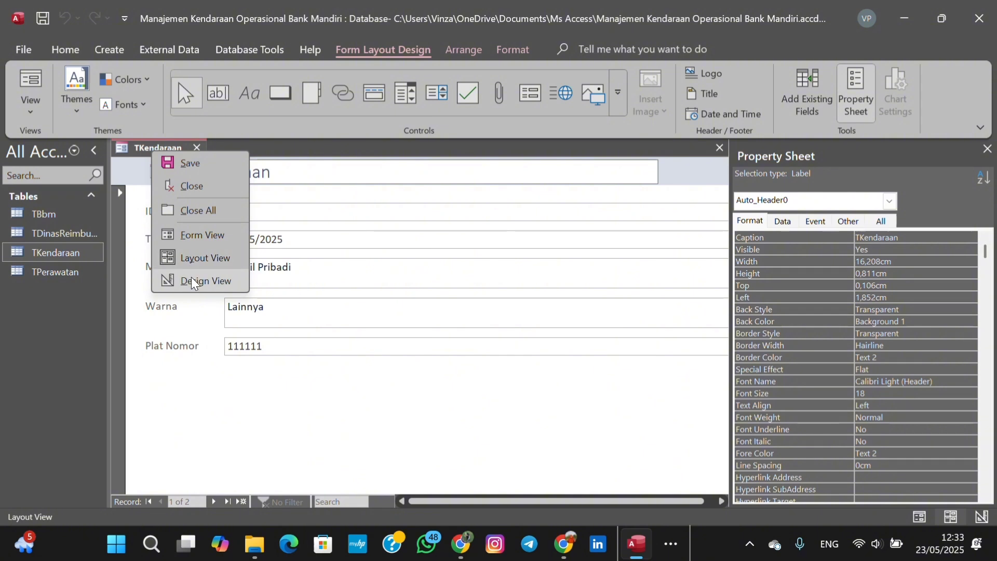
left_click(193, 280)
left_click(284, 205)
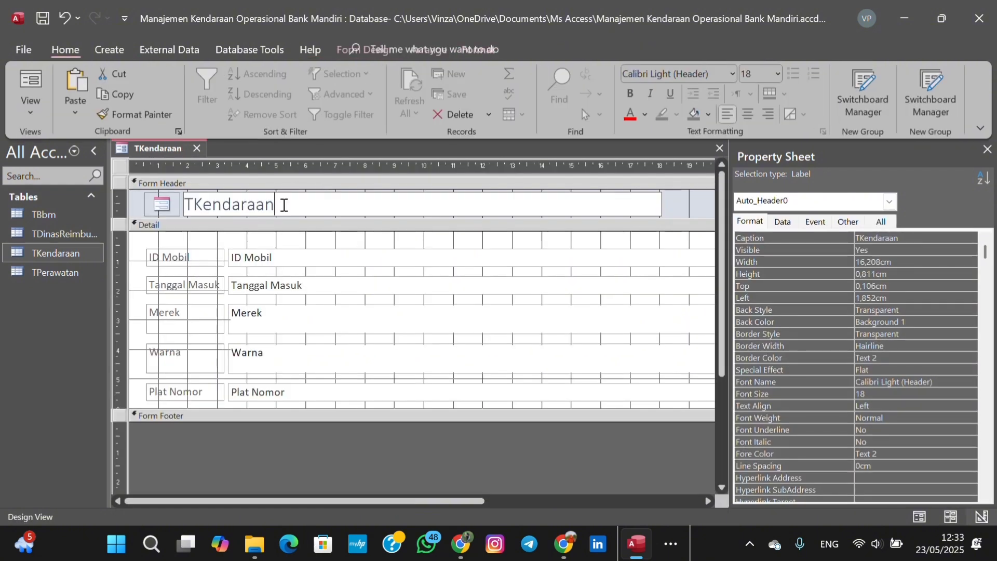
left_click_drag(284, 205, 168, 211)
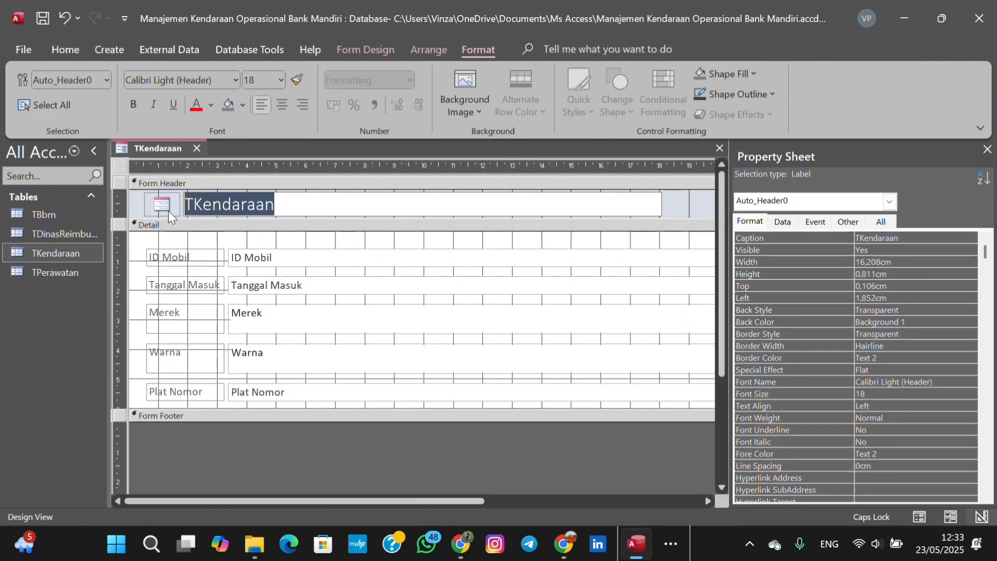
type("Data Kendaraan")
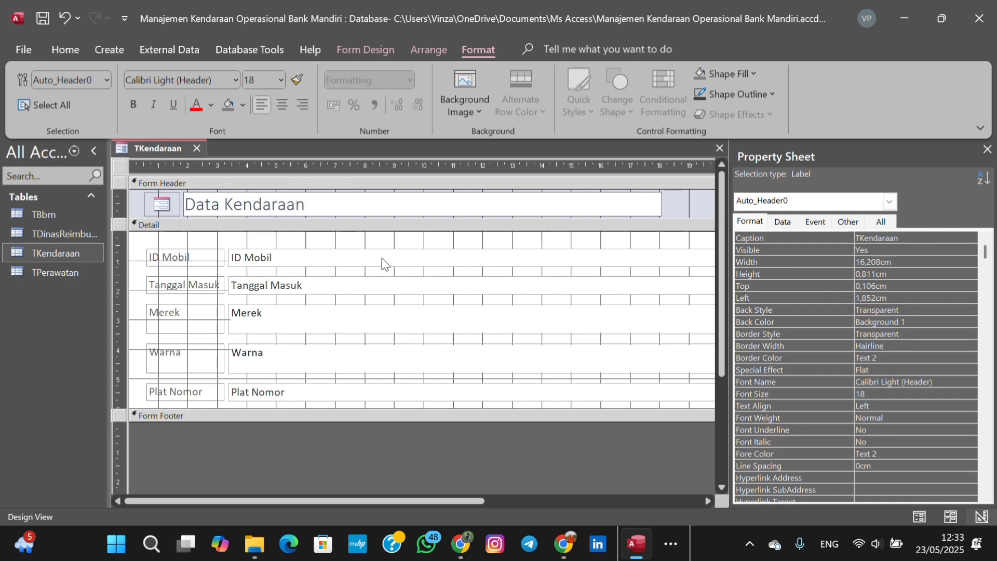
Set the back color of both the Detail and Form Header sections to white (Background 1).
left_click(200, 244)
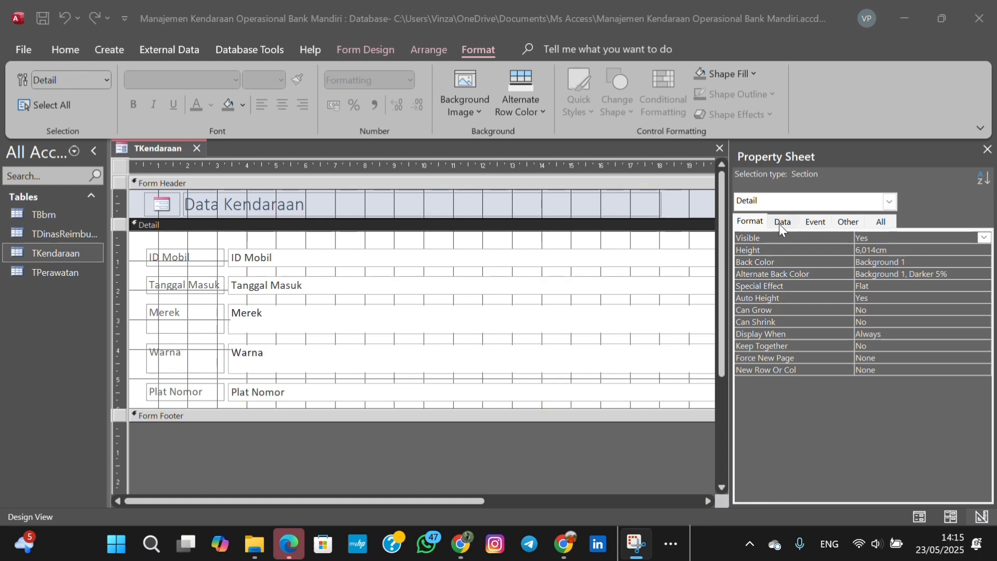
left_click(916, 261)
left_click(985, 262)
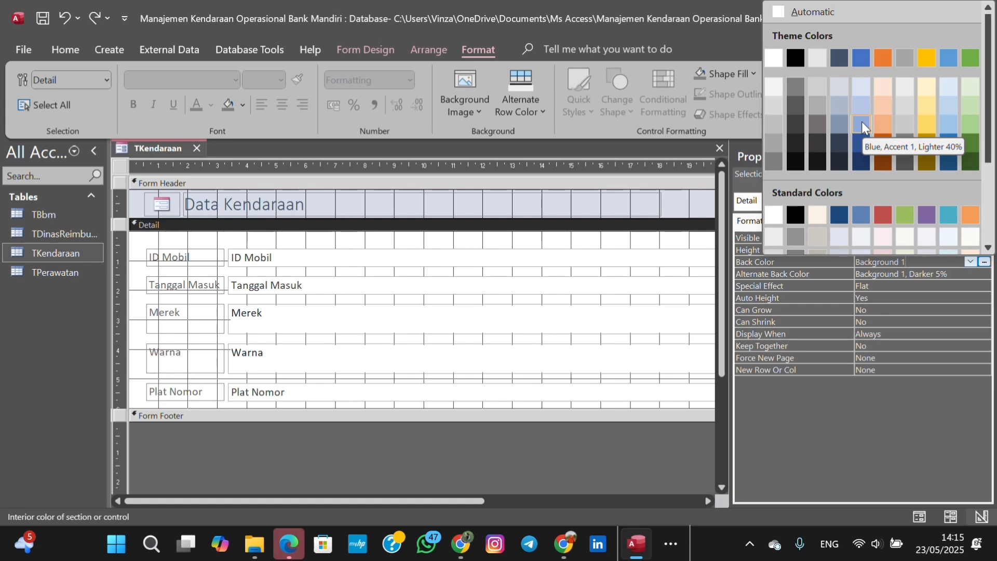
left_click(771, 58)
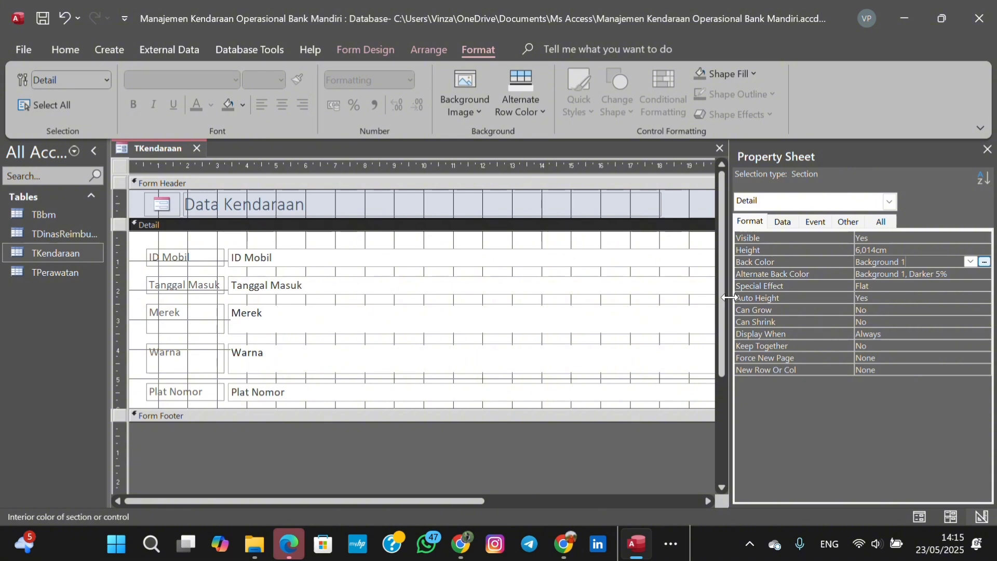
left_click(272, 185)
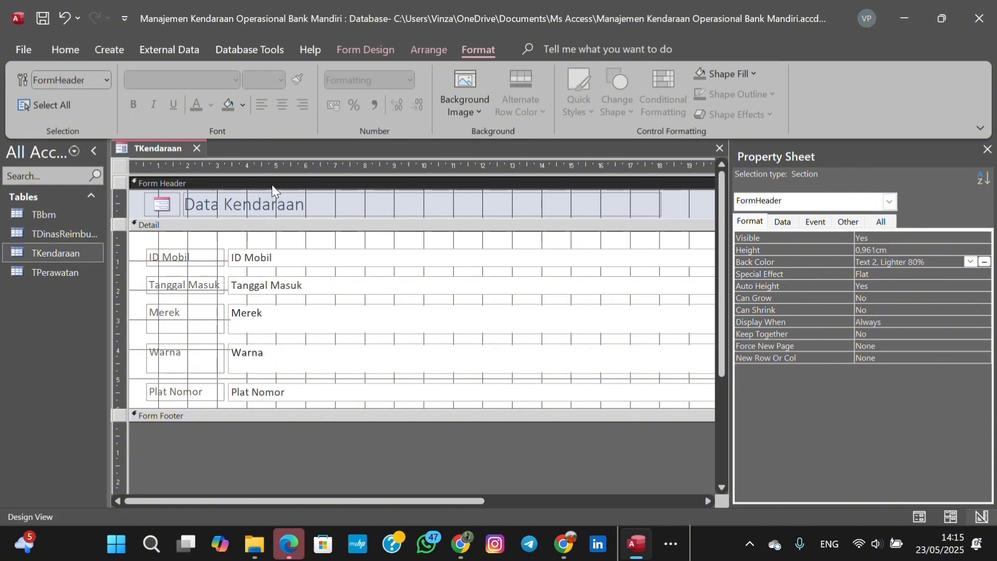
left_click(985, 261)
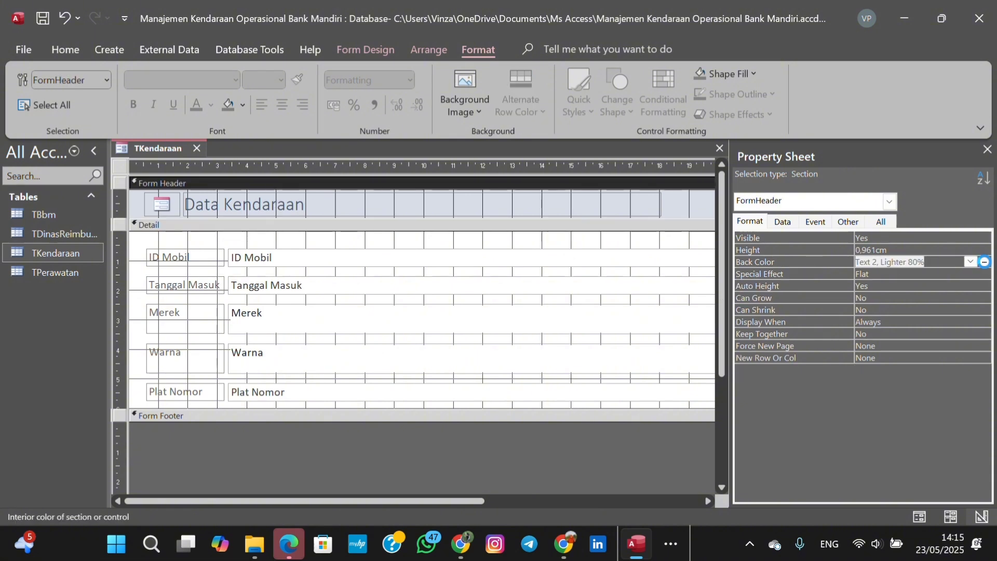
left_click(783, 5)
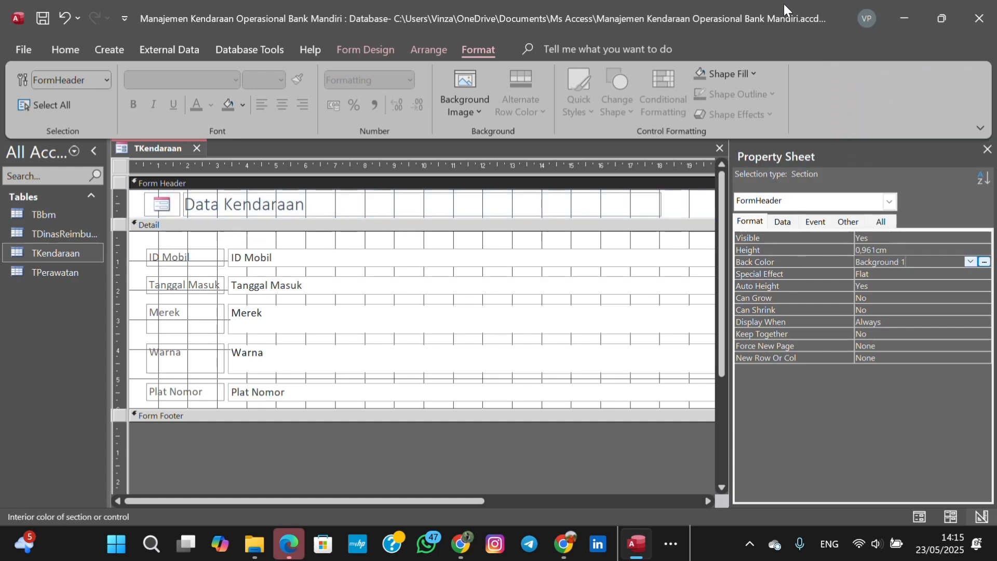
Format the Data Kendaraan title in bold with the dark blue font color Accent 1, Darker 25%.
left_click(312, 208)
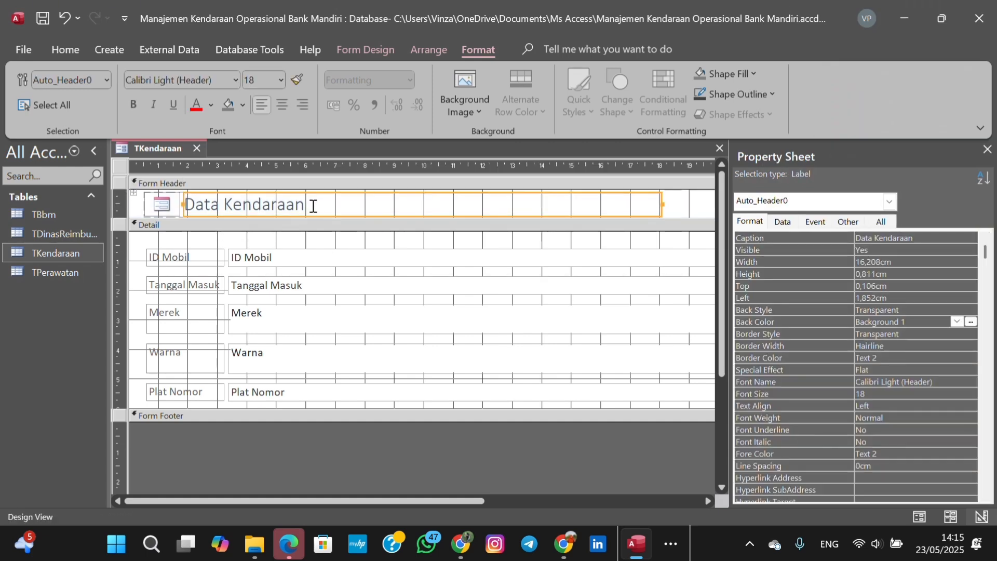
left_click_drag(313, 206, 178, 208)
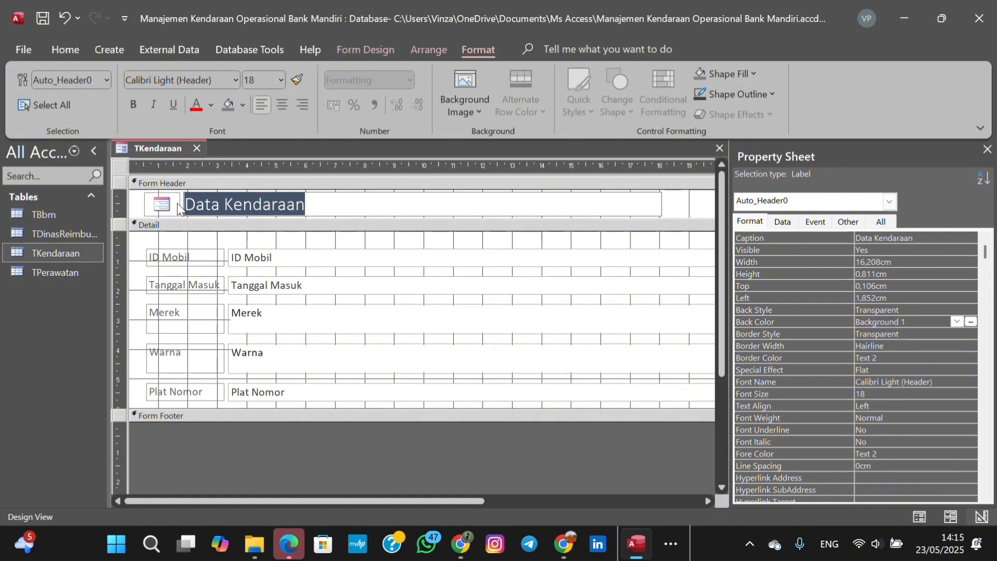
left_click(62, 50)
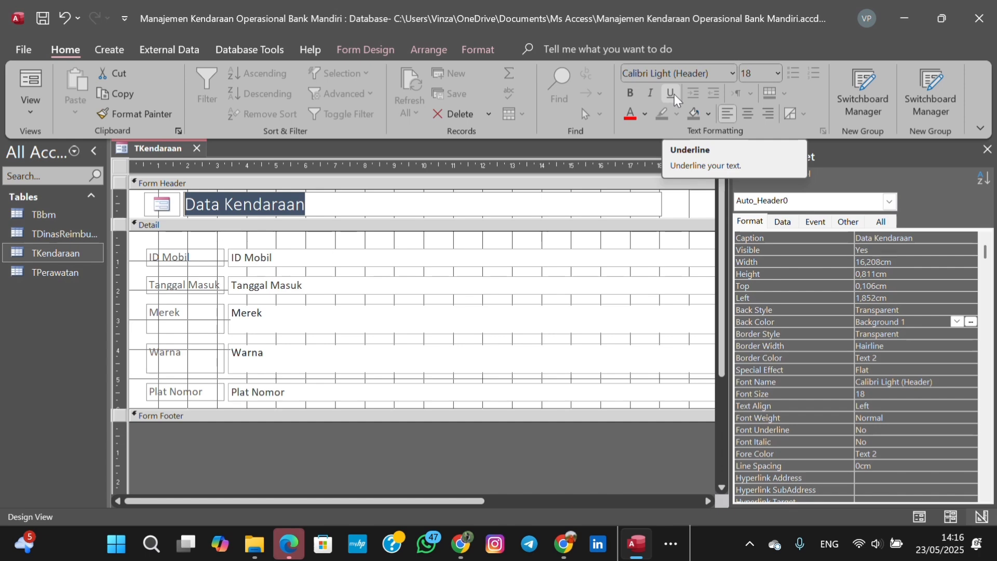
left_click(645, 114)
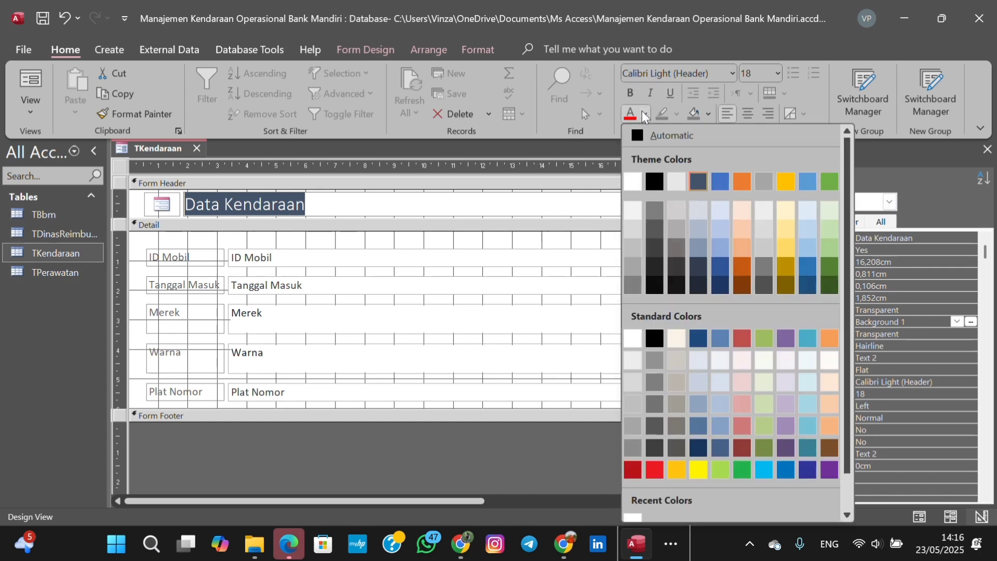
left_click(723, 268)
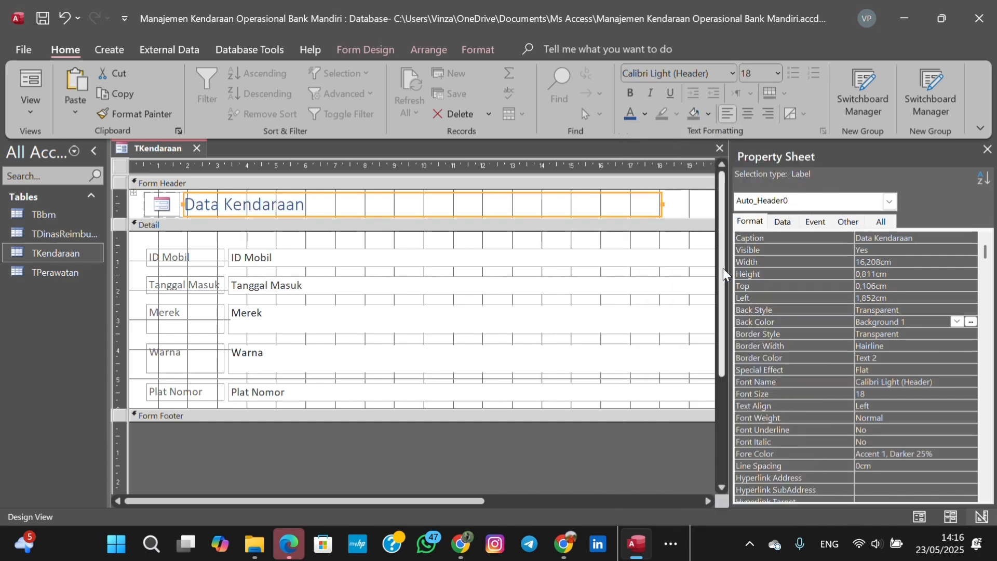
left_click(632, 93)
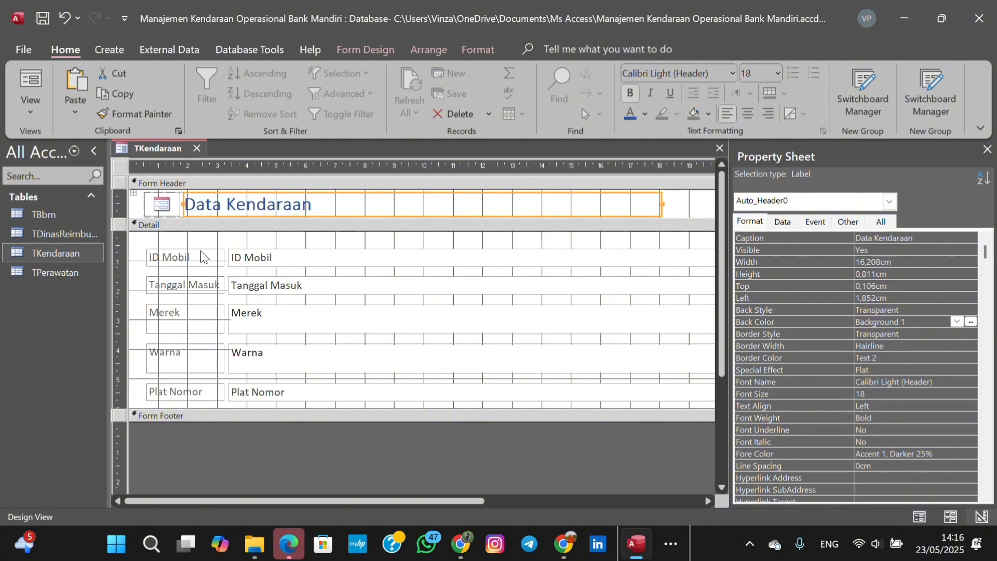
Set the font color of all labels and fields in the Detail section to black (Text 1).
left_click(166, 260)
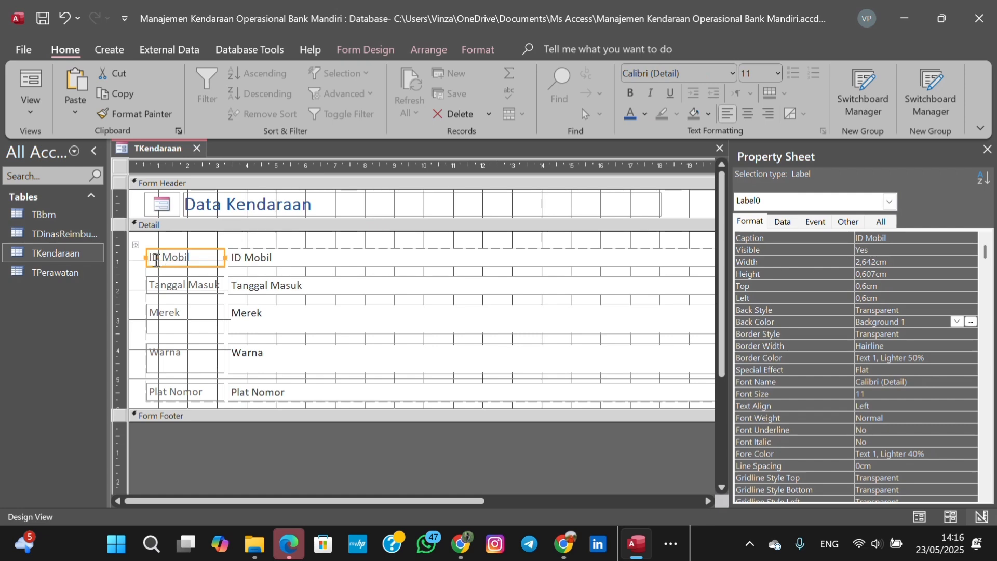
left_click(136, 245)
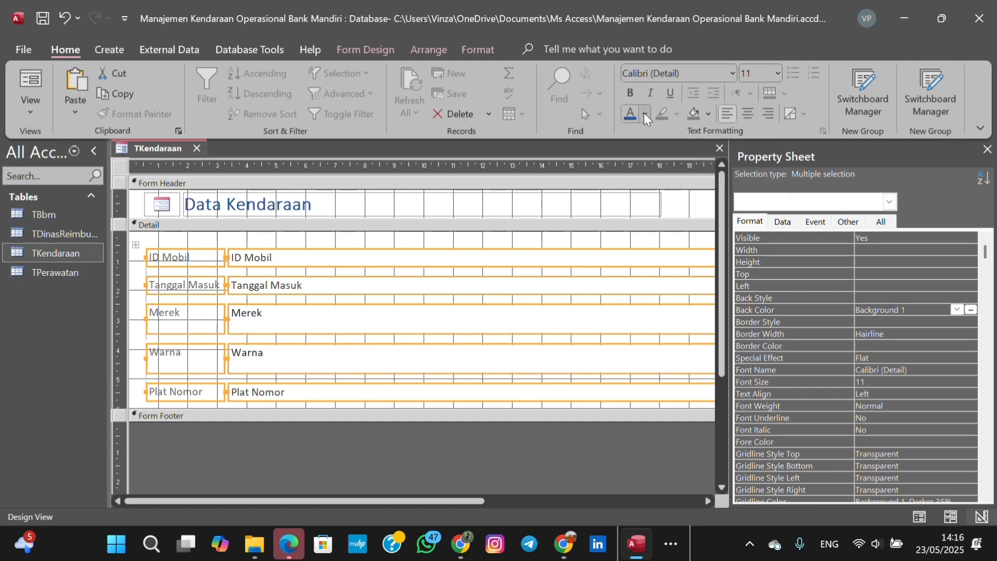
left_click(644, 113)
left_click(656, 183)
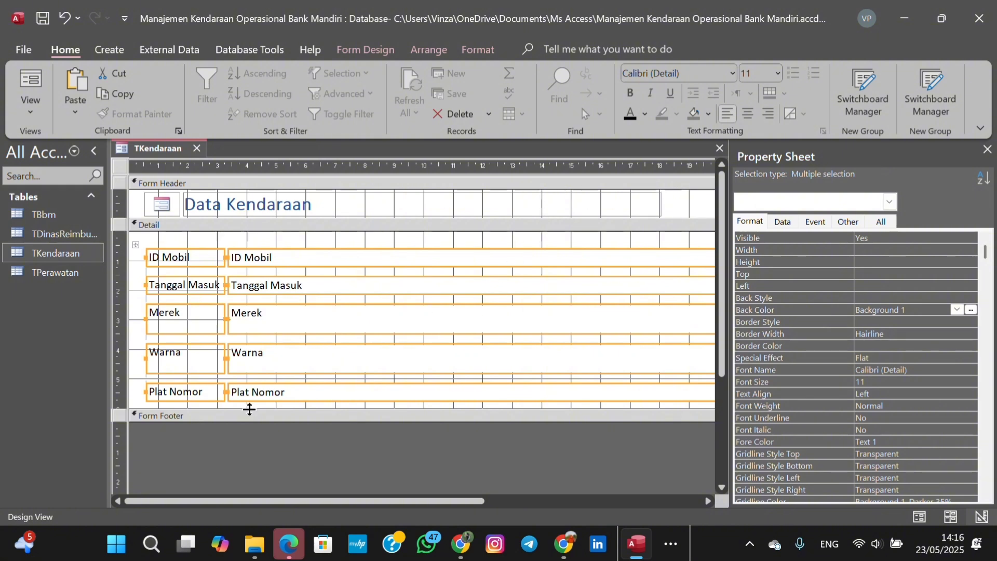
Extend the Detail section to about 7.5 cm high and narrow the title and field boxes to end at about 16 cm.
left_click_drag(249, 409, 251, 455)
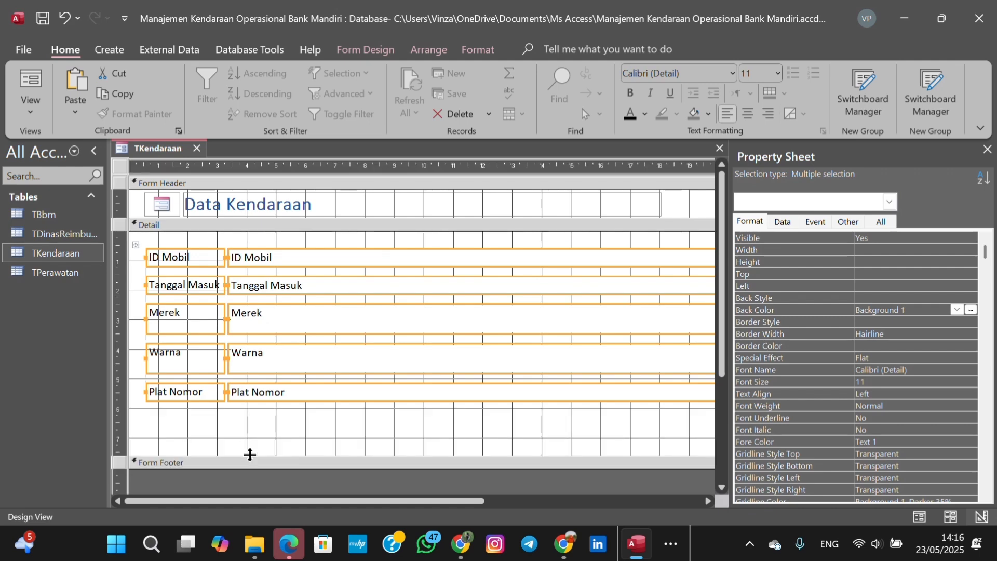
left_click_drag(477, 502, 616, 505)
left_click_drag(606, 257, 510, 260)
left_click(500, 204)
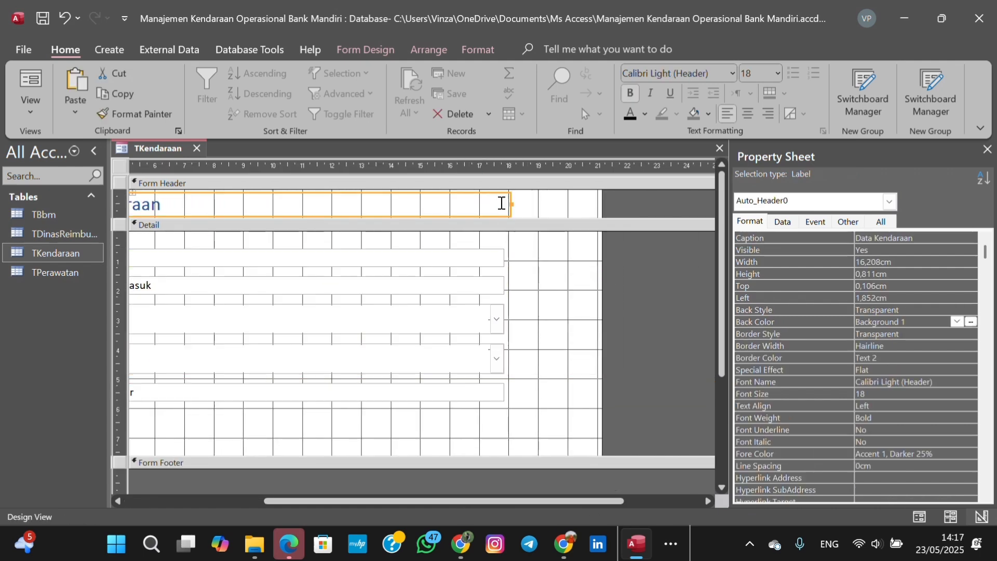
left_click_drag(511, 204, 480, 206)
left_click(501, 256)
left_click_drag(500, 257, 450, 264)
left_click_drag(449, 208, 450, 208)
Reduce the form width to about 18 cm and lengthen the Detail section to about 8 cm.
left_click_drag(603, 207, 509, 215)
left_click_drag(484, 501, 317, 501)
mouse_move(722, 331)
left_mouse_down()
mouse_move(739, 385)
mouse_move(739, 336)
left_mouse_up()
mouse_move(433, 450)
left_mouse_down()
mouse_move(436, 463)
mouse_move(427, 463)
left_mouse_up()
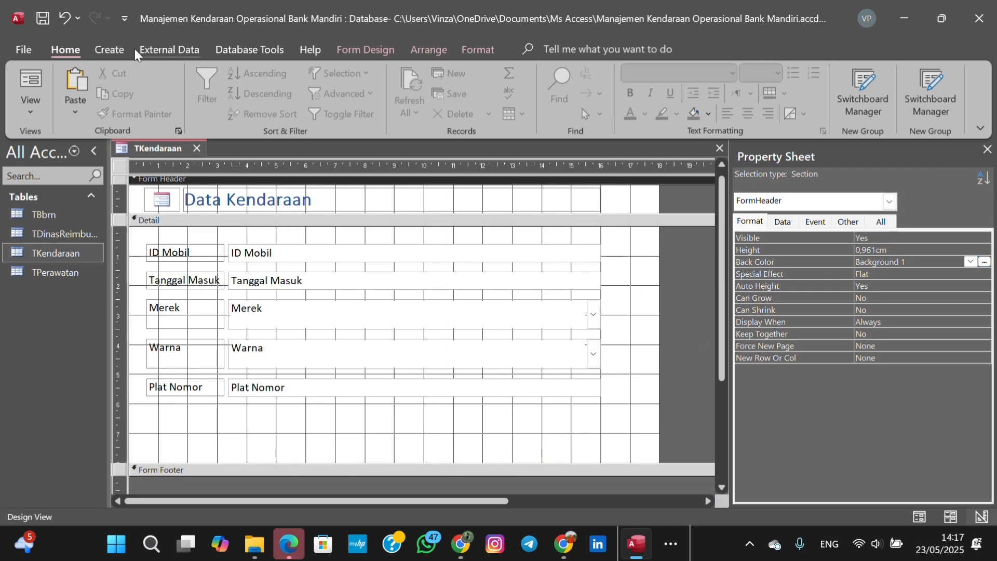
Draw a rectangle about 4.2 cm wide and 1.2 cm high in the Detail section below the Plat Nomor label.
left_click(109, 55)
left_click(183, 52)
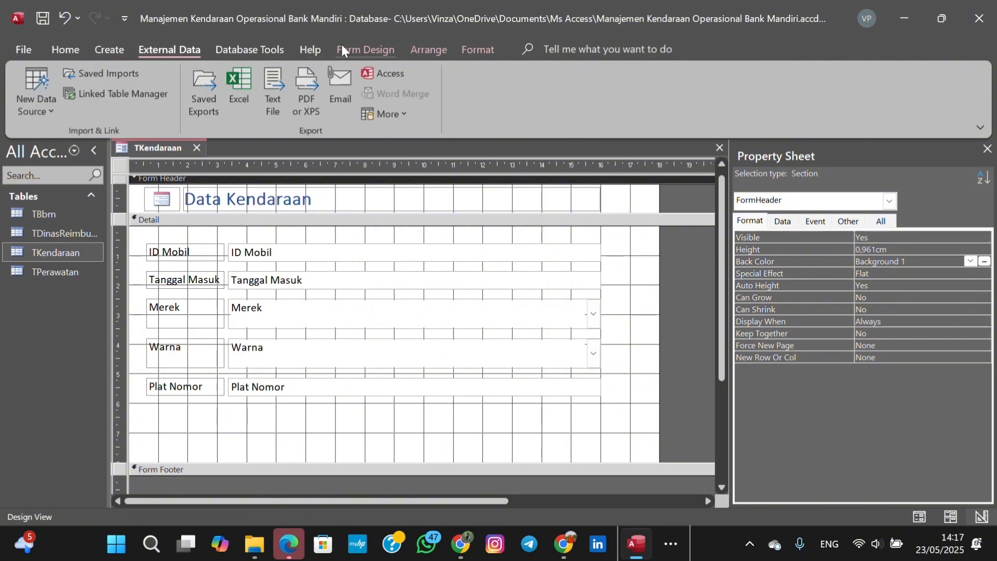
left_click(342, 48)
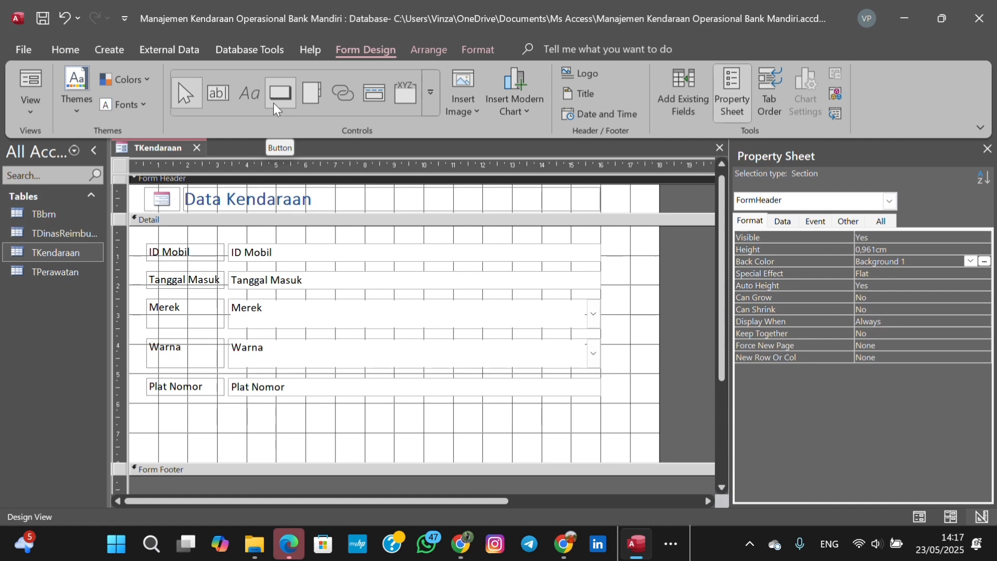
left_click(426, 101)
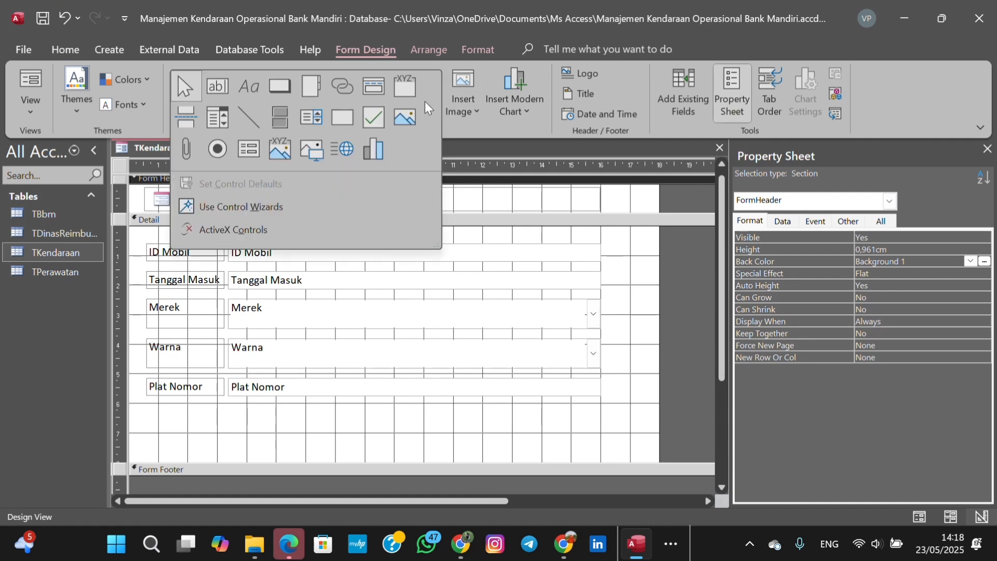
left_click(342, 119)
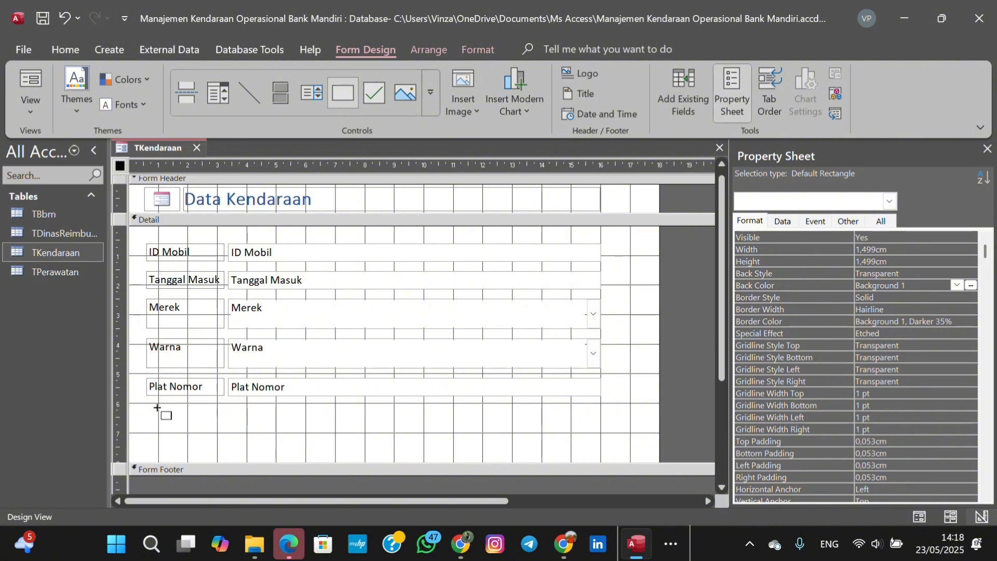
left_click_drag(146, 416, 270, 453)
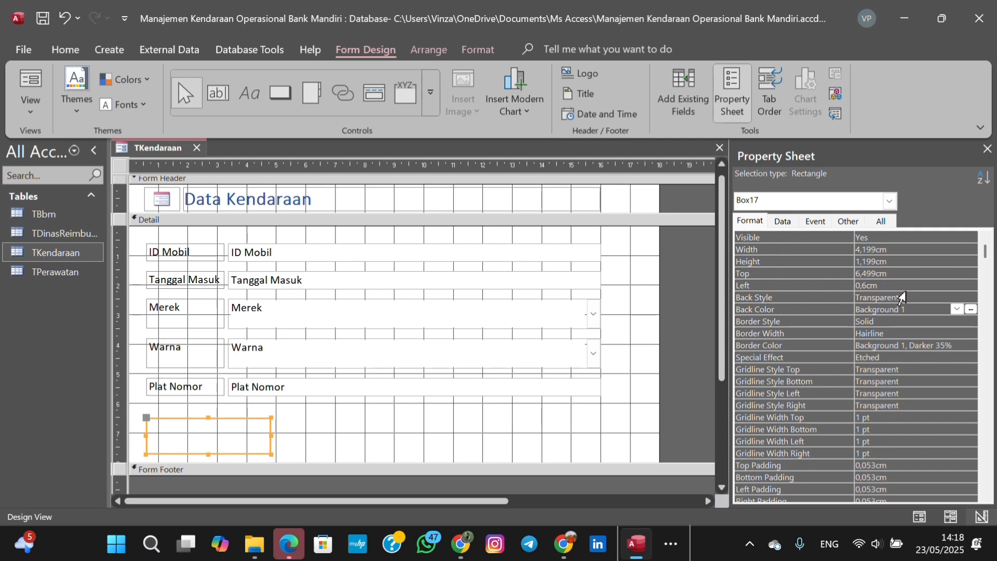
Enlarge the rectangle to about 16.1 cm wide and 6.1 cm high so it frames all the labels and fields.
left_click(926, 297)
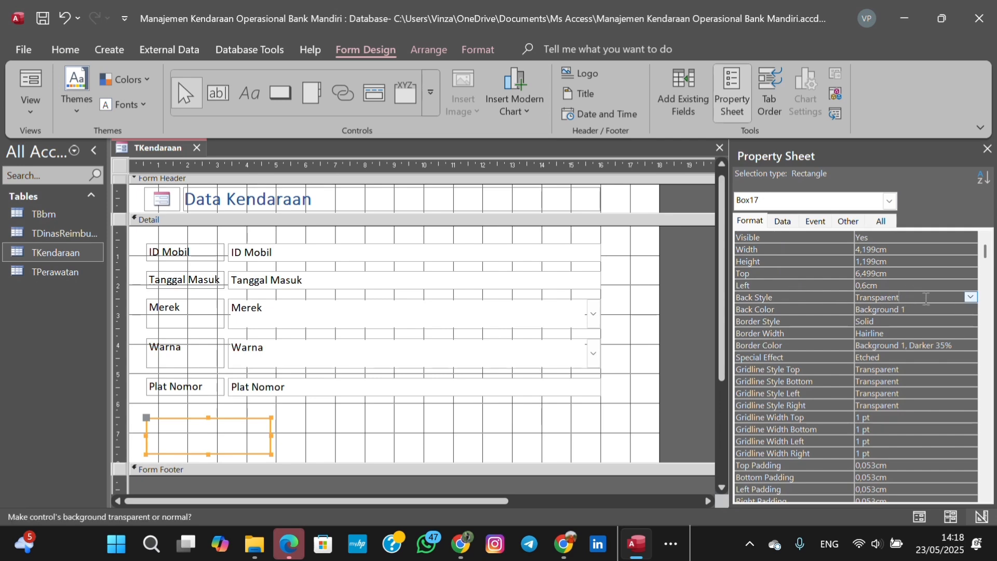
left_click(971, 298)
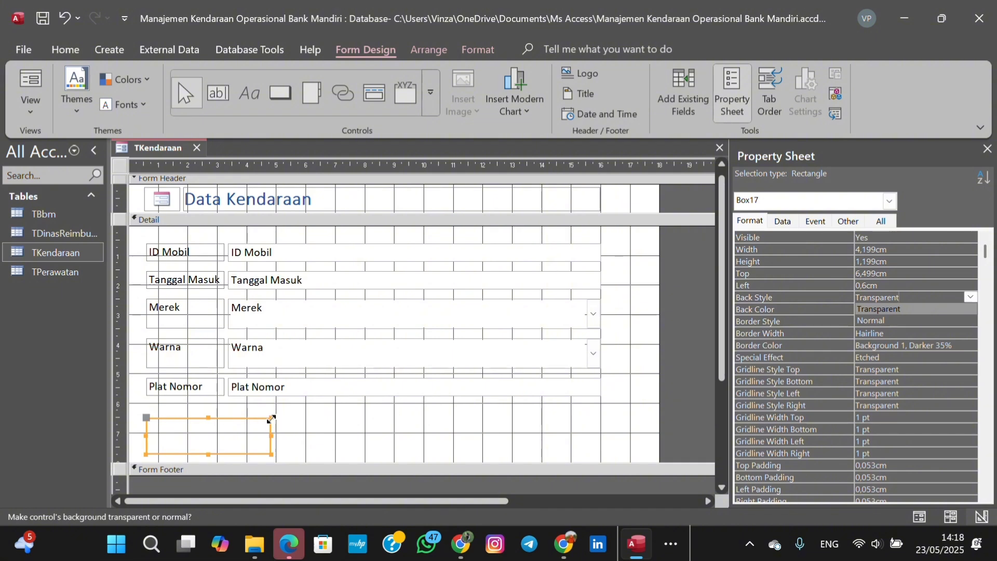
left_click_drag(271, 417, 604, 232)
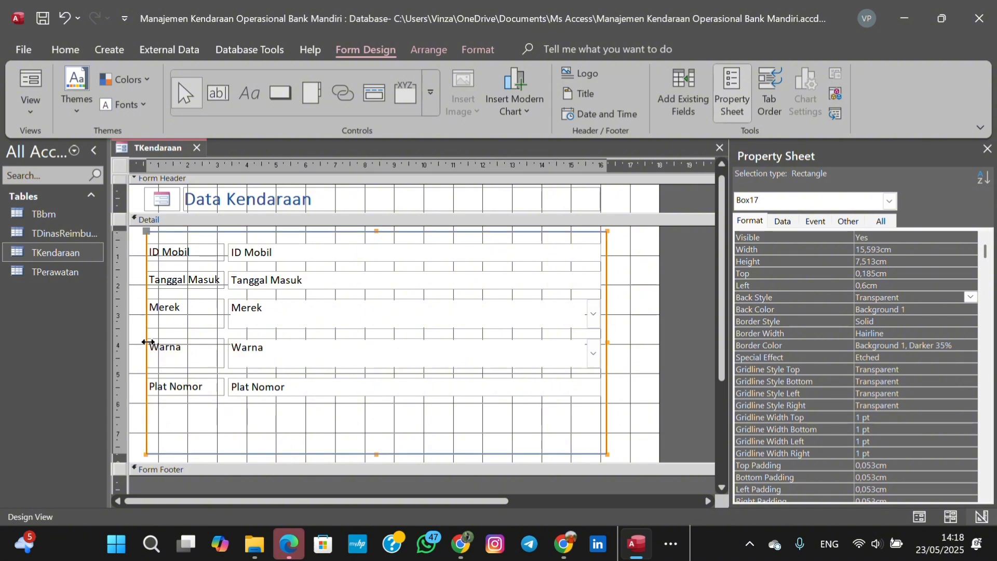
left_click_drag(148, 342, 141, 342)
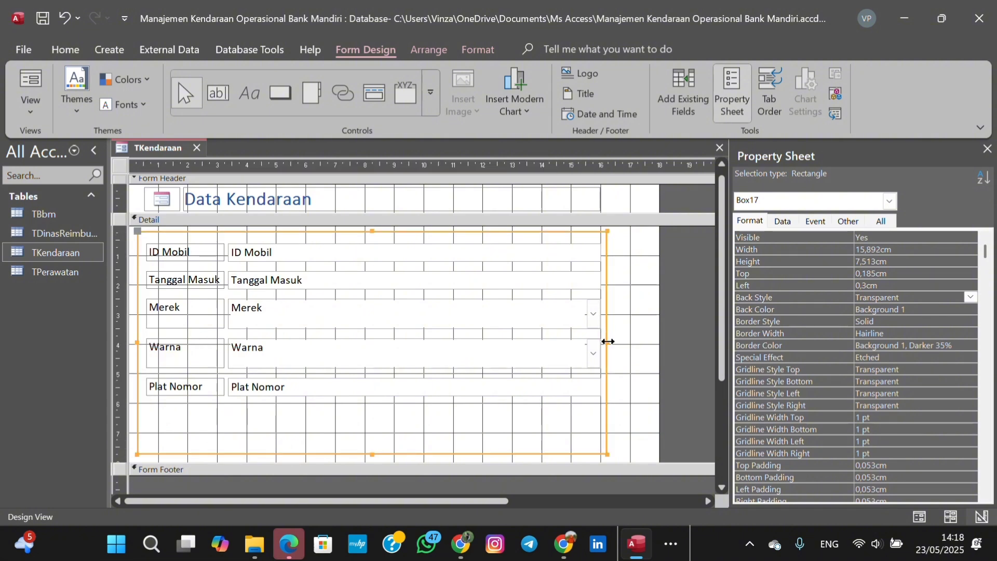
left_click_drag(608, 342, 613, 343)
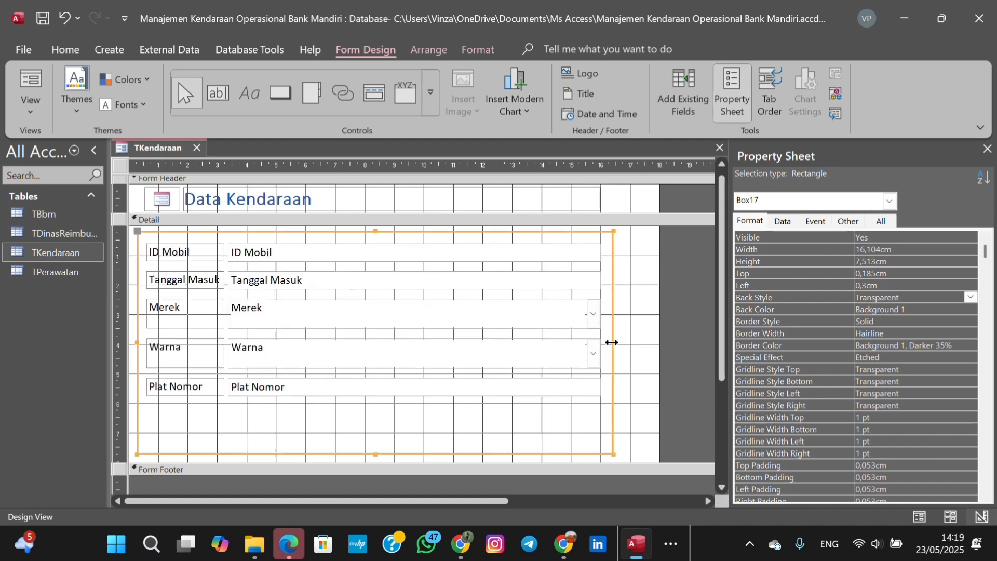
left_click_drag(376, 453, 383, 412)
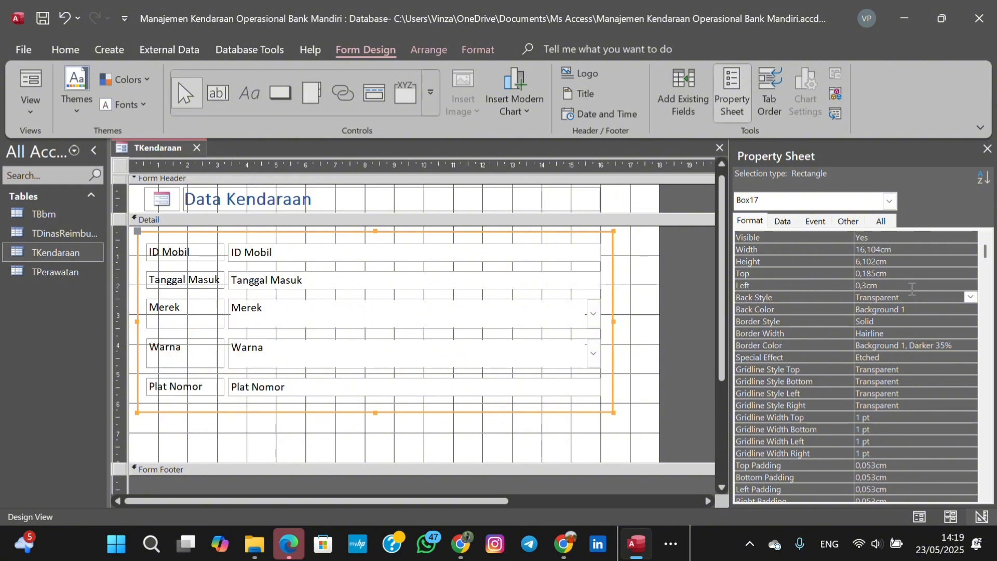
Set the rectangle's back style to Normal and its back color to Accent 1, Darker 25%.
left_click(971, 298)
left_click(891, 319)
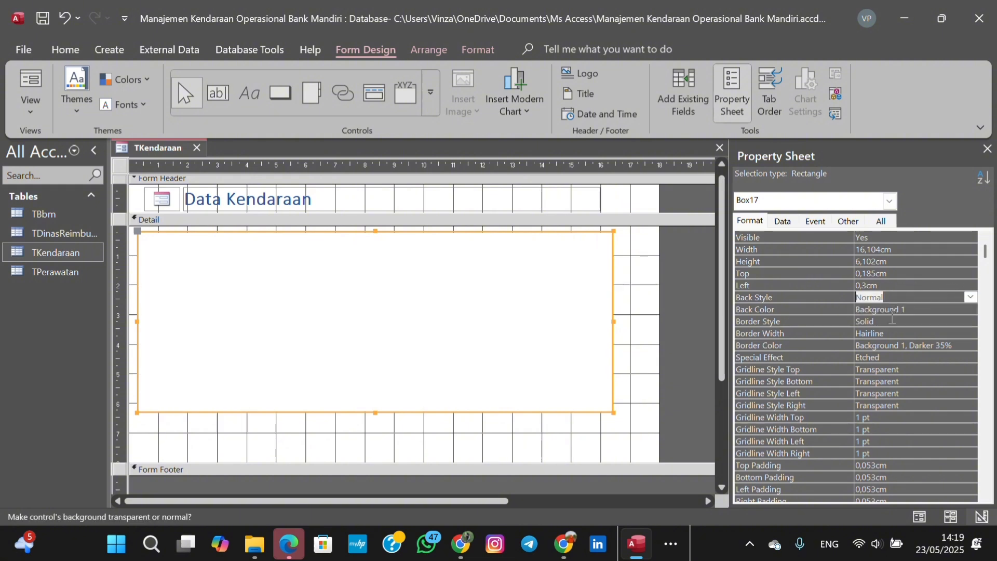
left_click(947, 308)
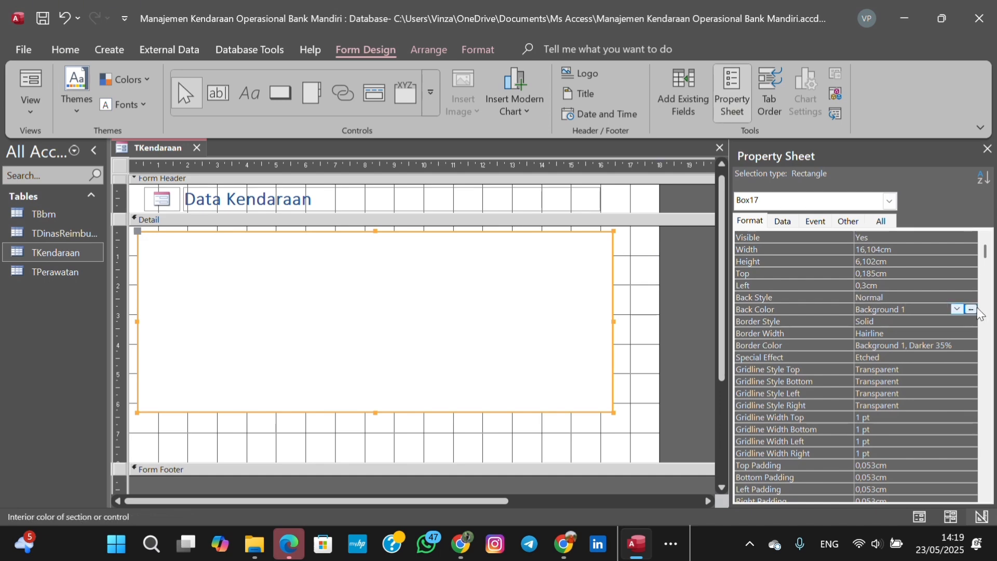
left_click(971, 309)
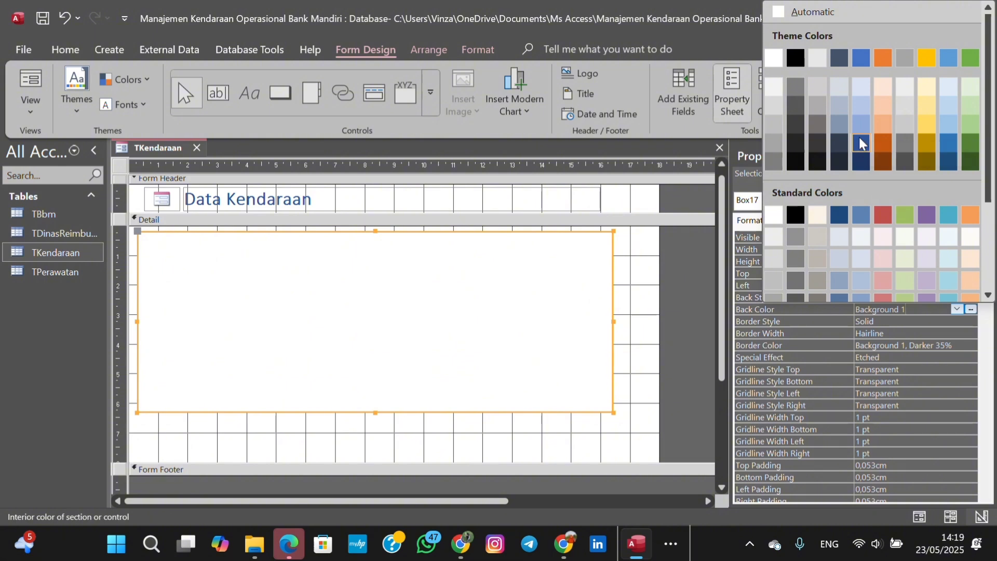
key("Escape")
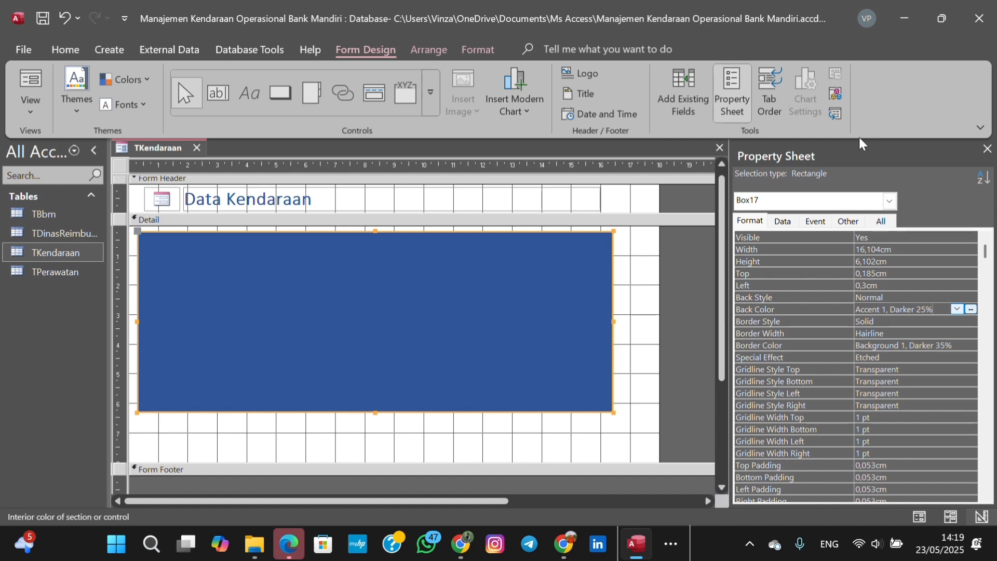
Send the blue rectangle behind the labels and fields of the Detail section.
left_click(694, 204)
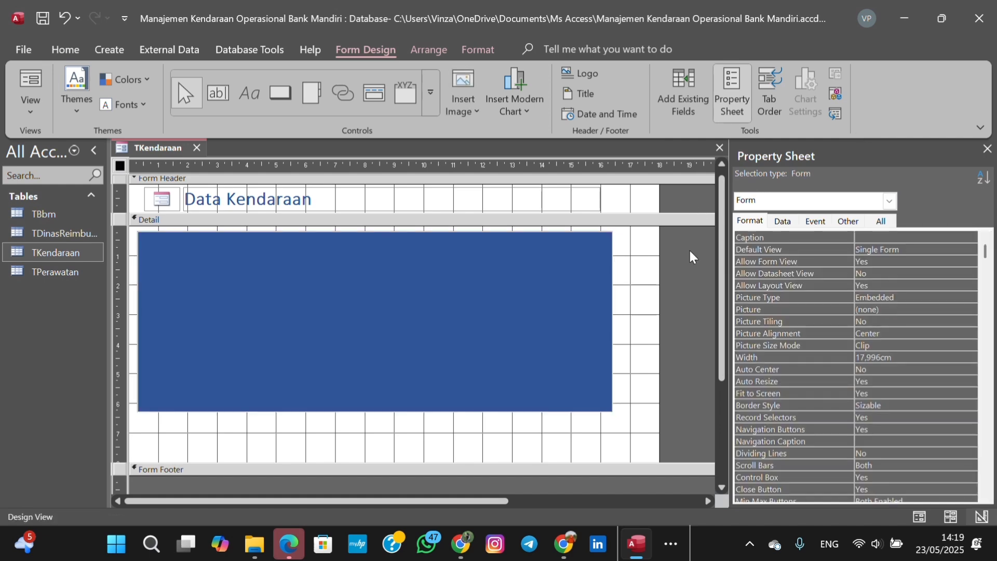
left_click(605, 240)
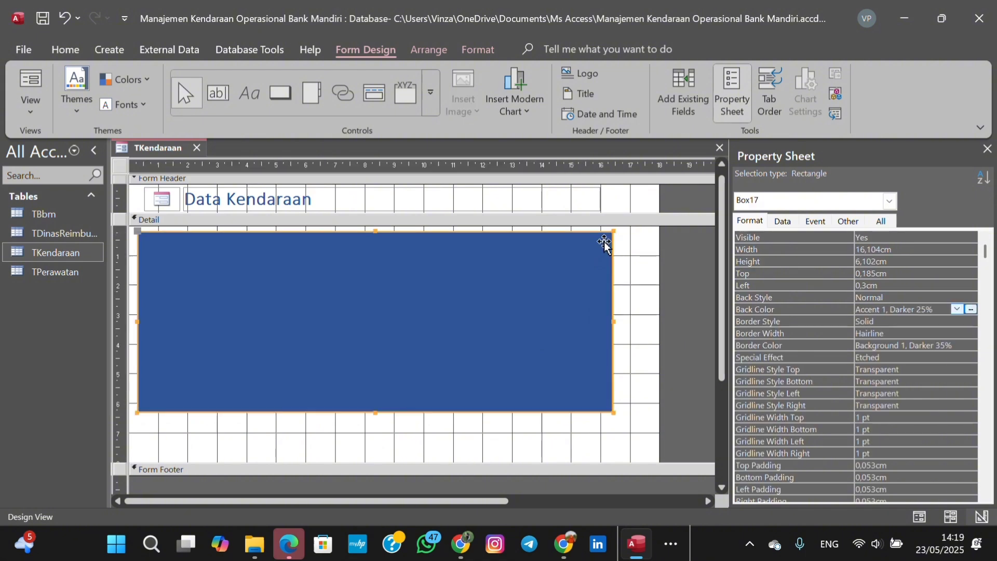
right_click(613, 232)
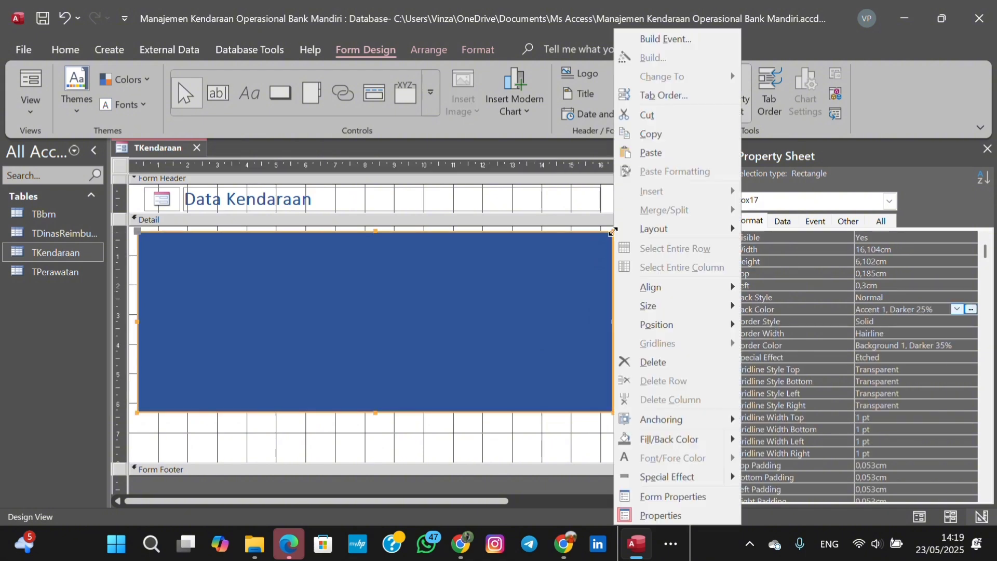
mouse_move(644, 331)
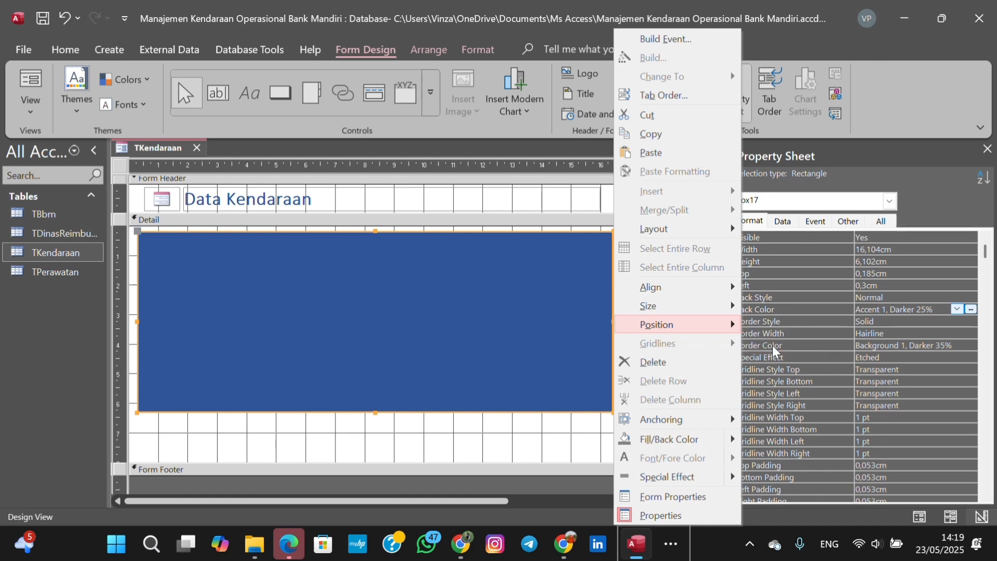
left_click(771, 344)
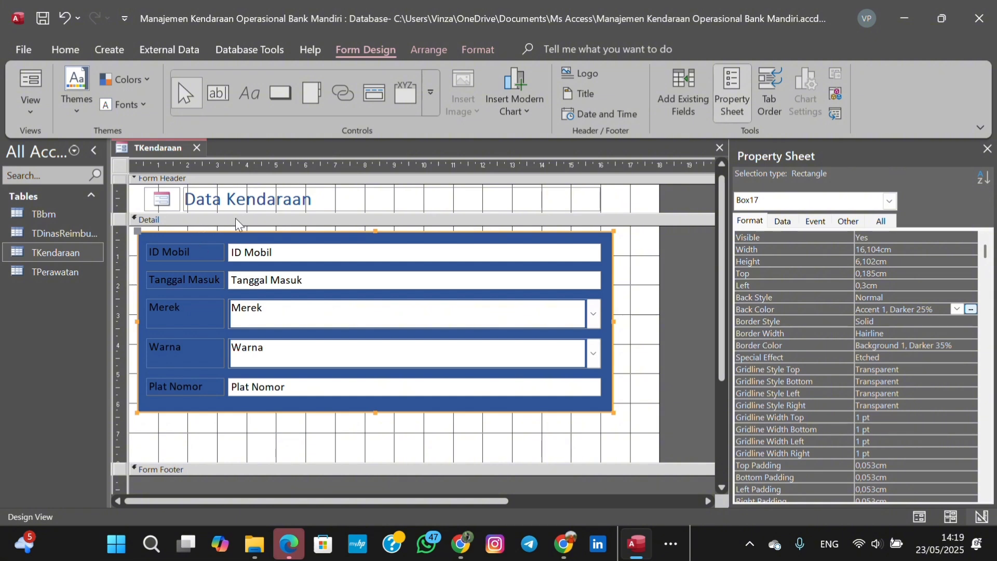
left_click(256, 220)
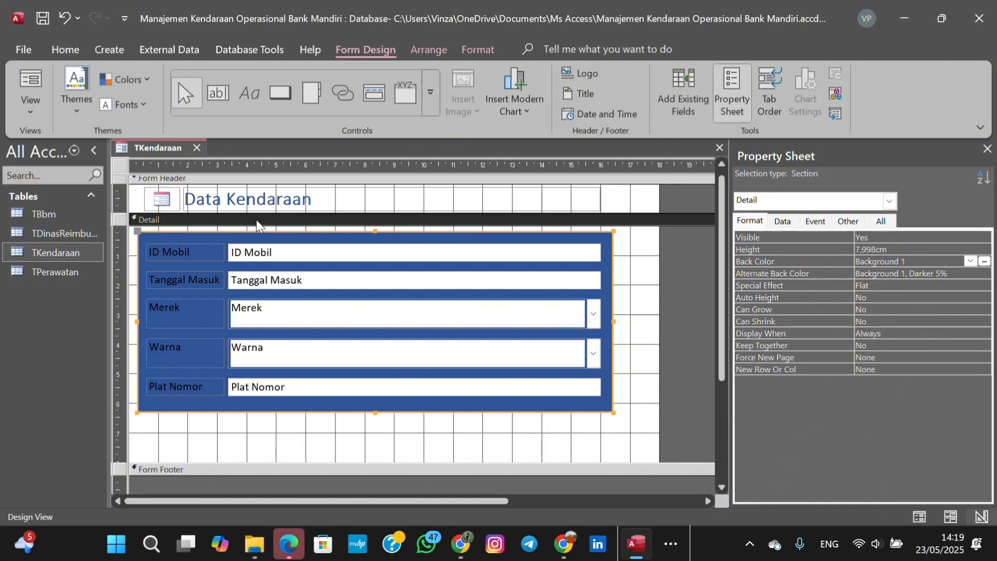
left_click(185, 255)
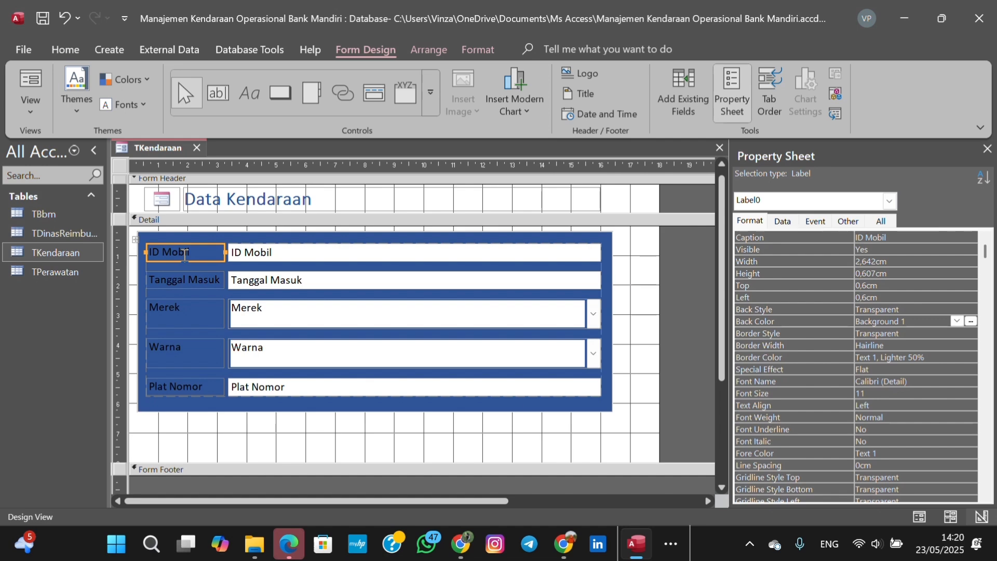
left_click(185, 280, "shift")
left_click_drag(186, 280, 187, 359)
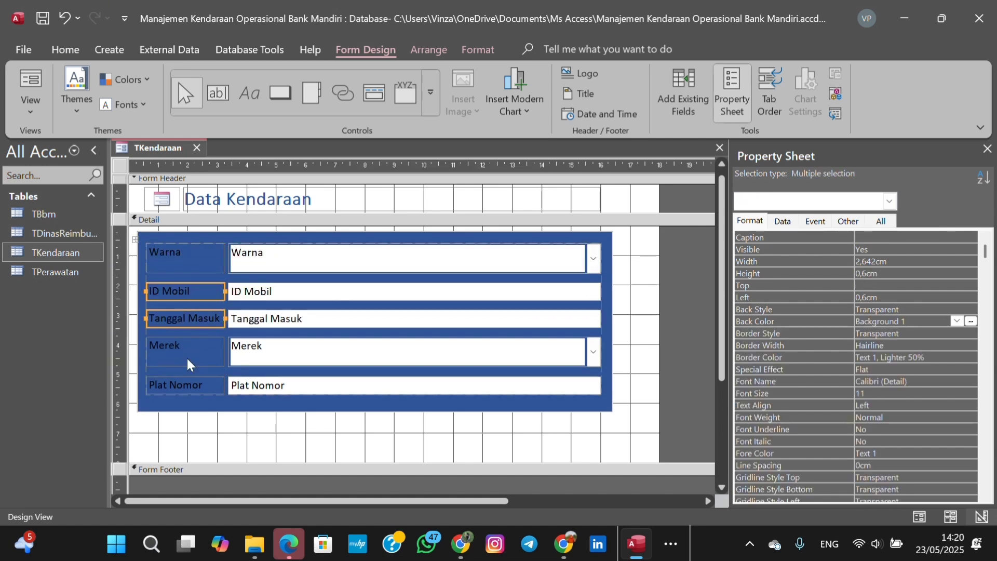
key("ctrl+z")
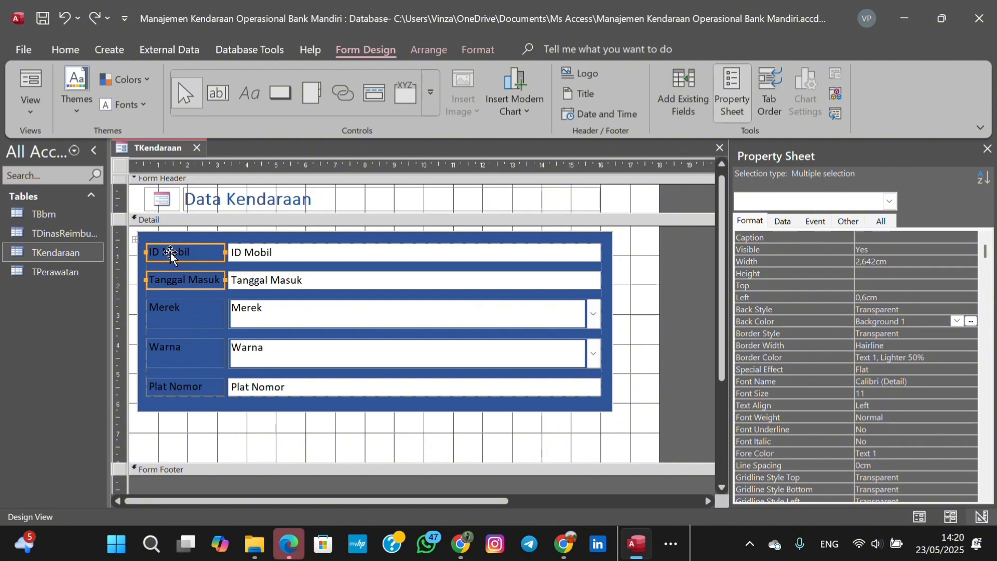
left_click(175, 315, "shift")
left_click(179, 353, "shift")
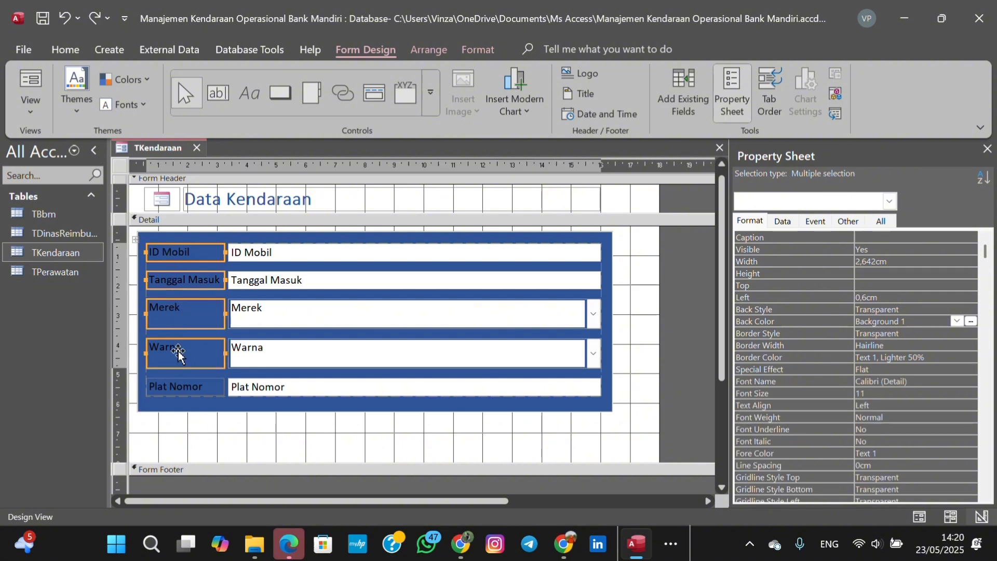
left_click(181, 385, "shift")
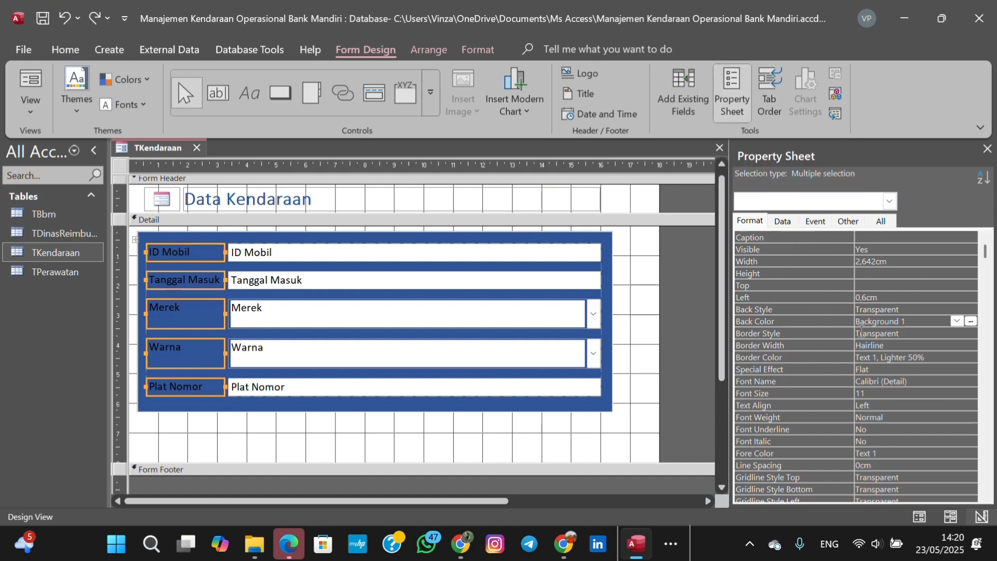
left_click(896, 333)
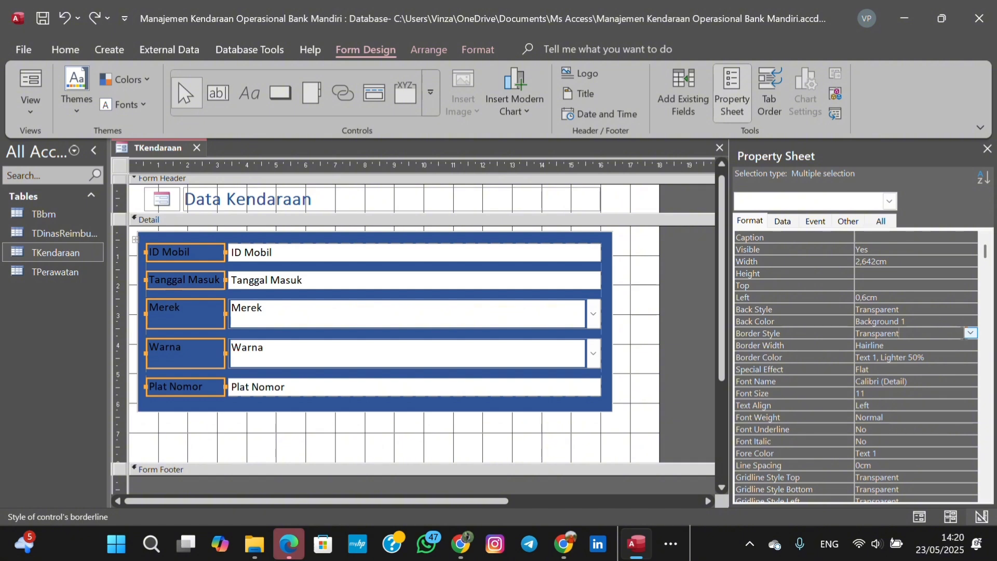
left_click(406, 255)
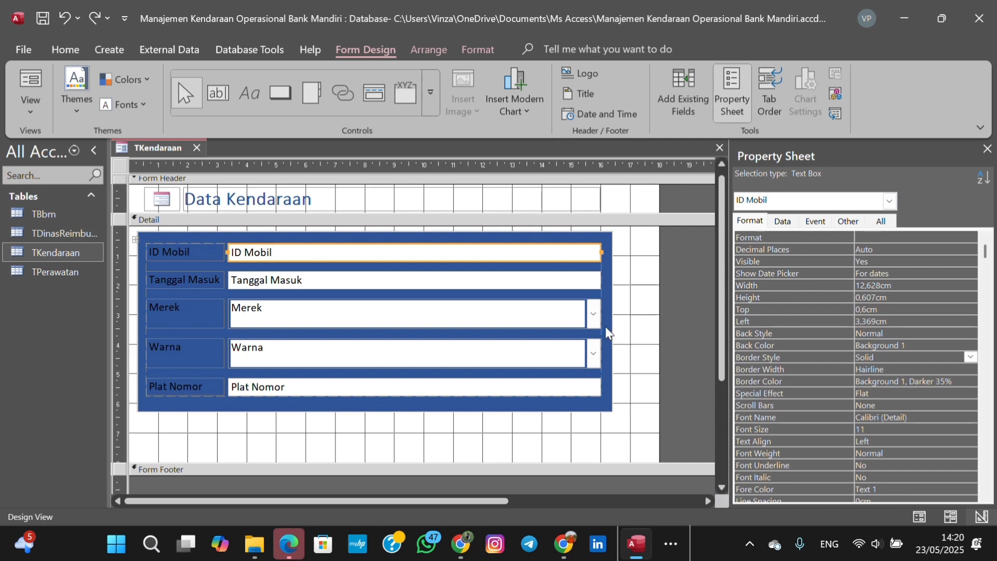
Save the form under the name FormKendaraan.
right_click(155, 149)
left_click(171, 161)
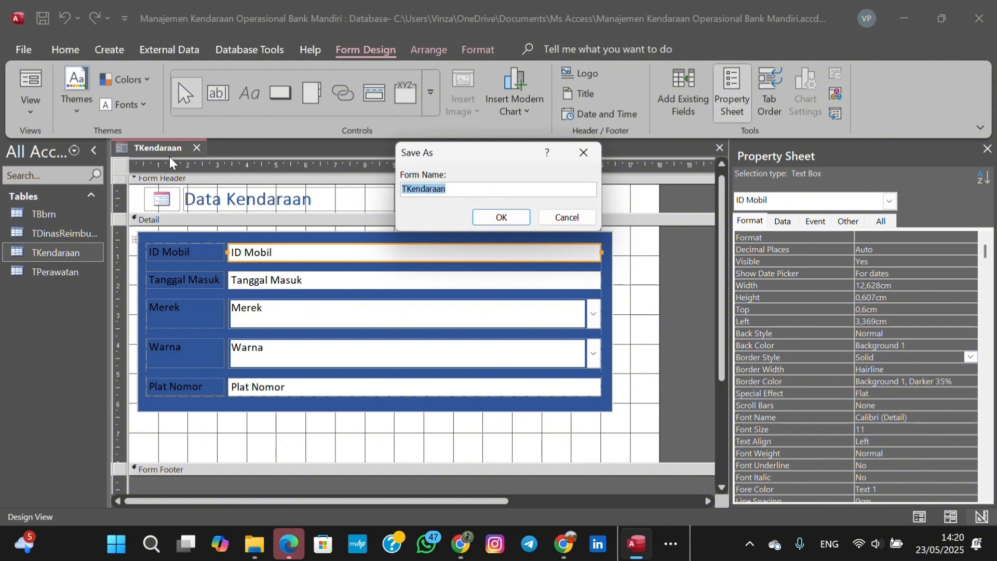
left_click(409, 188)
key("BackSpace")
type("Fo")
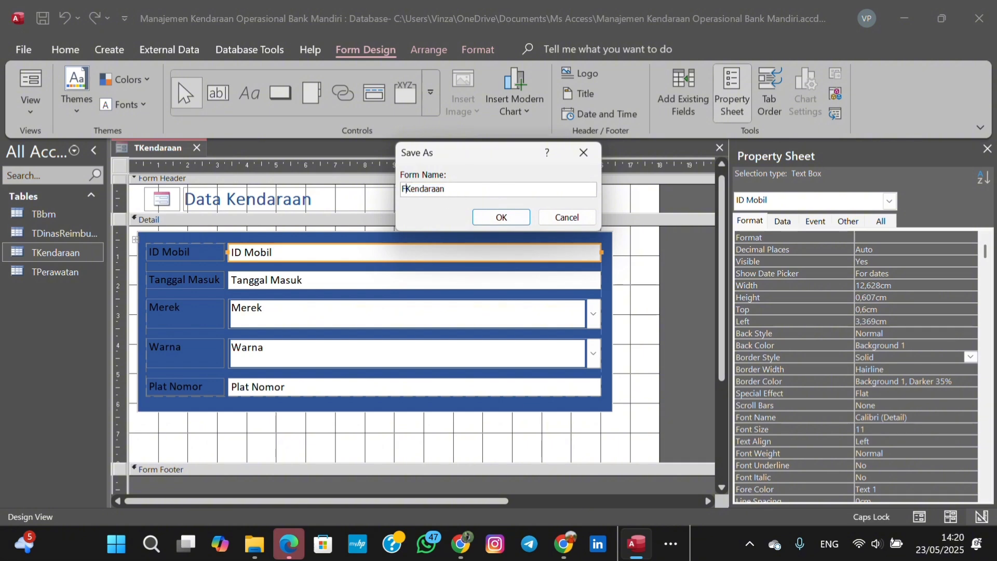
type("rm")
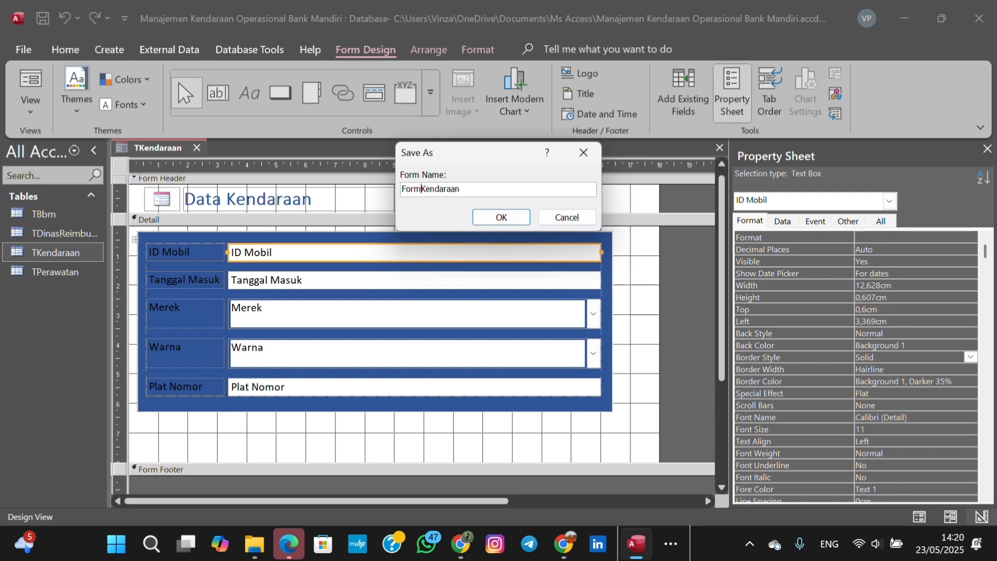
left_click(491, 217)
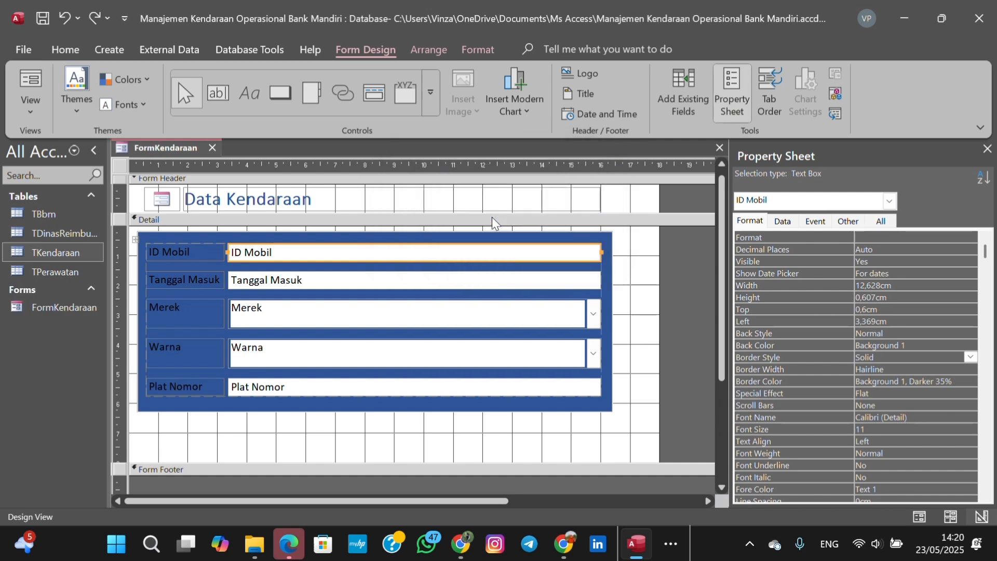
Make the five field labels in the Detail section of FormKendaraan white (Background 1) and bold.
left_click(152, 254)
left_click(158, 283, "shift")
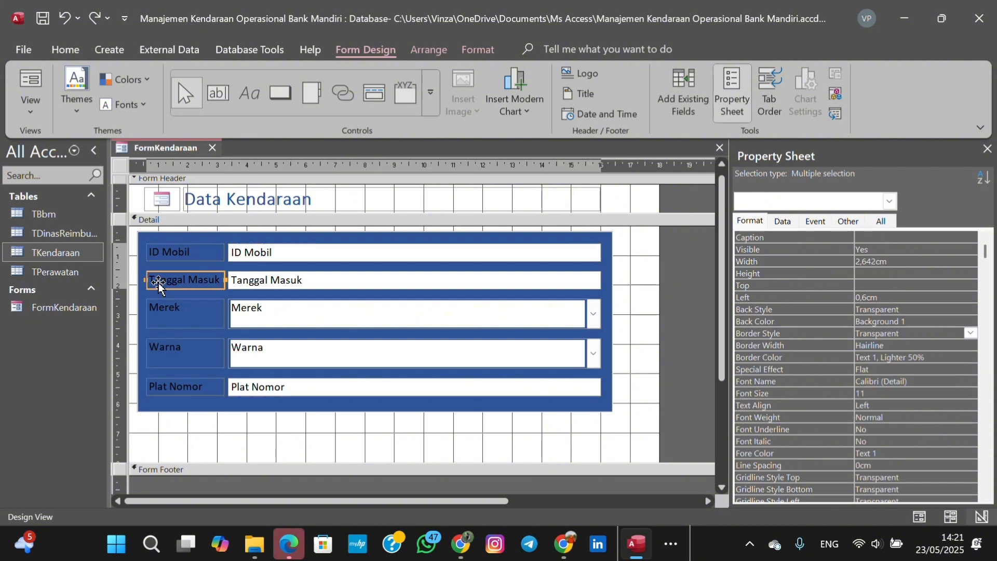
left_click(159, 312, "shift")
left_click(160, 351, "shift")
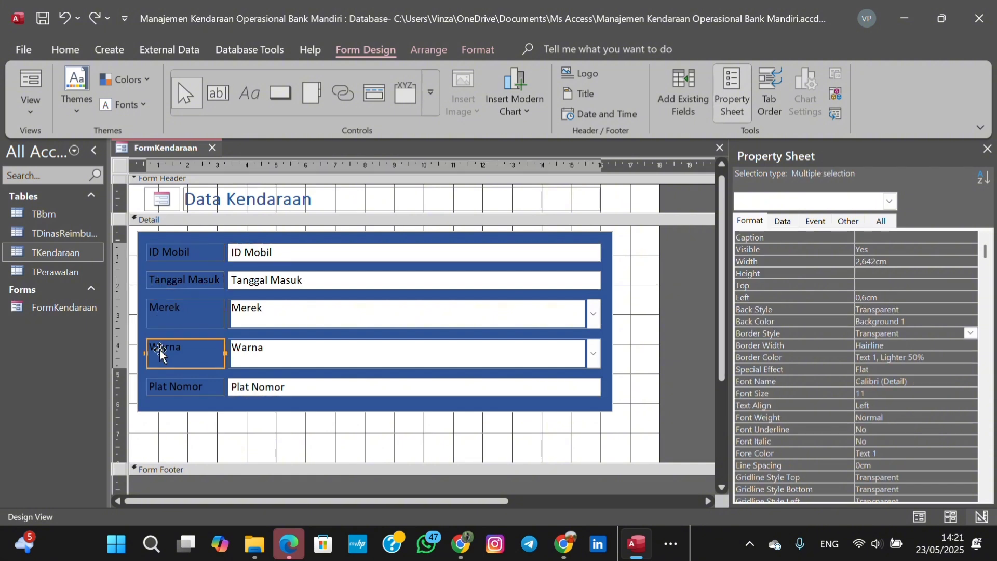
left_click(164, 384, "shift")
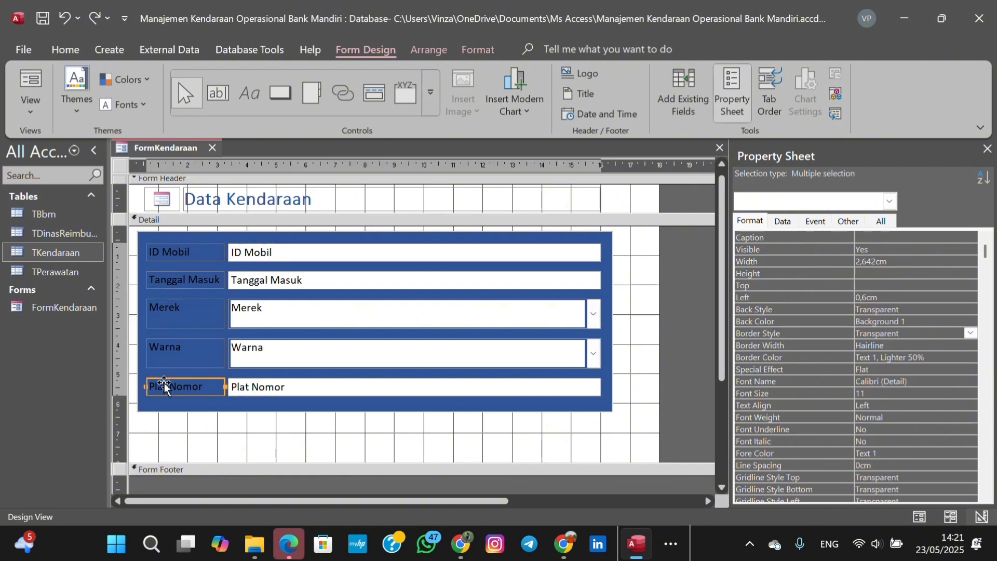
left_click(72, 51)
left_click(645, 114)
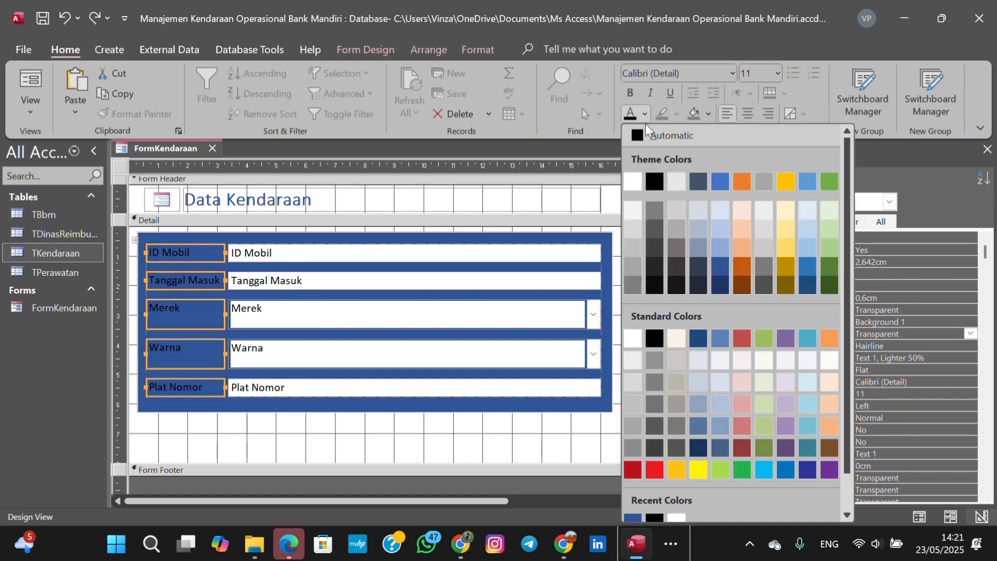
left_click(633, 181)
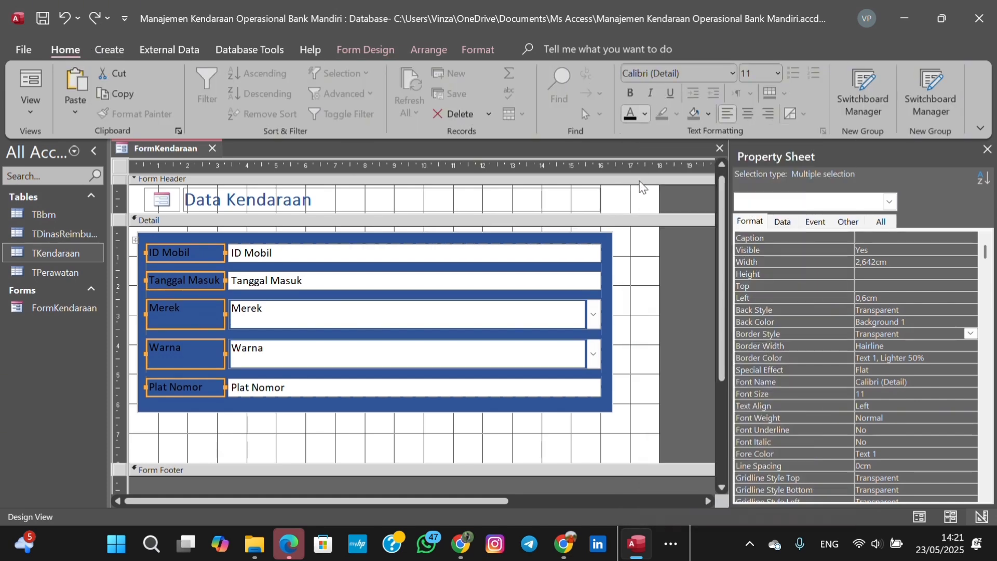
left_click(631, 94)
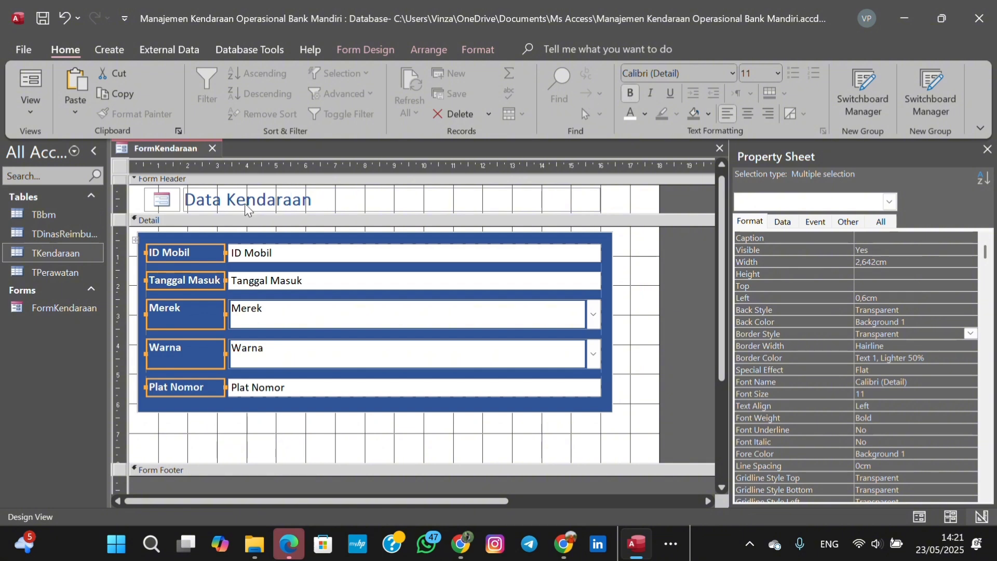
right_click(165, 151)
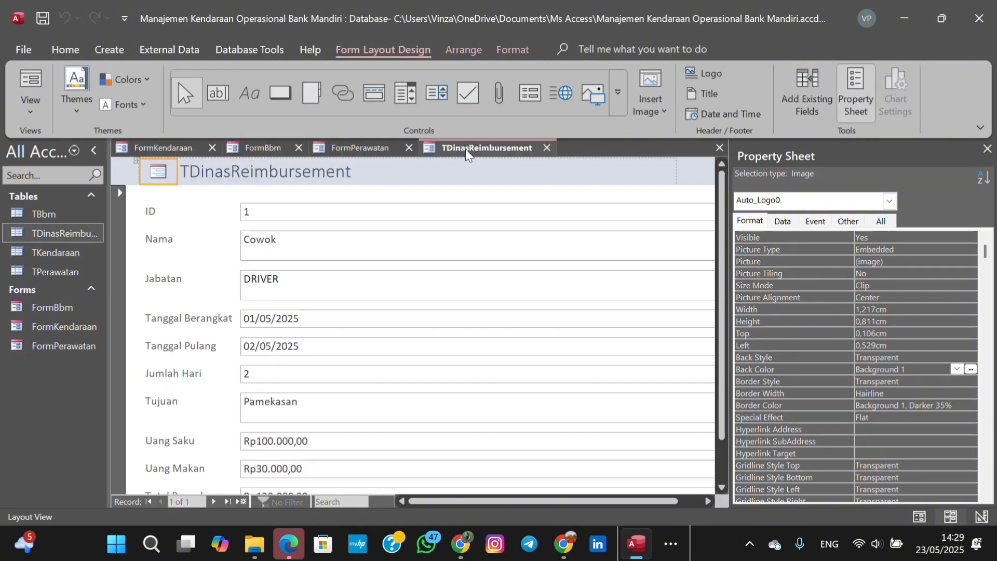
Open the TDinasReimbursement form in Design View and change its header title to "Data Biaya Dinas & Reimbursement".
right_click(466, 149)
left_click(507, 279)
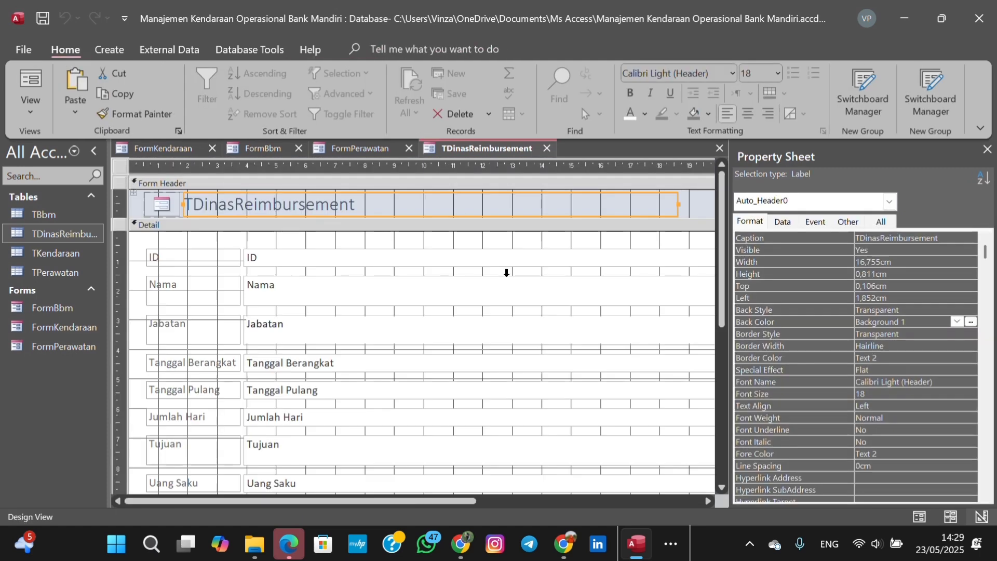
left_click(375, 206)
left_click_drag(375, 207, 171, 205)
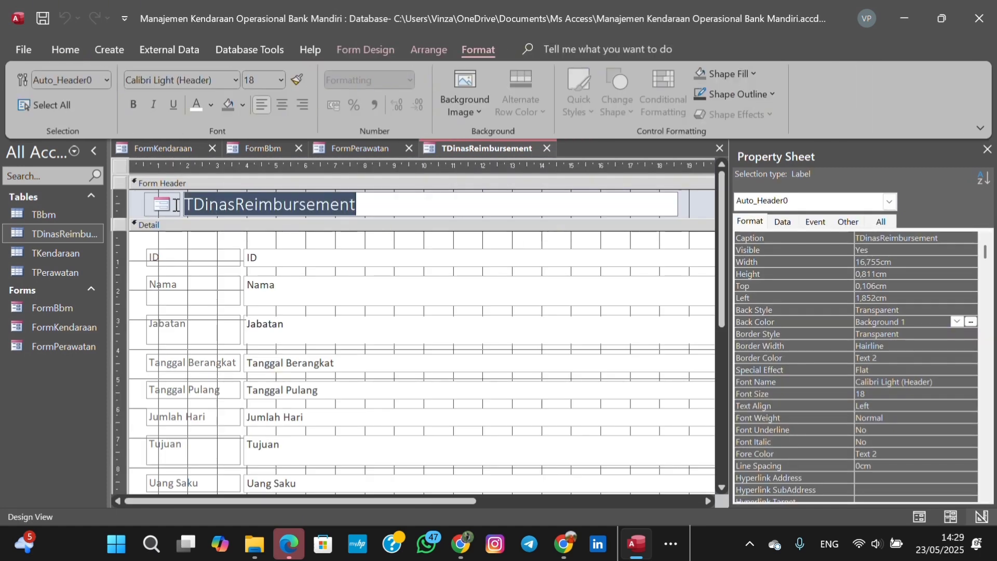
key("Caps_Lock")
key("BackSpace")
key("Caps_Lock")
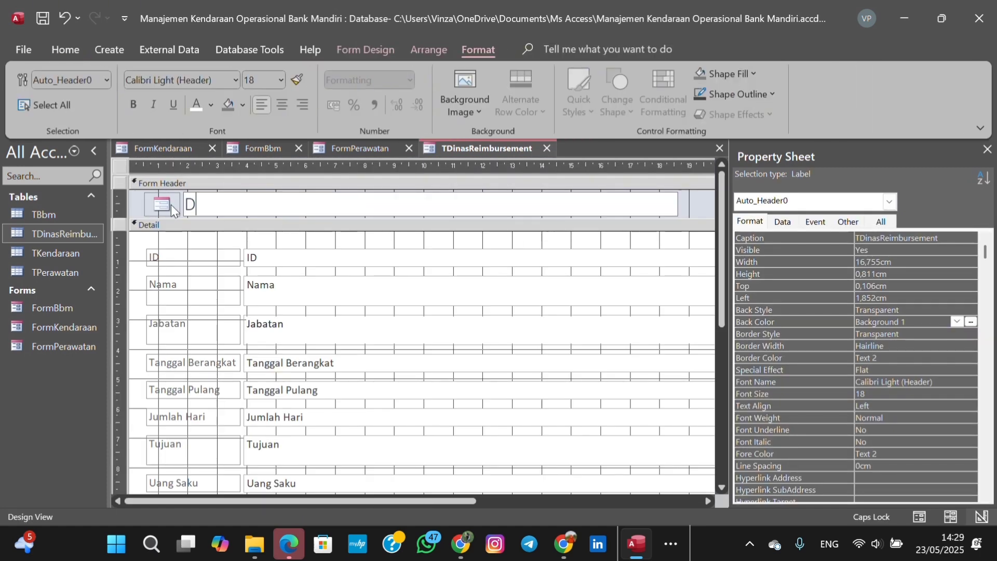
type("Data Biaya Du")
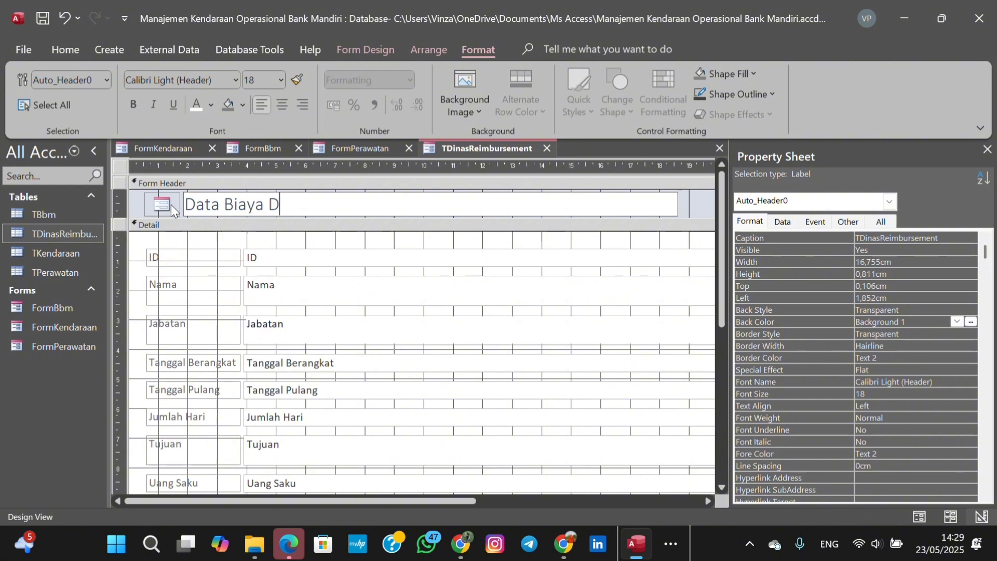
key("BackSpace")
type("inas & Reimbursement")
Make the header title bold with the font color Accent 1, Darker 25%.
left_click_drag(453, 205, 185, 205)
left_click(66, 50)
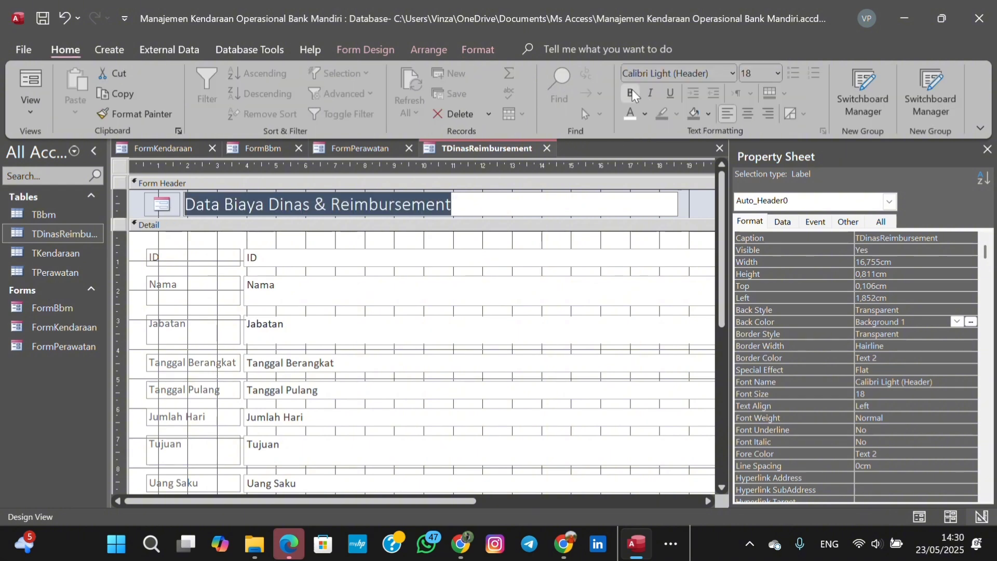
left_click(630, 93)
left_click(644, 114)
left_click(724, 253)
Narrow the fields in the Detail section to about 12.1 cm wide.
left_click(140, 246)
left_click_drag(418, 501, 618, 501)
left_click_drag(545, 255, 378, 253)
Shorten the header title label to end level with the fields and reduce the form width to about 18 cm.
left_click(426, 206)
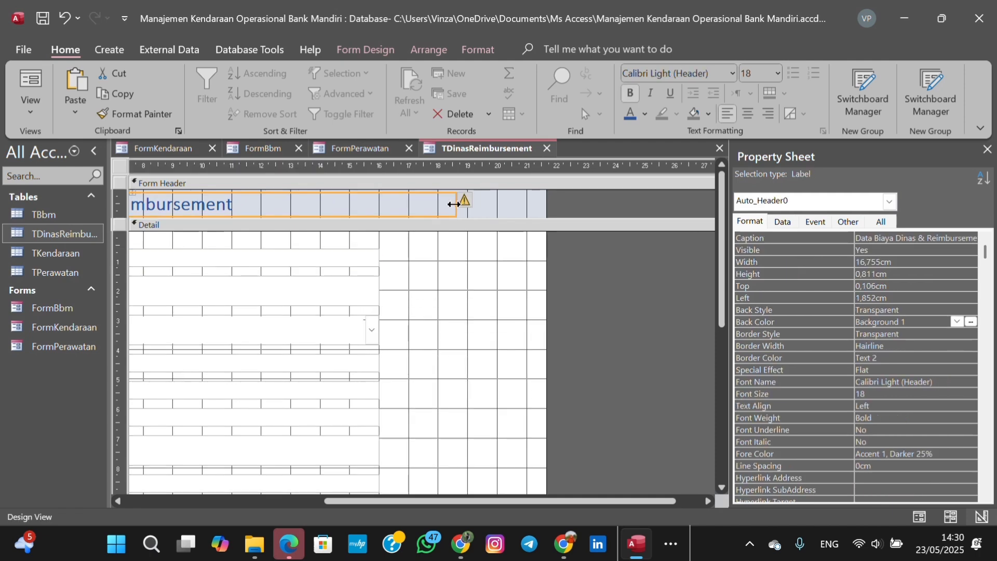
left_click_drag(457, 203, 378, 203)
left_click_drag(546, 203, 436, 203)
left_click_drag(561, 502, 358, 505)
left_click_drag(722, 303, 746, 394)
scroll(415, 322, "up", 5)
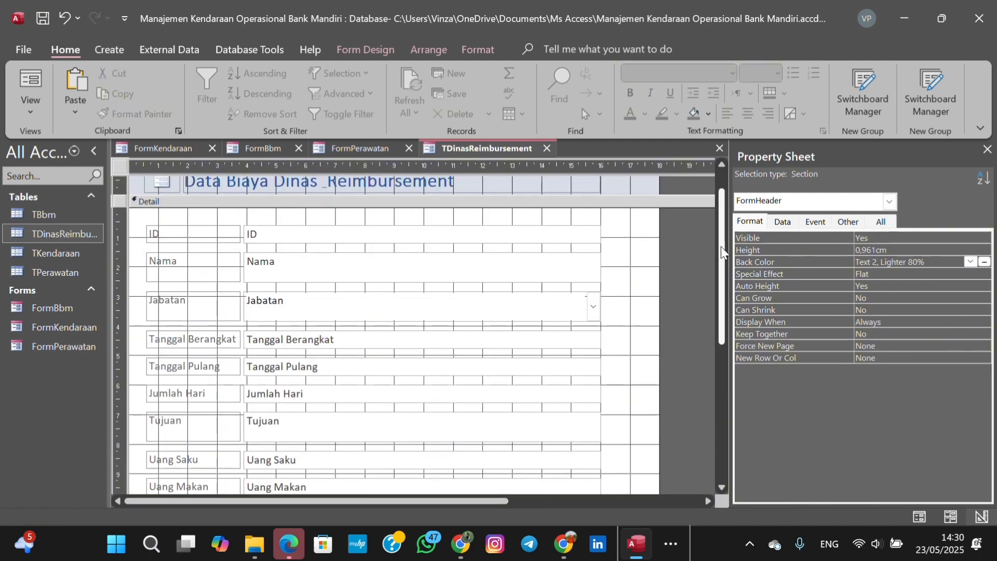
left_click(135, 221)
right_click(479, 228)
left_click(347, 202)
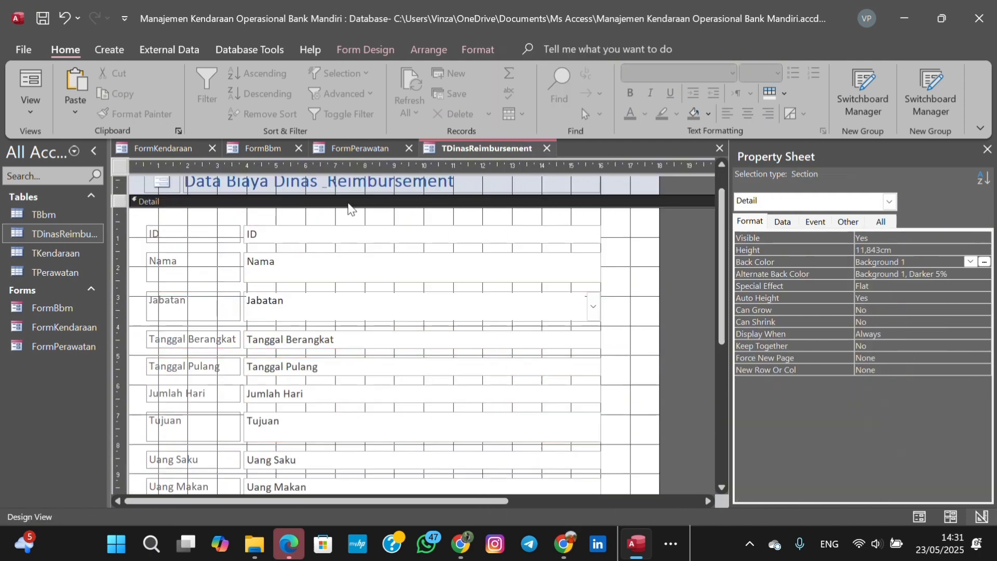
left_click(135, 221)
left_click(110, 50)
left_click(177, 50)
left_click(366, 50)
left_click(307, 51)
left_click(363, 51)
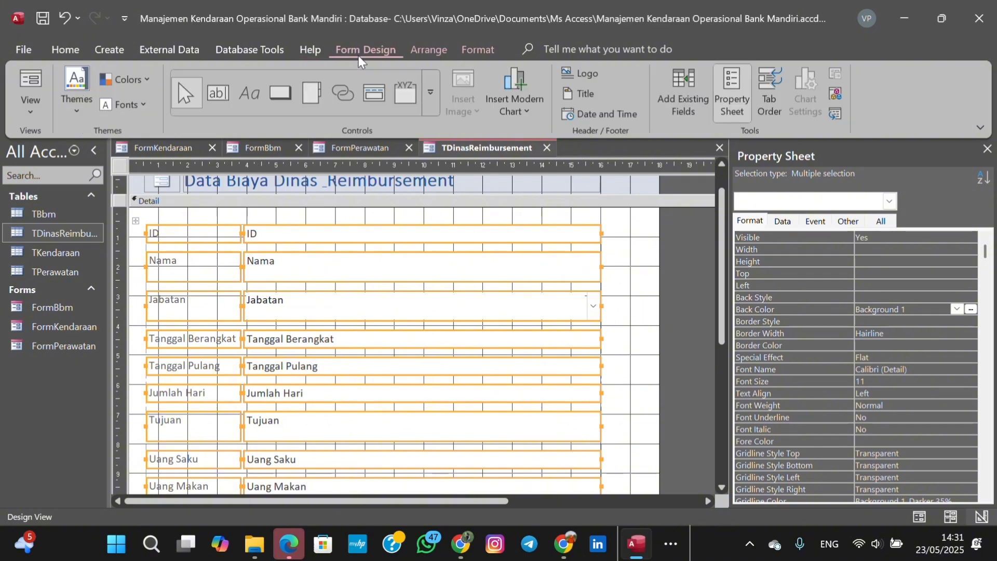
Try a tabular layout for all the labels and fields, and return them to the stacked layout.
left_click(429, 50)
left_click(419, 224)
left_click(136, 222)
left_click(75, 84)
left_click(107, 86)
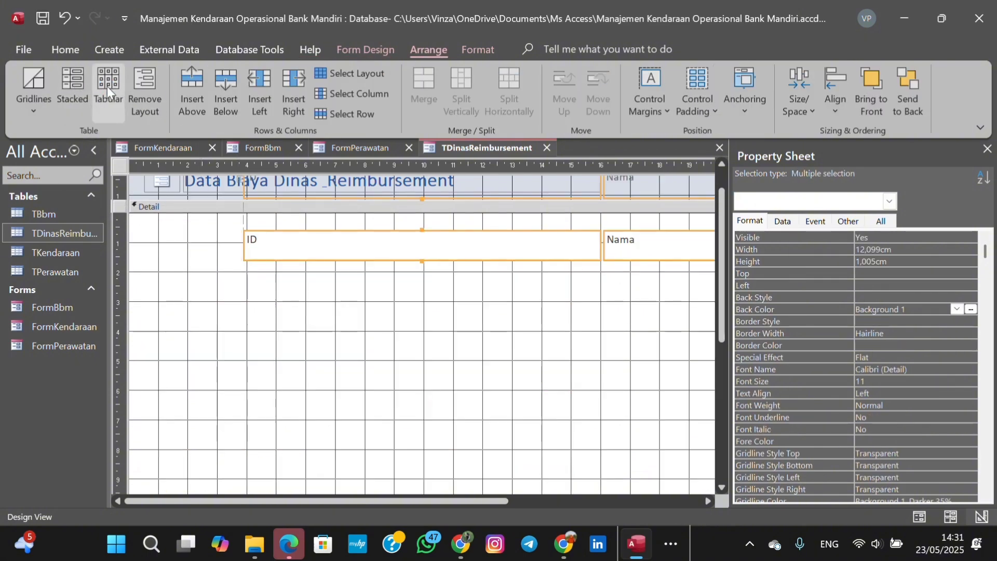
left_click(74, 86)
left_click(635, 329)
Extend the Detail section downward to about 13 cm high to leave space below the last field.
left_click_drag(722, 327, 745, 407)
left_click_drag(360, 438, 359, 481)
left_click_drag(360, 481, 358, 473)
scroll(364, 363, "up", 3)
Draw a rectangle about 15.8 cm wide and 11.4 cm high around all the labels and fields of the Detail section.
left_click(110, 50)
left_click(357, 51)
left_click(281, 92)
mouse_move(141, 242)
left_mouse_down()
mouse_move(501, 378)
mouse_move(618, 485)
mouse_move(608, 482)
left_mouse_up()
Set the rectangle's back style to Normal and its back color to the dark blue used on FormKendaraan.
left_click(904, 298)
left_click(971, 298)
left_click(945, 321)
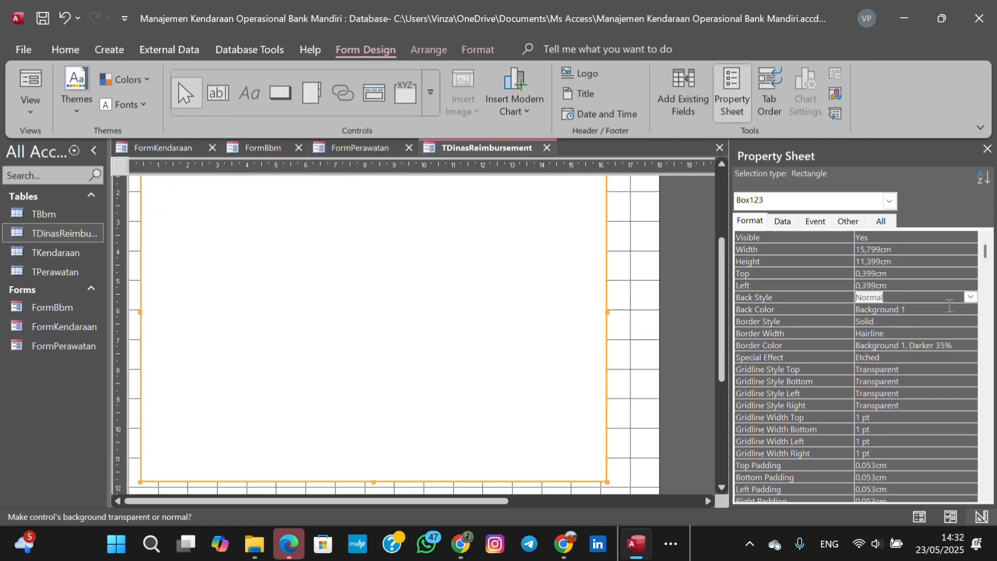
left_click(972, 310)
left_click(862, 144)
Send the blue rectangle behind the labels and fields of the Detail section.
right_click(606, 233)
left_click(779, 312)
left_click_drag(722, 312, 722, 241)
Make all the field labels from ID down to ID Mobil white and bold.
left_click(160, 257)
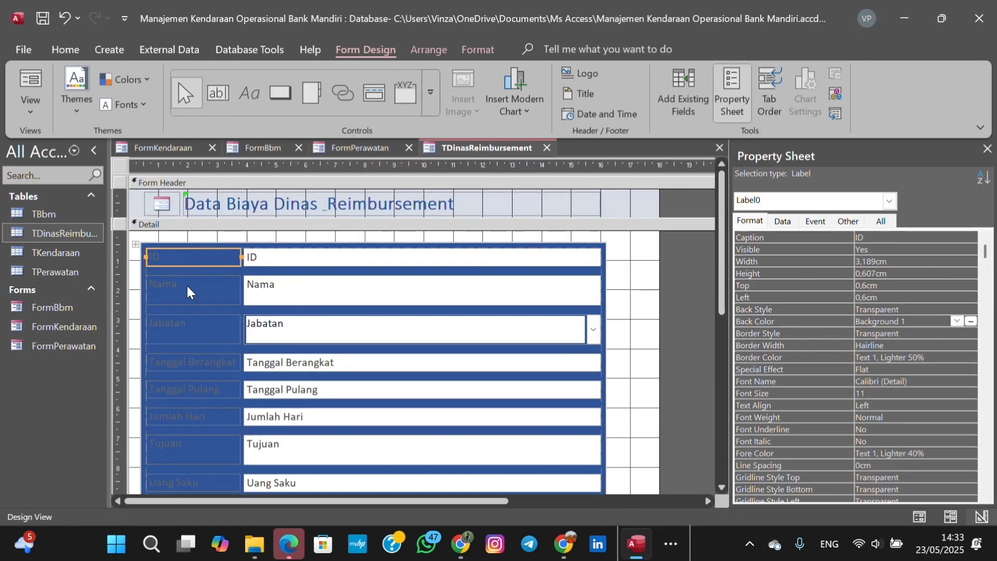
left_click(187, 289, "shift")
left_click(189, 328, "shift")
left_click(192, 363, "shift")
left_click(194, 389, "shift")
left_click(196, 416, "shift")
left_click(197, 447, "shift")
scroll(289, 325, "down", 3)
left_click(66, 50)
left_click(645, 113)
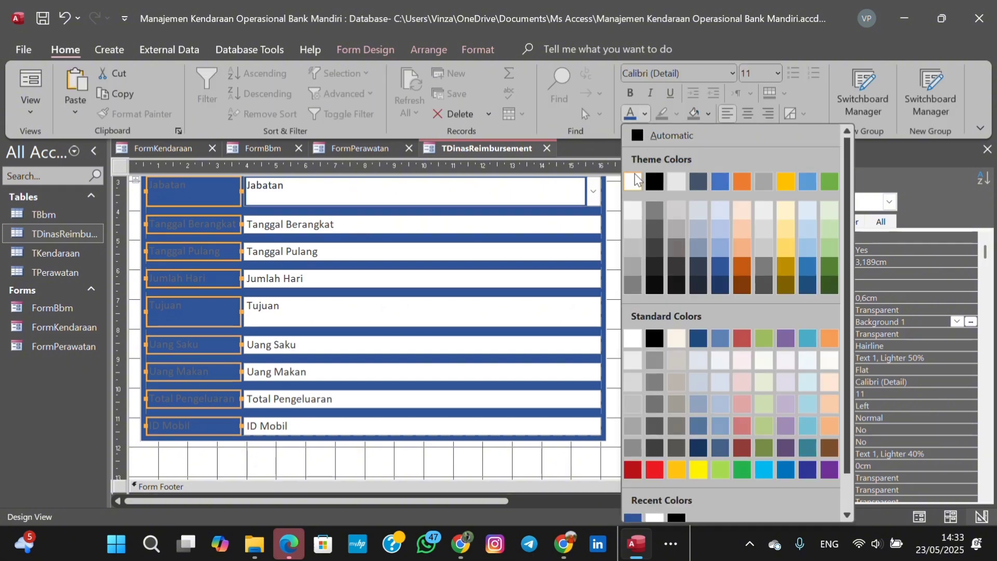
left_click(634, 183)
left_click(630, 93)
Set the font color of all the data fields in the Detail section to black.
left_click(271, 425)
left_click(271, 399, "shift")
left_click(273, 372, "shift")
left_click(275, 345, "shift")
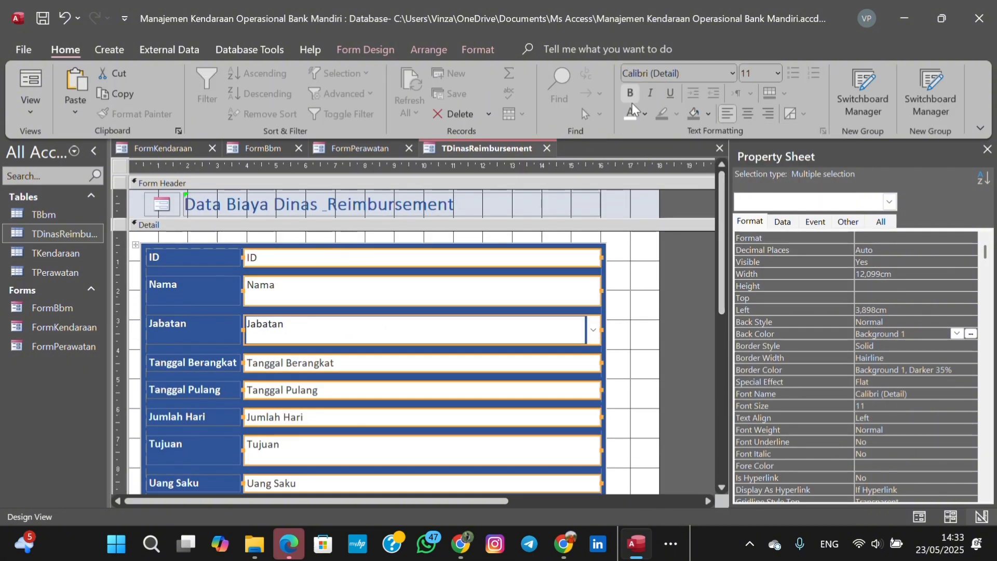
left_click(411, 301)
Save the form under the name FormDinasReimbursement.
left_click(204, 304)
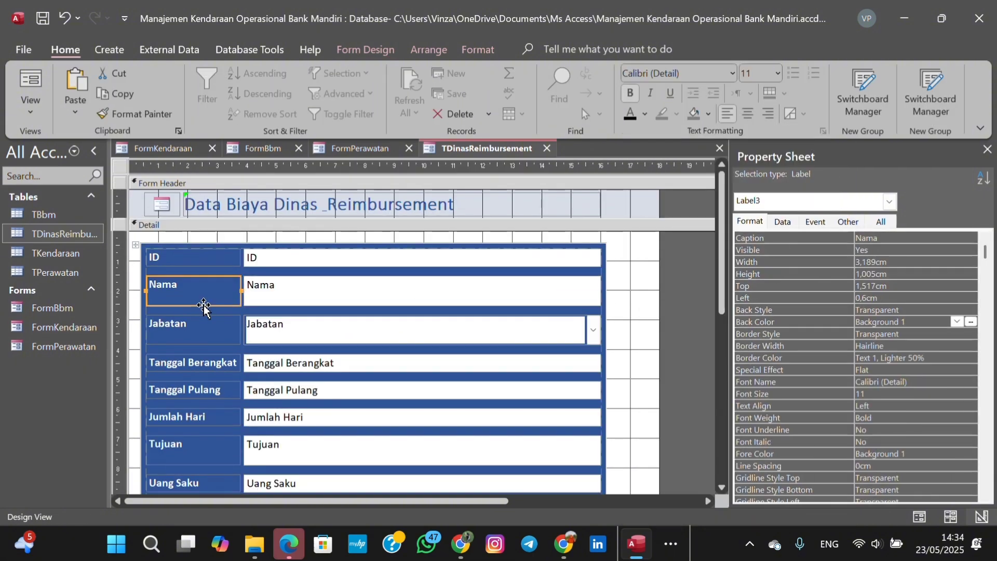
key("ctrl+s")
key("BackSpace")
type("FormDinasReimbursement")
left_click(509, 213)
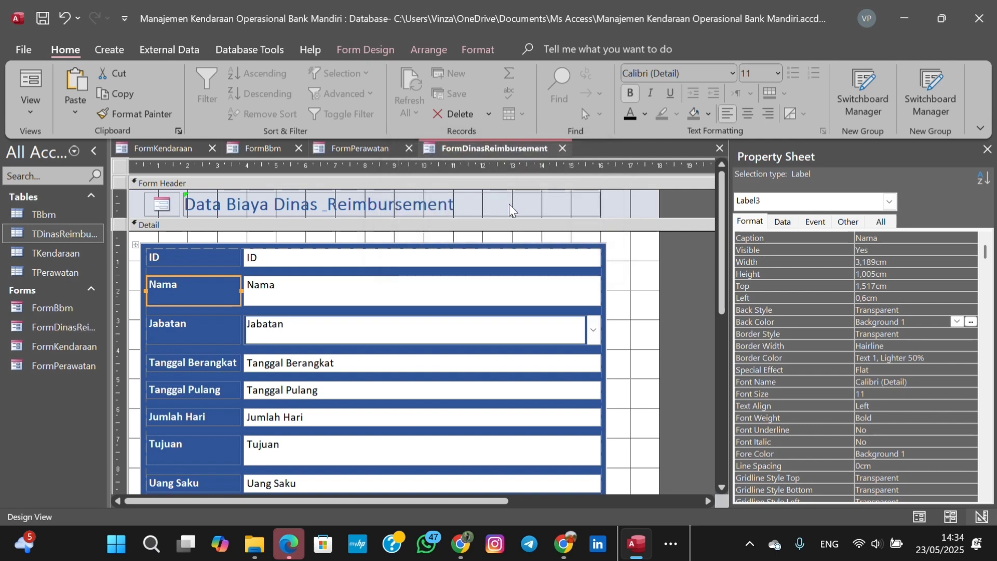
right_click(477, 148)
left_click(516, 159)
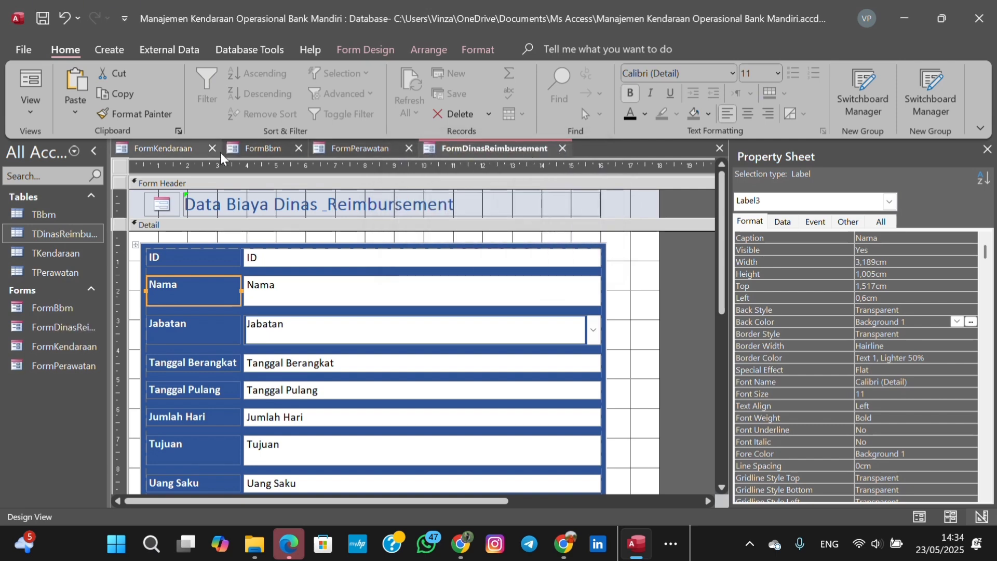
Switch to FormKendaraan and draw a command button about 3.6 cm wide and 0.9 cm high below the blue rectangle.
left_click(163, 148)
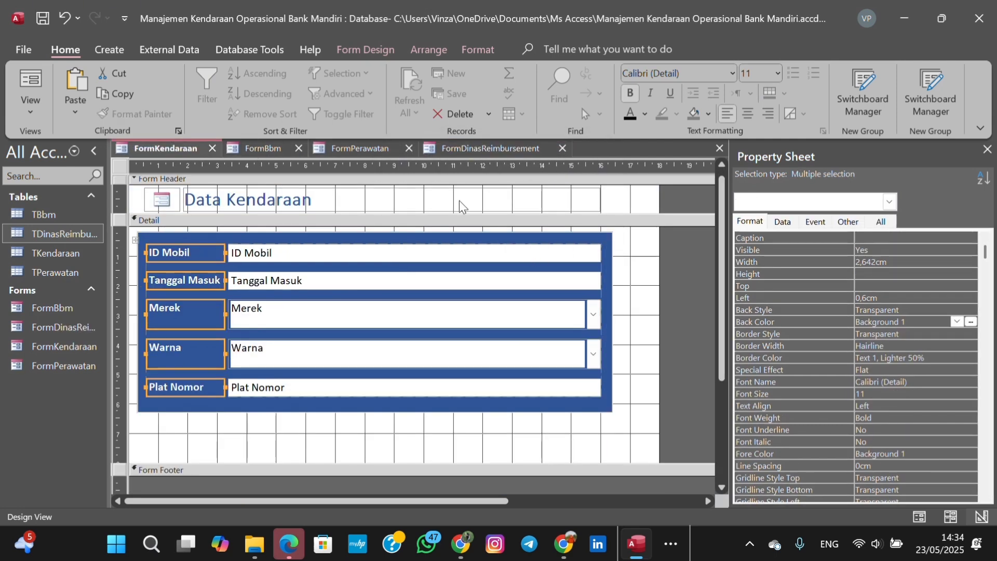
left_click(115, 50)
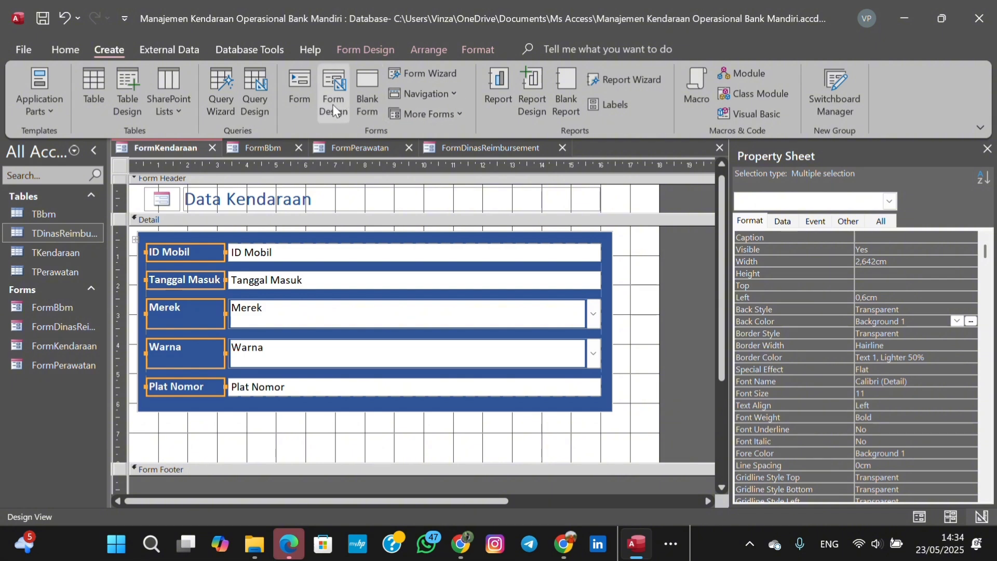
left_click(354, 50)
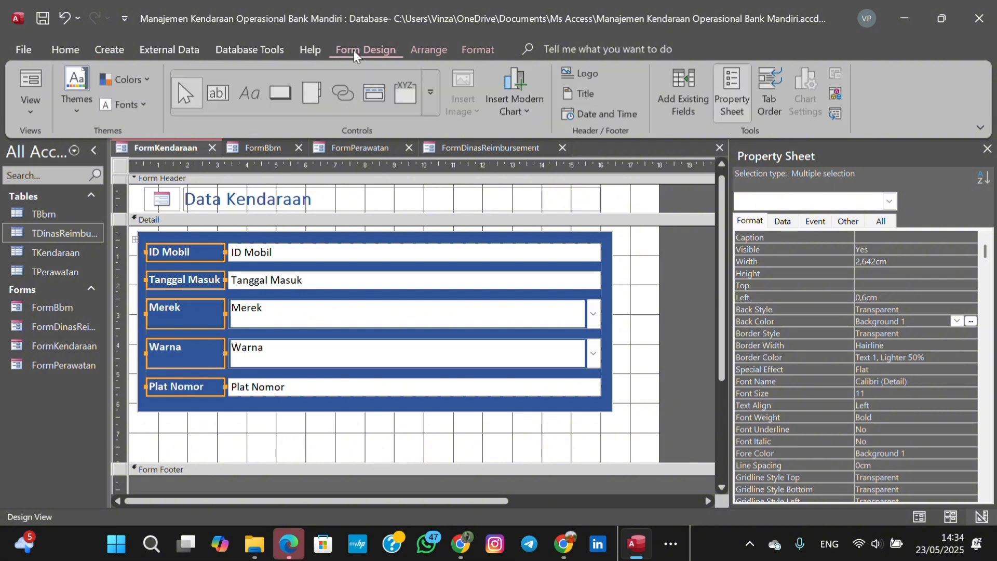
left_click(279, 94)
left_click(279, 98)
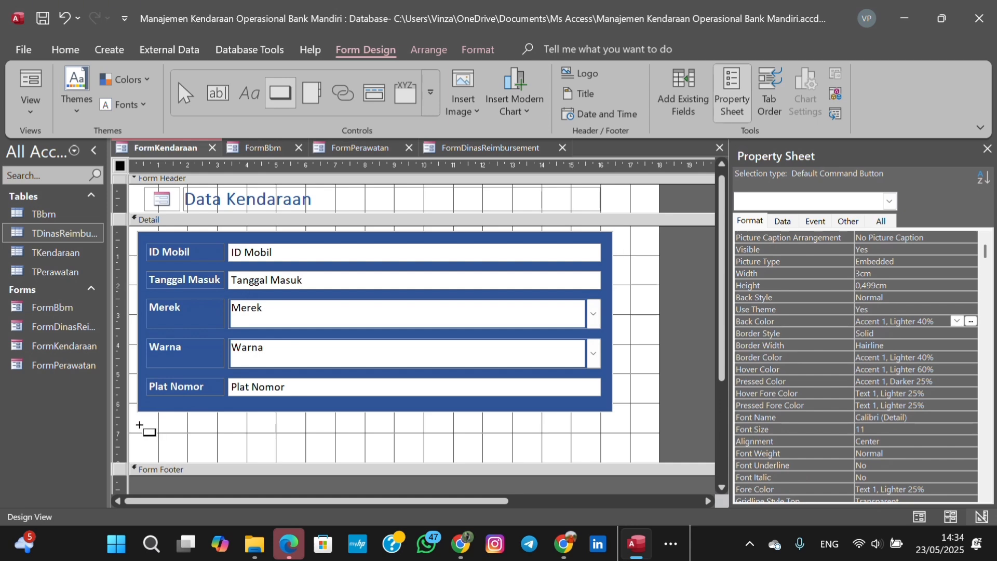
left_click_drag(140, 425, 245, 453)
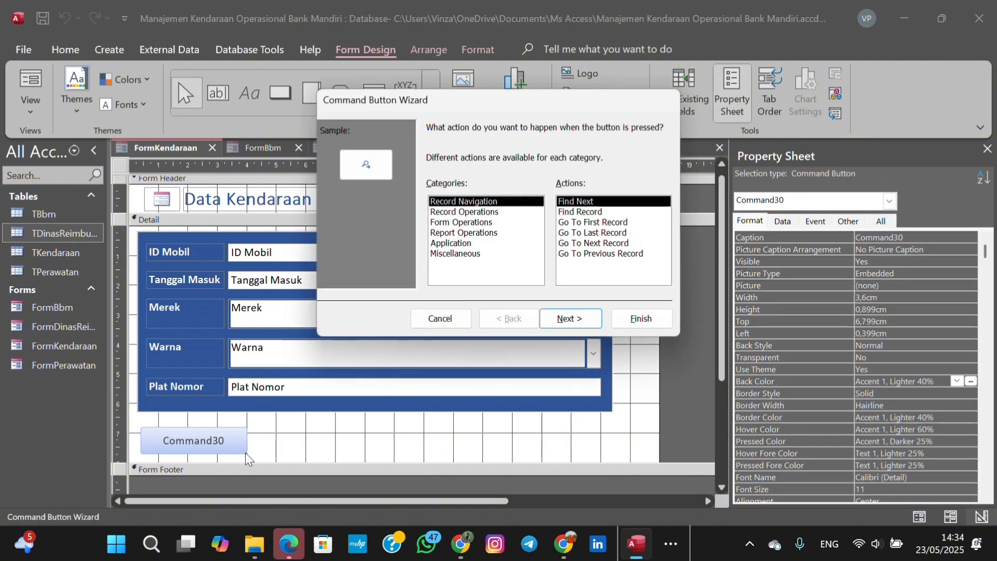
Assign the Add New Record action from Record Operations to the button and set its display text to "Tambah Data".
left_click(517, 213)
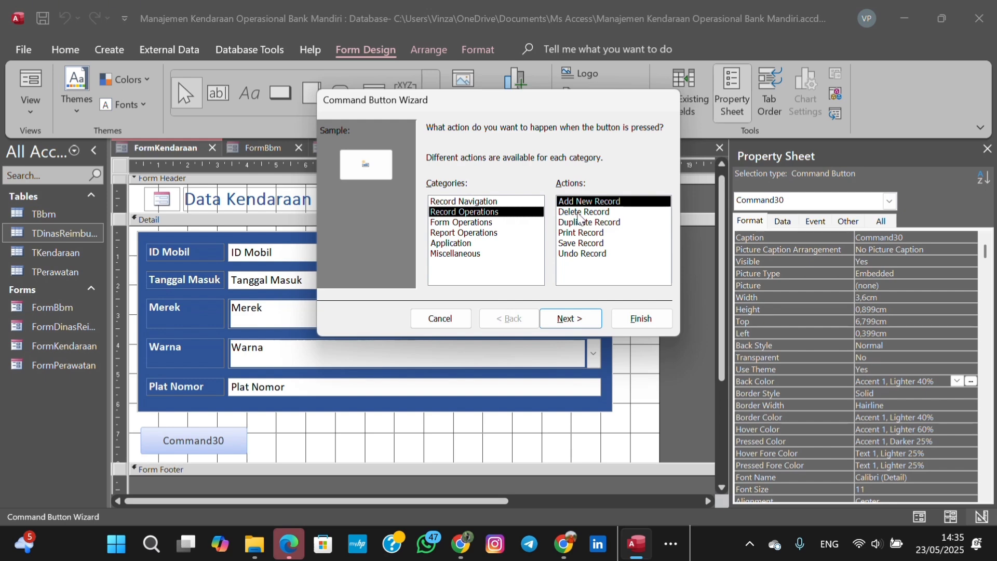
left_click(577, 314)
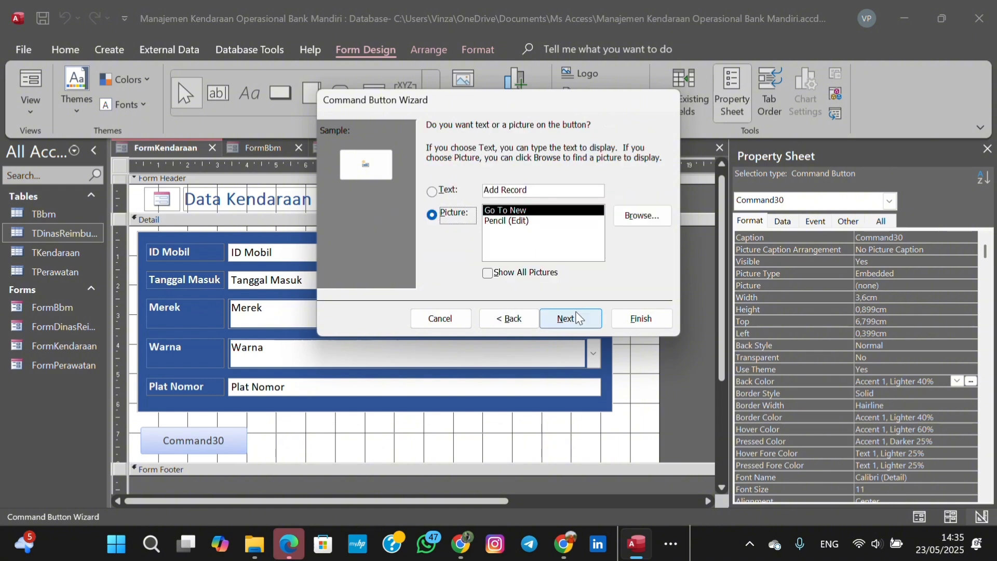
left_click(433, 192)
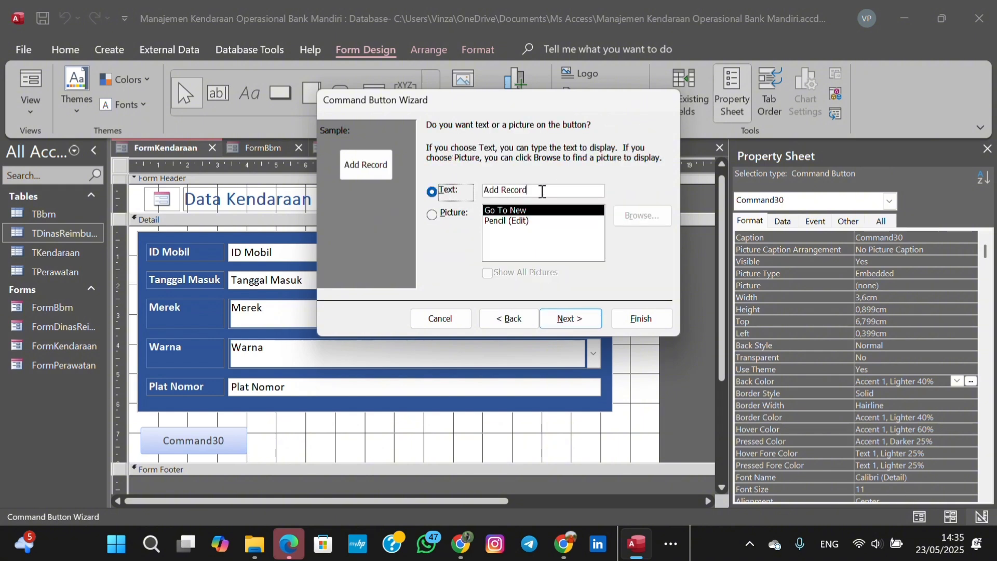
left_click(466, 191)
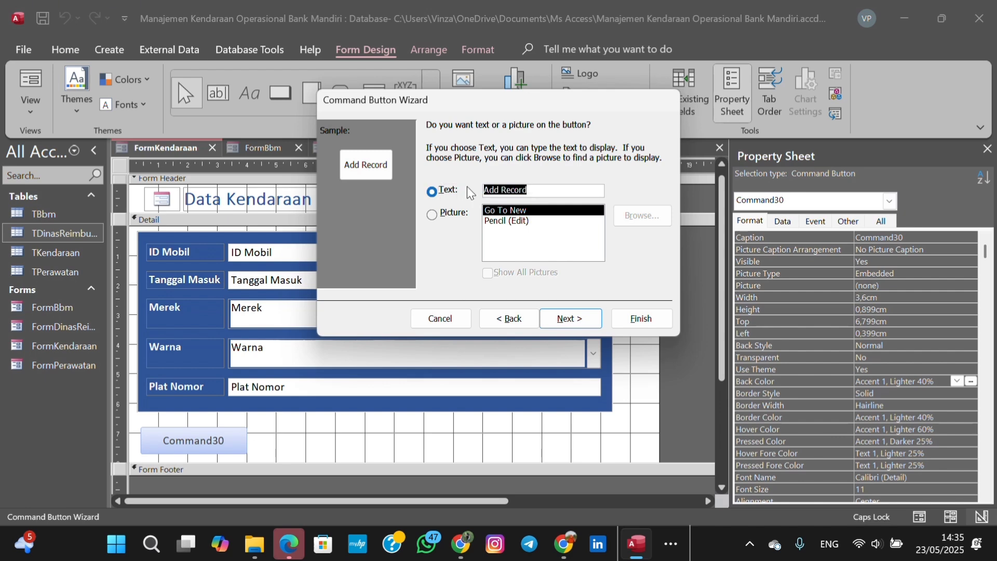
type("Tambah Data")
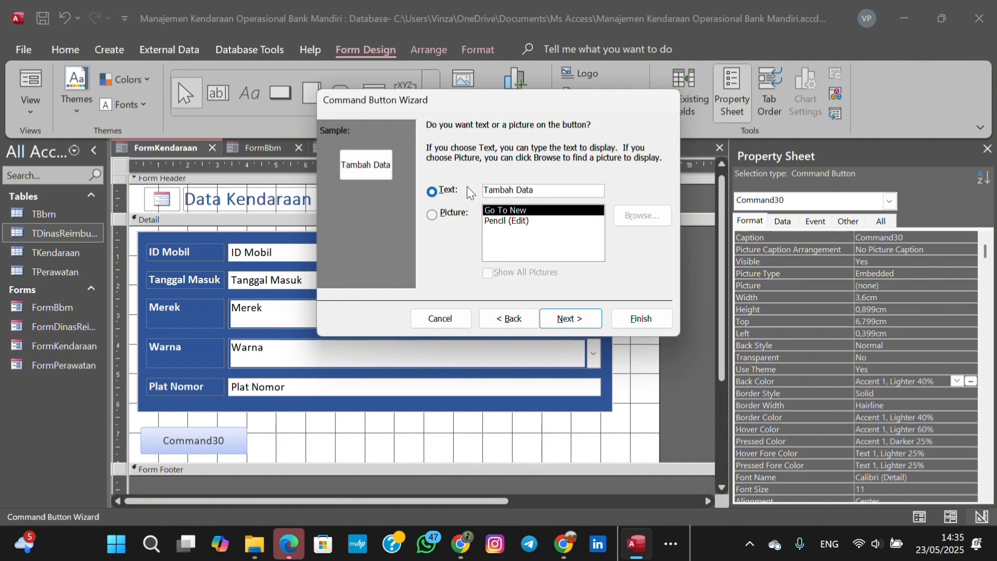
Name the new command button "Tambah Data" and complete its wizard.
left_click(570, 318)
type("T")
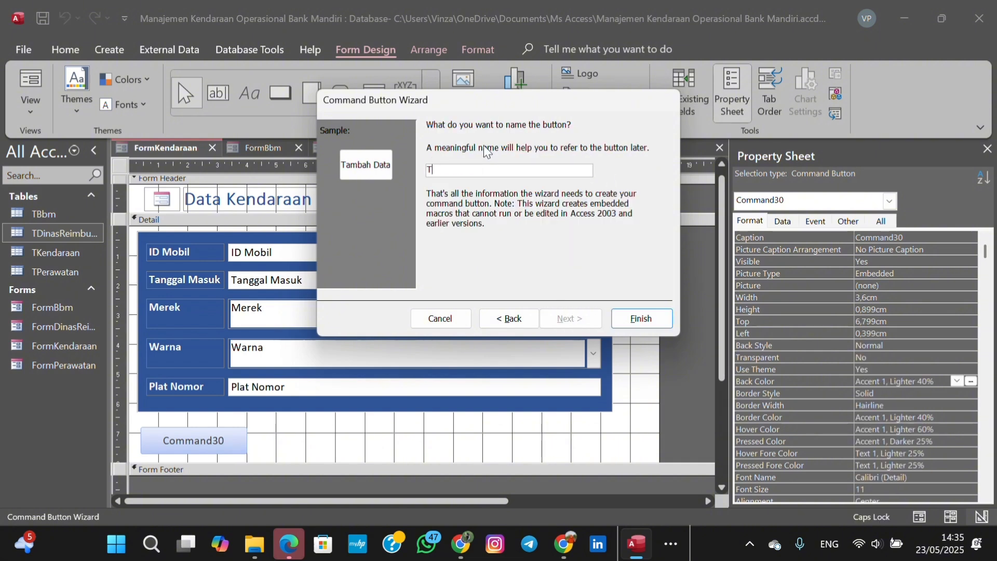
type("ambah Data")
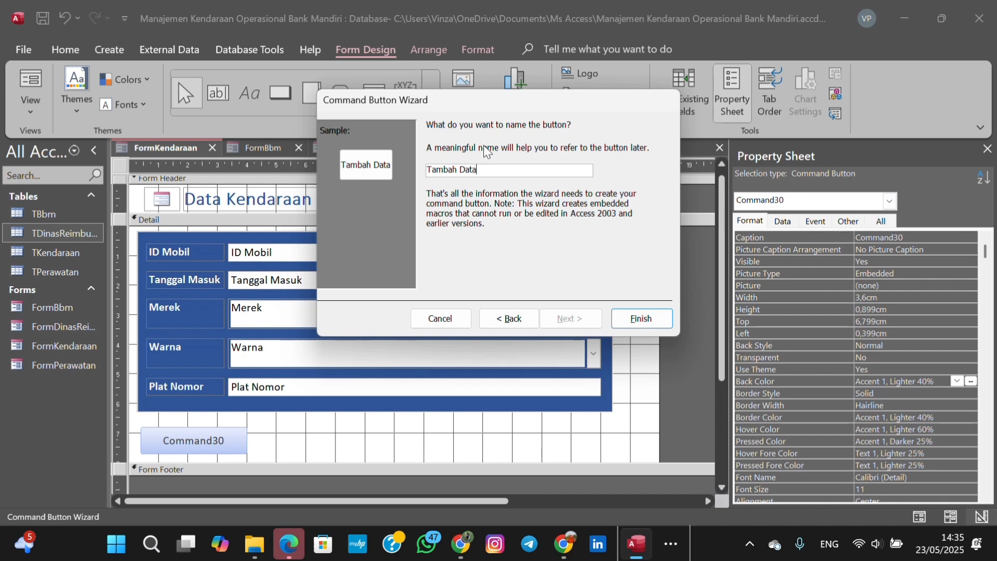
left_click(644, 318)
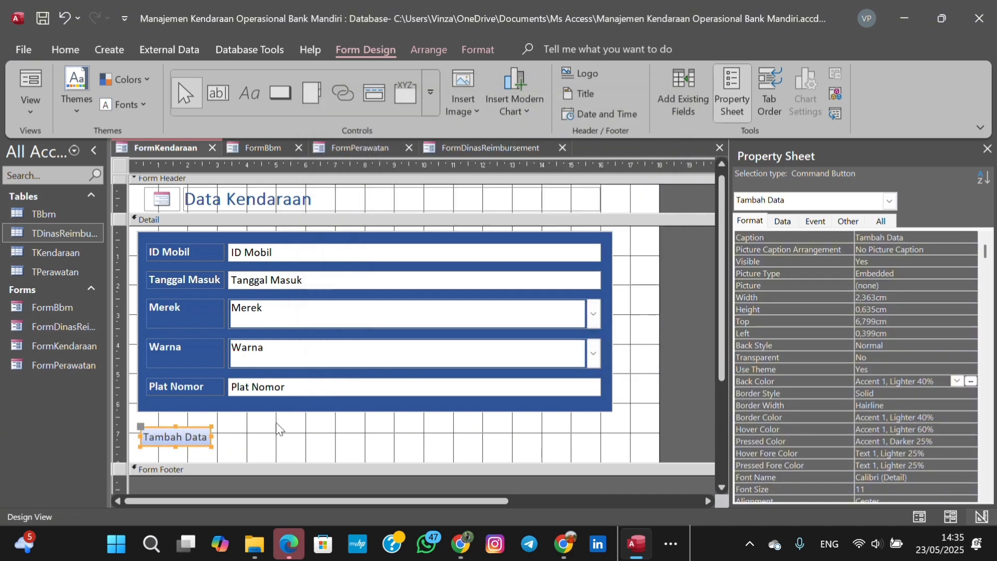
Widen the Tambah Data button to about 3.3 cm and set its back color to Accent 1, Darker 25%.
left_click_drag(212, 436, 239, 437)
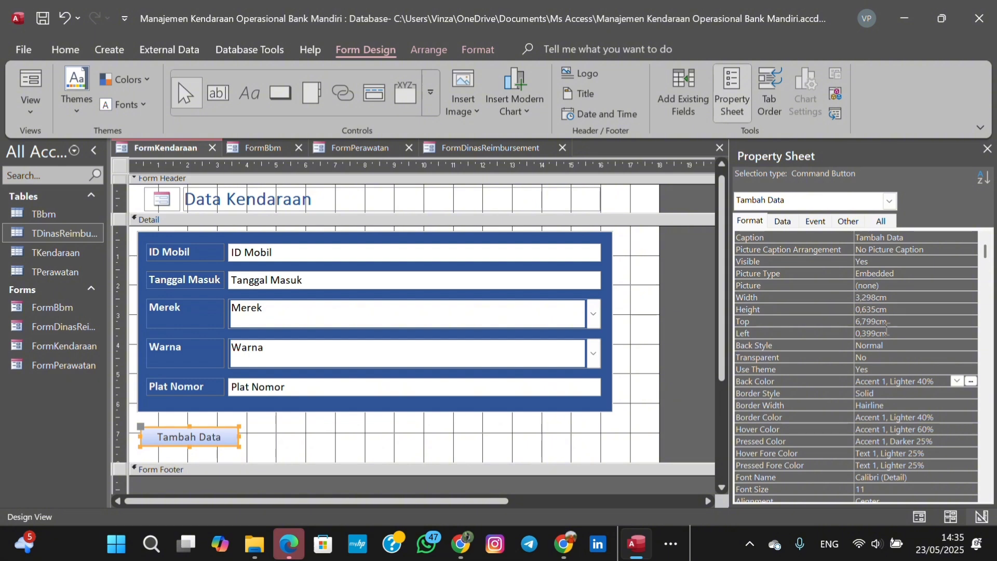
left_click(956, 381)
left_click(862, 148)
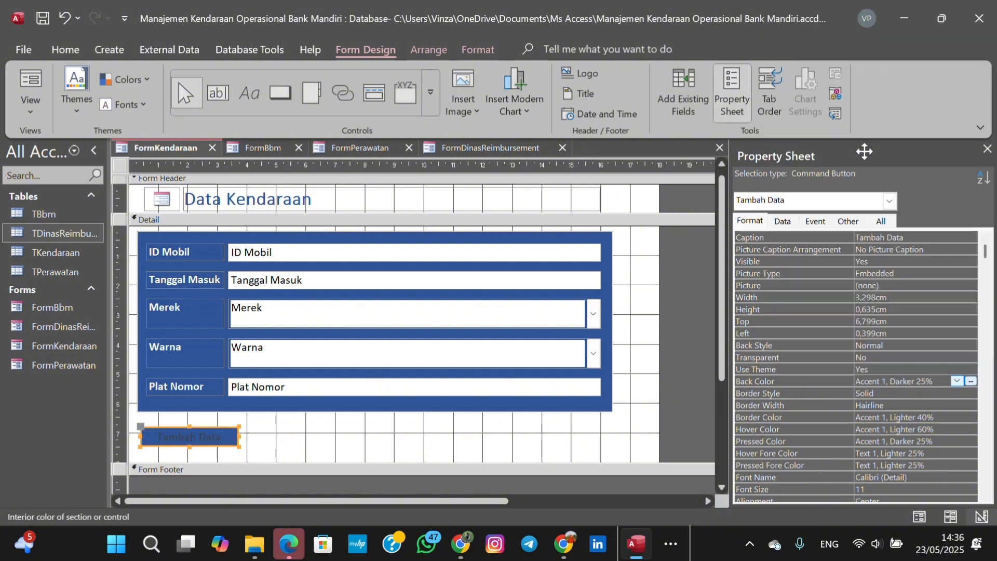
Draw a command button about 3.7 cm wide and 0.7 cm high beside Tambah Data and assign it the Save Record action from Record Operations.
left_click(291, 441)
left_click(281, 93)
left_click_drag(248, 430, 356, 450)
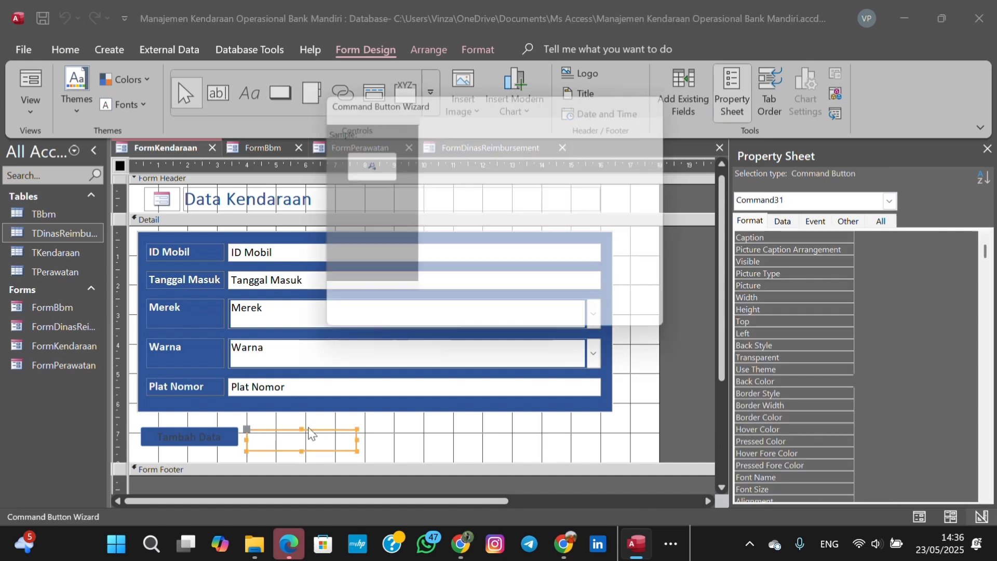
left_click(499, 213)
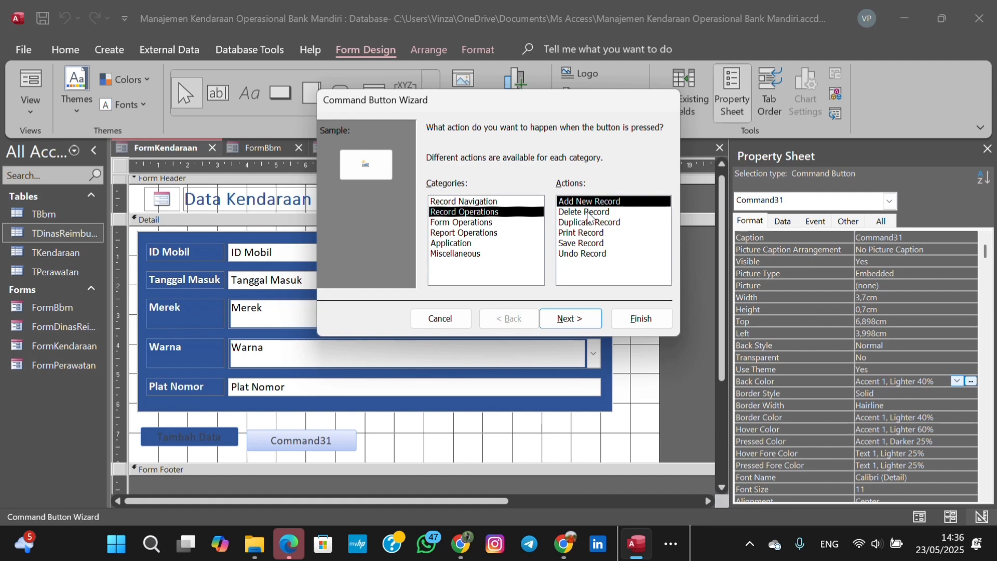
left_click(592, 244)
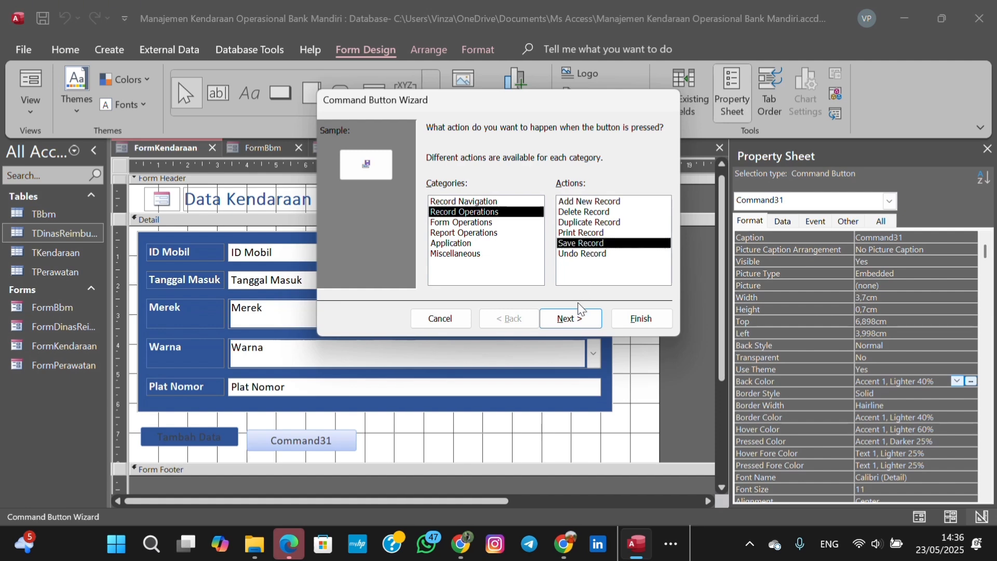
left_click(578, 319)
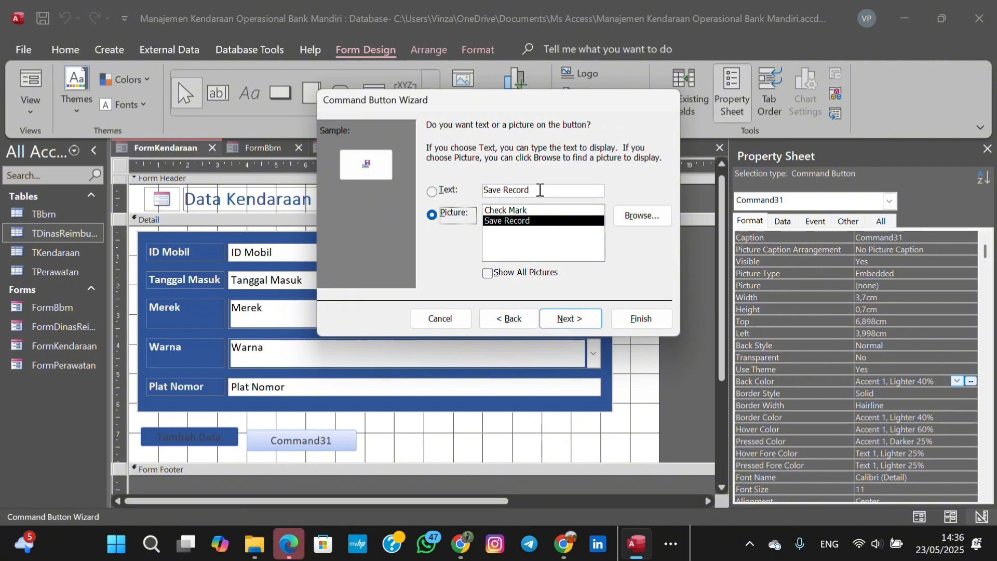
Have the save button show text instead of a picture, with the caption "Simpan Data".
left_click(540, 190)
left_click(449, 193)
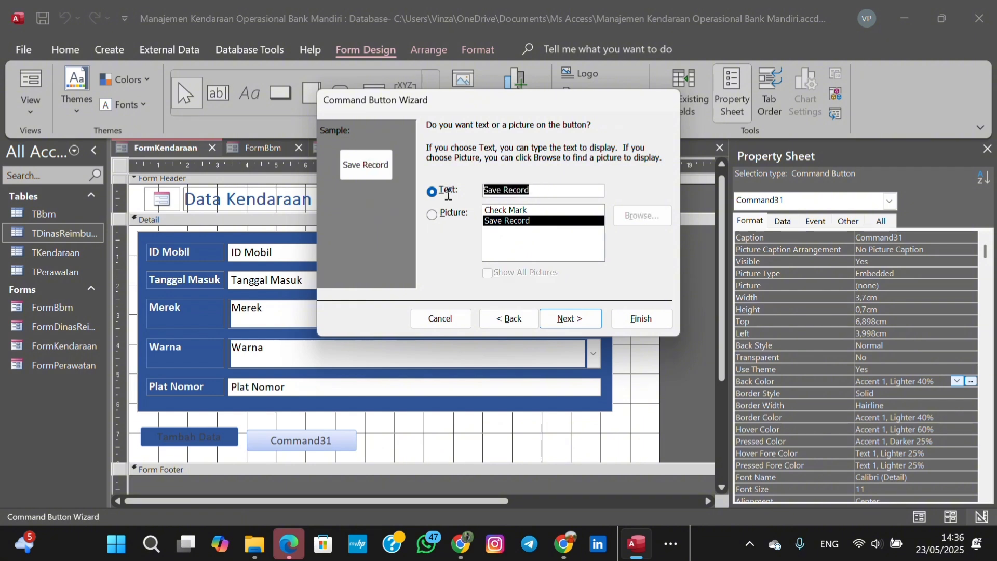
key("Caps_Lock")
type("S")
key("Caps_Lock")
type("impa")
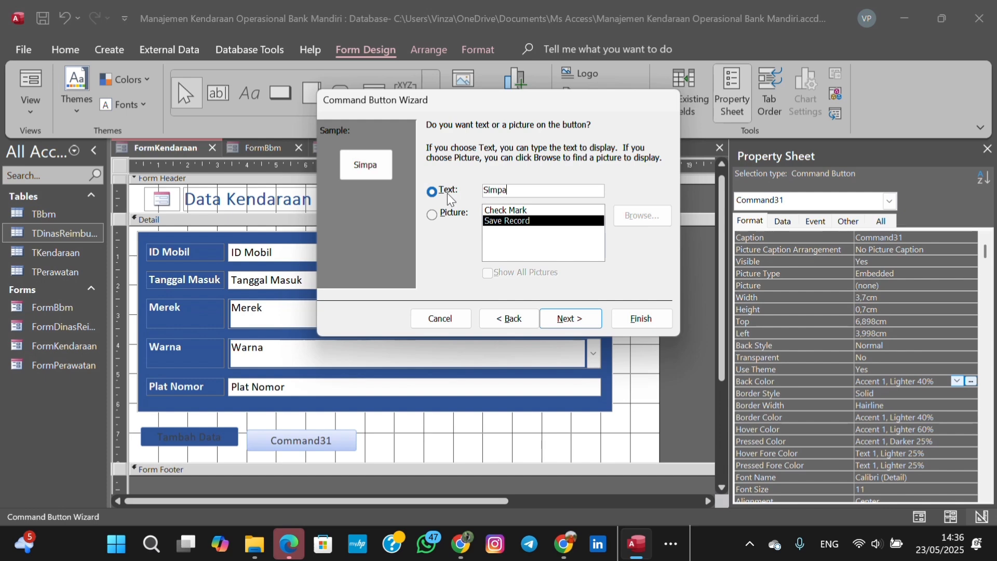
type("n Data")
Name the save button "Simpan Data" and complete its wizard.
left_click(578, 313)
key("Caps_Lock")
type("S")
key("Caps_Lock")
type("impan")
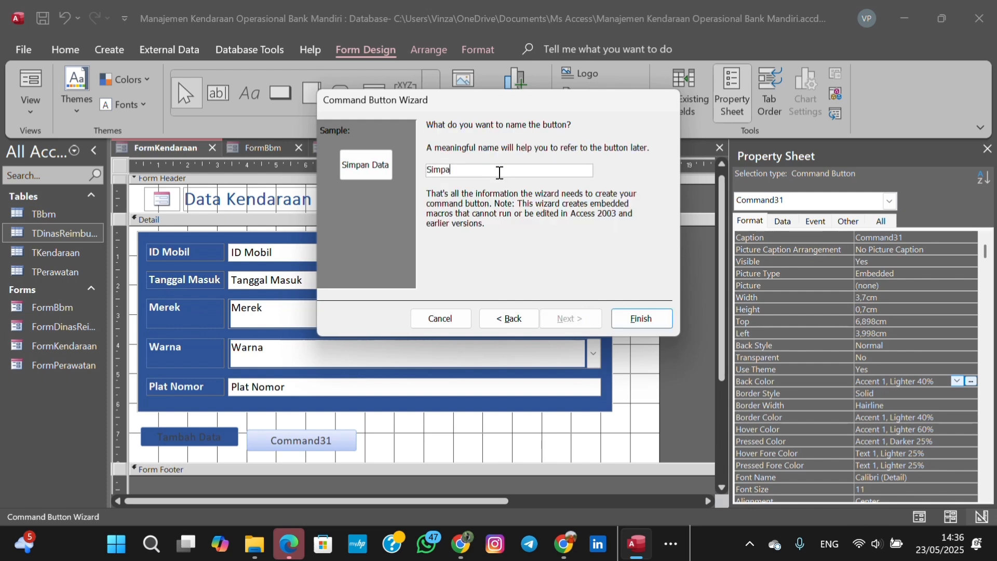
key("Caps_Lock")
type("D")
key("Caps_Lock")
type("ata")
left_click(635, 315)
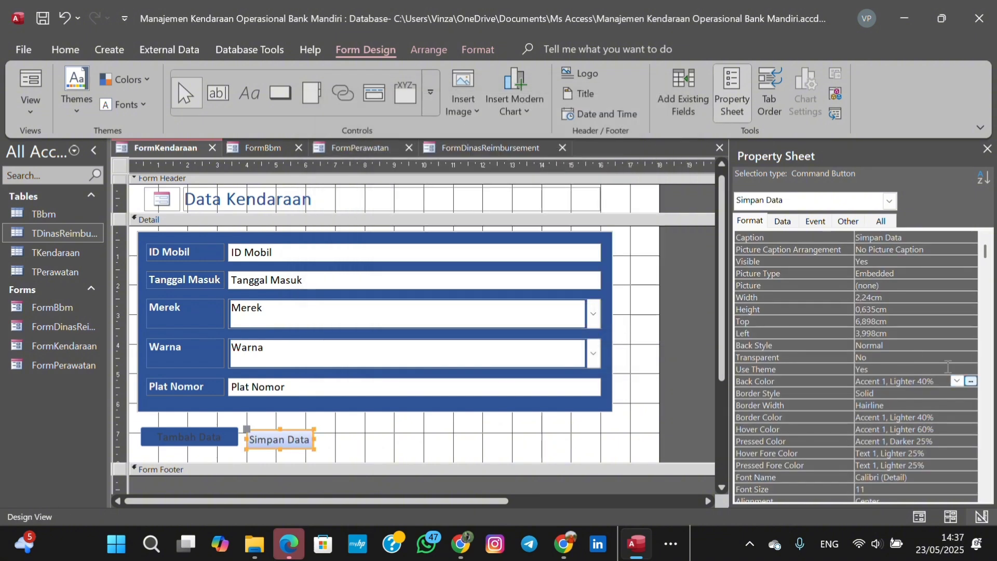
Set the Simpan Data button's back color to Accent 1, Darker 25% and widen it to about 3.5 cm.
left_click(971, 381)
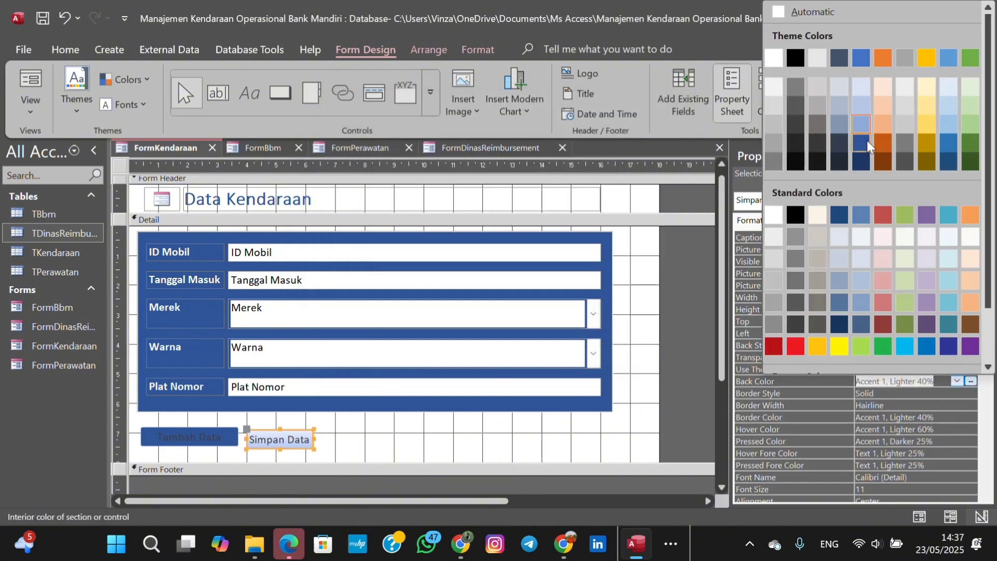
left_click(867, 141)
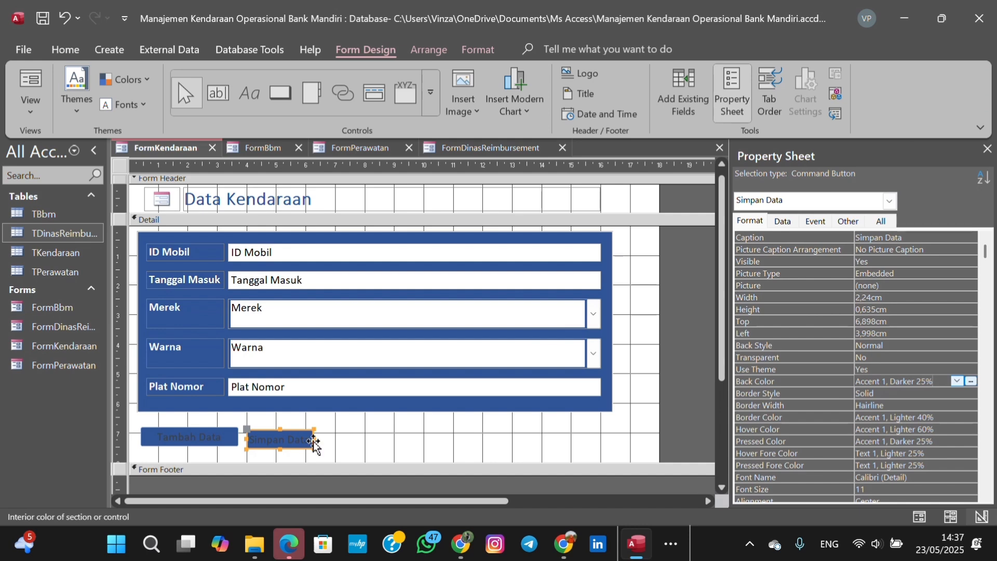
left_click_drag(314, 440, 349, 439)
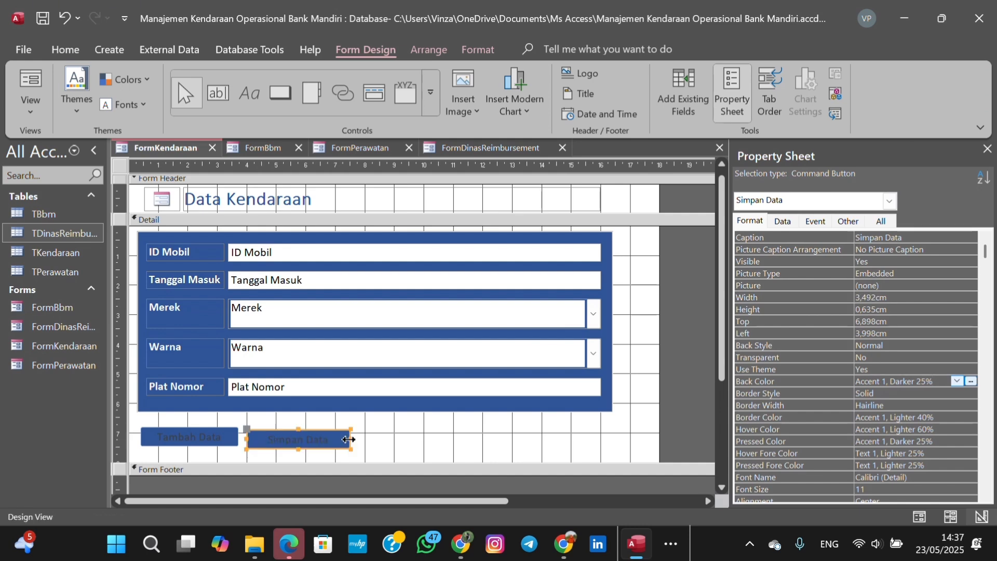
Draw a third command button about 3.7 cm wide and 0.7 cm high beside Simpan Data and assign it the Delete Record action from Record Operations.
left_click(405, 438)
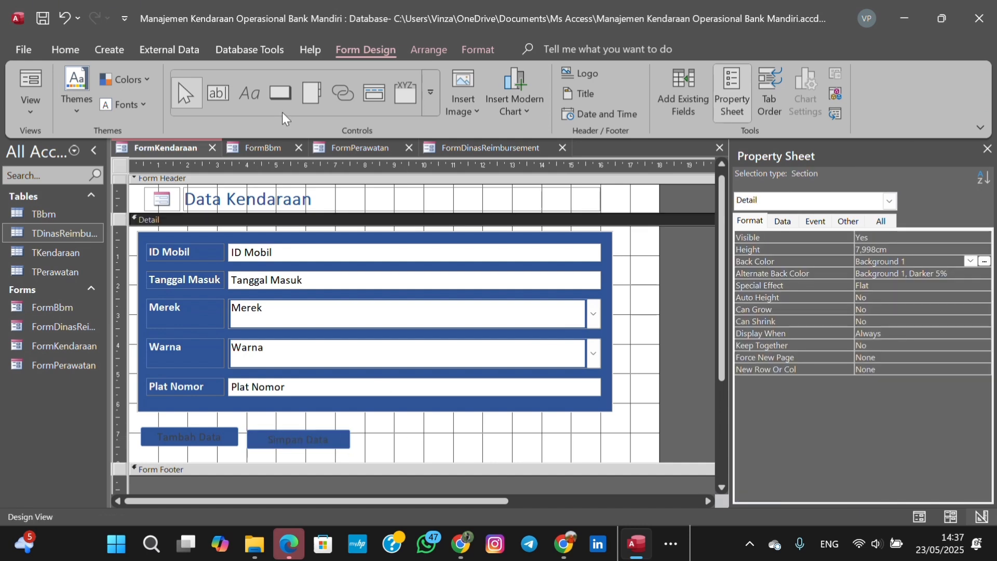
left_click(280, 92)
left_click_drag(359, 431, 469, 450)
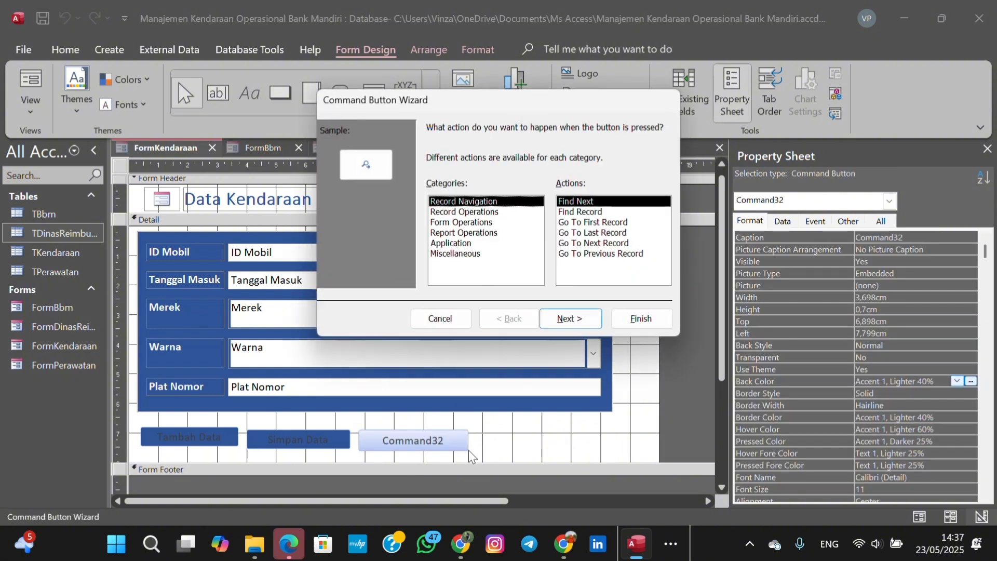
left_click(497, 211)
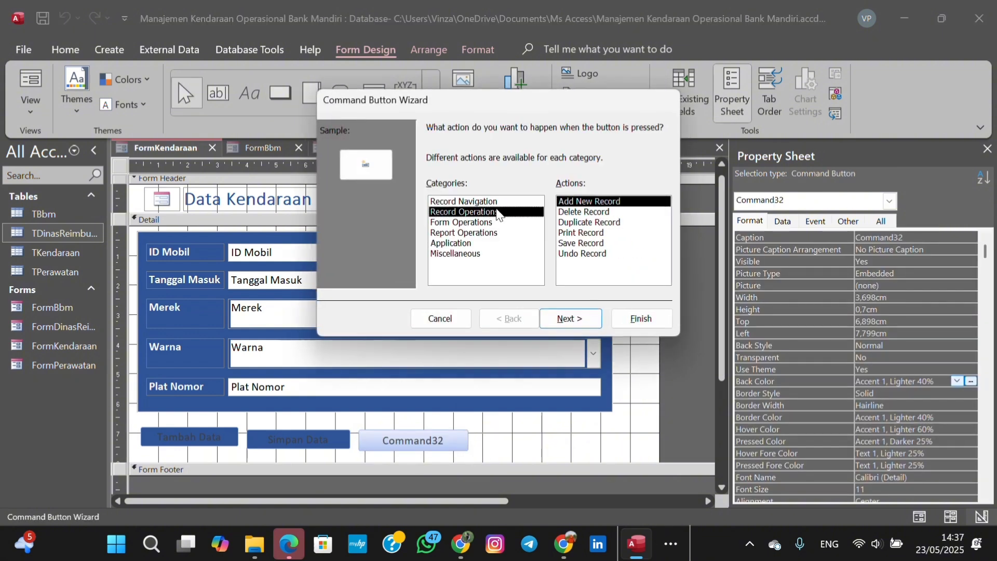
left_click(577, 213)
left_click(590, 318)
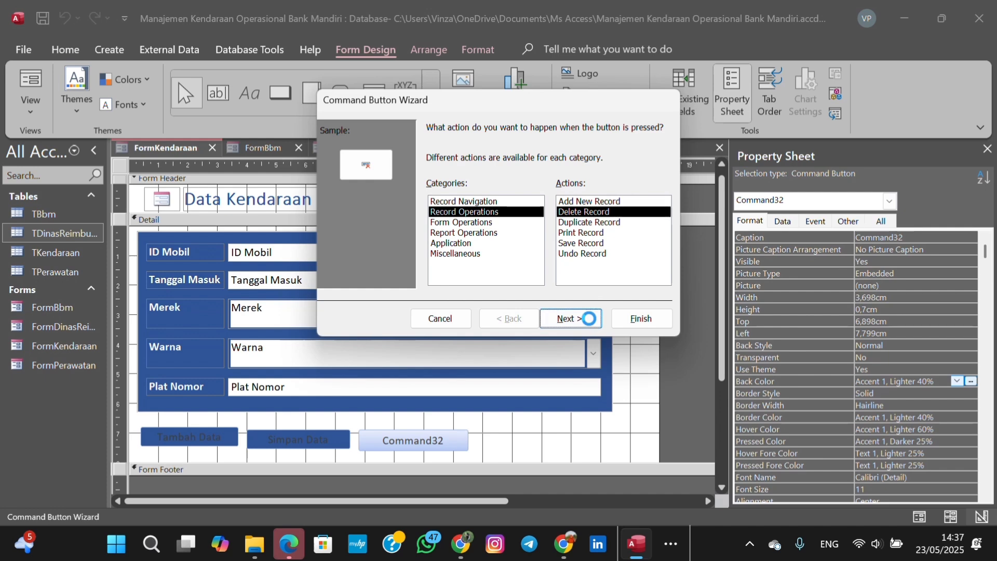
Set both the delete button's display text and its name to "Hapus Data" and complete its wizard.
left_click(449, 196)
type("H")
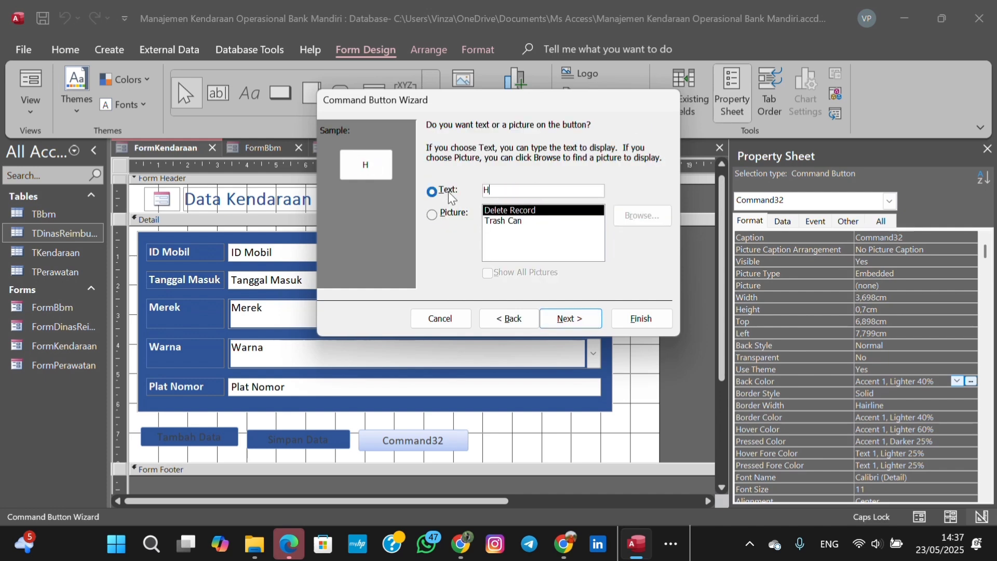
type("apus Da")
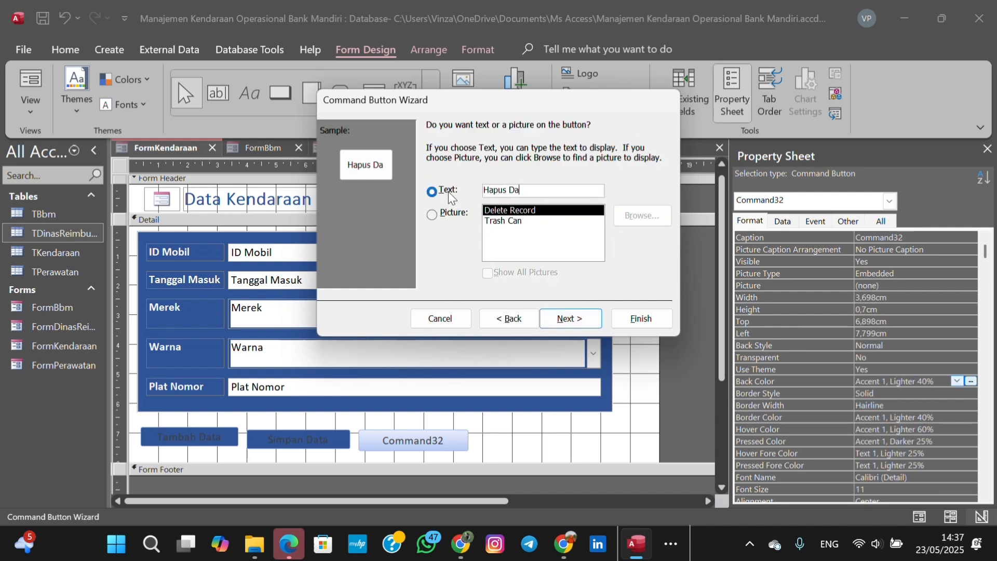
type("ta")
left_click(553, 317)
key("Caps_Lock")
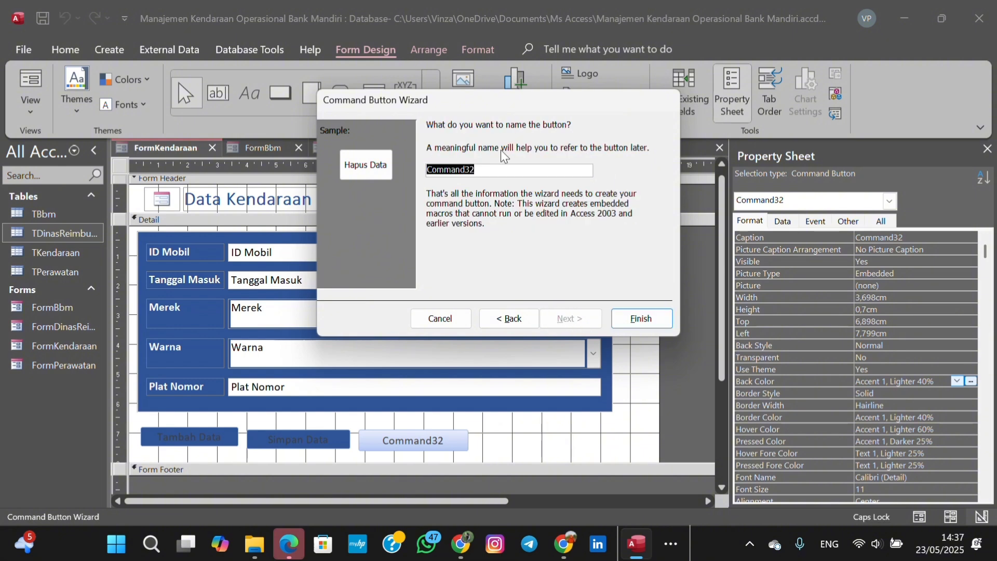
type("Hapus Data")
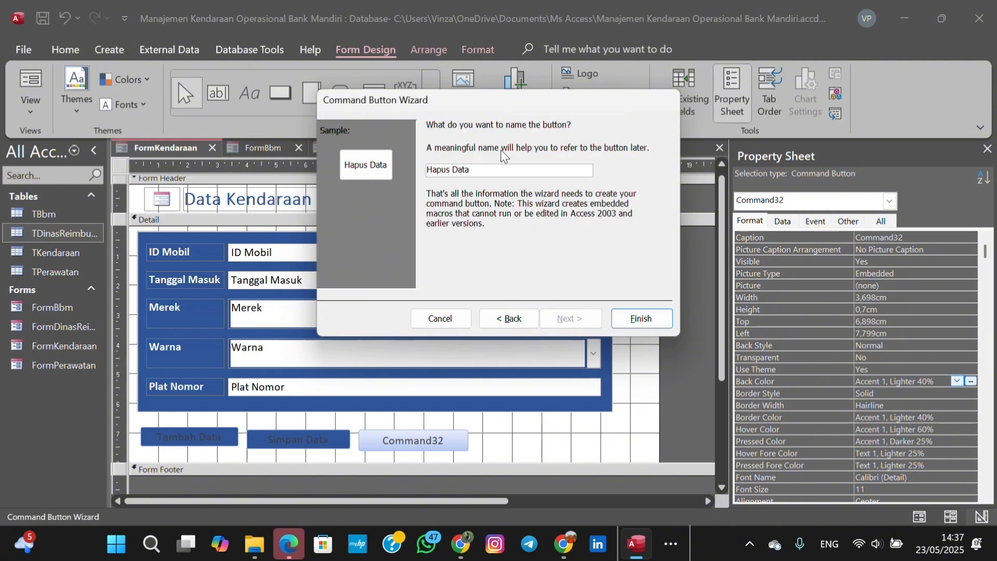
left_click(642, 321)
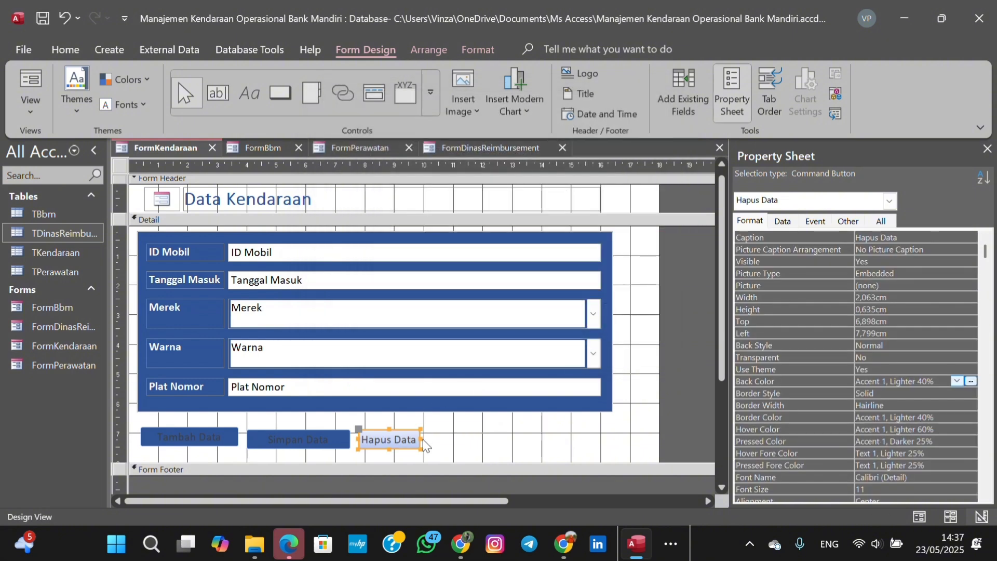
Widen the Hapus Data button to about 3.4 cm and set its back color to Accent 1, Darker 25%.
left_click_drag(422, 439, 456, 439)
left_click(971, 381)
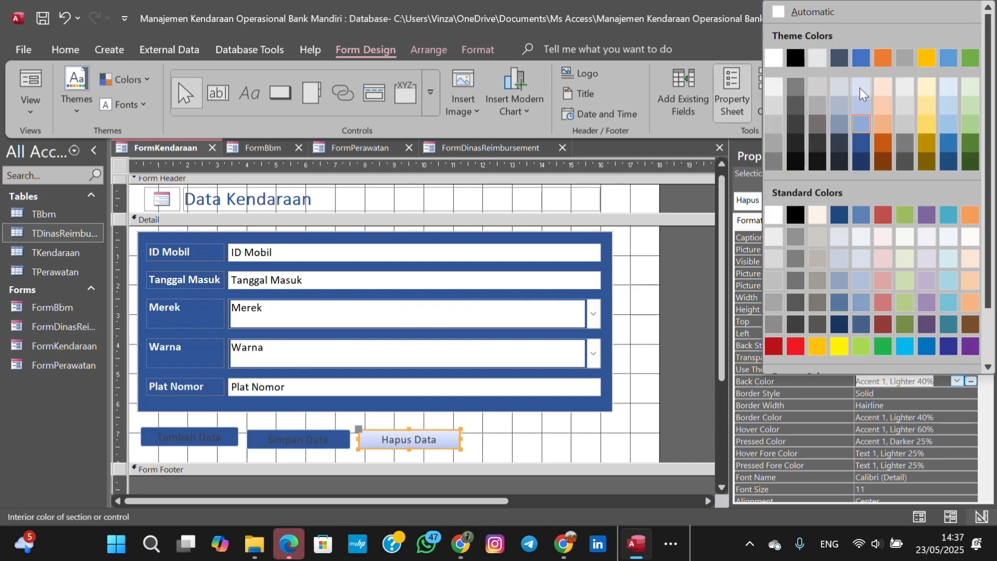
left_click(865, 142)
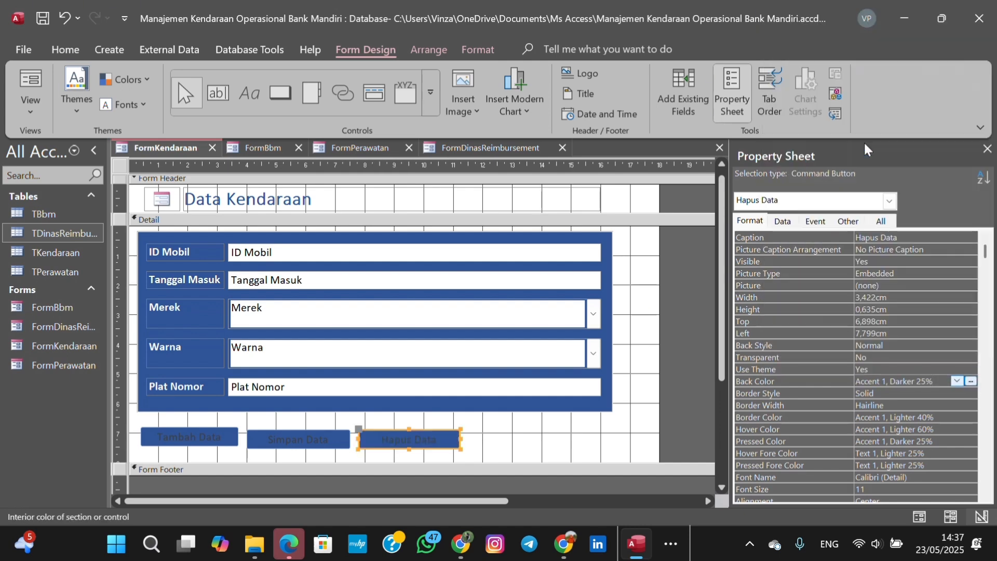
left_click(473, 439)
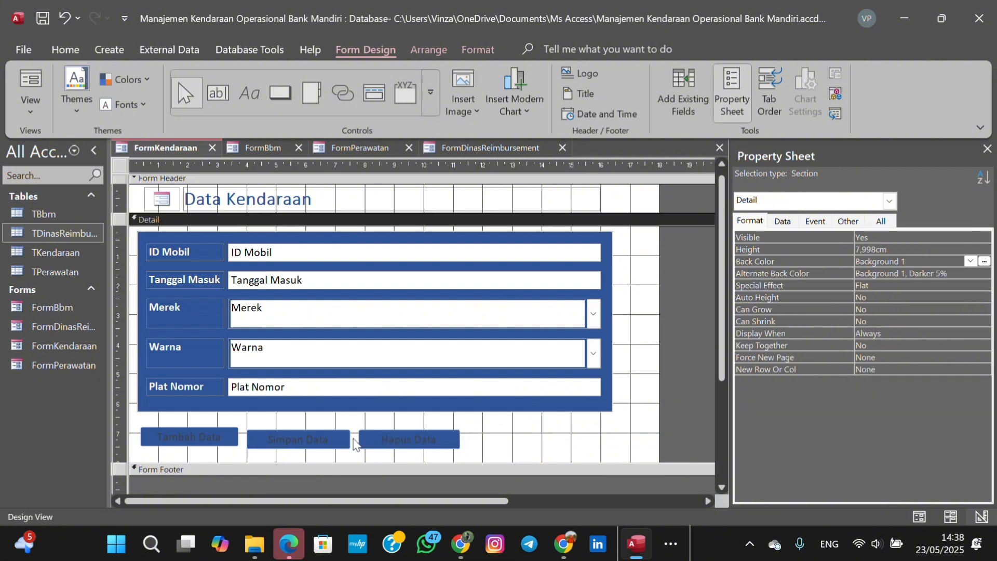
Make the text of the Tambah Data, Simpan Data and Hapus Data buttons white and bold.
left_click(323, 441)
left_click(416, 445)
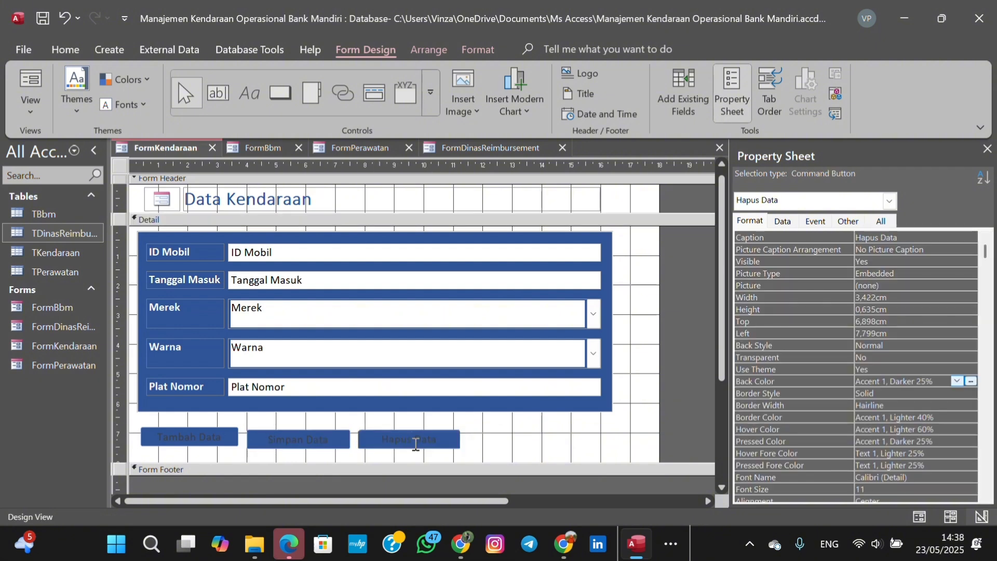
left_click(215, 441)
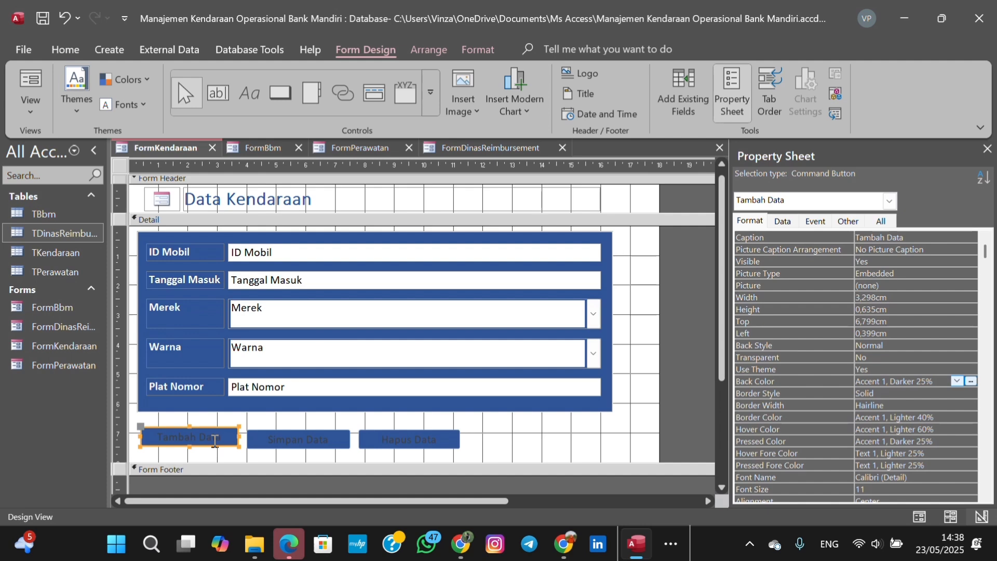
left_click(298, 440, "shift")
left_click(390, 439, "shift")
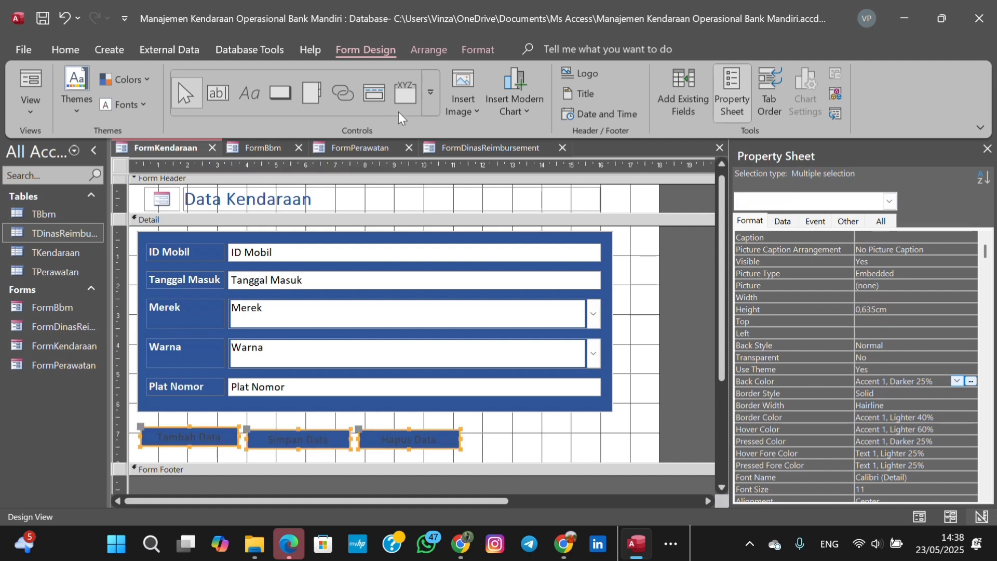
left_click(64, 49)
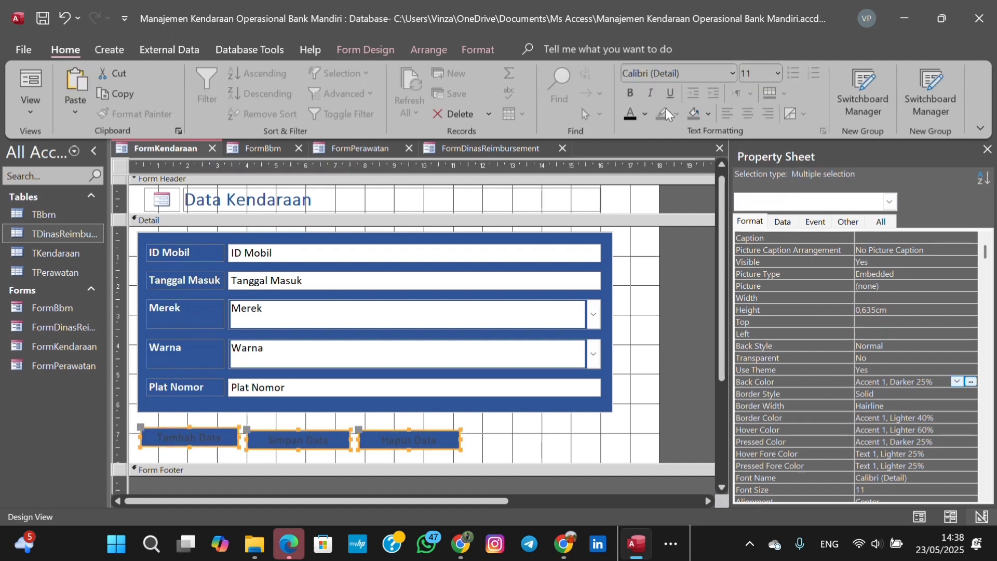
left_click(644, 116)
left_click(643, 185)
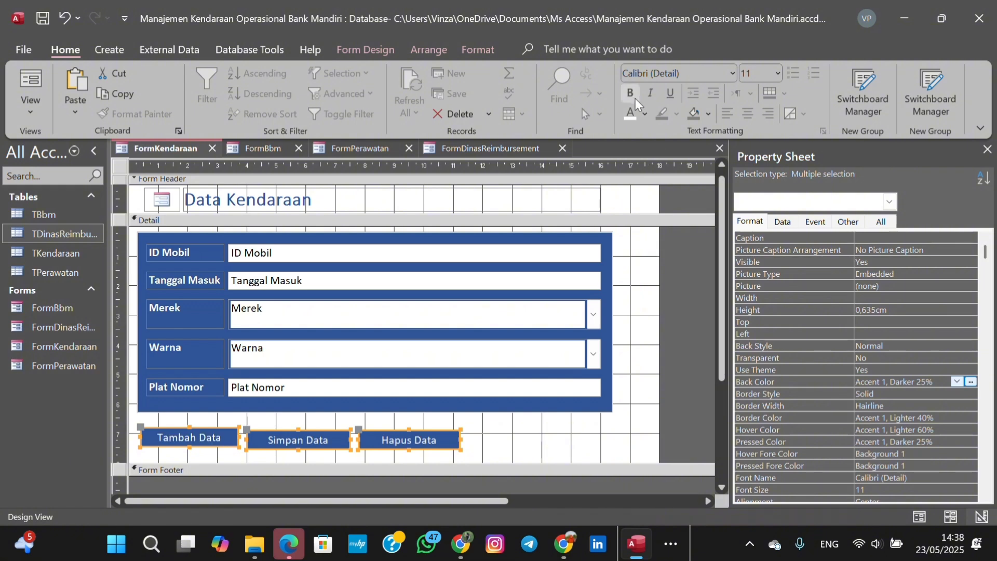
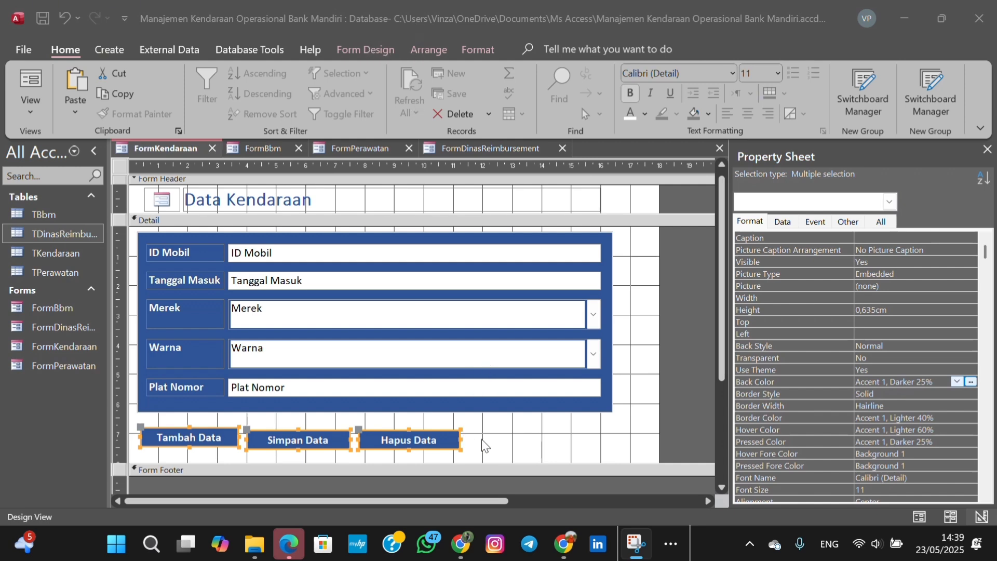
left_click(430, 440)
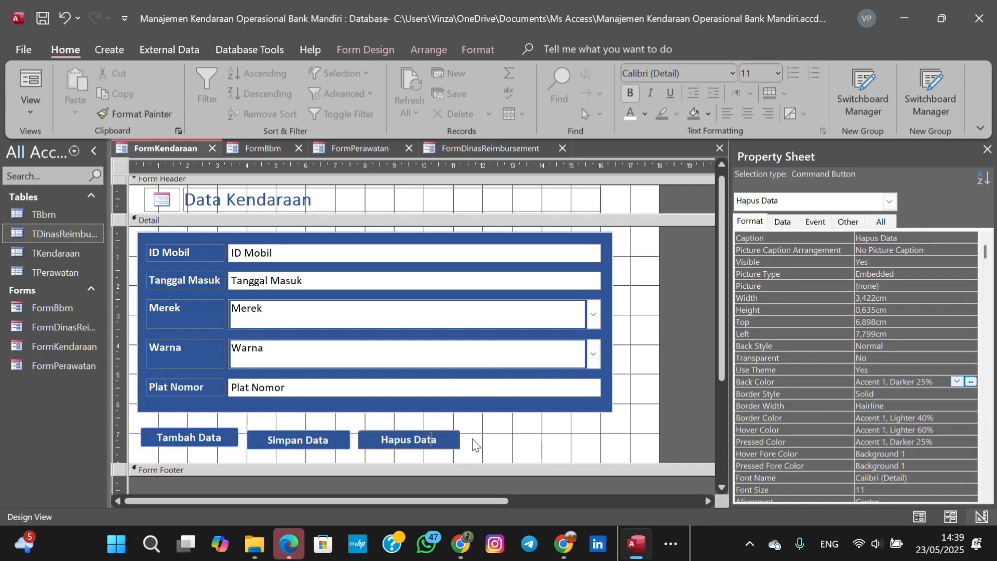
Move the Hapus Data button to about 12.9 cm from the form's left edge and center Simpan Data level with it.
left_click(496, 428)
left_click(445, 447)
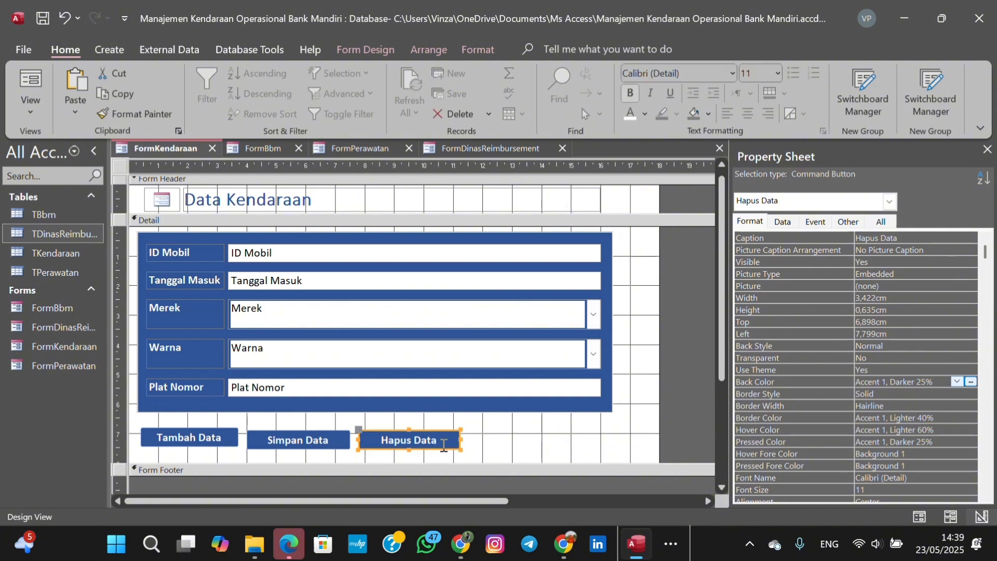
left_click_drag(446, 451, 593, 455)
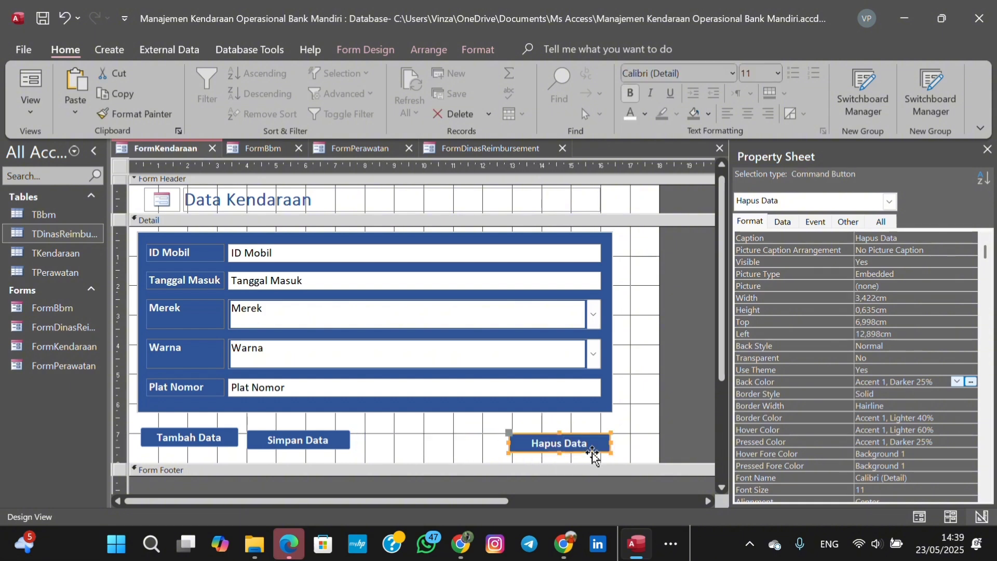
left_click(335, 441)
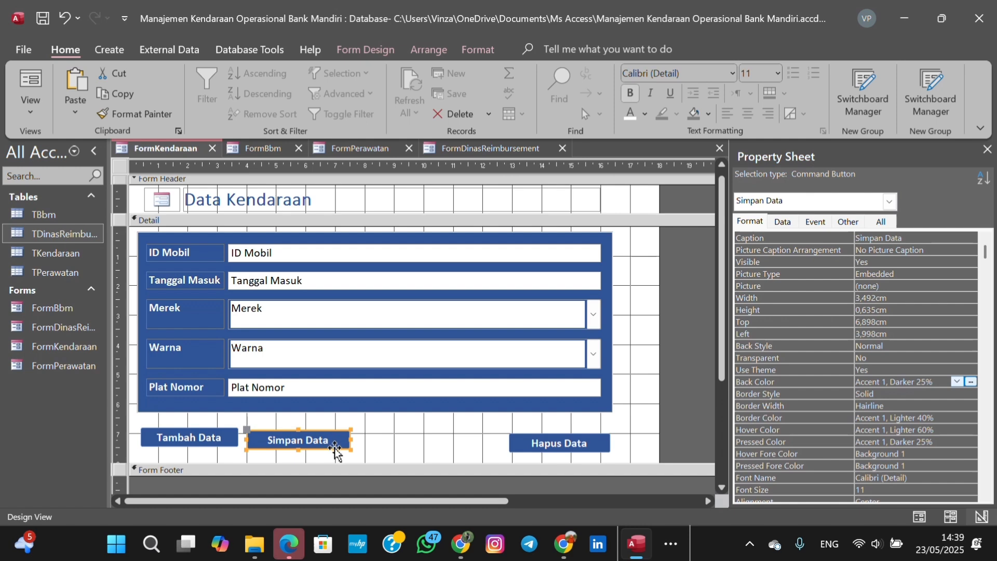
left_click_drag(335, 441, 429, 454)
Align Tambah Data level with the other buttons and widen it to about 5 cm, then extend Simpan Data and Hapus Data leftward to about 4.8 cm.
left_click(221, 440)
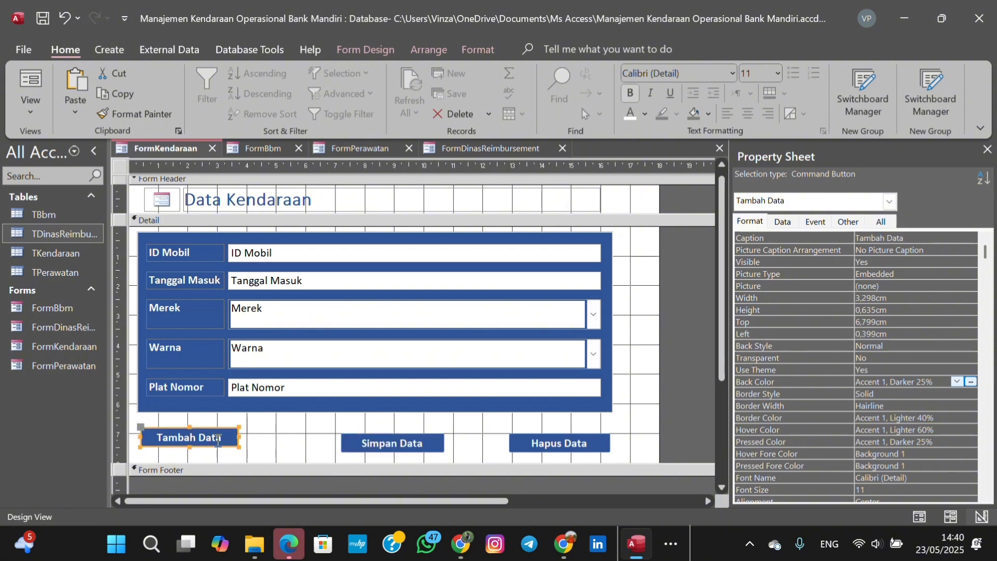
left_click_drag(217, 454, 302, 443)
left_click(366, 443)
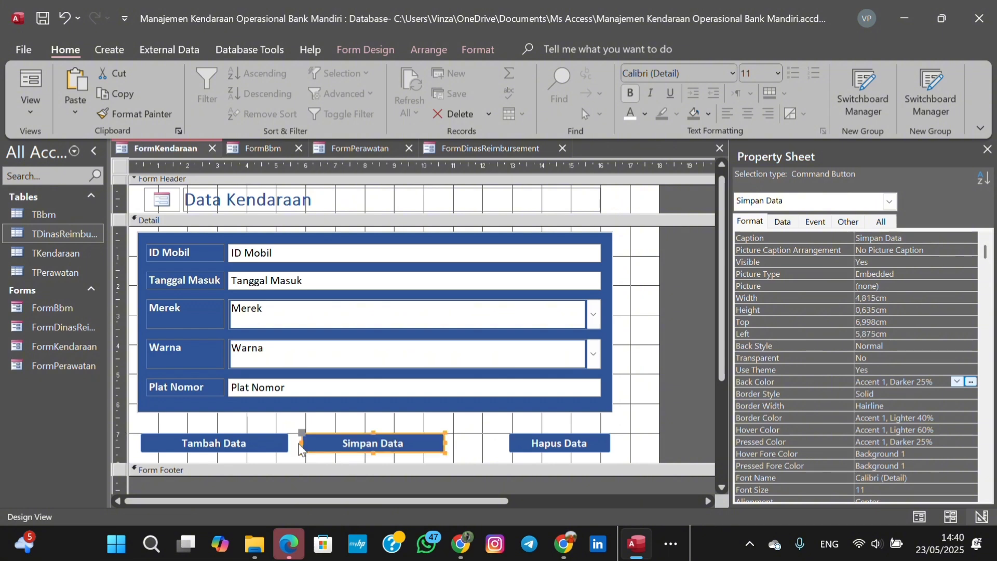
left_click(535, 444)
left_click_drag(508, 442, 467, 447)
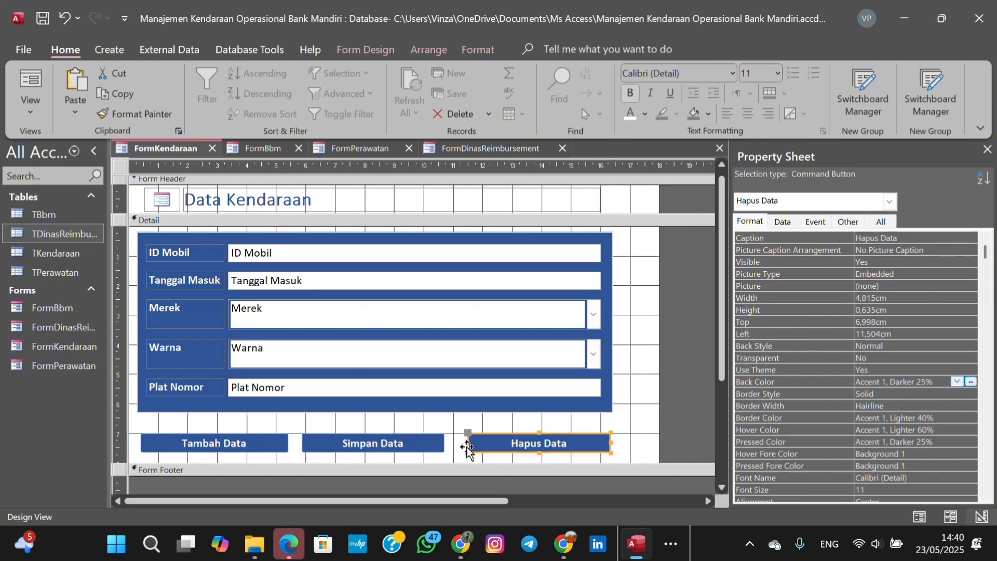
Even out the gaps by extending Simpan Data slightly rightward and Hapus Data slightly leftward to a width of about 4.9 cm.
left_click(431, 448)
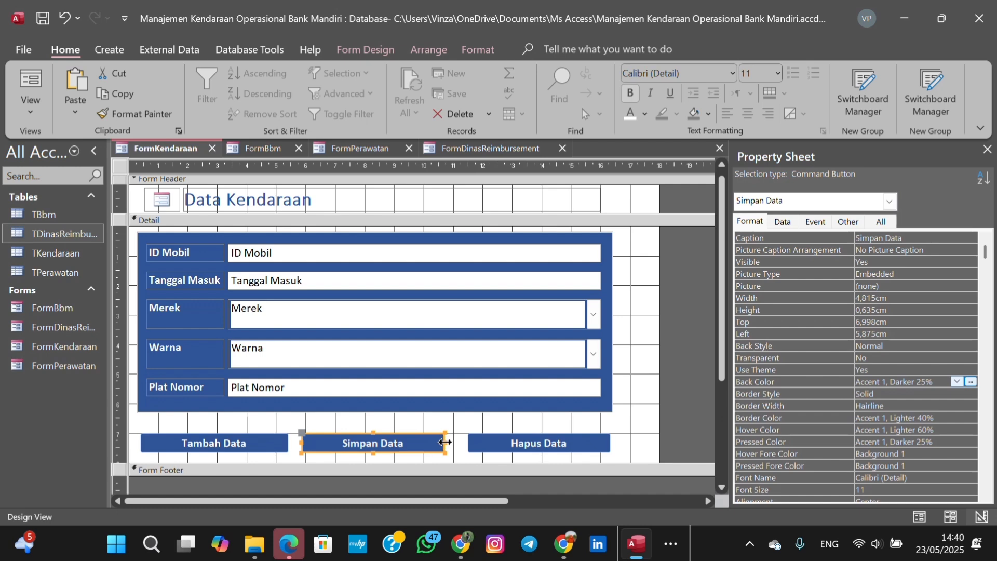
left_click_drag(450, 443, 466, 444)
left_click(471, 443)
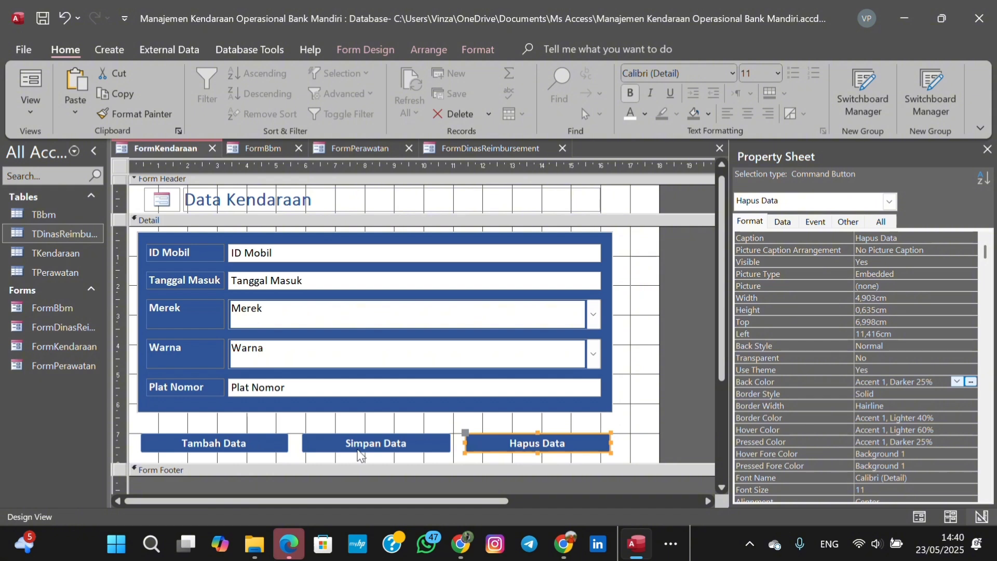
left_click(359, 448, "shift")
left_click(252, 444, "shift")
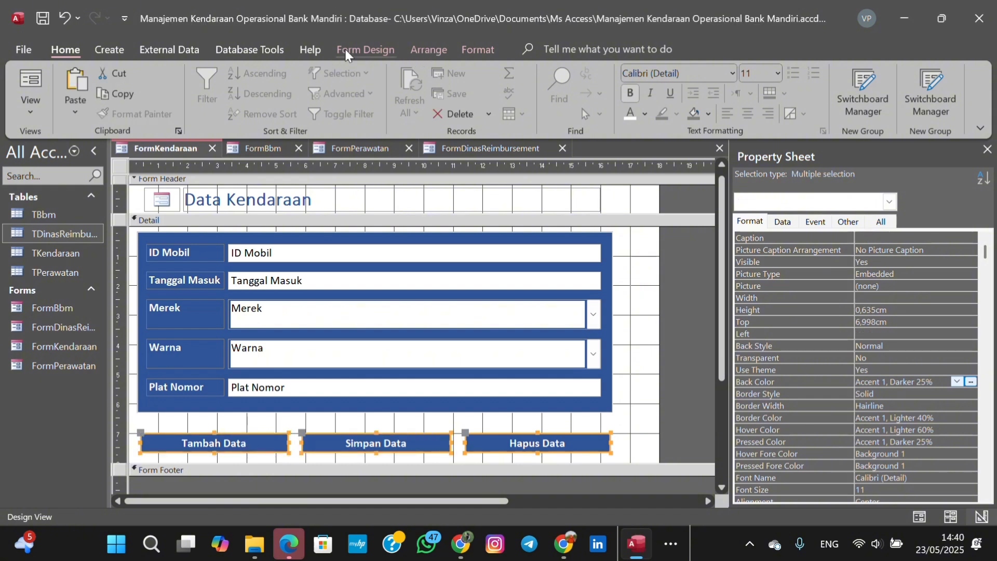
left_click(314, 48)
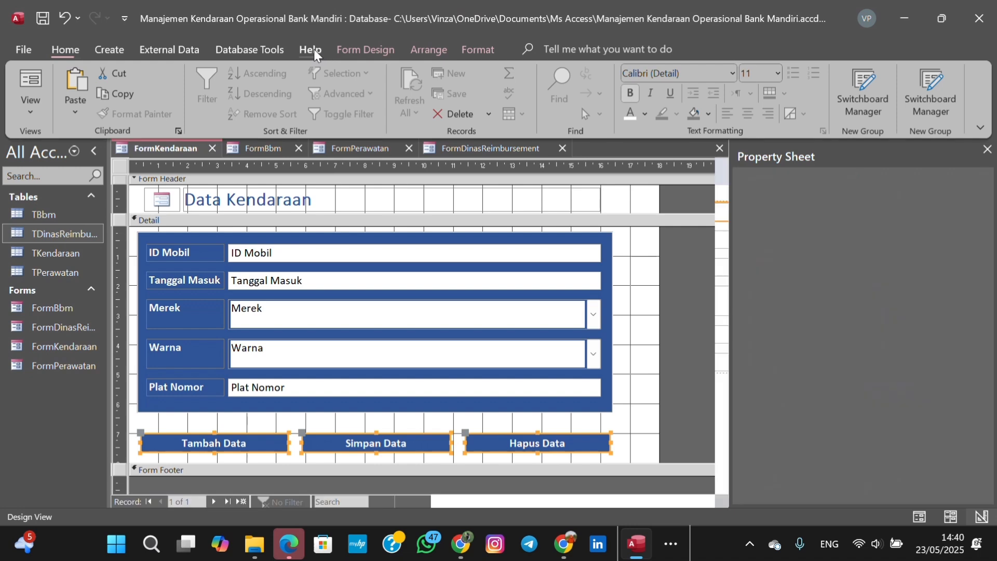
left_click(359, 50)
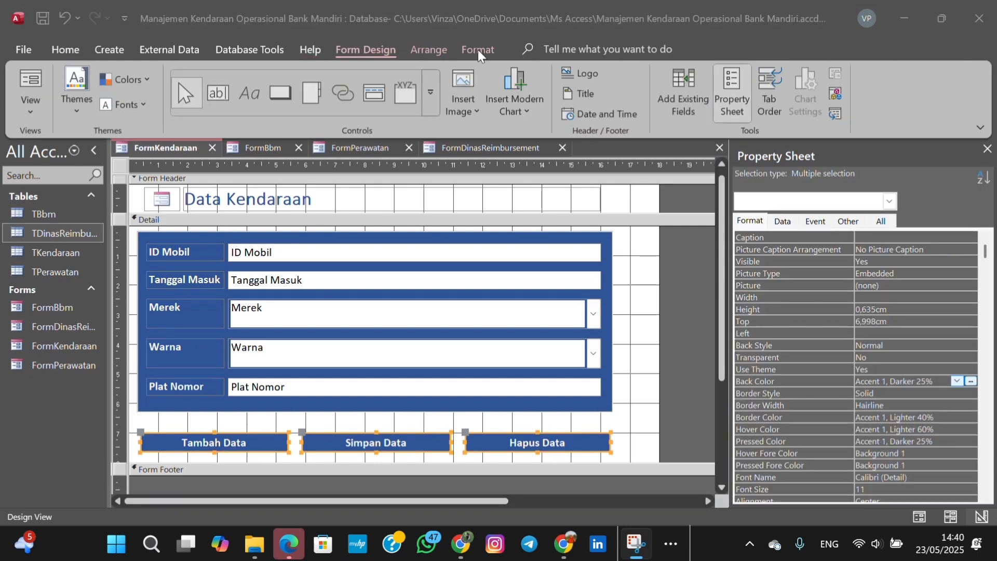
left_click(312, 50)
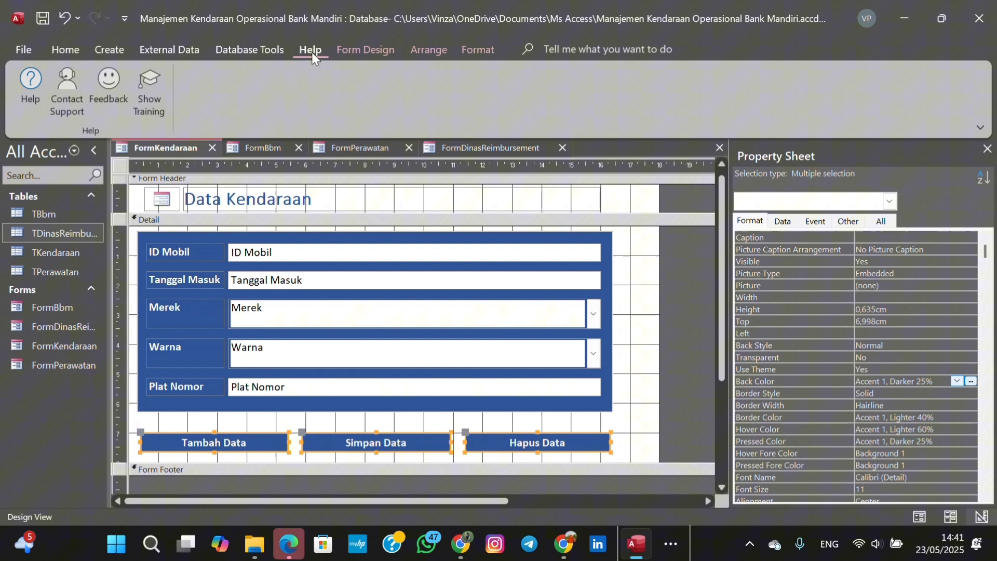
left_click(364, 51)
left_click(429, 54)
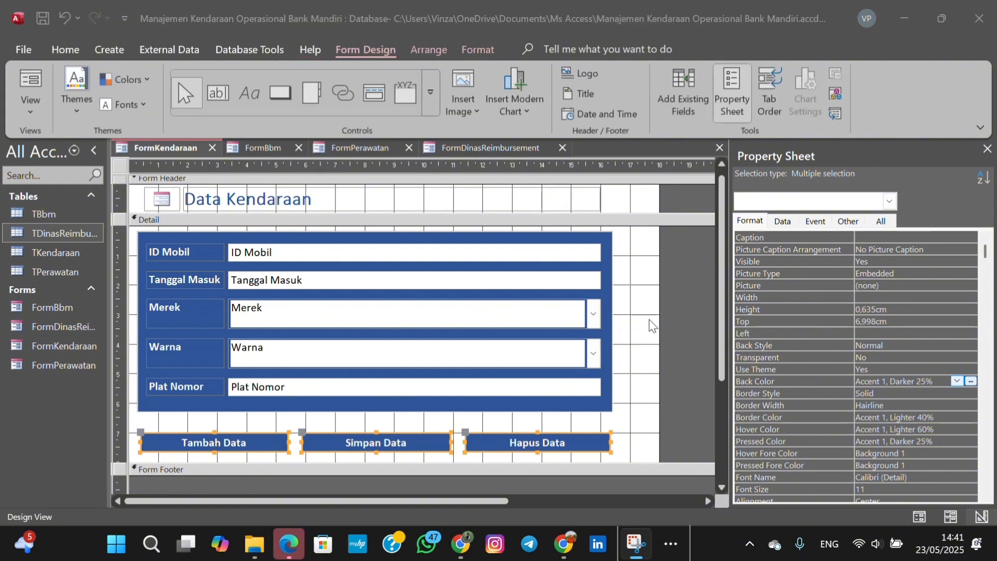
left_click(674, 319)
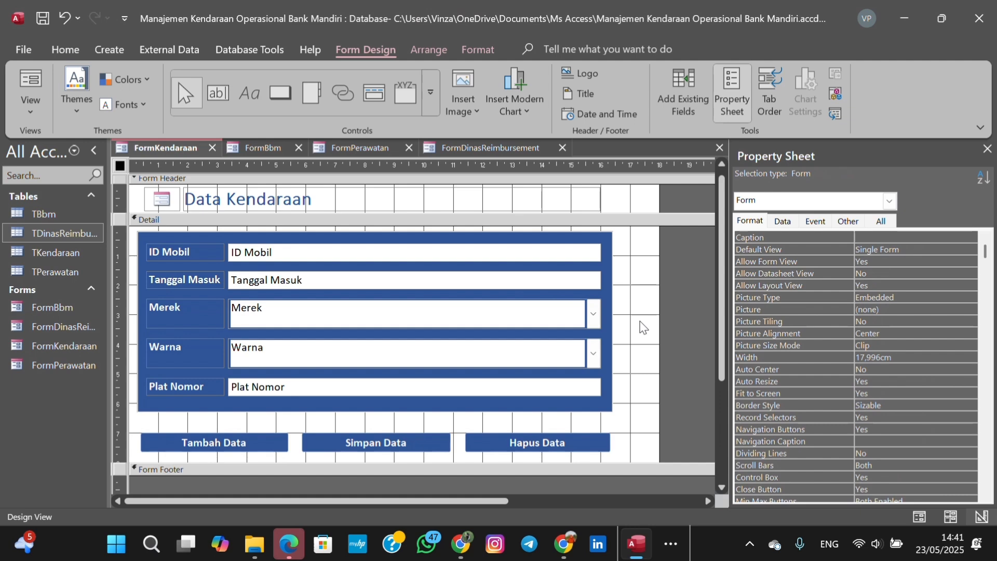
Draw a small command button about 0.6 cm wide and 0.8 cm high just outside the blue panel's upper-right corner.
left_click(274, 92)
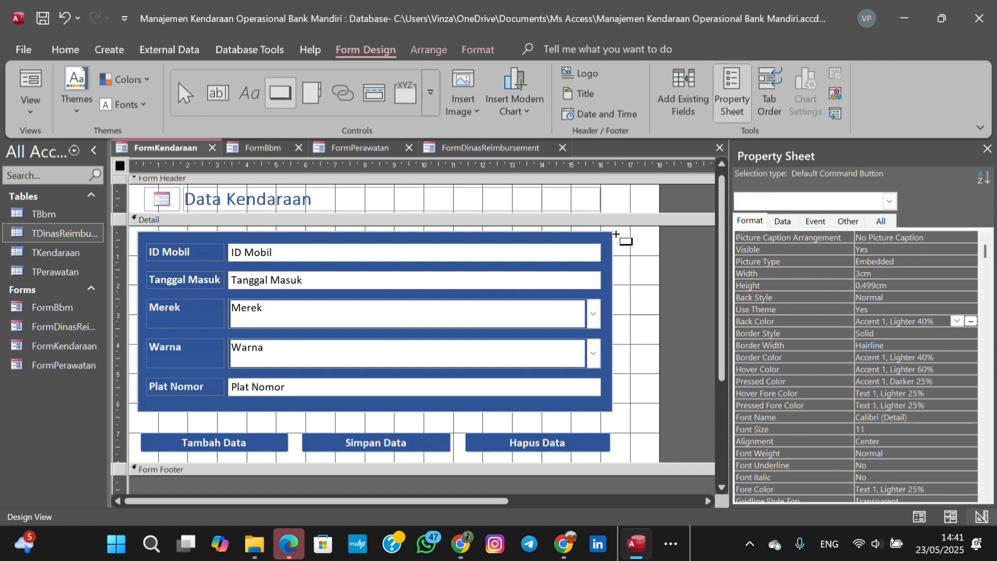
left_click_drag(616, 233, 631, 257)
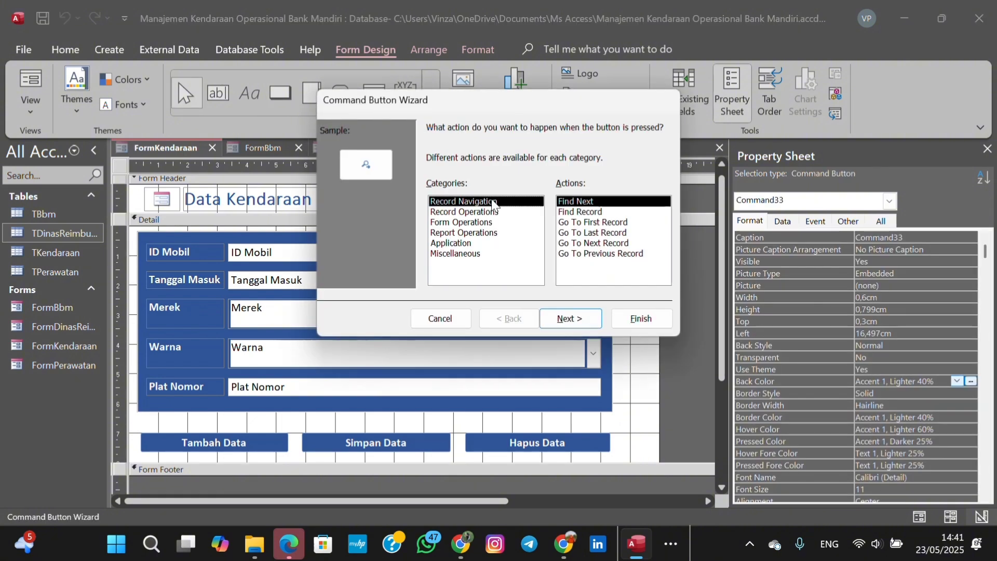
Make the new command button go to the next record with the Go To Next picture, and set its back color to Accent 1, Darker 25%.
left_click(583, 244)
left_click(592, 318)
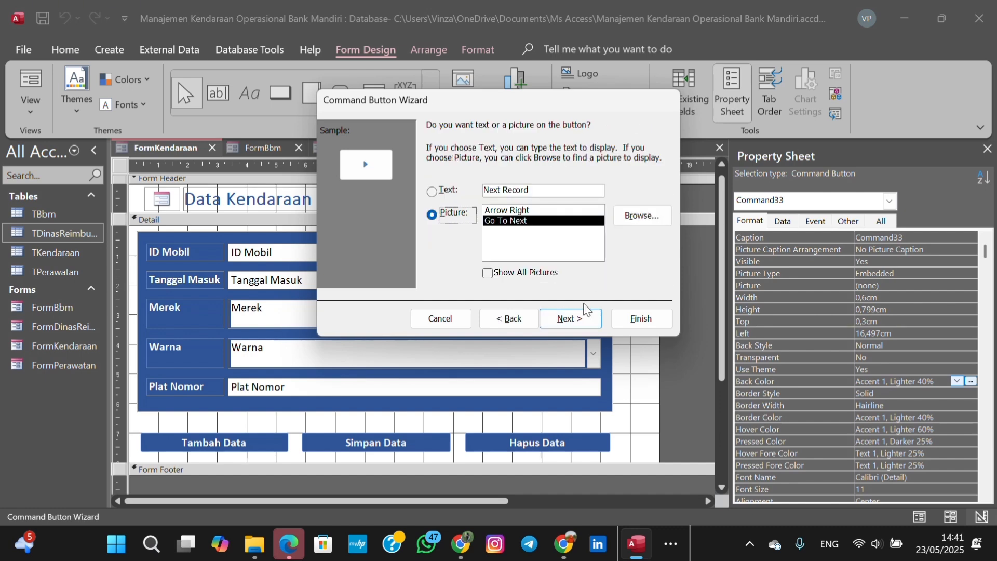
left_click(639, 326)
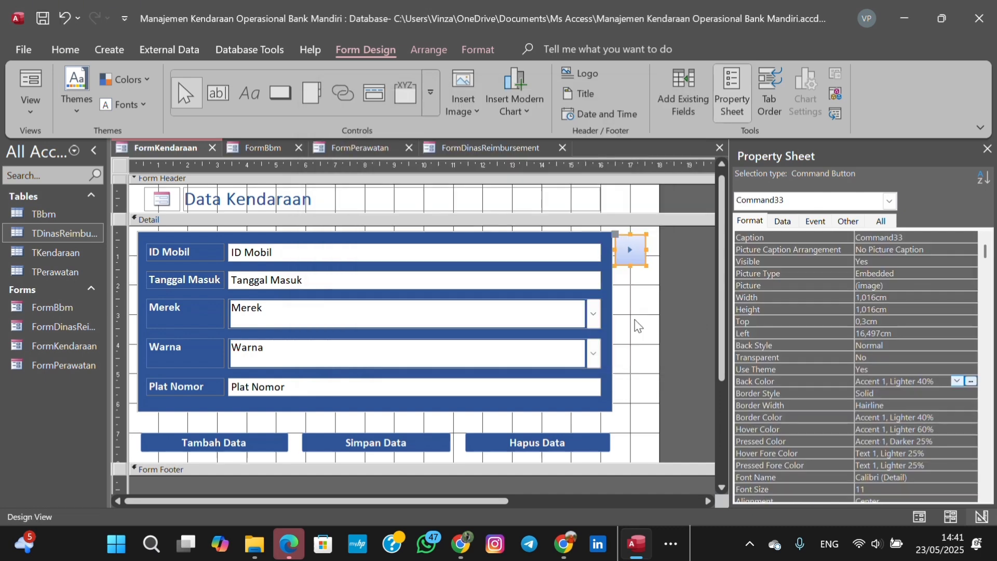
left_click(956, 381)
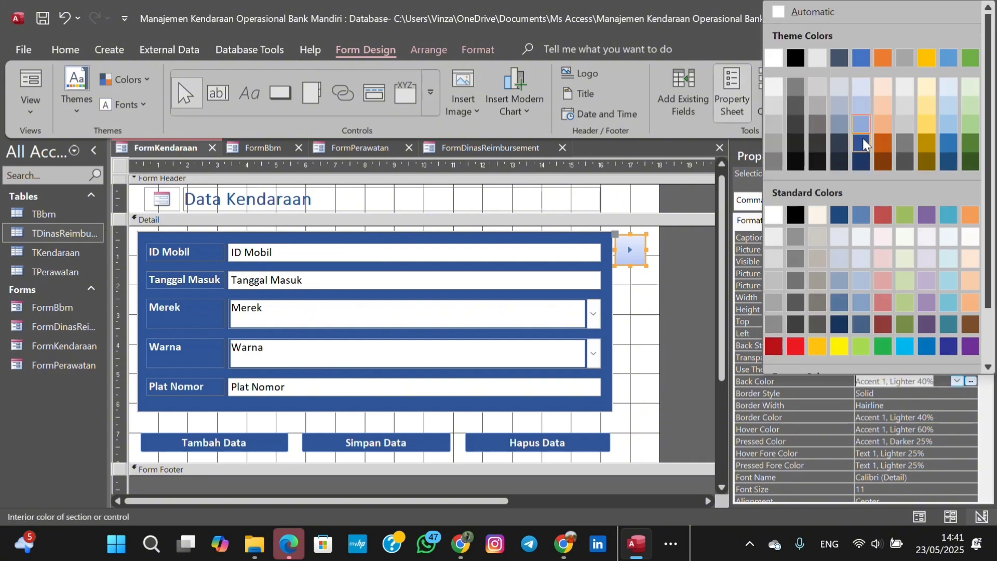
left_click(862, 137)
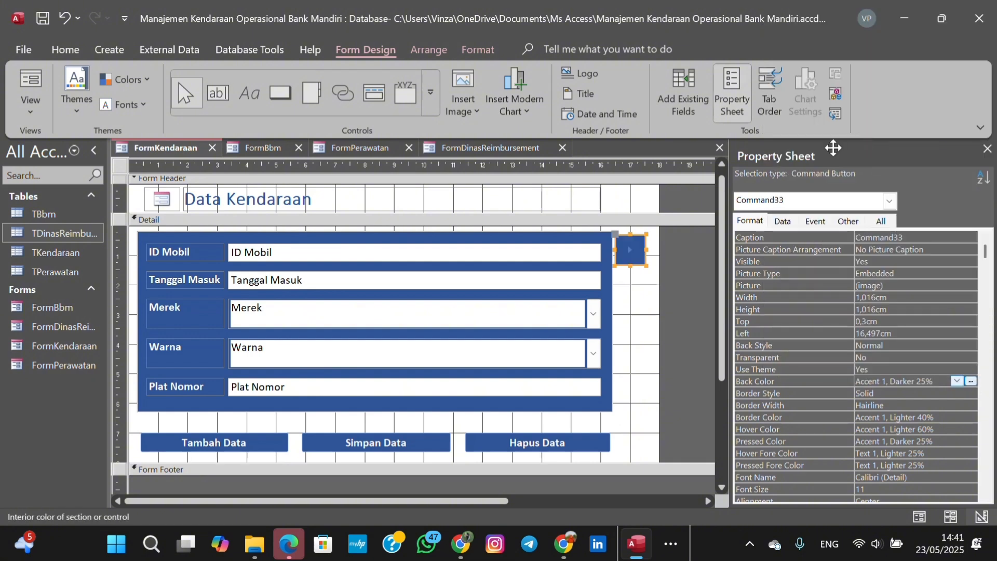
Shrink the next-record button to about 0.8 × 0.89 cm and move it right to about 17.1 cm from the form's left edge.
left_click(637, 259)
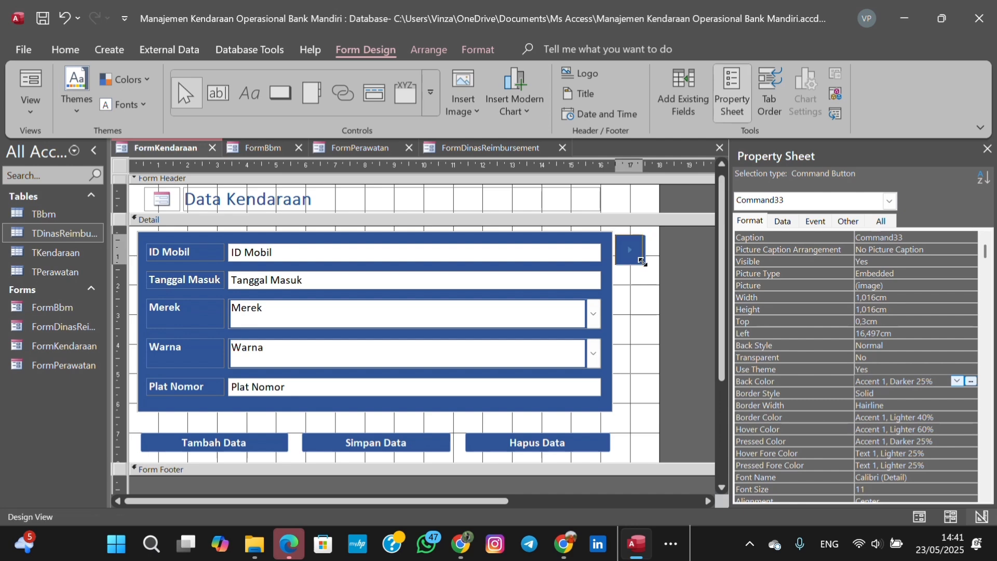
left_click_drag(637, 260, 631, 254)
left_click(643, 280)
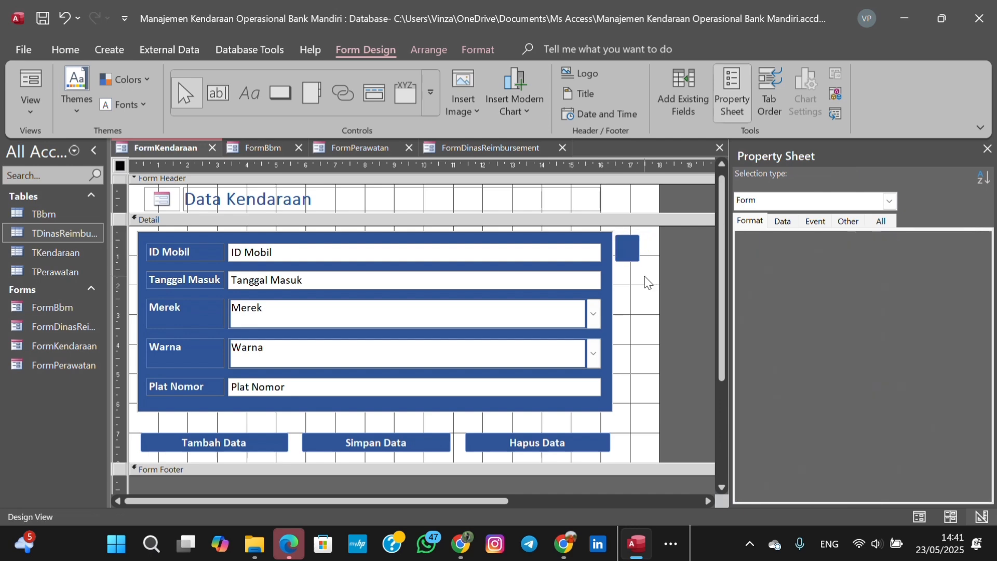
left_click(630, 247)
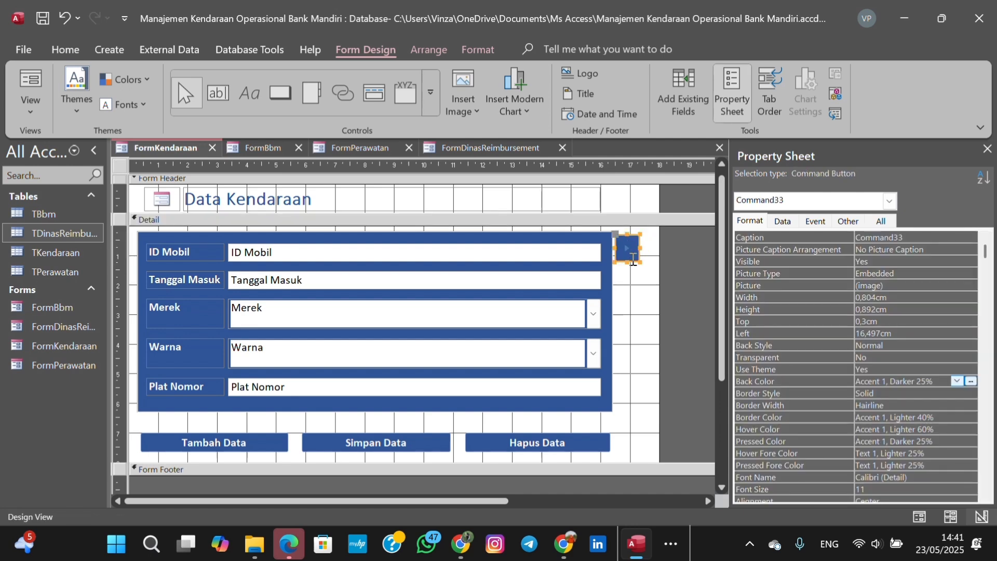
left_click_drag(634, 261, 653, 259)
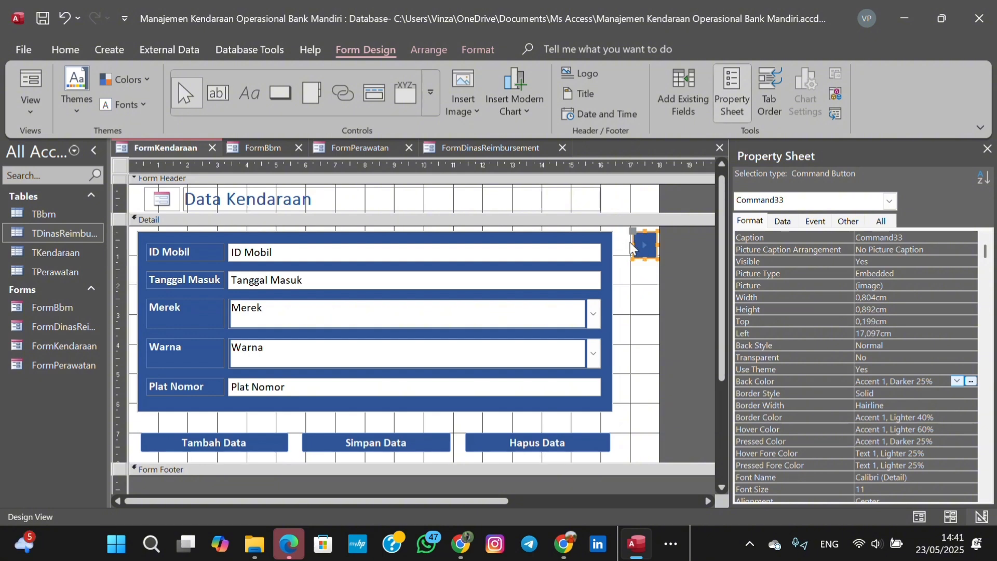
Add a second command button beside the vehicle data fields with the Record Navigation action Go To Previous Record and its default picture.
left_click(282, 98)
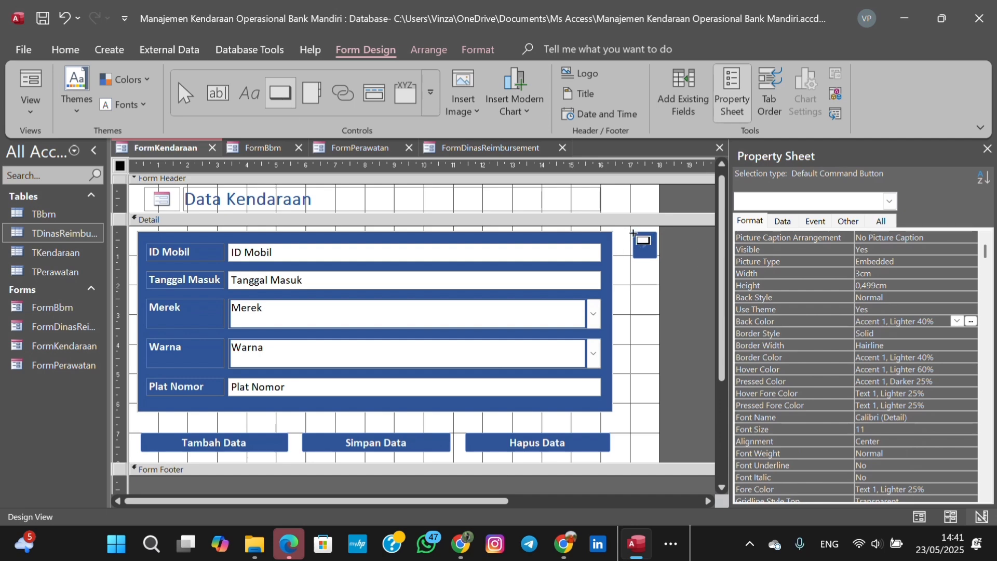
left_click_drag(635, 234, 658, 261)
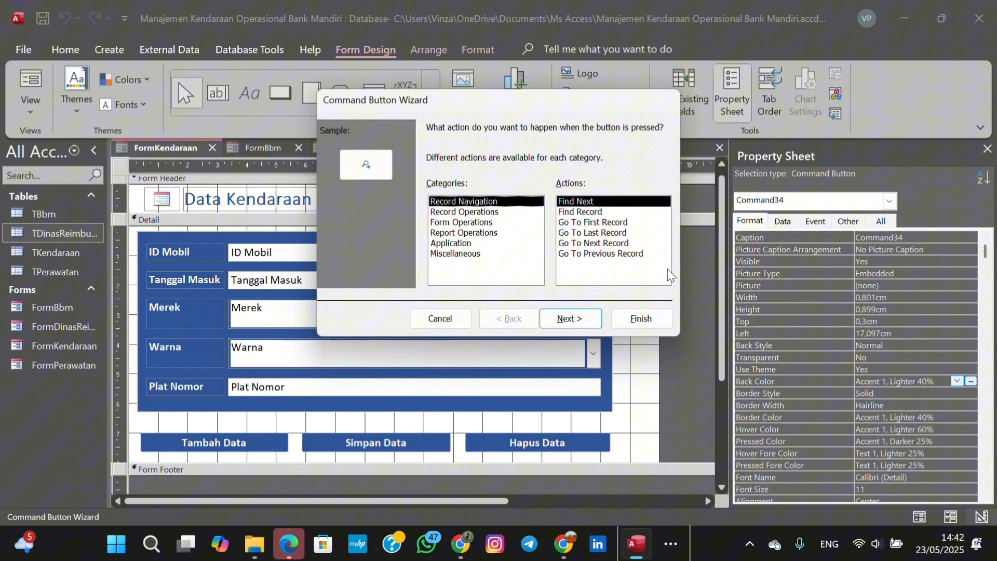
left_click(595, 256)
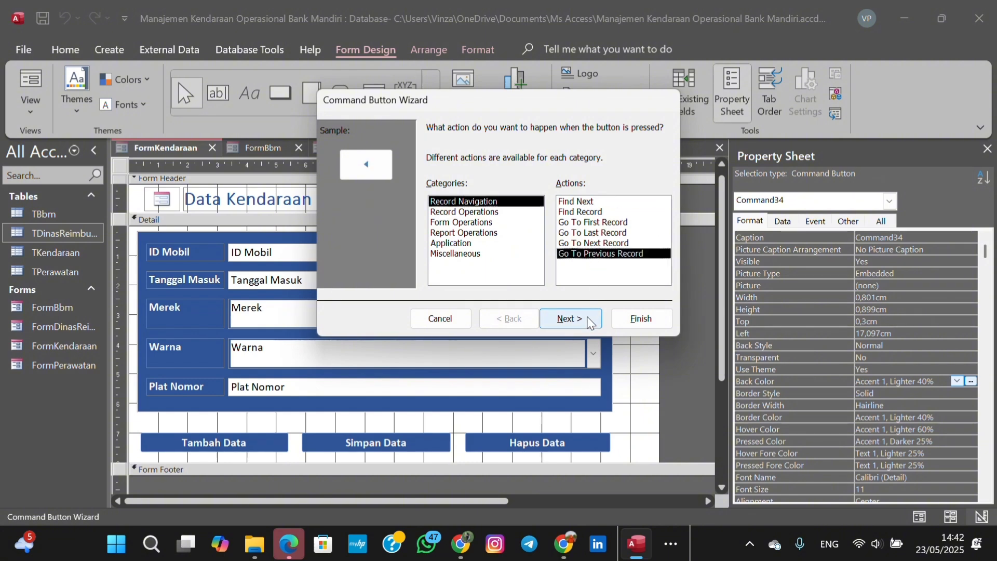
left_click(639, 320)
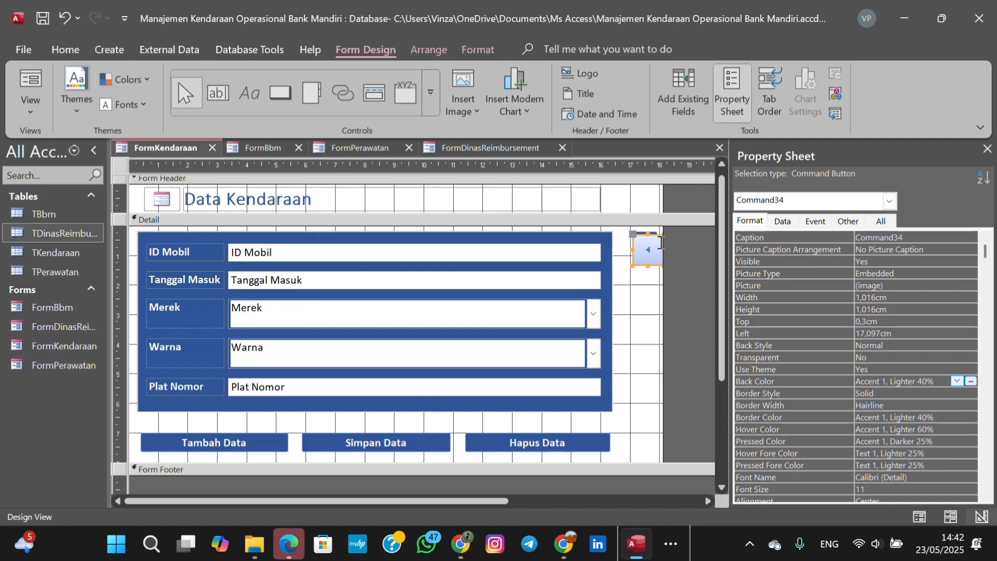
Move the previous-record button next to the blue data panel and set its back color to Accent 1, Darker 25%.
left_click_drag(651, 256, 633, 254)
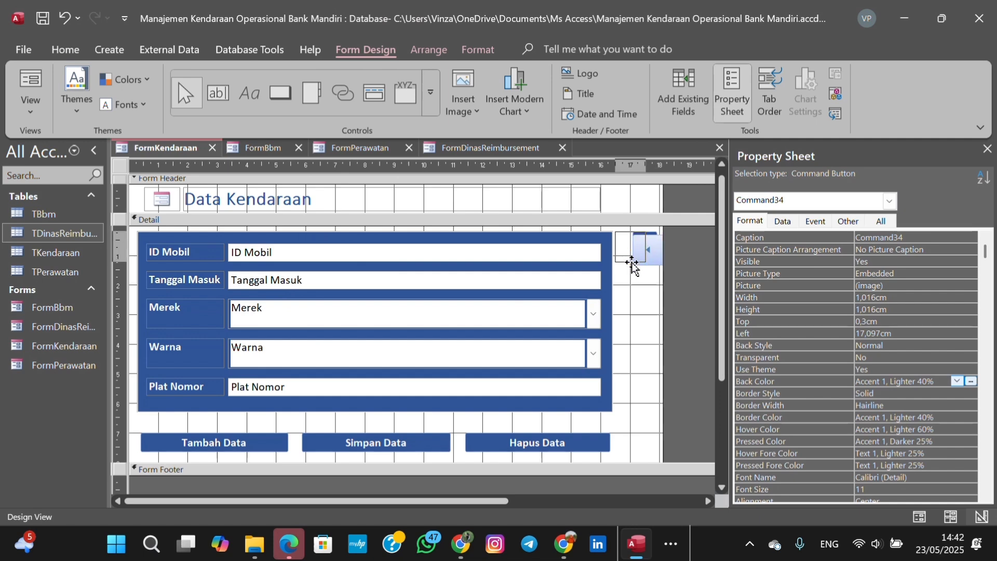
left_click(971, 381)
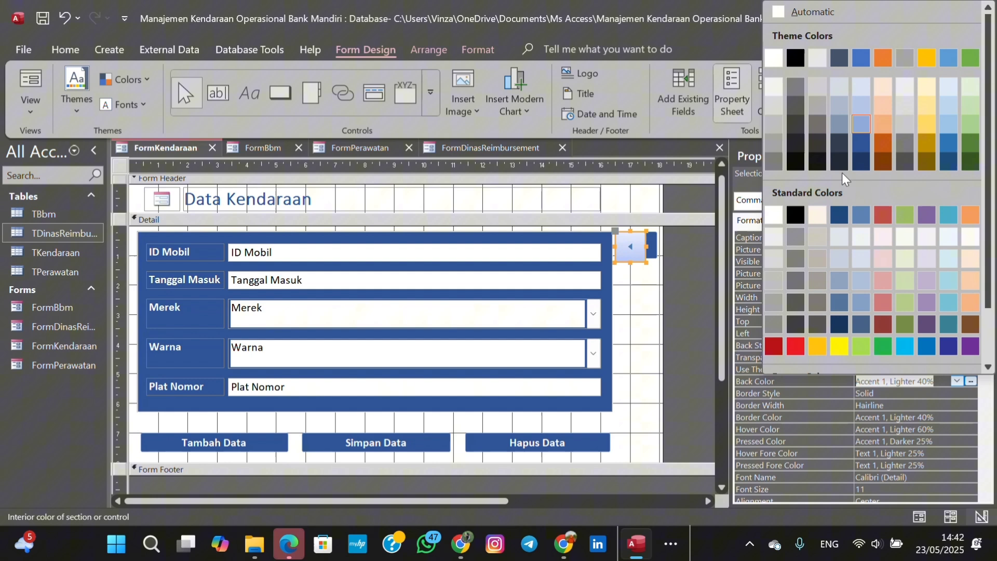
left_click(861, 142)
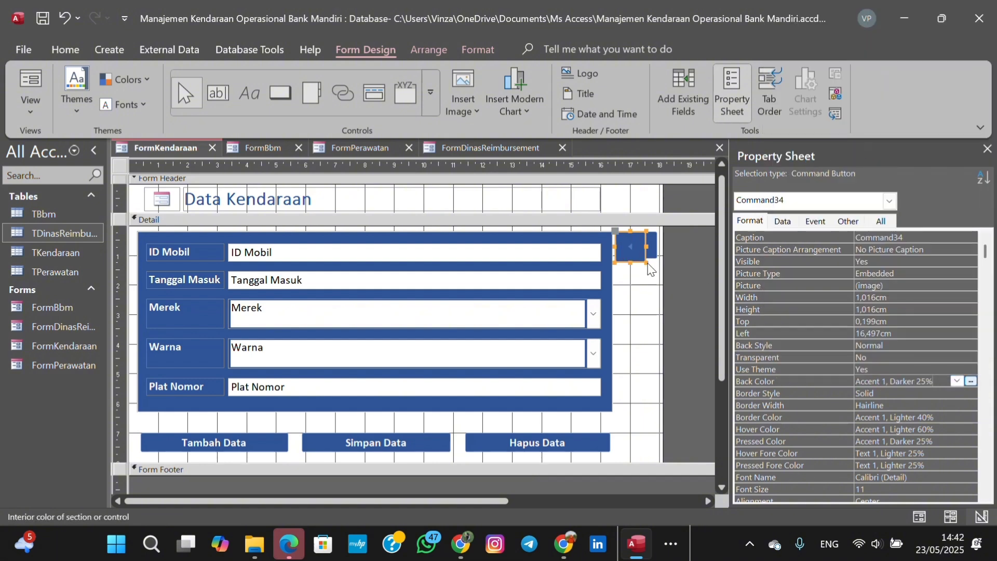
Resize the previous-record button to about 0.8 × 0.91 cm and place it between the data panel and the next-record button.
left_click_drag(646, 262, 654, 233)
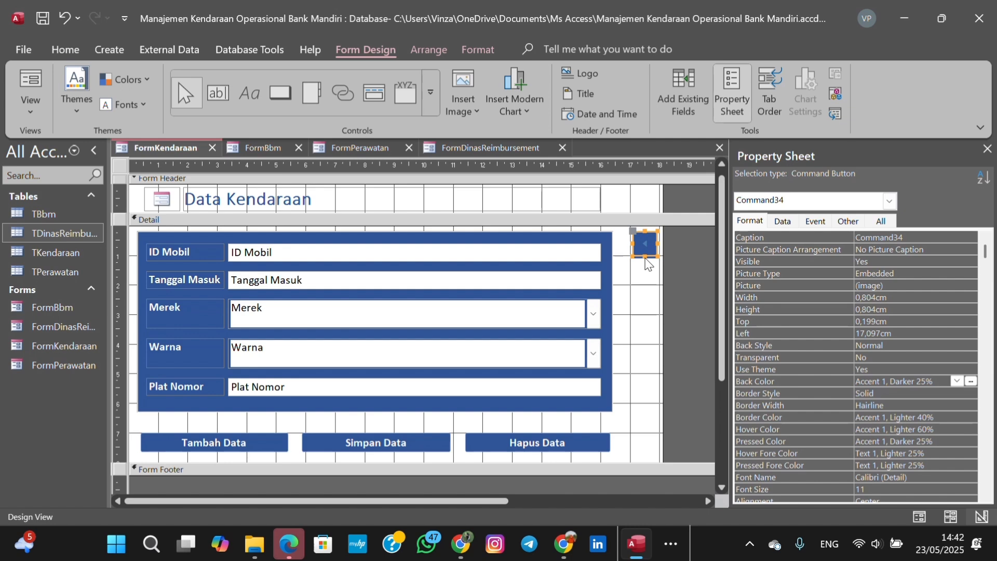
left_click_drag(646, 258, 647, 261)
left_click_drag(649, 252, 635, 260)
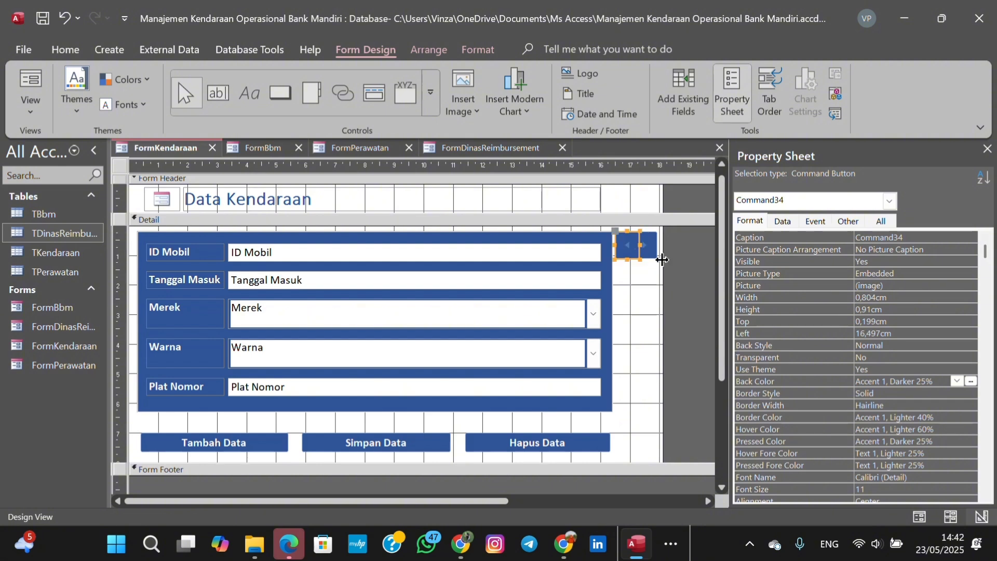
left_click(657, 270)
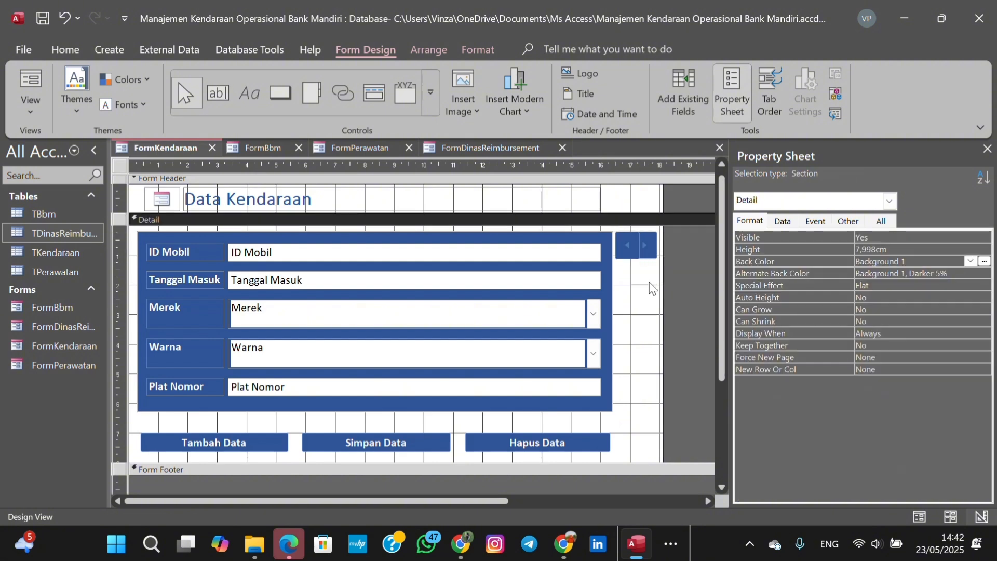
Narrow both navigation buttons, the previous-record one to about 0.61 cm, leaving a gap between them, and reduce the form width to about 18 cm.
left_click(631, 243)
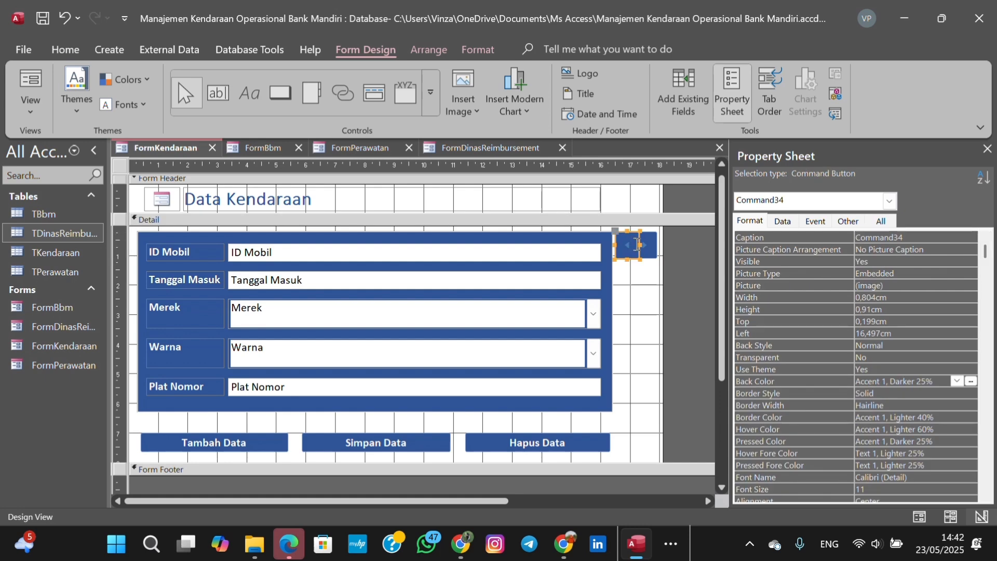
left_click(633, 244)
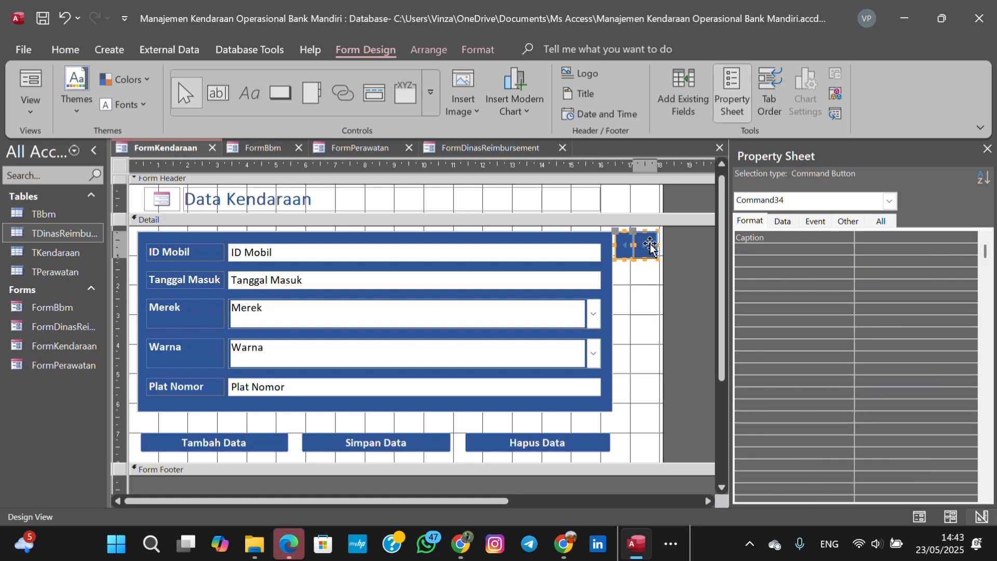
left_click_drag(632, 244, 640, 246)
left_click(626, 247)
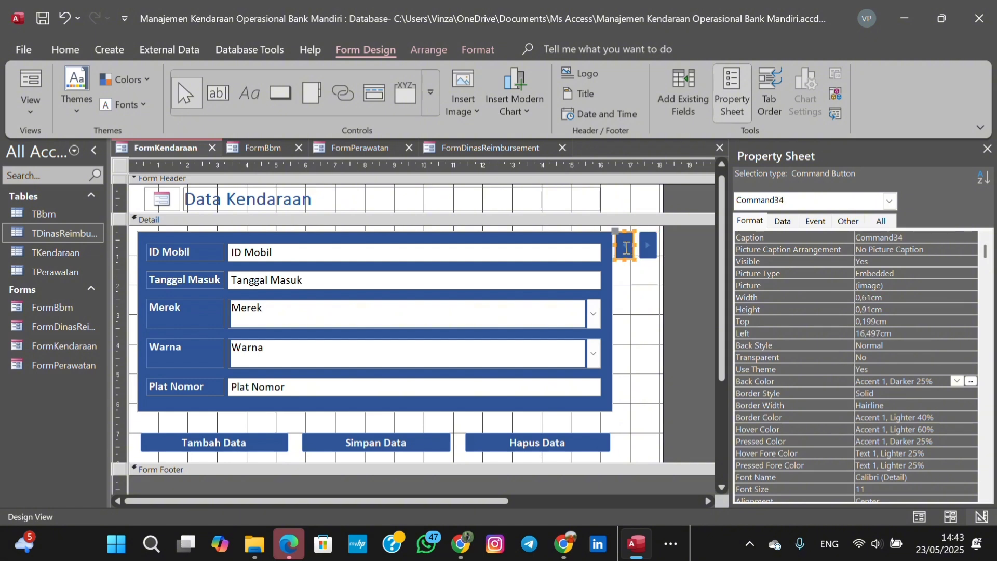
left_click_drag(663, 248, 660, 249)
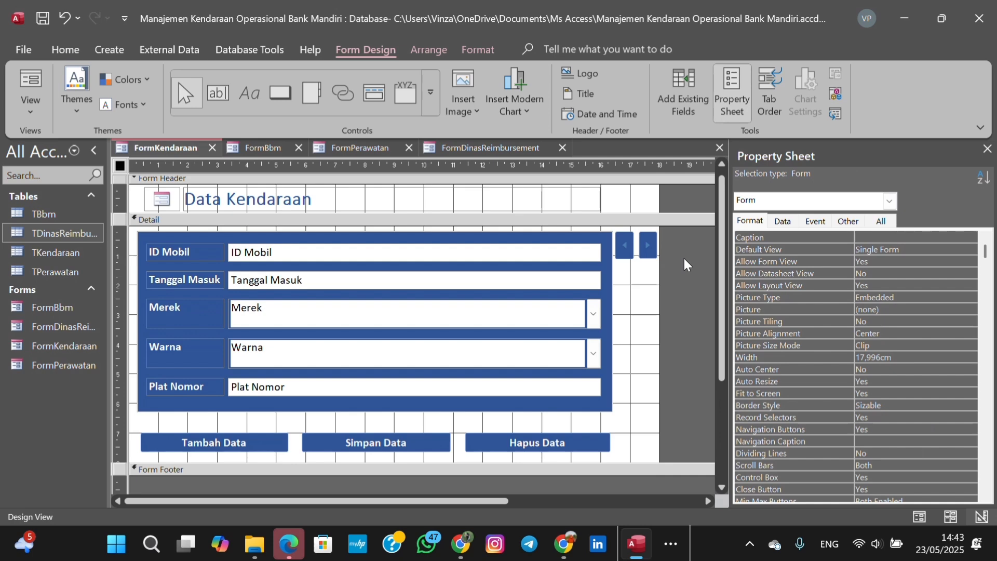
Try to turn the arrows on both navigation buttons white by setting the font color to Background 1.
left_click(625, 247)
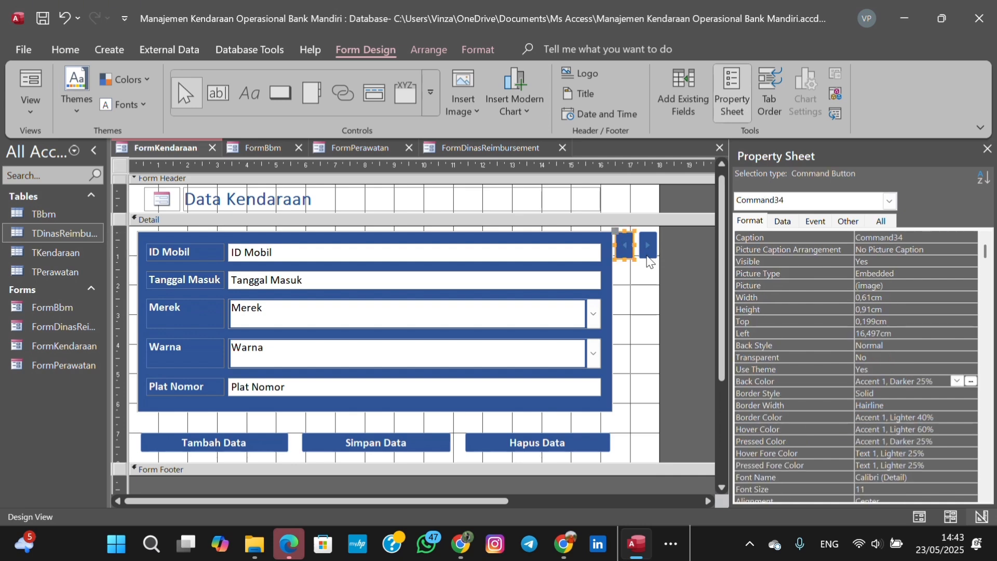
left_click(647, 255, "shift")
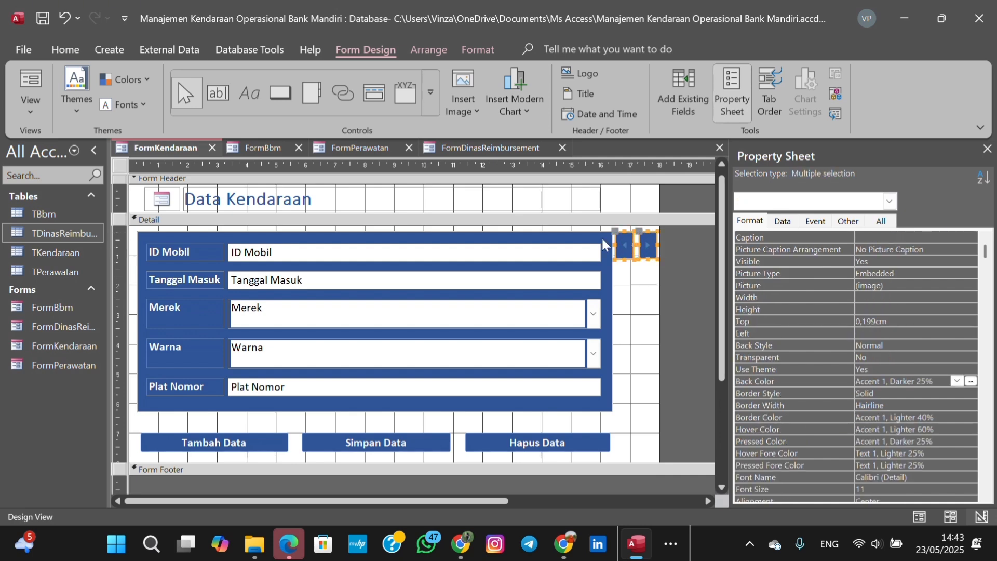
left_click(55, 50)
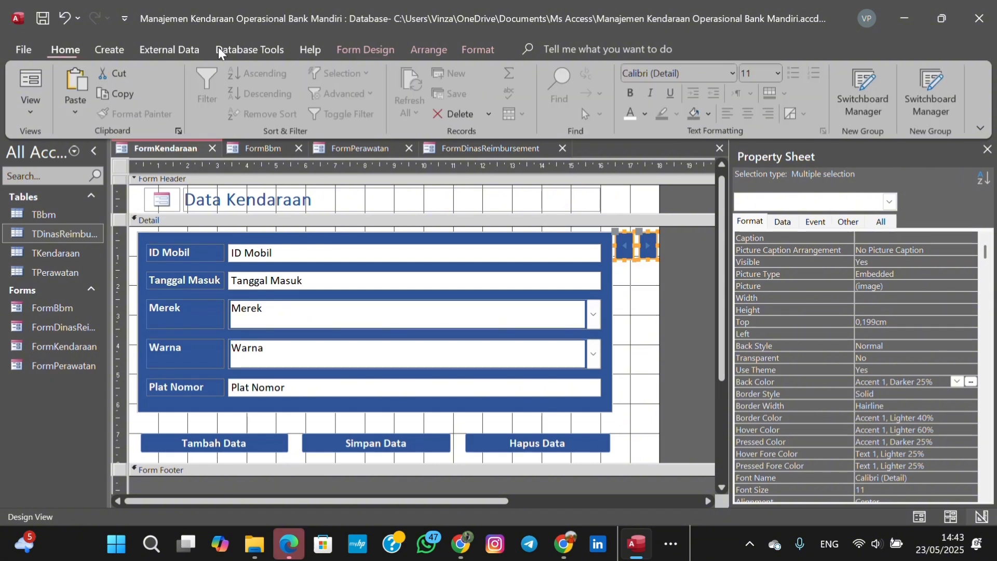
left_click(631, 116)
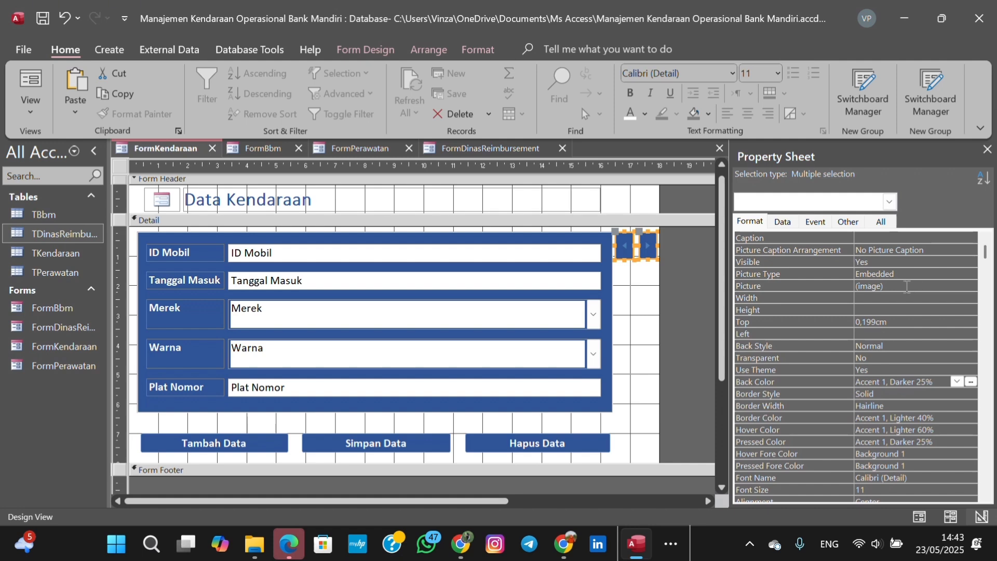
Open the Picture property of both navigation buttons for editing, leave it, and undo the latest changes.
left_click(907, 286)
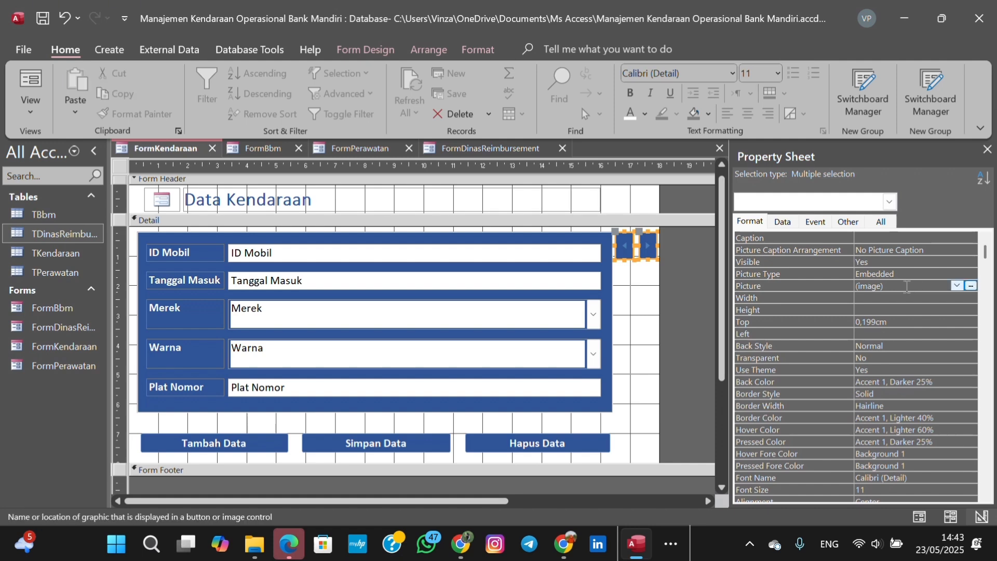
left_click(689, 300)
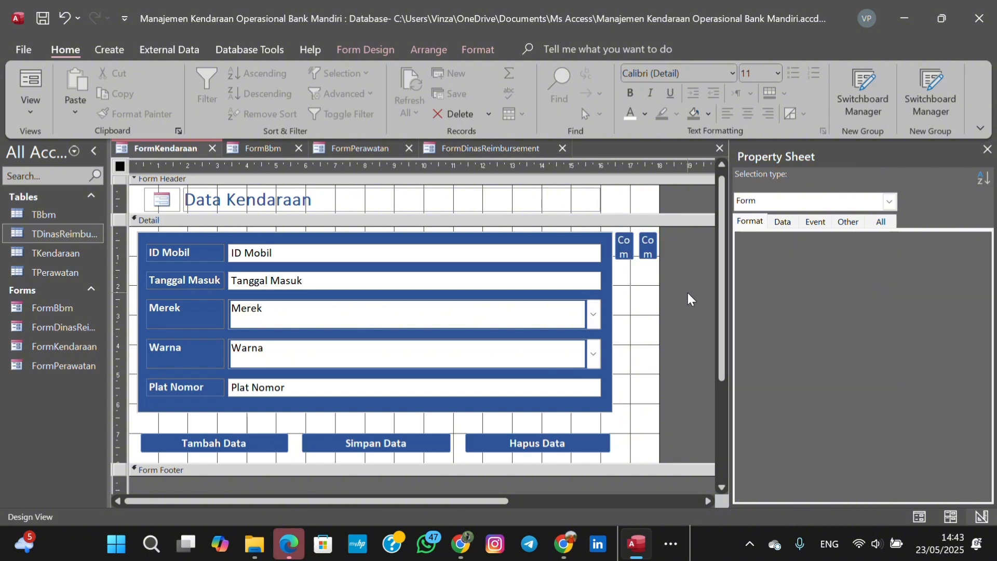
key("ctrl+z")
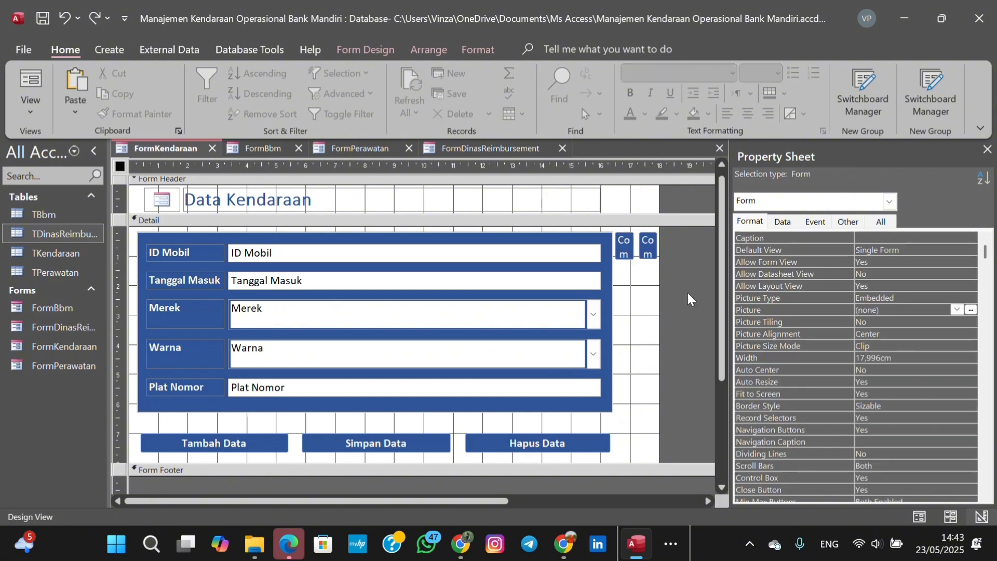
key("ctrl+z")
left_click(970, 311)
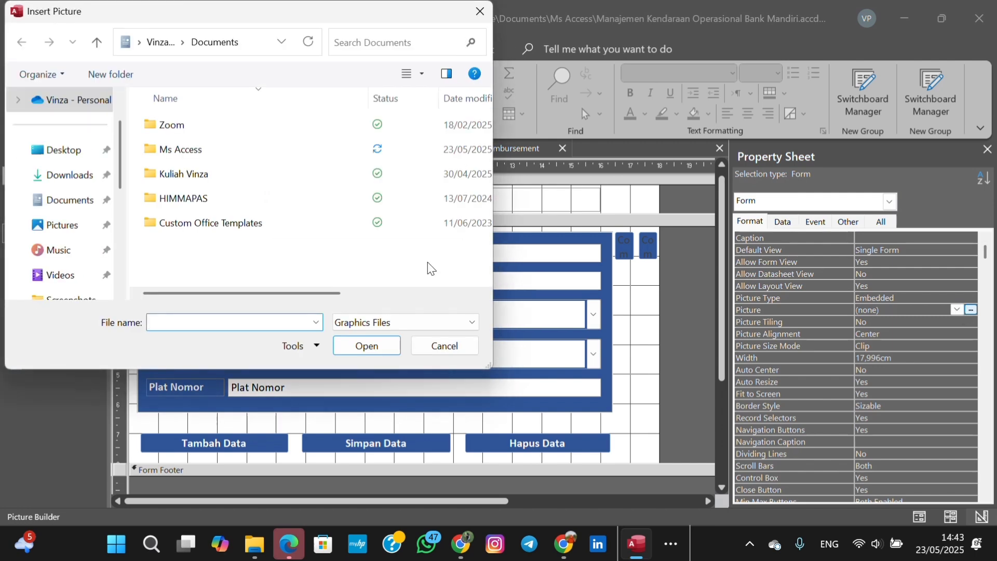
left_click(439, 345)
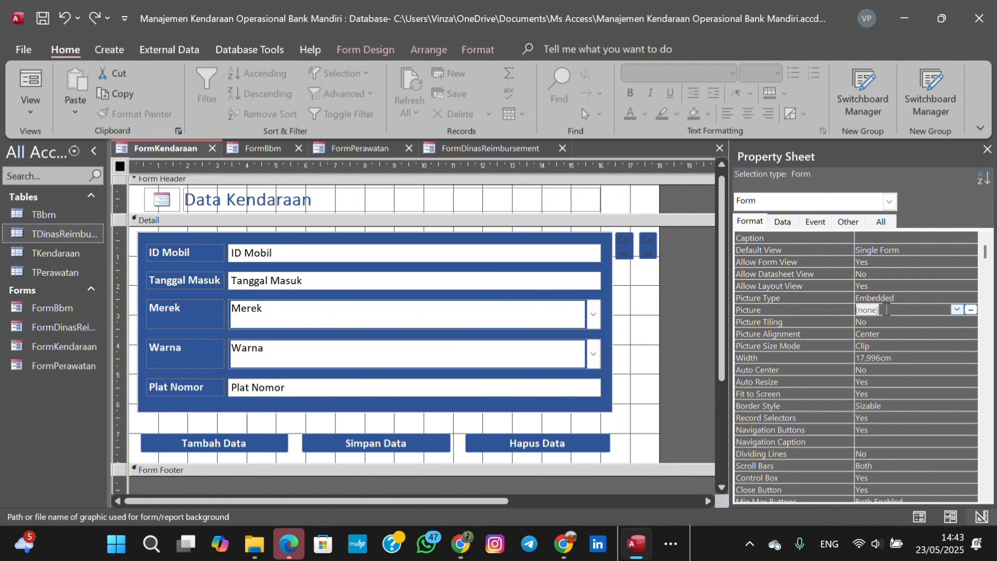
left_click(691, 340)
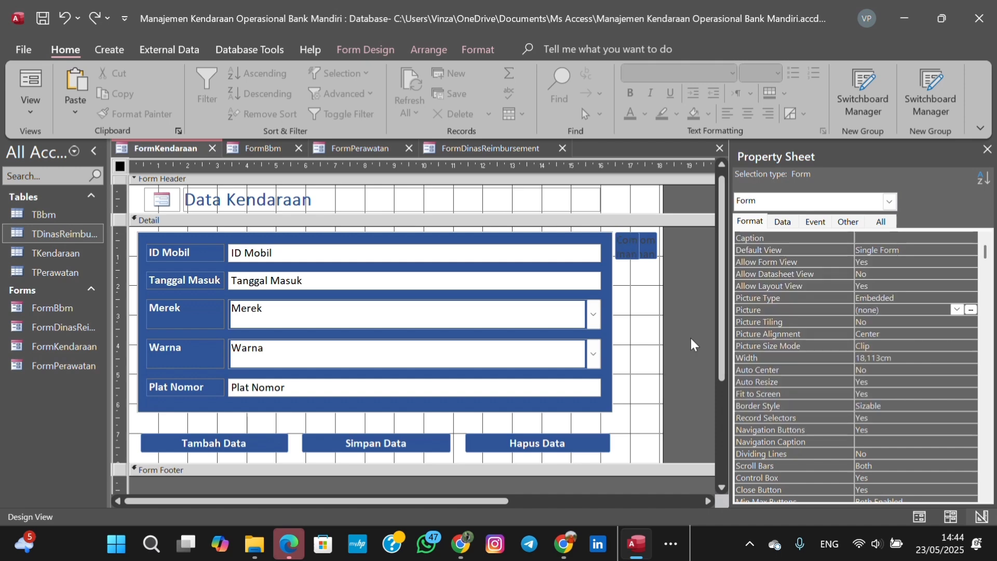
Redo the undone changes to the navigation buttons and undo them again.
left_click(92, 17)
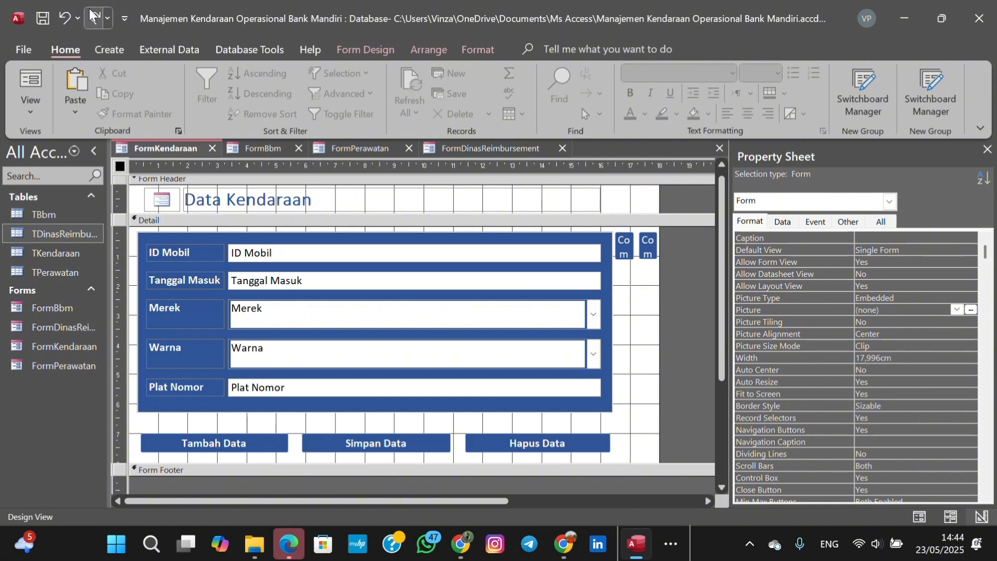
left_click(64, 16)
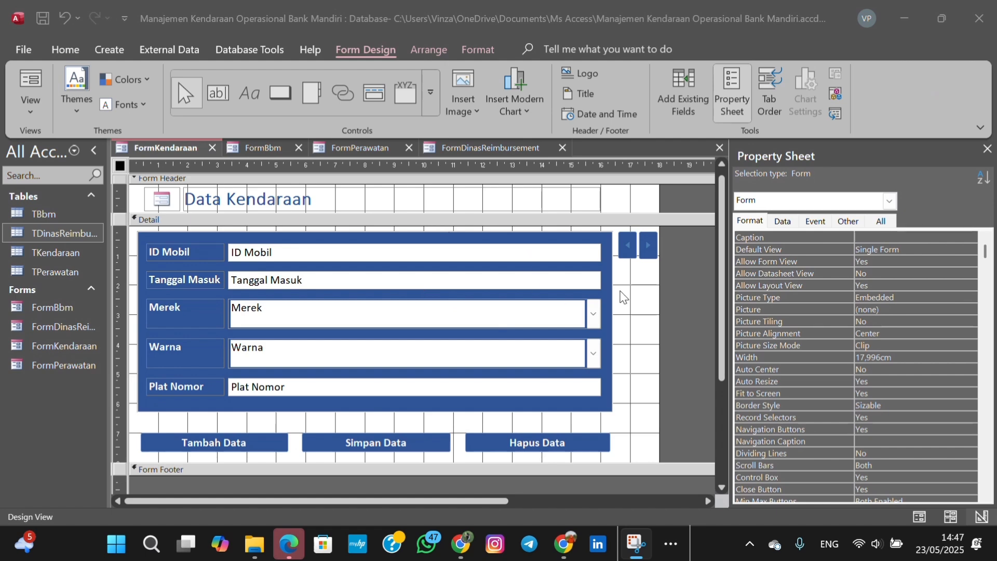
Try to copy the navigation and record buttons from FormKendaraan onto FormBbm, and undo the paste.
left_click(648, 249)
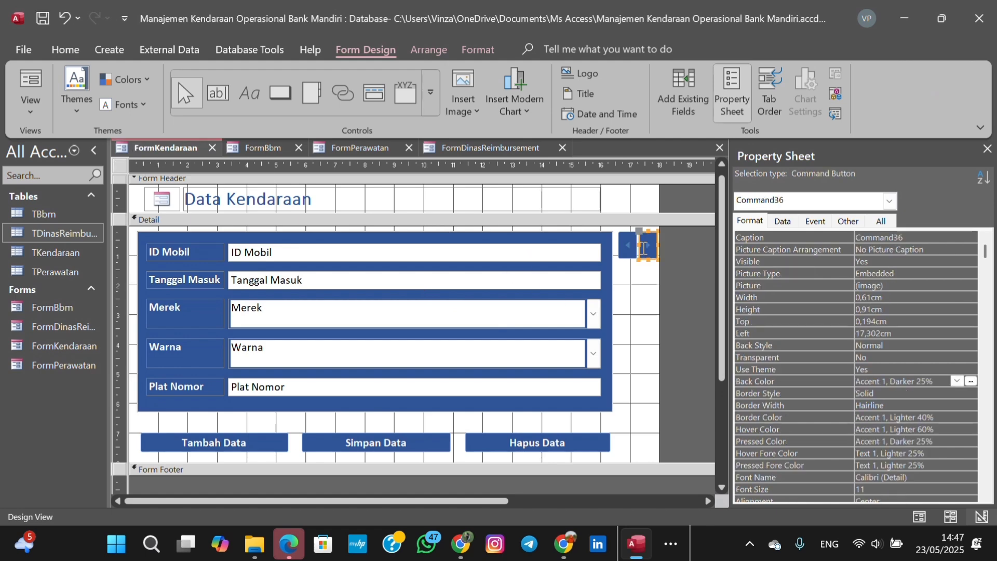
left_click(627, 246, "shift")
left_click(542, 444, "shift")
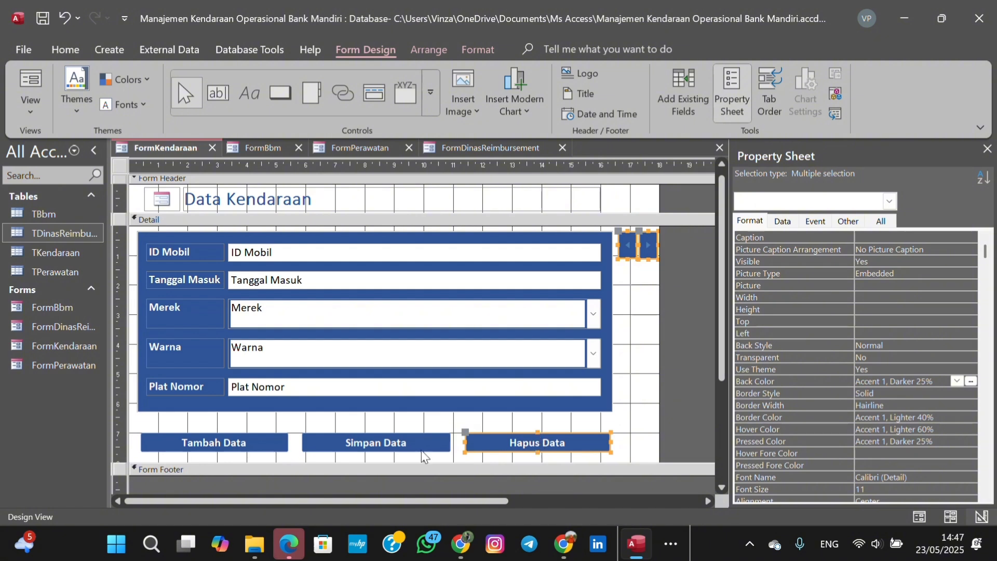
left_click(384, 444, "shift")
left_click(257, 443, "shift")
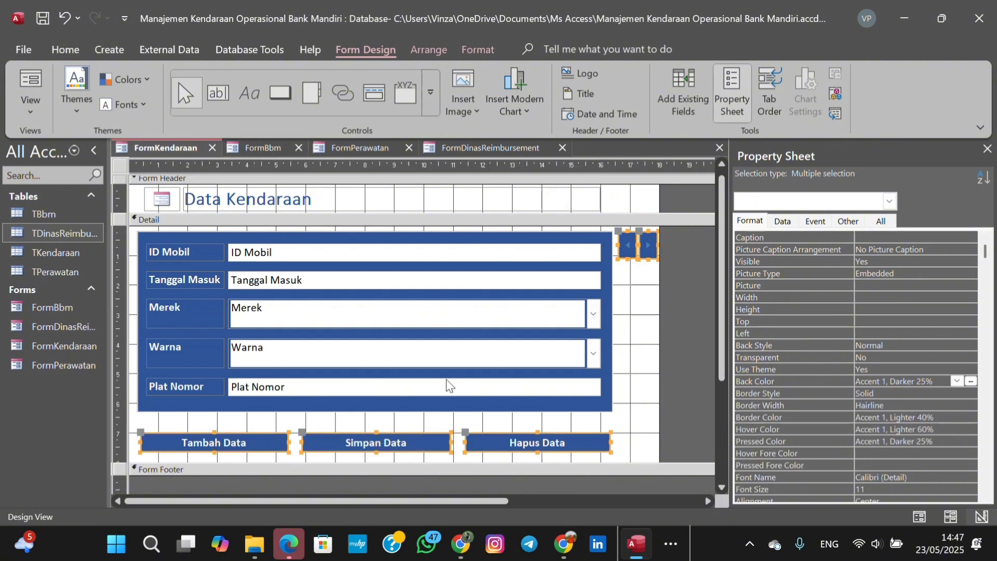
left_click(261, 148)
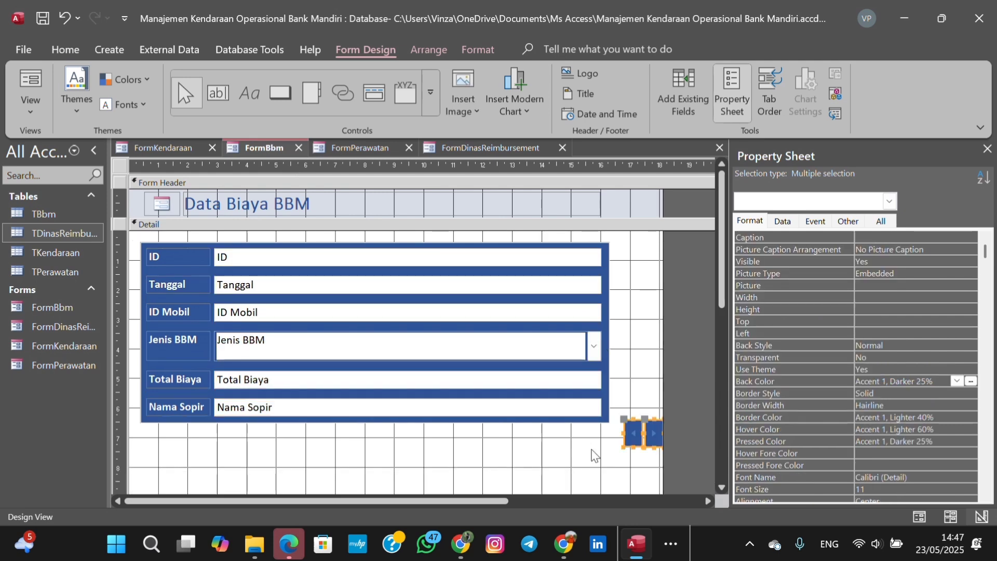
left_click_drag(723, 283, 738, 243)
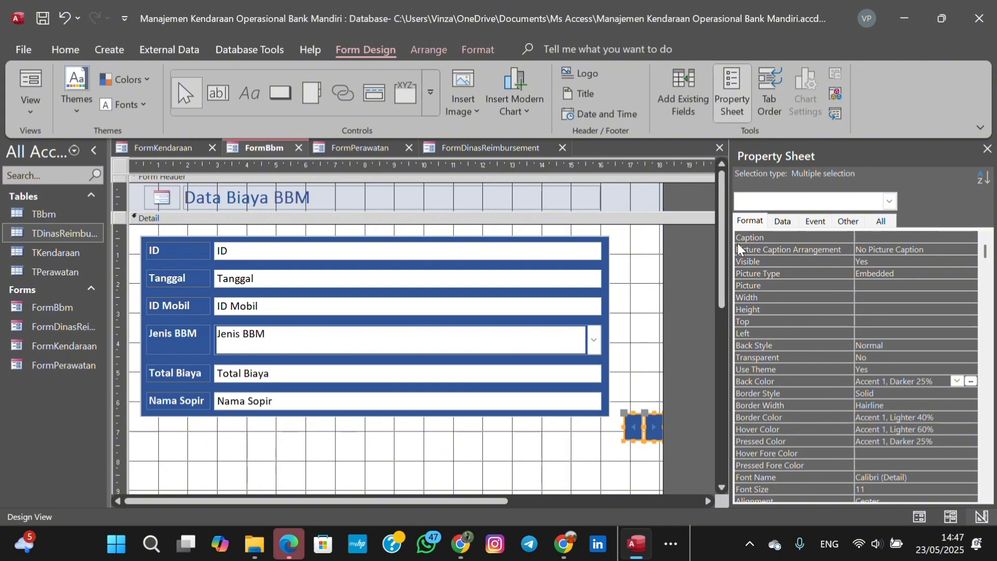
left_click(695, 224)
left_click(169, 146)
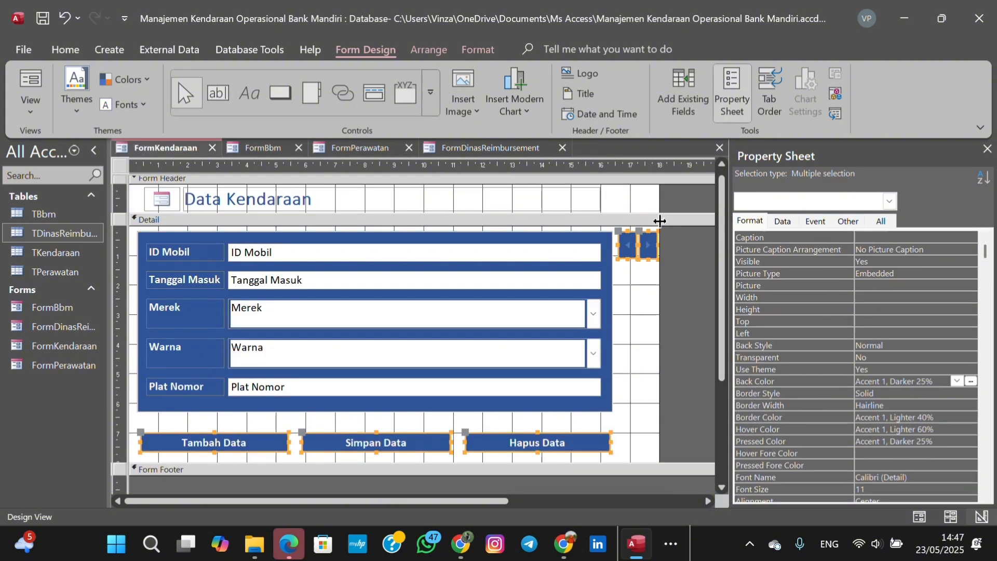
left_click(645, 308)
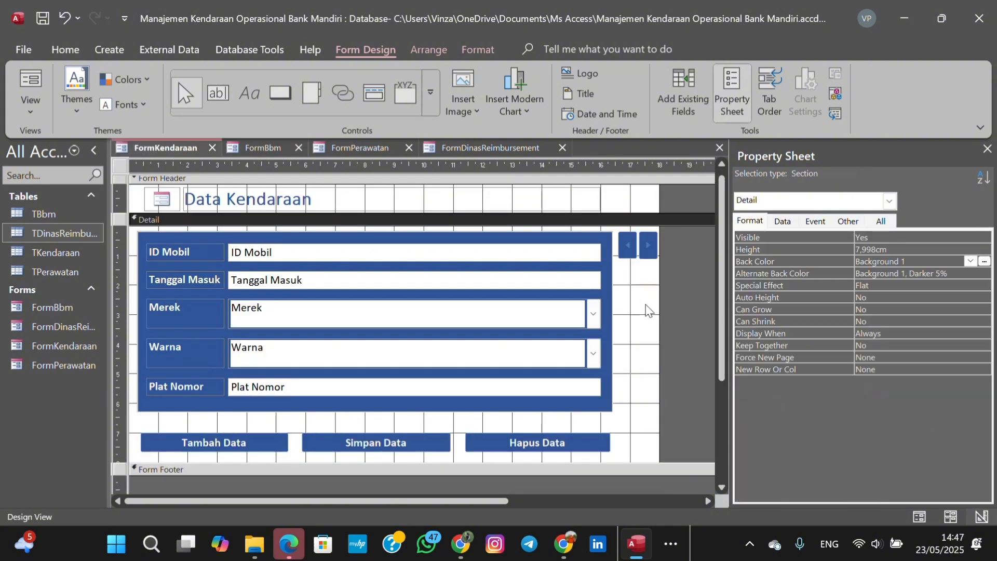
Copy the two navigation buttons from FormKendaraan to FormBbm and place them beside the upper end of the field block.
left_click(630, 248)
left_click(648, 248, "shift")
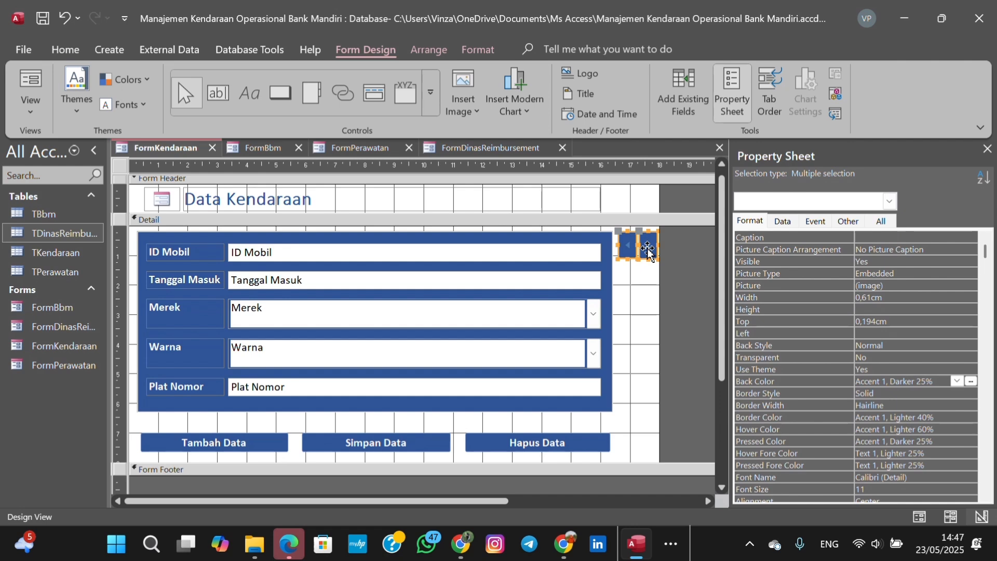
left_click(239, 147)
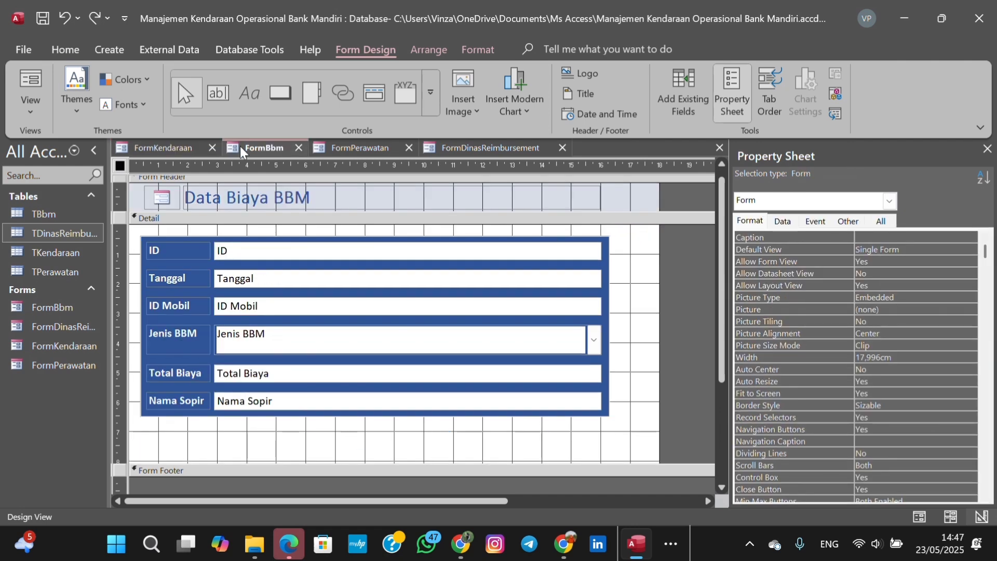
key("ctrl+v")
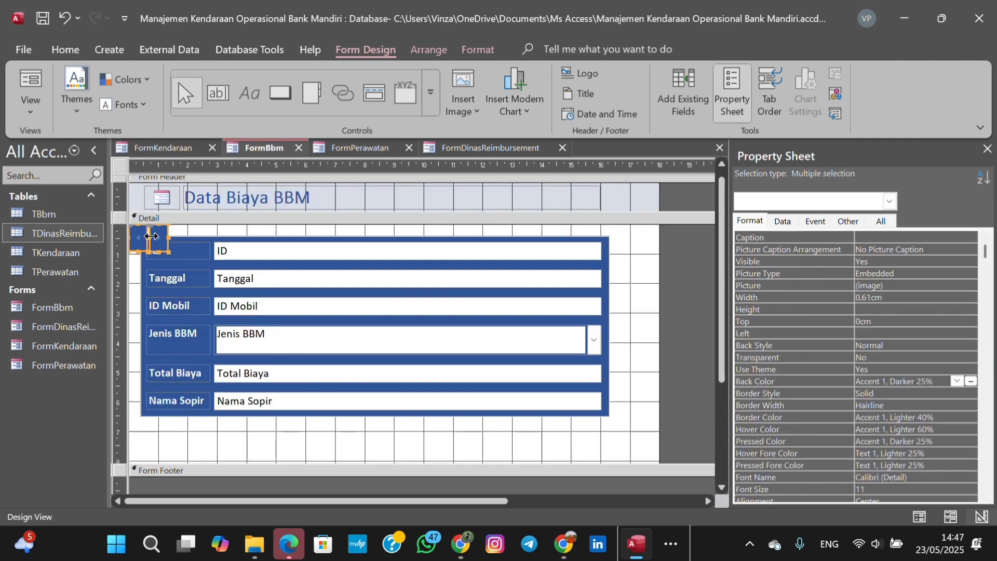
left_click_drag(158, 239, 643, 250)
Paste the two navigation buttons into FormPerawatan and FormDinasReimbursement, beside the upper end of each field block.
left_click(353, 148)
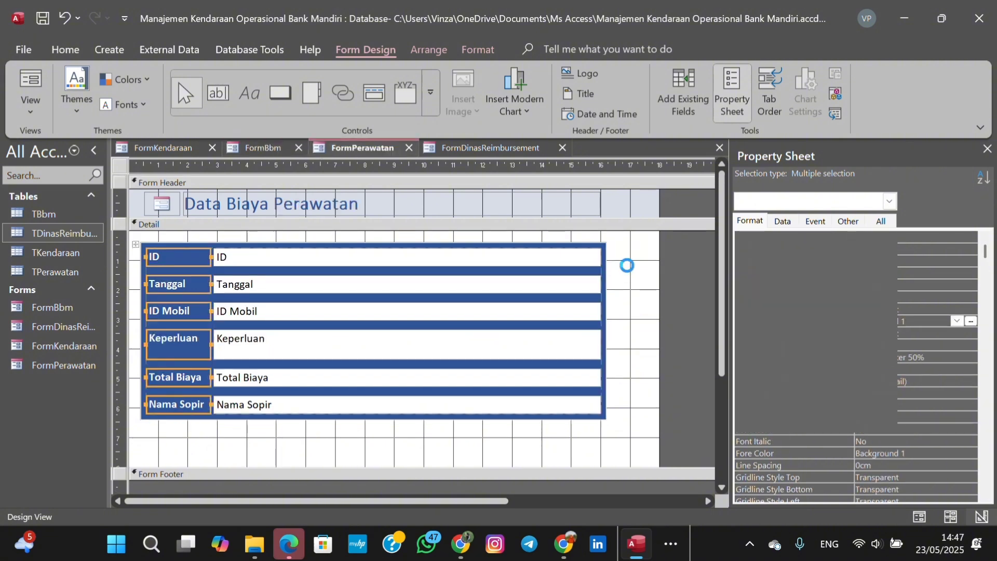
key("ctrl+v")
left_click_drag(172, 434, 639, 252)
left_click(509, 149)
key("ctrl+v")
left_click_drag(162, 328, 628, 260)
Copy the Tambah Data, Simpan Data and Hapus Data buttons from FormKendaraan to FormBbm, placed in a row below the fields.
left_click(164, 147)
left_click(213, 442)
left_click(324, 445, "shift")
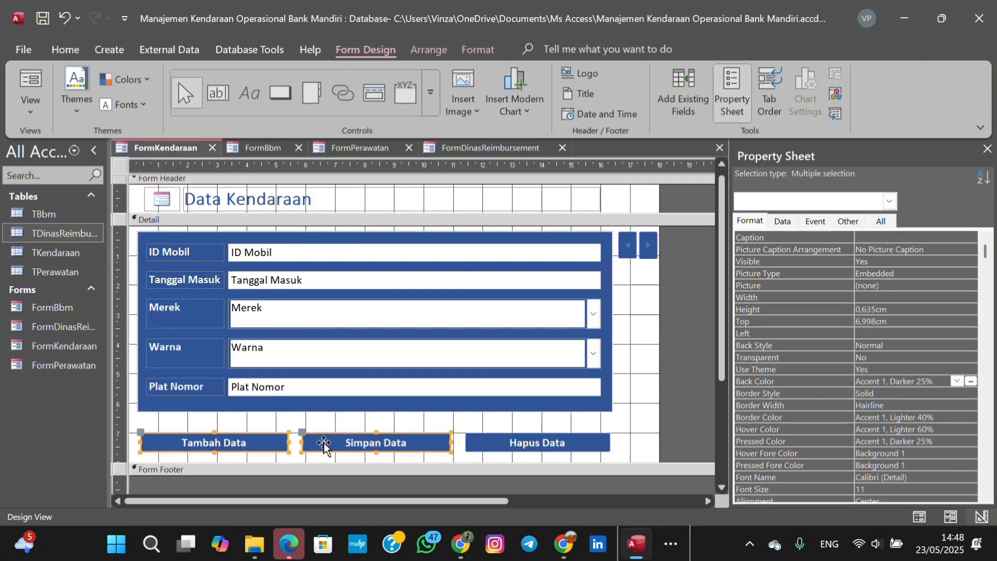
left_click(514, 443, "shift")
key("ctrl+c")
left_click(245, 148)
key("ctrl+v")
left_click_drag(674, 279, 199, 441)
Paste the Tambah Data, Simpan Data and Hapus Data buttons into FormPerawatan and place them below the fields.
left_click(369, 147)
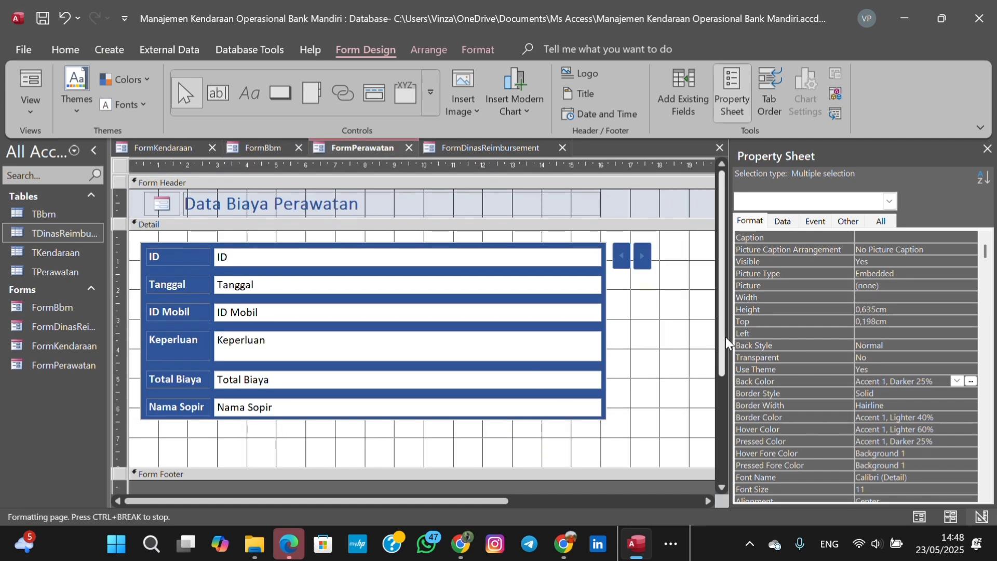
key("ctrl+v")
left_click_drag(260, 239, 178, 435)
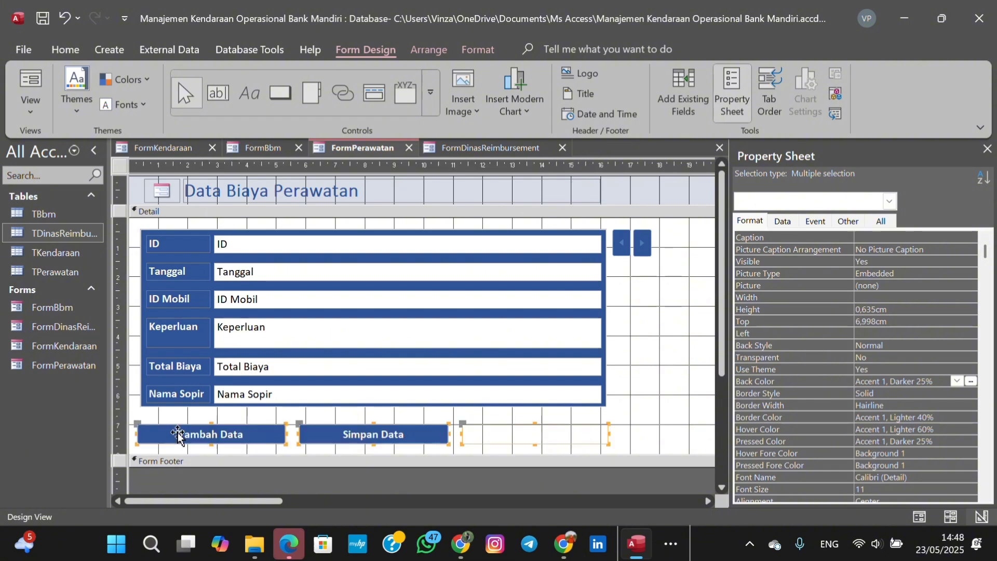
Paste the Tambah Data, Simpan Data and Hapus Data buttons into FormDinasReimbursement, placed about 12 cm down the Detail section.
left_click(448, 151)
key("ctrl+v")
left_click(699, 500)
left_click(699, 500)
left_click_drag(270, 241, 275, 387)
left_click_drag(722, 374, 722, 167)
Reduce the width of FormDinasReimbursement to about 18 cm.
left_click_drag(270, 502, 670, 502)
left_click_drag(541, 264, 233, 249)
left_click_drag(491, 502, 680, 511)
right_click(484, 148)
left_click(507, 158)
Reduce the widths of FormPerawatan and FormBbm to about 18 cm.
left_click(357, 149)
left_click_drag(517, 338, 392, 322)
left_click(262, 148)
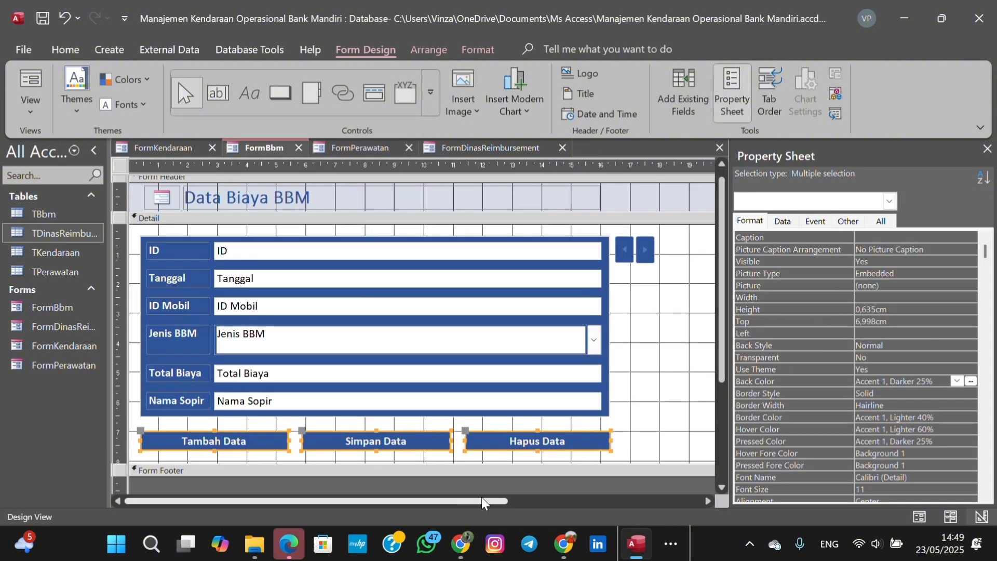
left_click_drag(482, 501, 686, 503)
left_click_drag(518, 342, 235, 307)
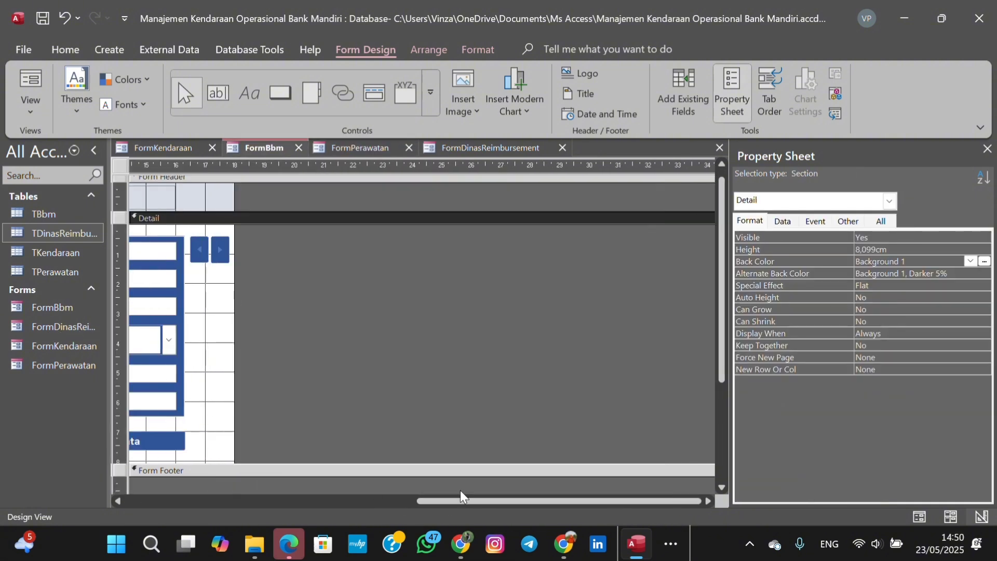
Insert the Logo_Mandiri_Biru-removebg-preview picture from Downloads into FormKendaraan, and undo its placement on the three record buttons.
left_click(164, 146)
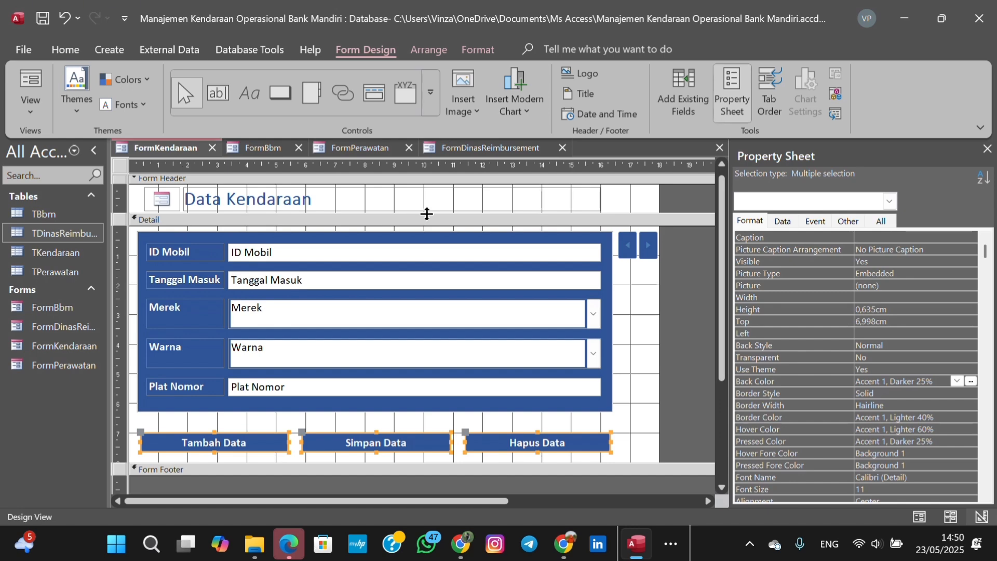
left_click(466, 103)
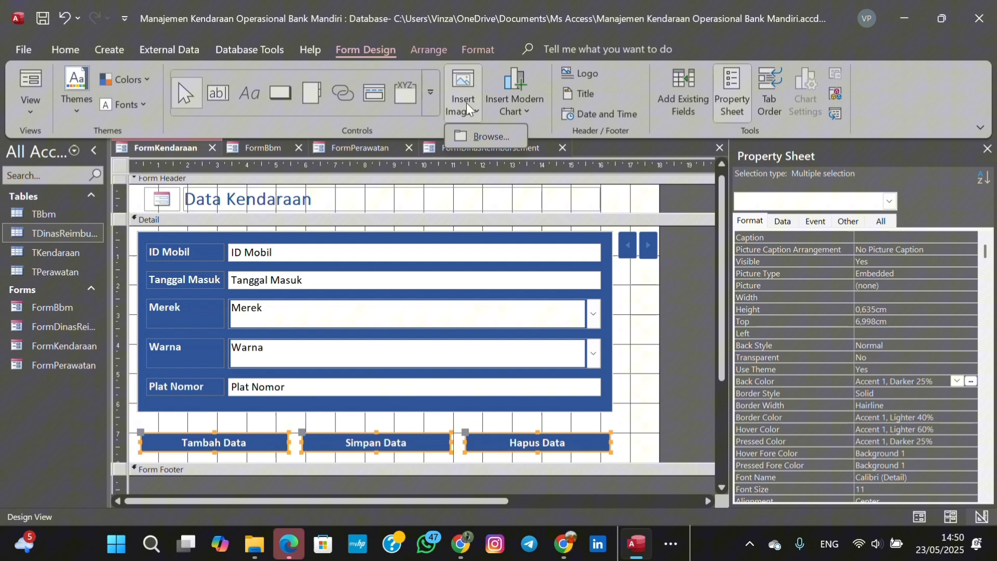
left_click(478, 129)
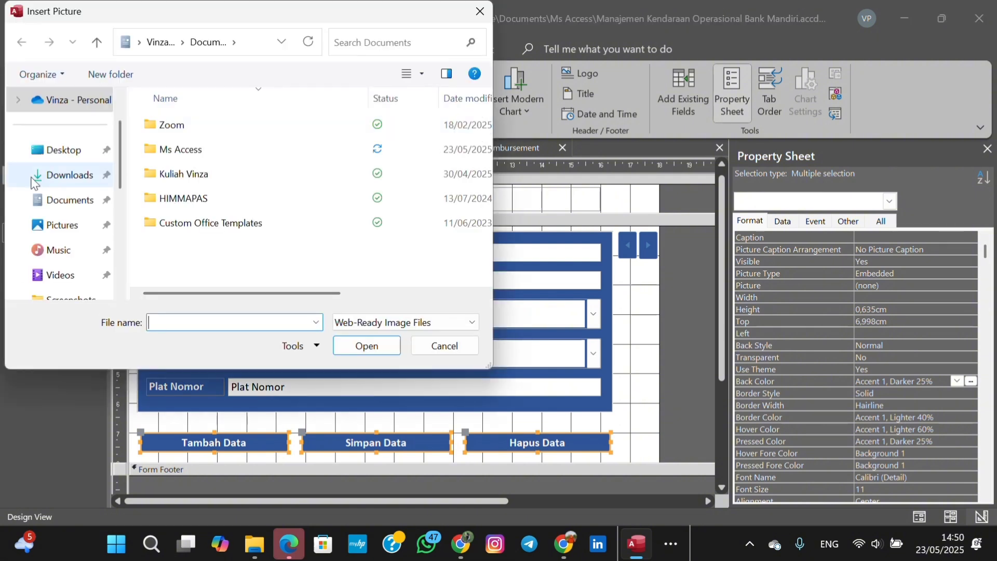
left_click(37, 176)
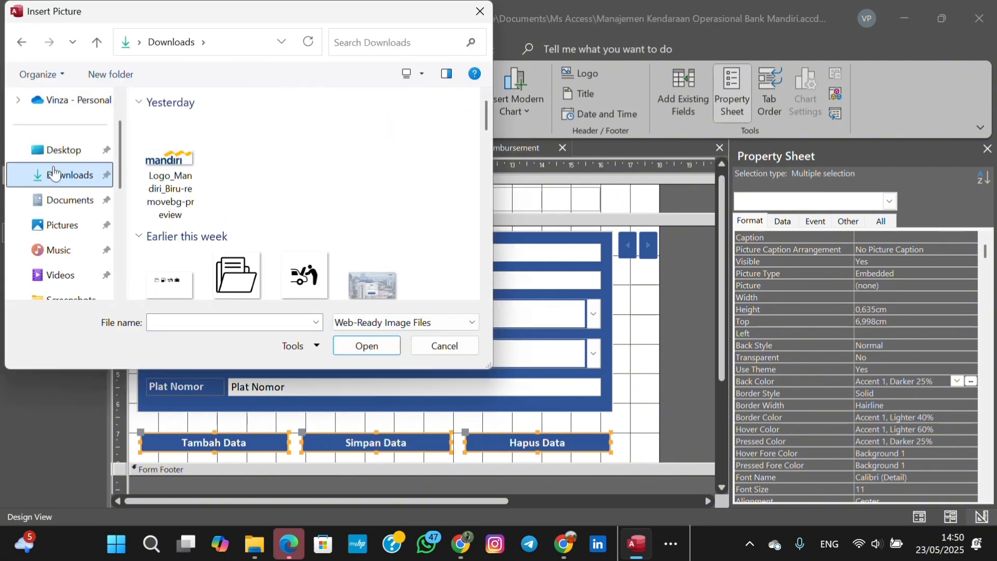
left_click(182, 164)
left_click(352, 347)
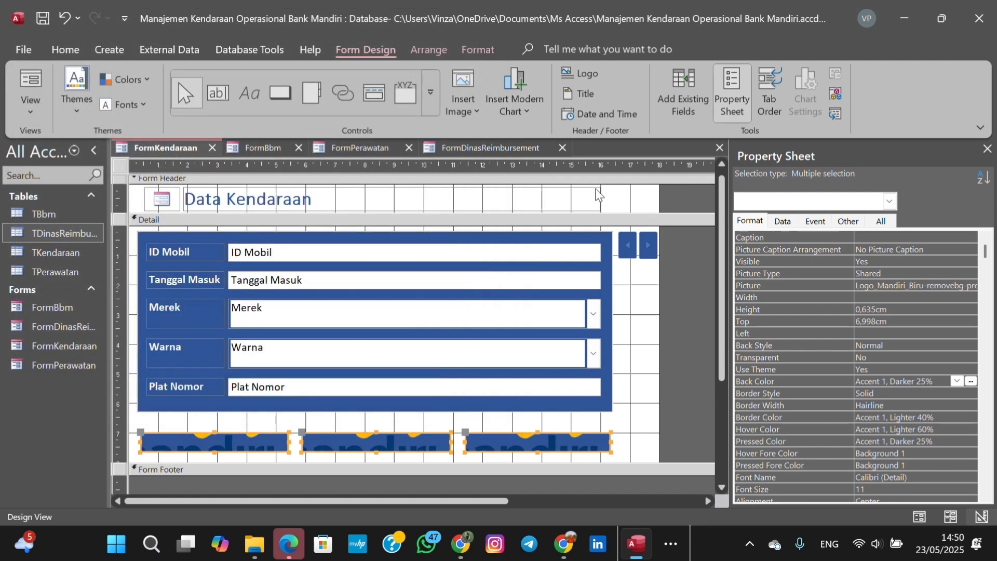
key("ctrl+z")
left_click(638, 256)
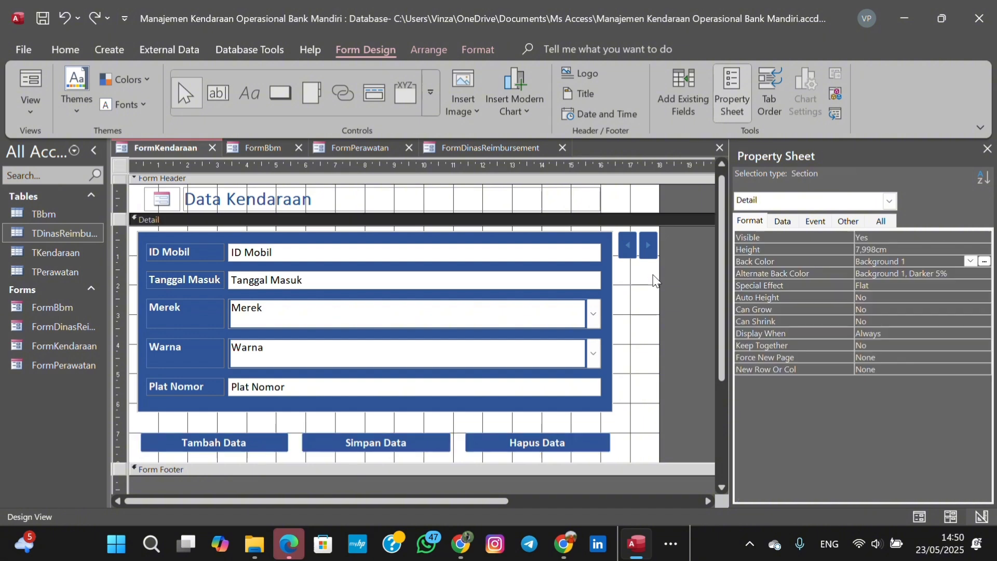
Place the Mandiri logo at the right end of the FormKendaraan header, about 1.8 cm wide and 0.79 cm high.
left_click(463, 110)
left_click(488, 166)
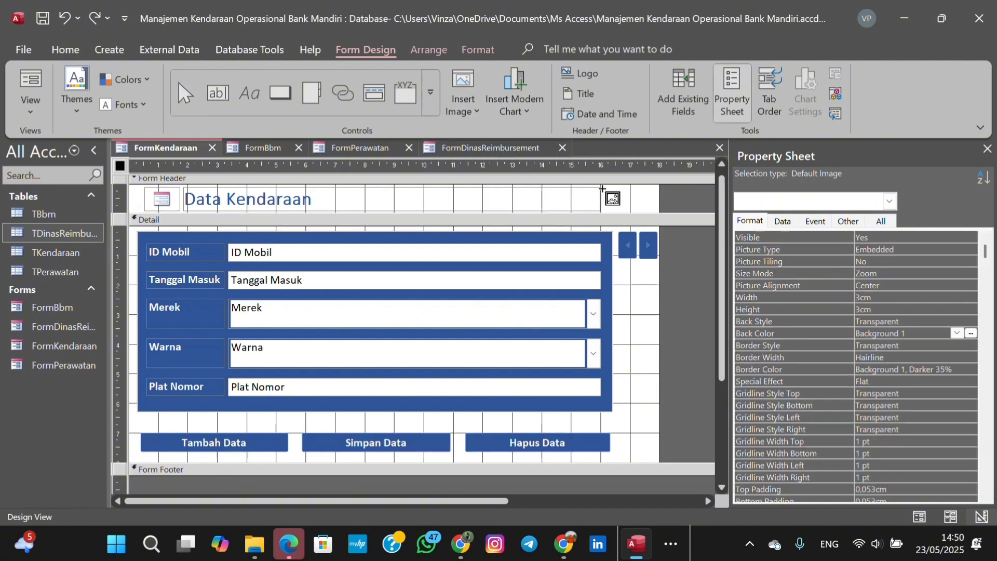
left_click_drag(602, 188, 657, 212)
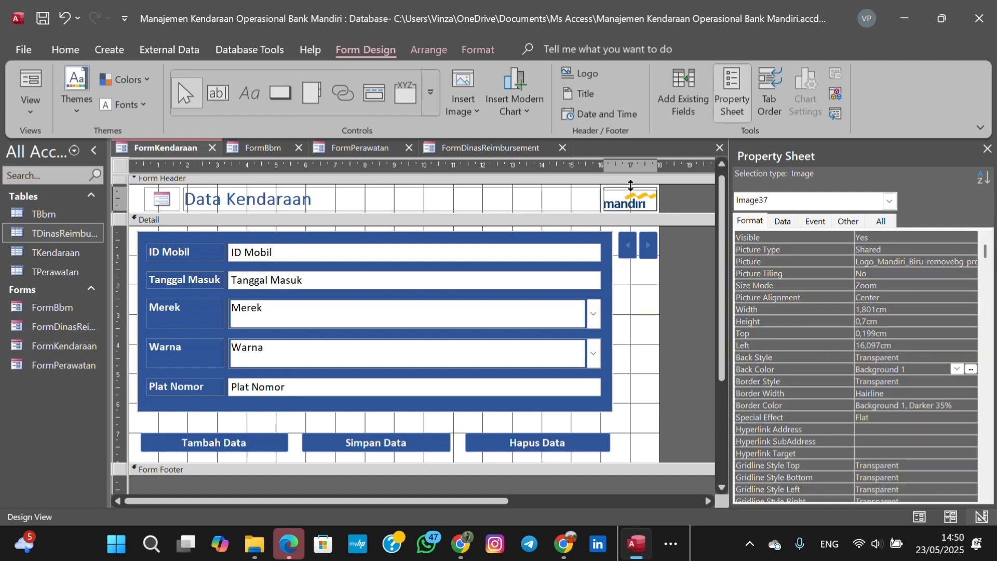
left_click(687, 204)
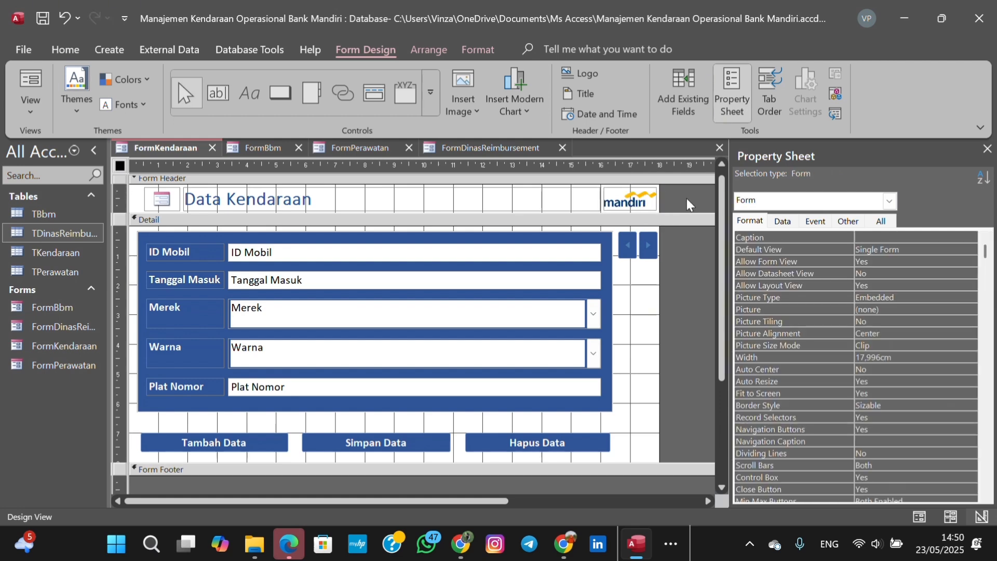
Copy the Mandiri logo from FormKendaraan to FormBbm and move it to the right end of the form header.
left_click(619, 202)
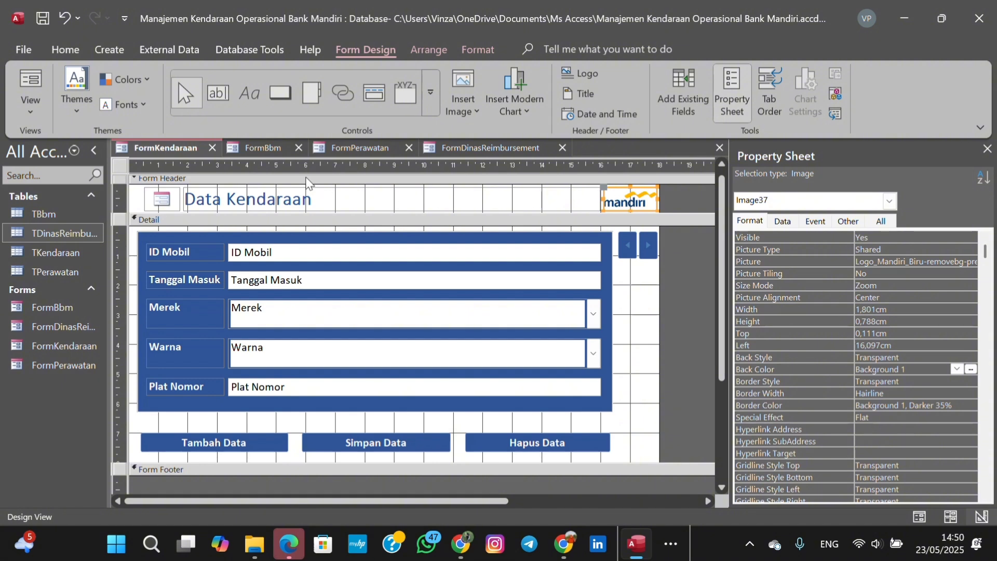
left_click(263, 148)
key("ctrl+v")
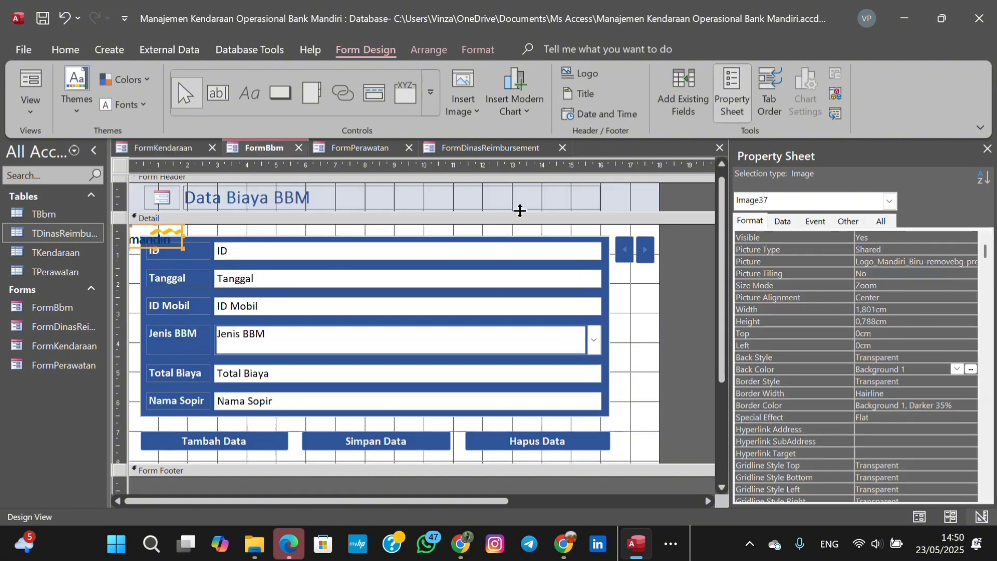
left_click(644, 203)
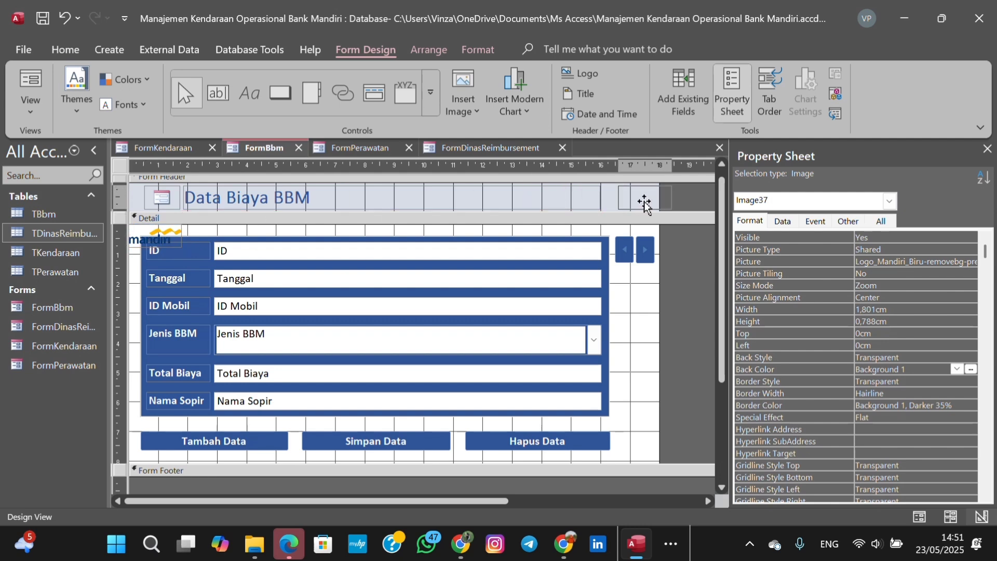
left_click_drag(644, 202, 627, 202)
Paste the Mandiri logo into FormPerawatan and move it to the right end of the form header.
left_click(356, 150)
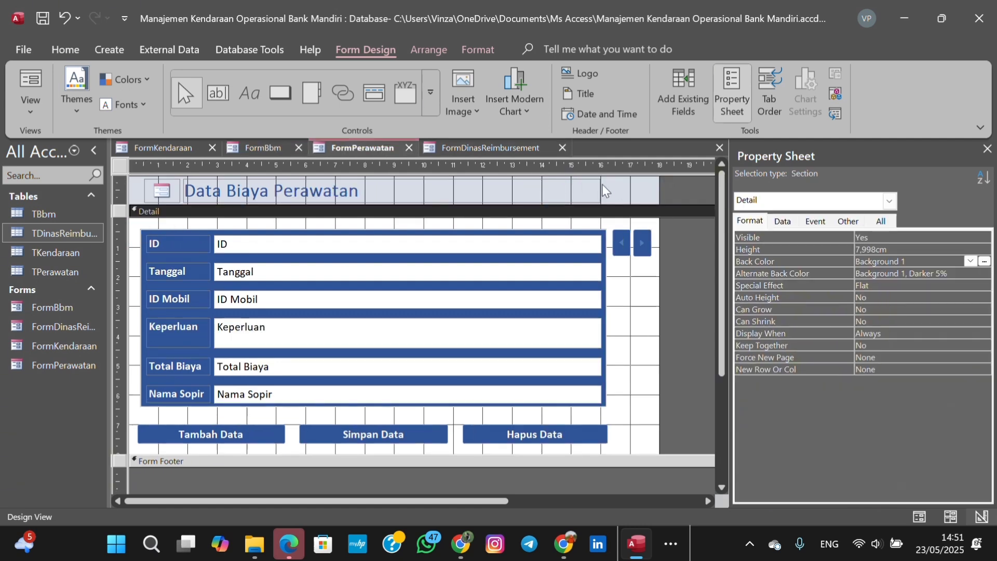
key("ctrl+v")
left_click_drag(151, 228, 623, 193)
Paste the Mandiri logo into FormDinasReimbursement and move it to the right end of the form header.
left_click(501, 148)
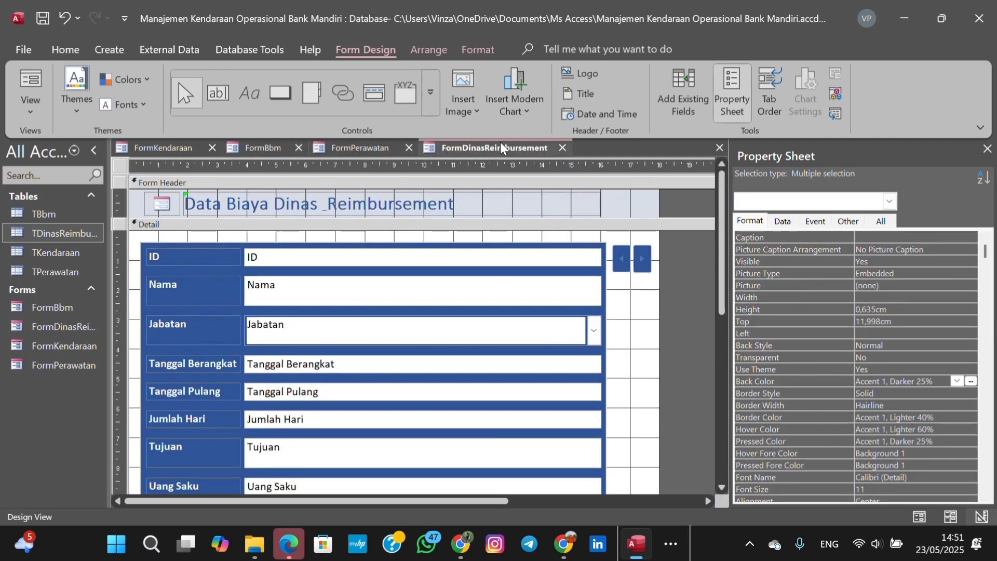
key("ctrl+z")
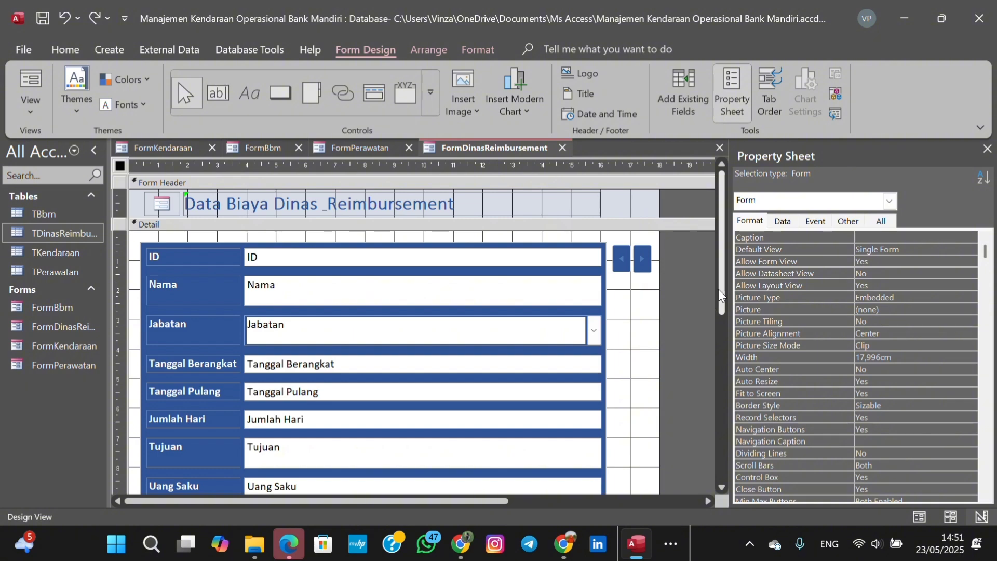
mouse_move(720, 289)
left_mouse_down()
mouse_move(747, 425)
mouse_move(714, 276)
left_mouse_up()
left_click(385, 149)
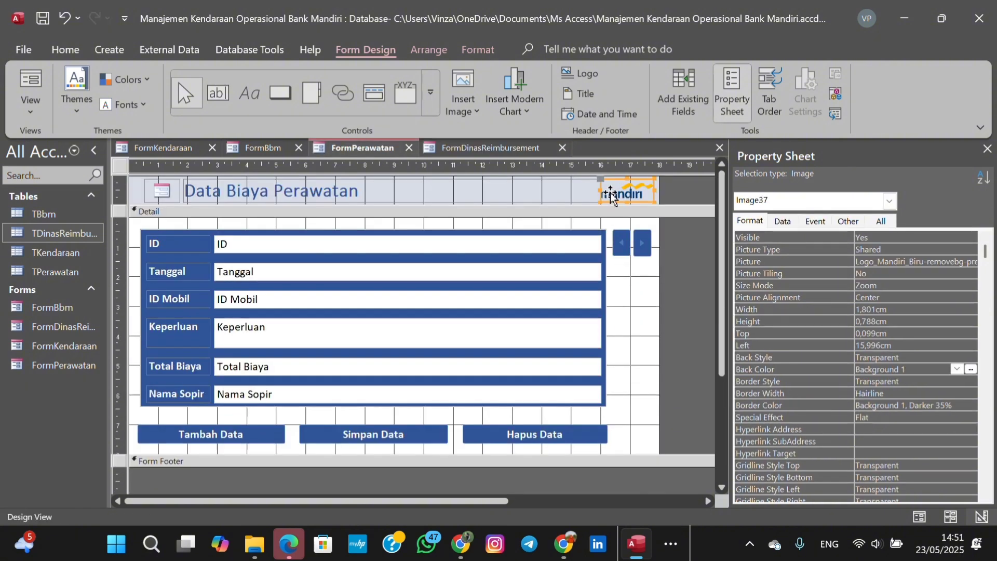
left_click(429, 149)
key("ctrl+v")
scroll(630, 192, "up", 2)
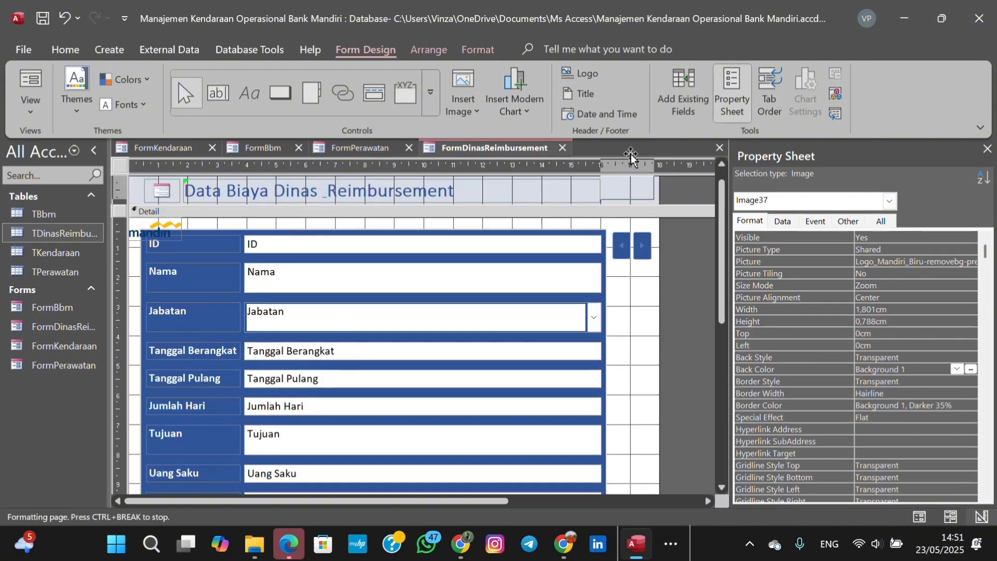
left_click_drag(632, 207, 631, 206)
left_click(684, 261)
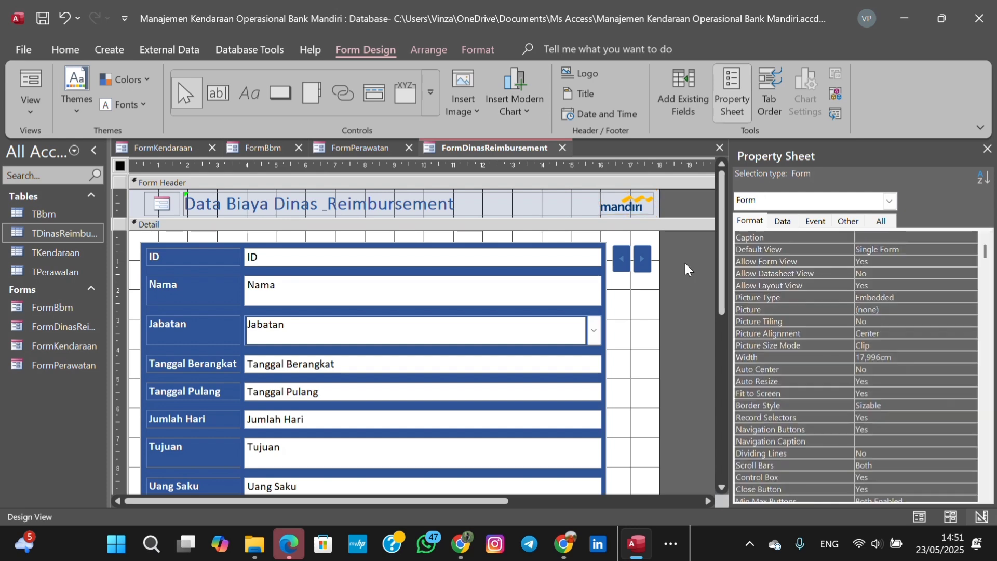
Set the FormDinasReimbursement header's back color to Background 1, and save and close the form.
left_click(145, 182)
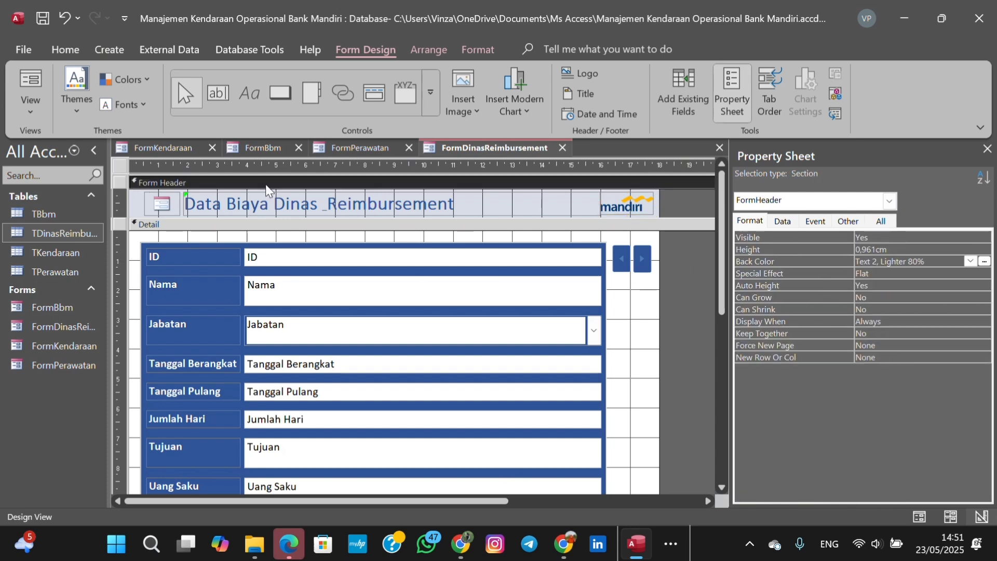
left_click(930, 262)
left_click(971, 261)
left_click(779, 281)
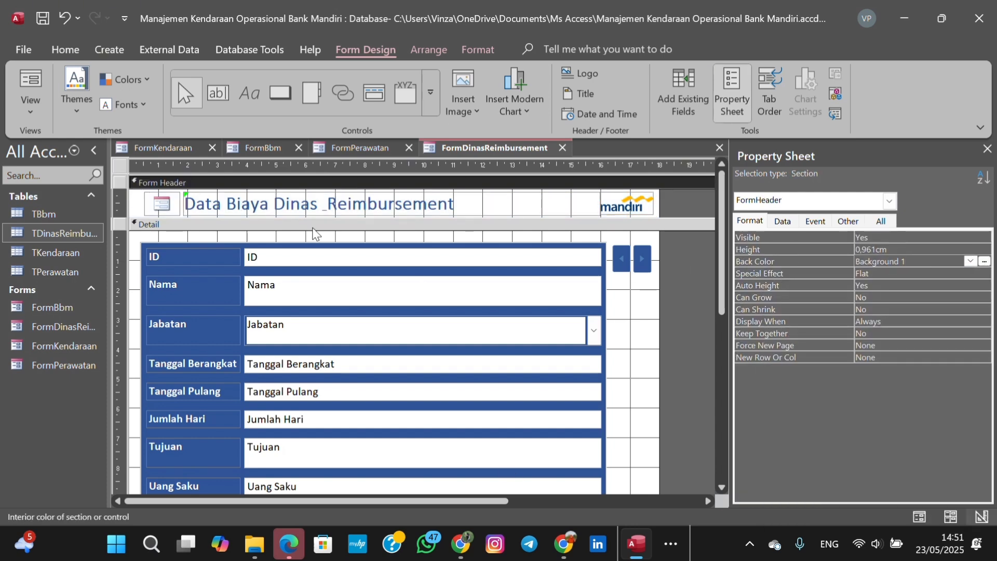
right_click(475, 144)
key("Escape")
left_click(563, 148)
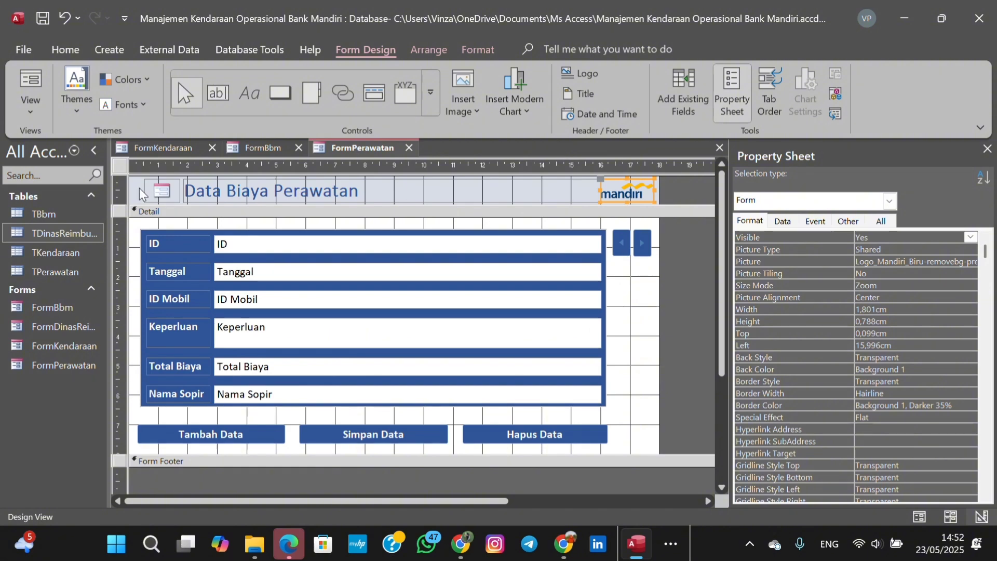
Set the FormPerawatan header's back color to Background 1, and save and close the form.
left_click(167, 213)
left_click(930, 262)
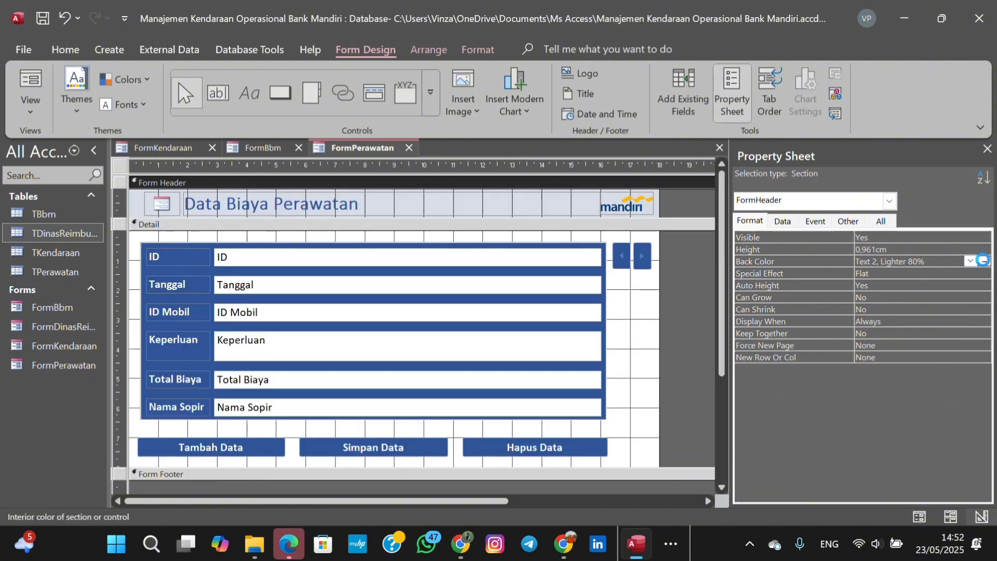
left_click(971, 261)
left_click(774, 279)
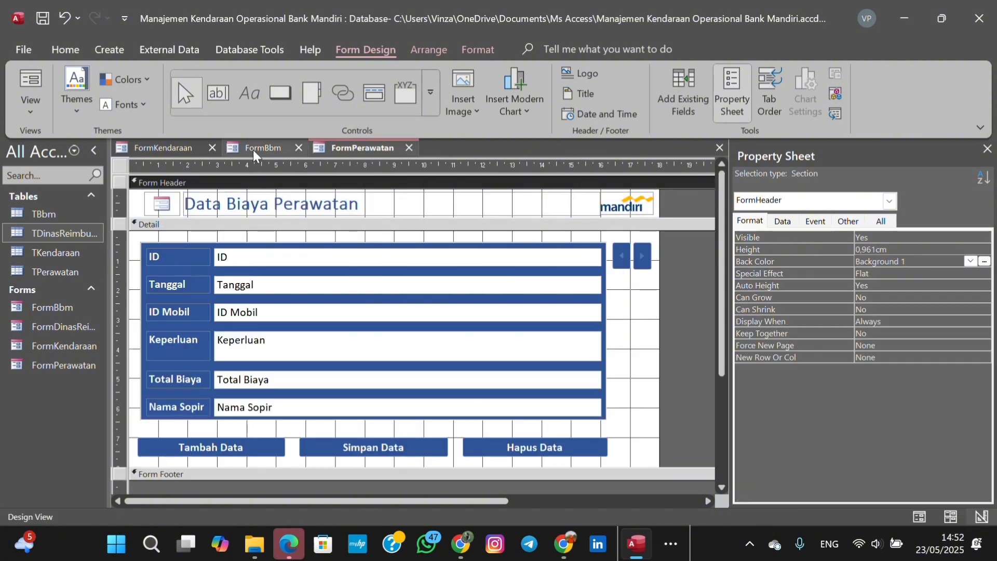
left_click(409, 147)
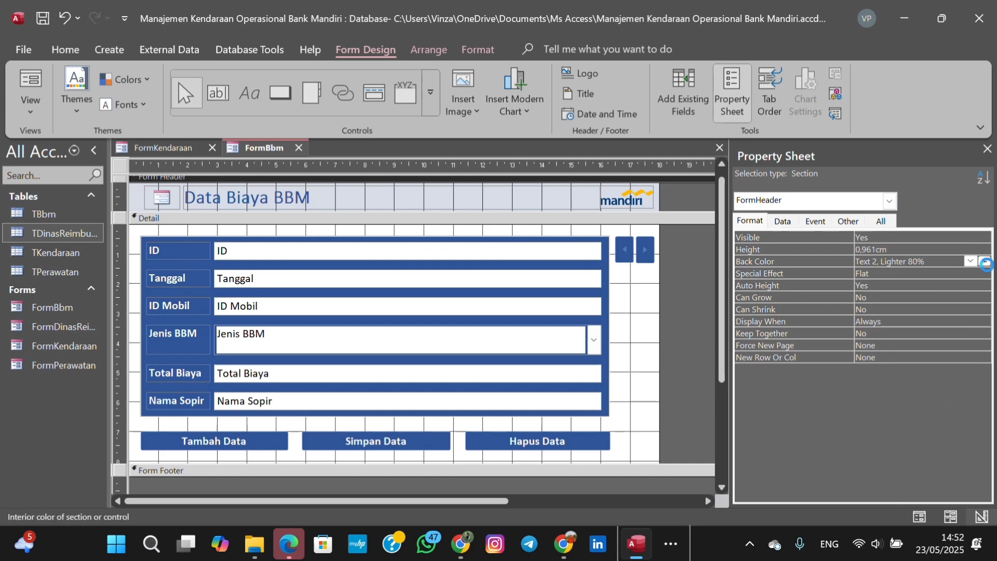
Set the FormBbm header's back color to Background 1, and save and close the form.
left_click(970, 262)
left_click(774, 280)
right_click(259, 148)
left_click(270, 163)
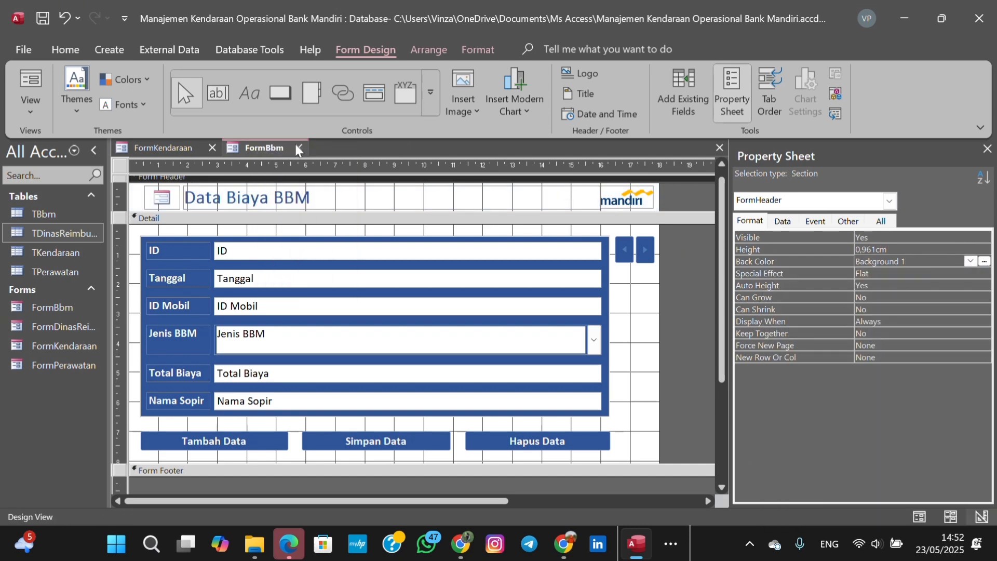
left_click(298, 148)
Save FormKendaraan and close it.
right_click(188, 147)
left_click(201, 160)
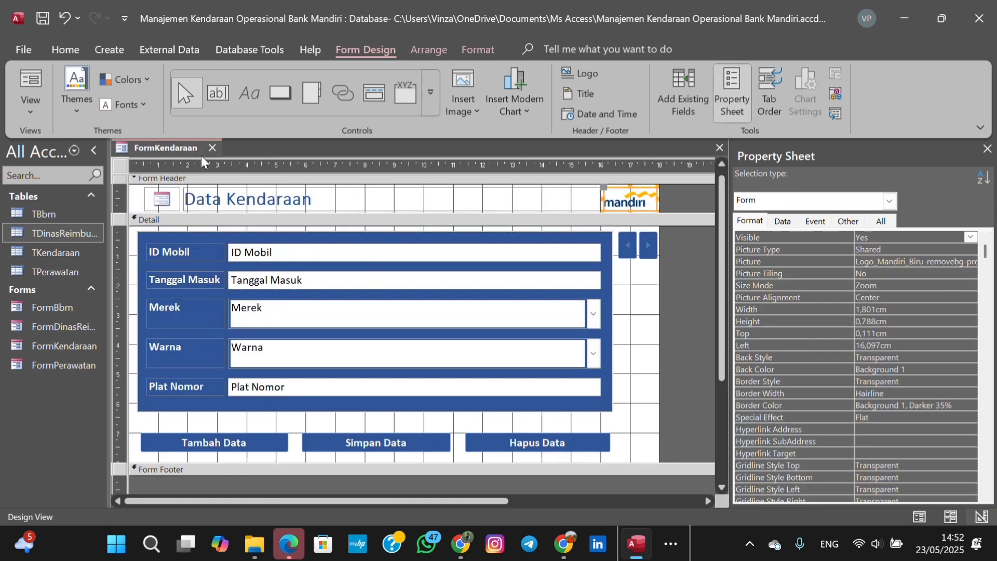
left_click(212, 148)
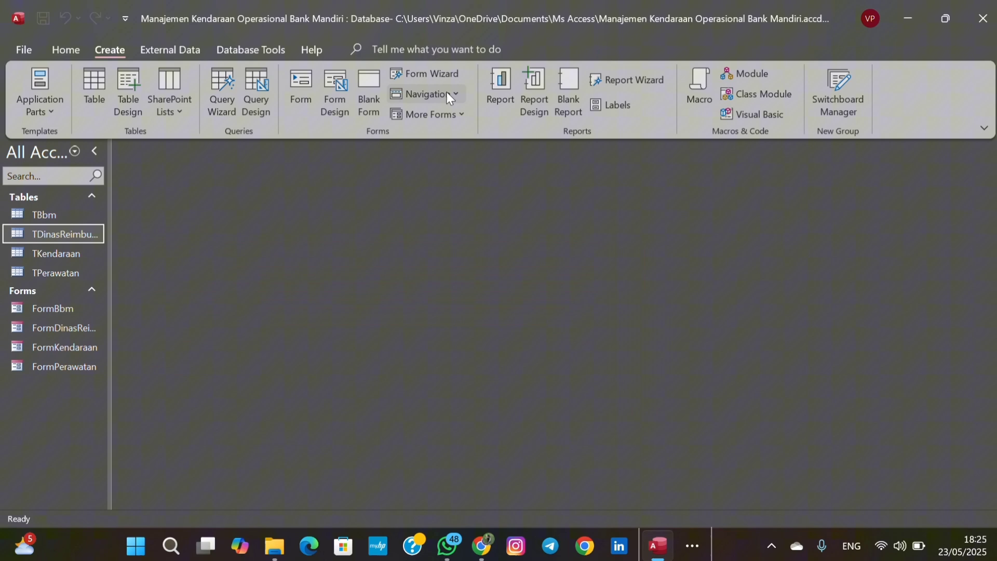
Create a navigation form with the Vertical Tabs, Left layout and switch it to Design View.
left_click(450, 97)
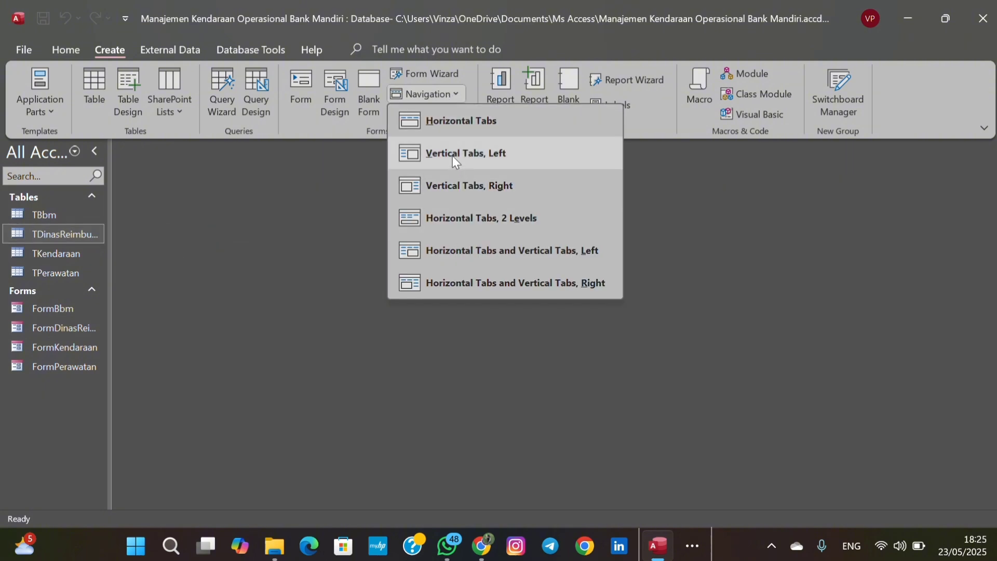
left_click(411, 27)
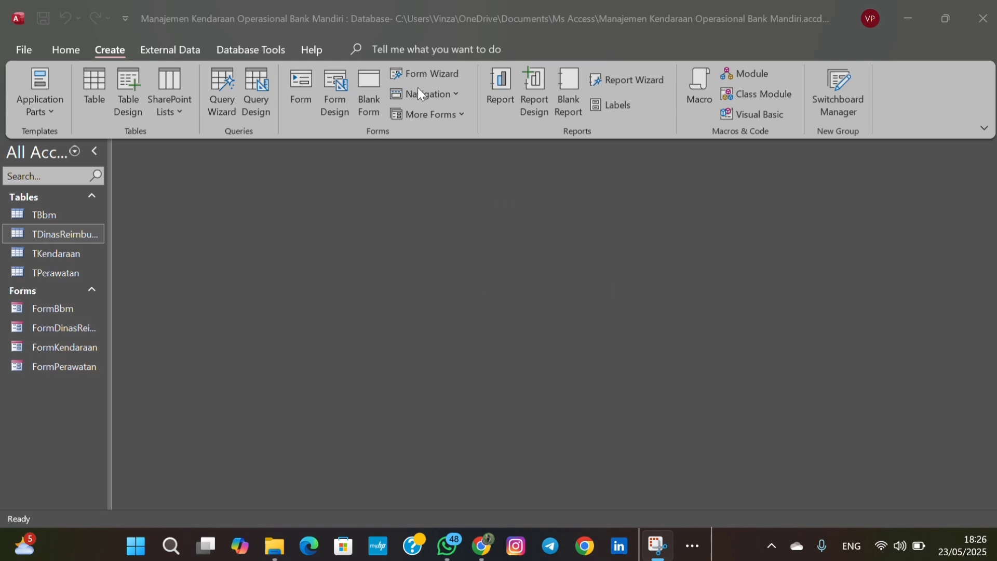
left_click(444, 96)
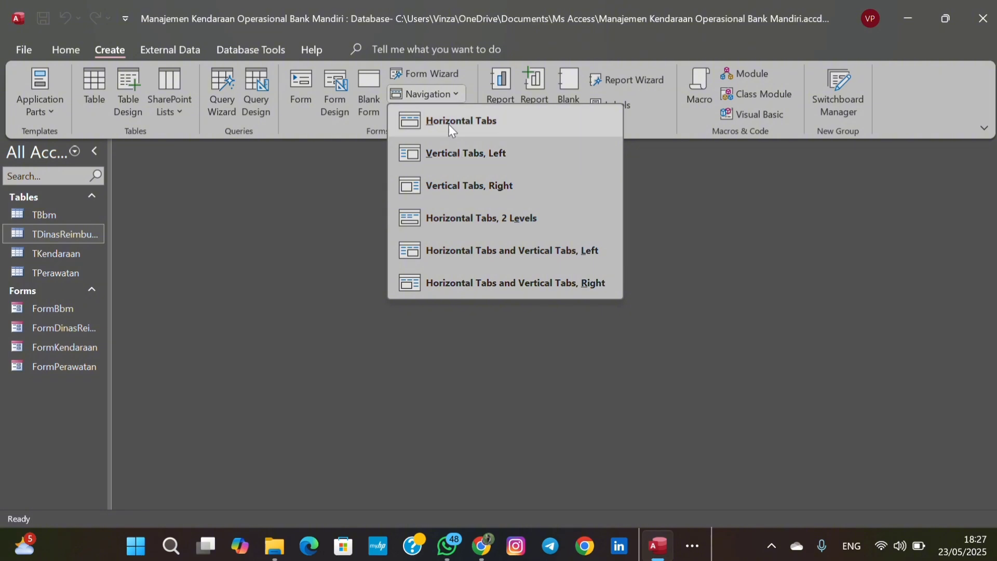
left_click(453, 152)
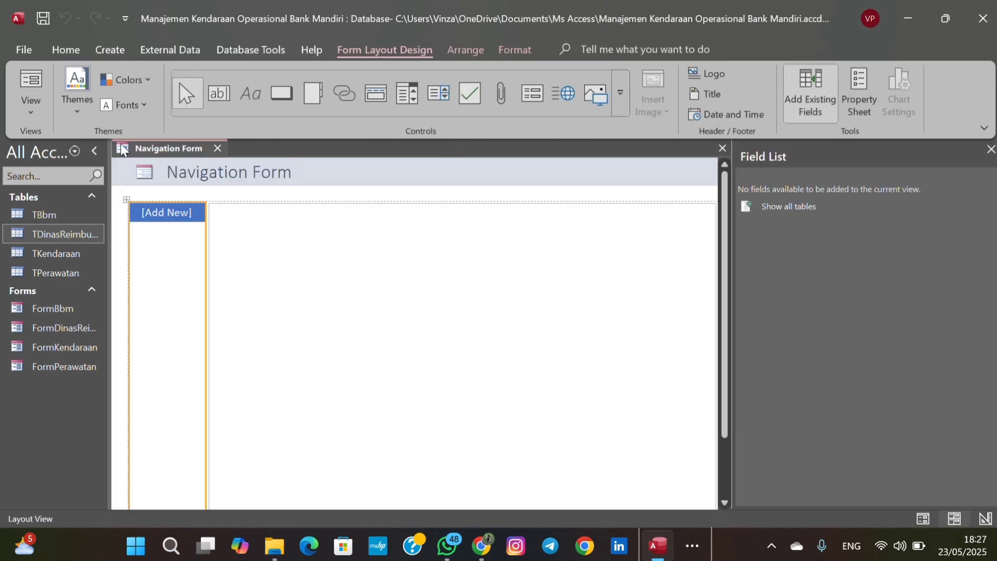
right_click(143, 151)
left_click(197, 280)
Replace the navigation form's header title with "Manajemen Kendaraan Operasional".
left_click(314, 207)
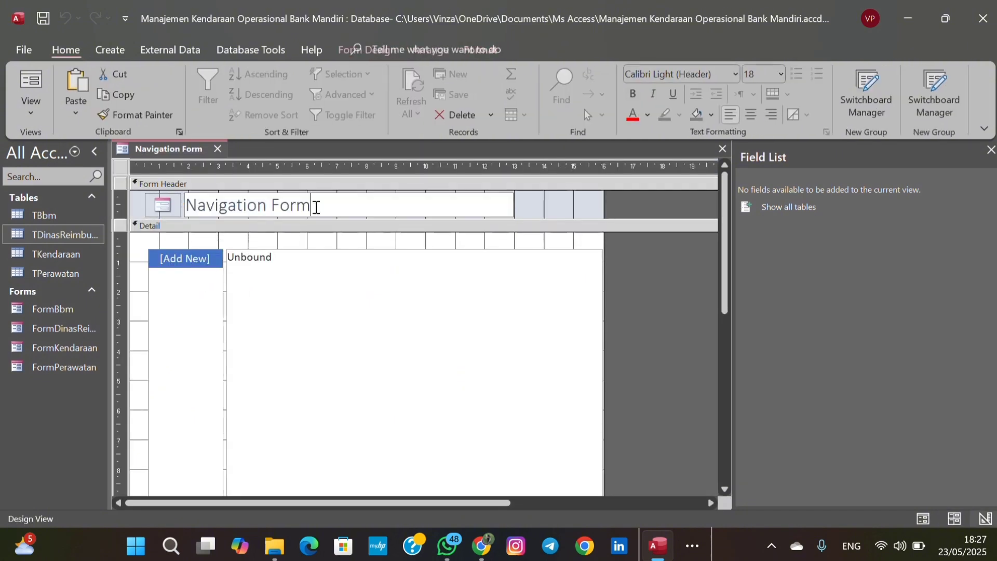
left_click_drag(316, 206, 180, 207)
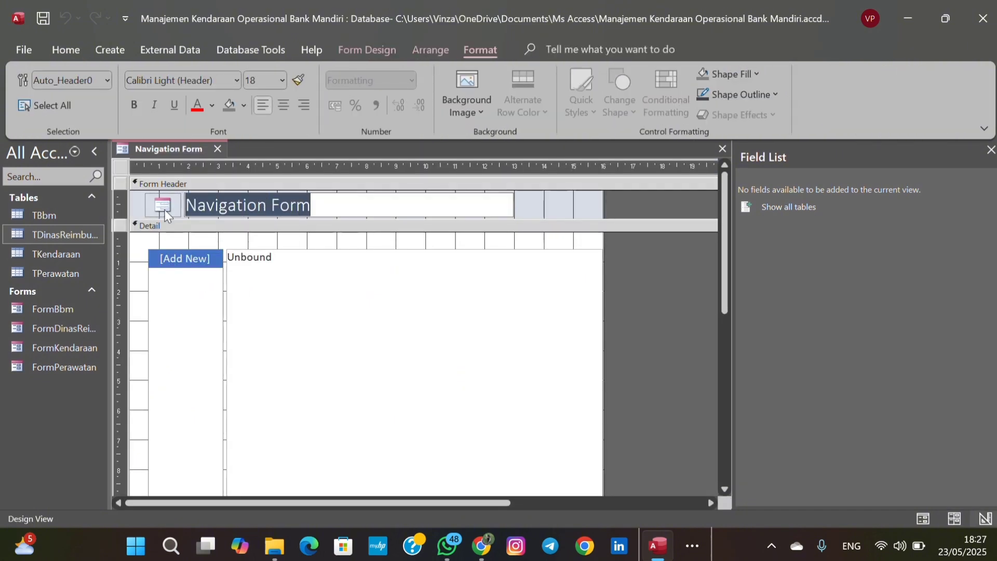
type("Manajemen")
key("Caps_Lock")
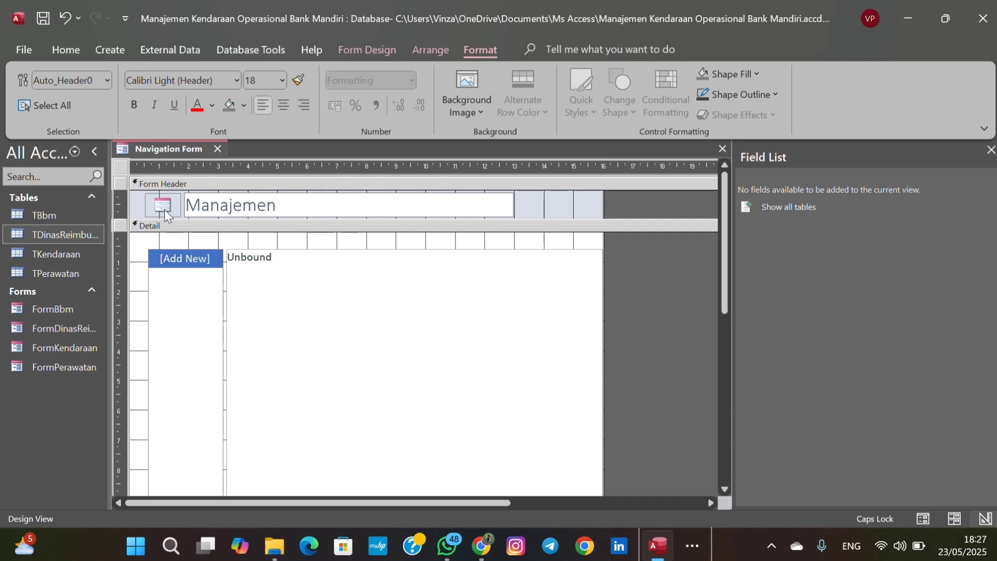
type("K")
key("Caps_Lock")
type("endaraan")
key("Caps_Lock")
type("O")
key("Caps_Lock")
type("perasional")
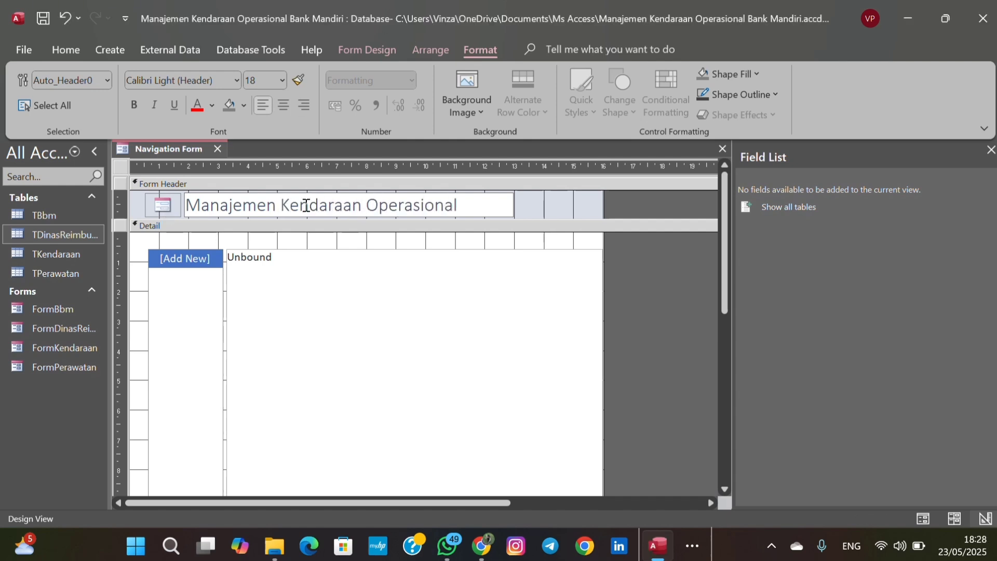
left_click(550, 204)
left_click(504, 207)
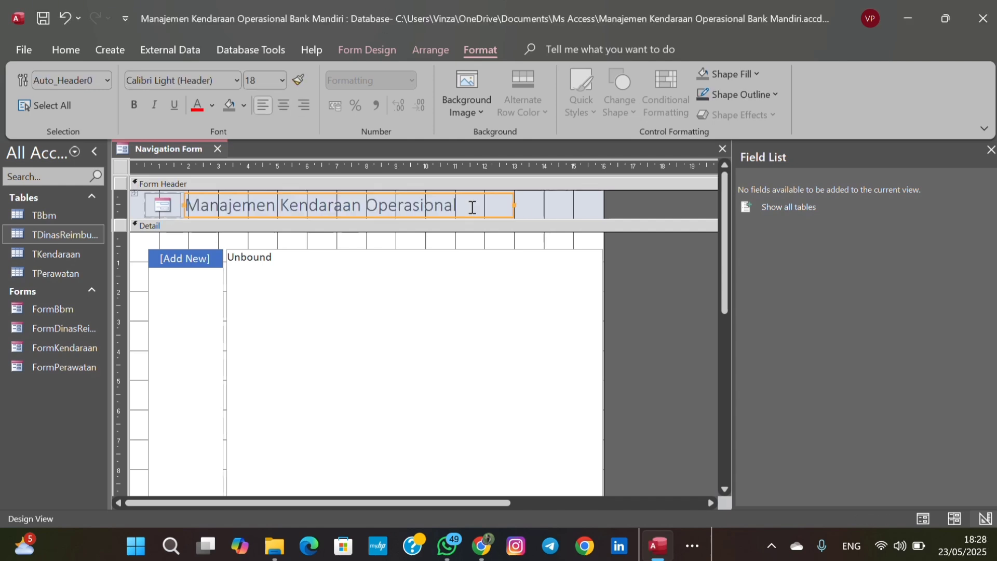
Format the header title text in bold with the dark blue Accent 1 theme color.
left_click_drag(472, 204, 188, 206)
left_click(66, 50)
left_click(647, 113)
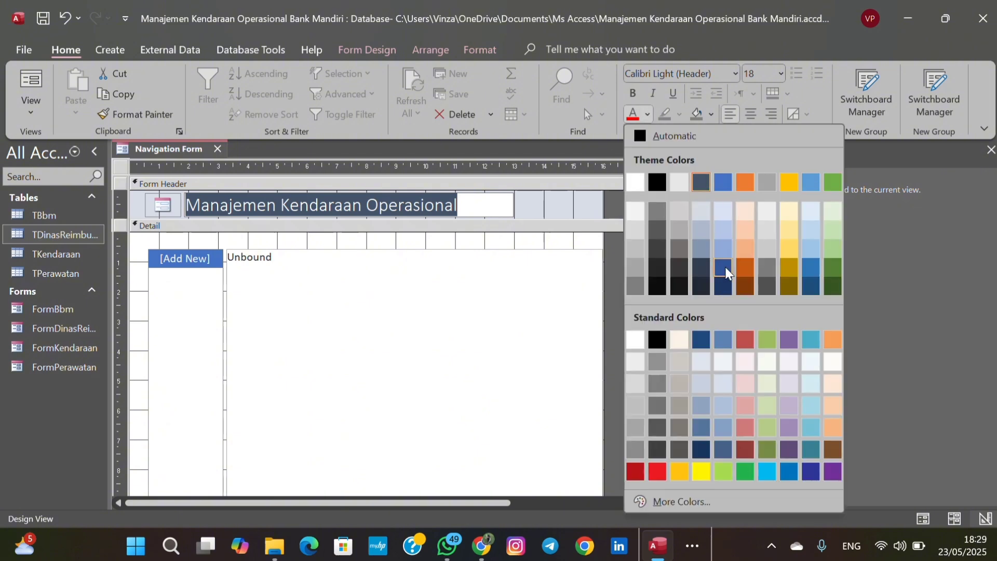
left_click(724, 269)
left_click(633, 94)
Try the back color Accent 1, Darker 25% on the form header and replace it with white.
left_click(136, 184)
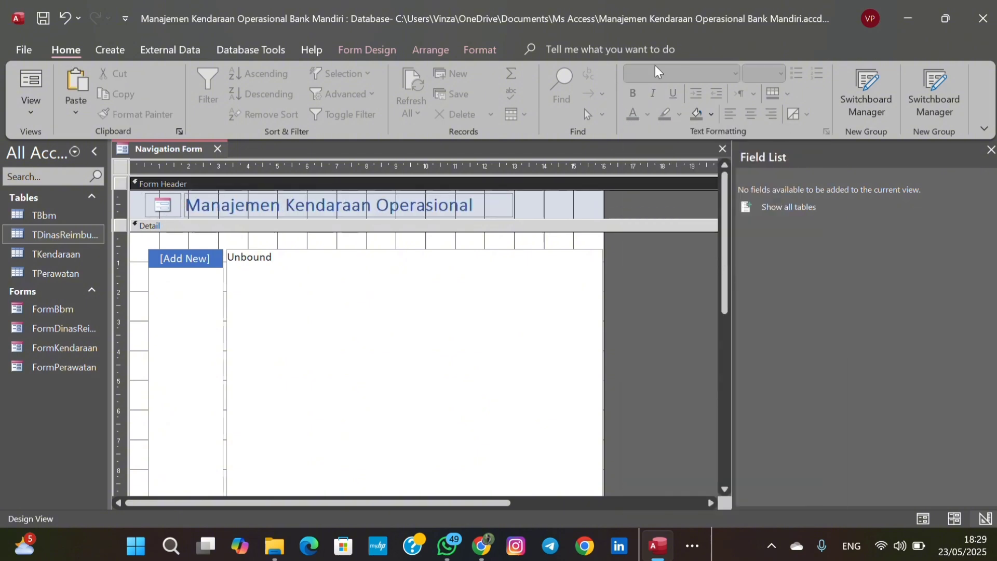
left_click(367, 50)
left_click(734, 93)
left_click(974, 263)
left_click(865, 415)
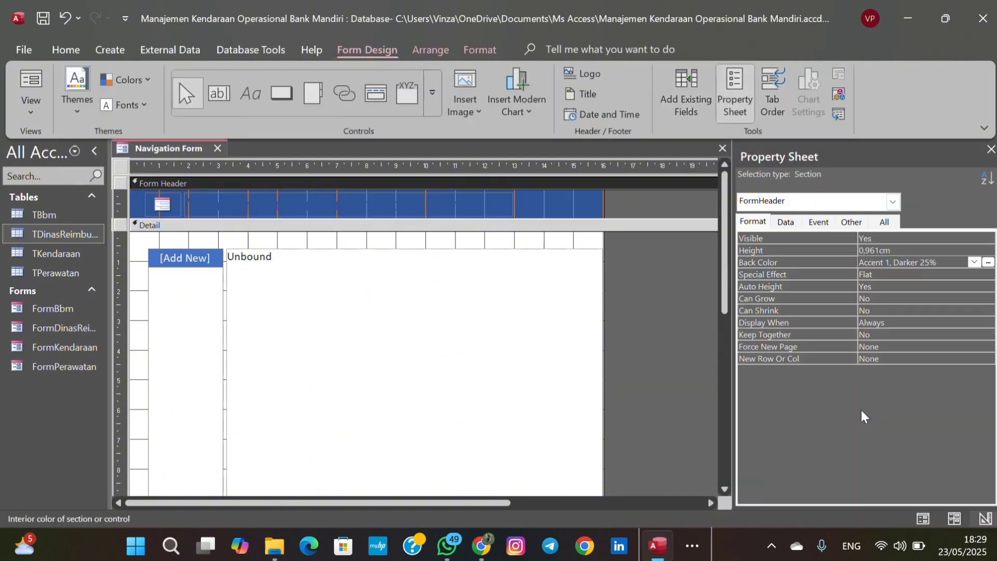
left_click(974, 263)
left_click(794, 325)
left_click(137, 225)
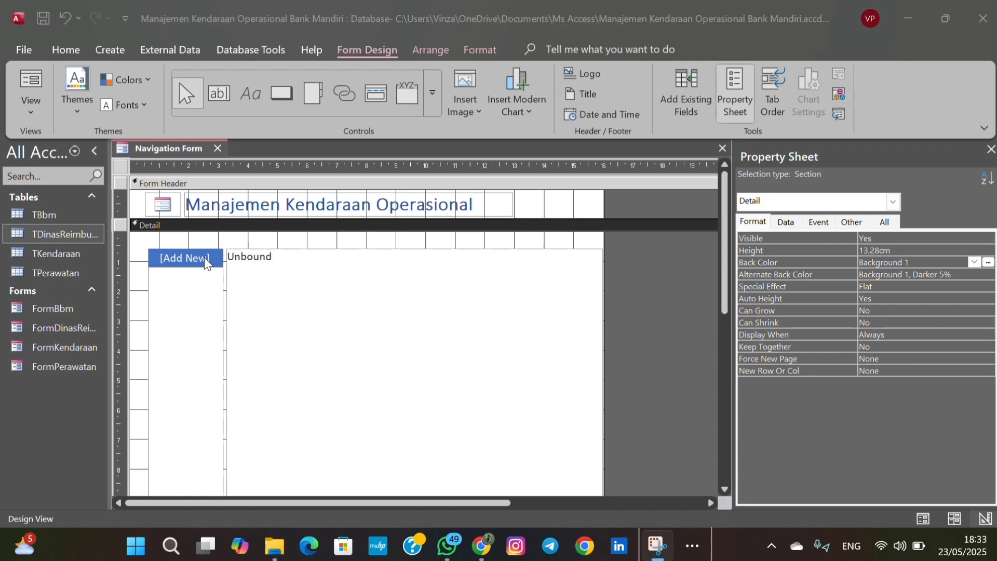
Add a first navigation button captioned "Data Kendaraan".
left_click(204, 257)
left_click(214, 259)
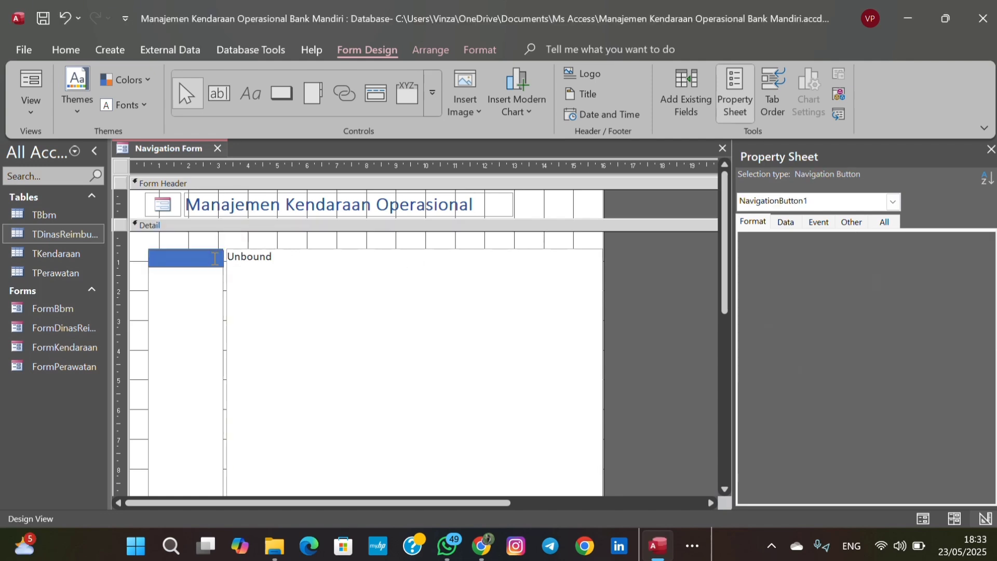
type("Data Kendaraan")
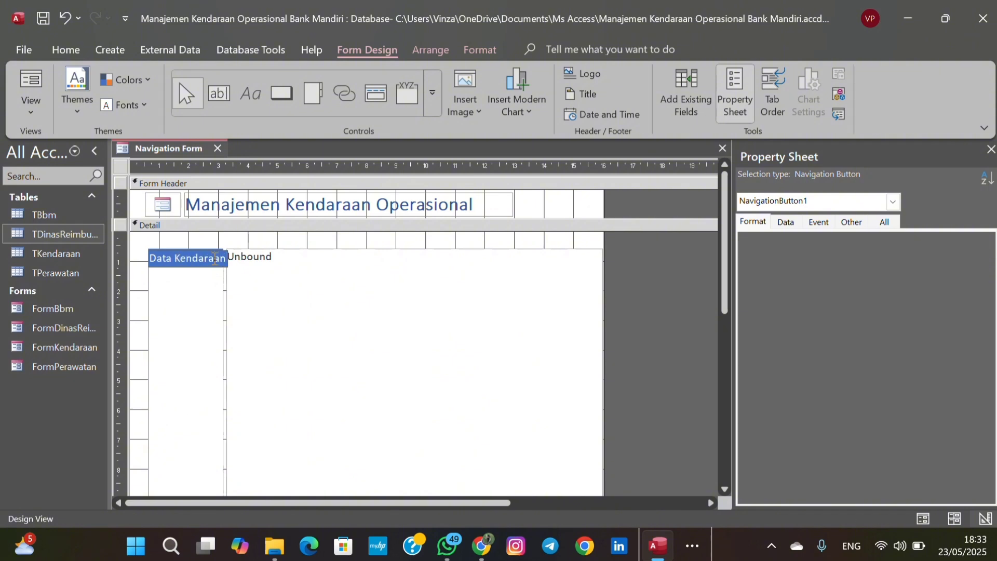
key("Return")
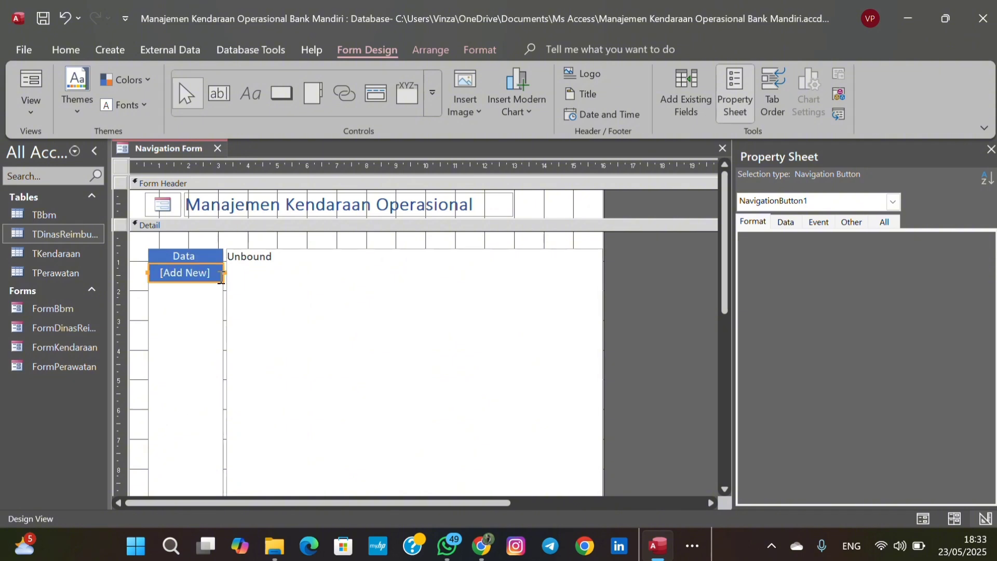
Add a second navigation button captioned "Data Biaya BBM".
left_click(216, 276)
key("Caps_Lock")
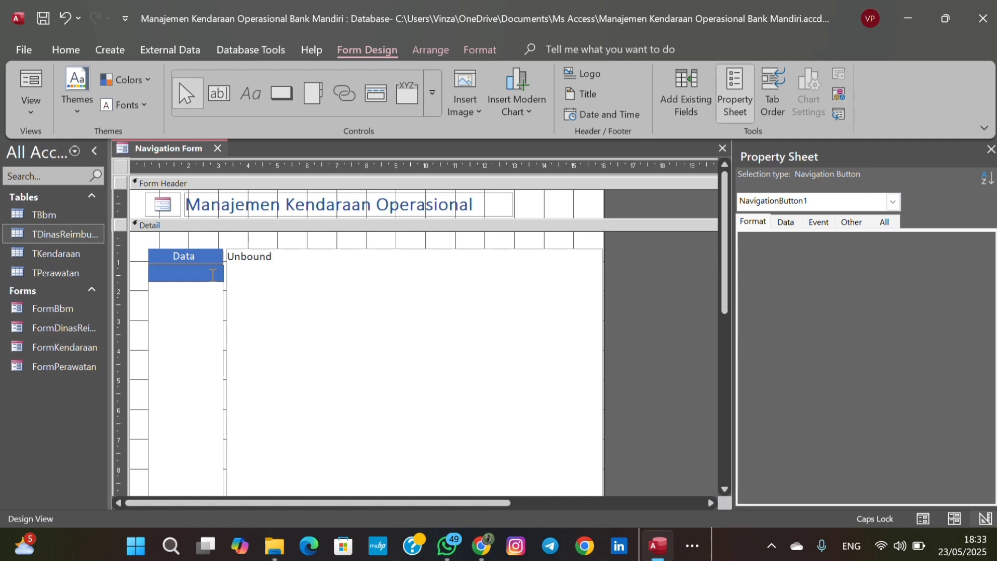
type("D")
key("Caps_Lock")
type("ata B")
key("Caps_Lock")
type("iaya BBM")
key("Return")
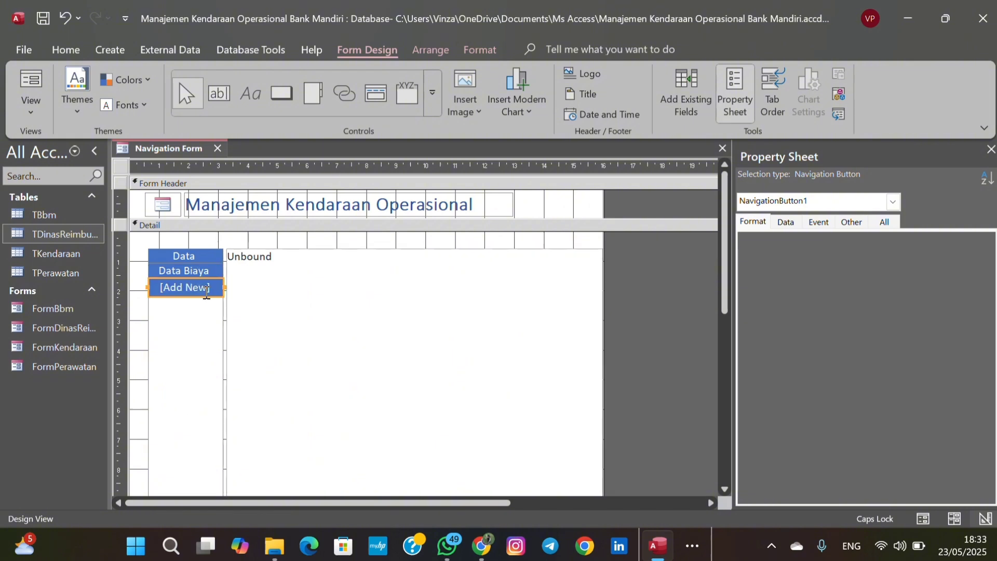
Add a third navigation button captioned "Data Biaya Perawatan".
left_click(208, 291)
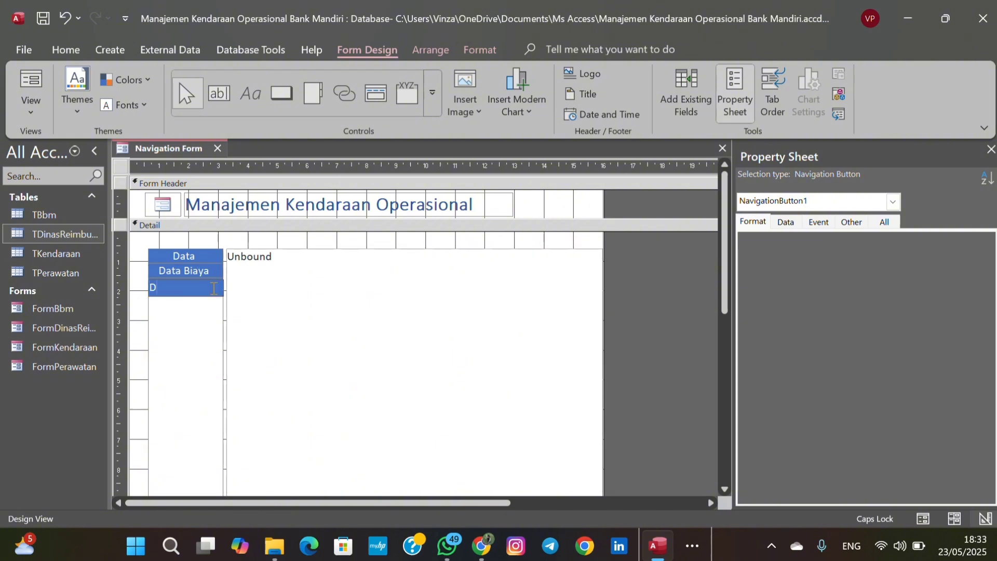
type("Data")
key("Caps_Lock")
type("Biay")
type("a Perawatan")
key("Return")
Add a fourth navigation button captioned "Data Biaya Dinas & Reimbursement".
type("Data")
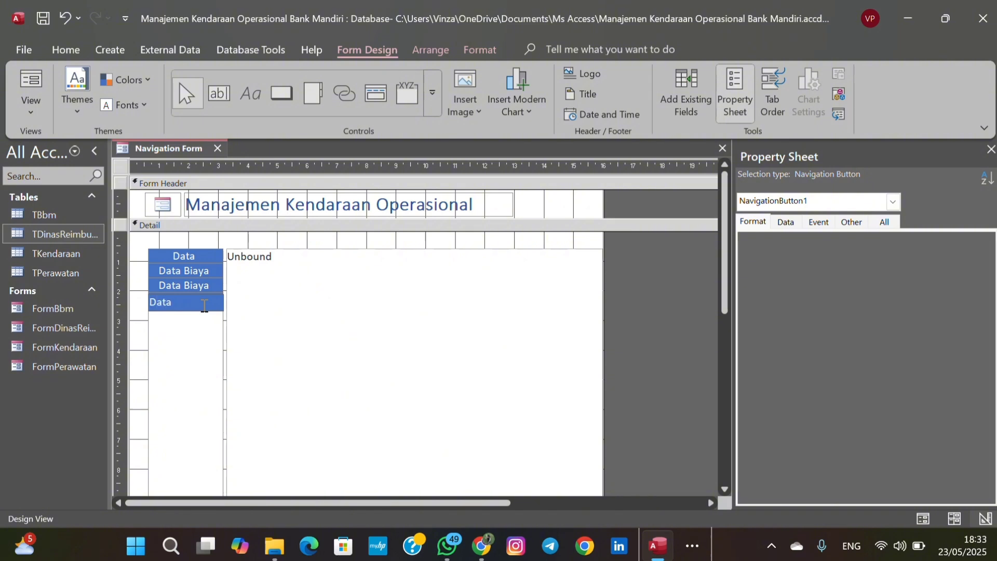
type(" Biaya Dinas & Reimbursement")
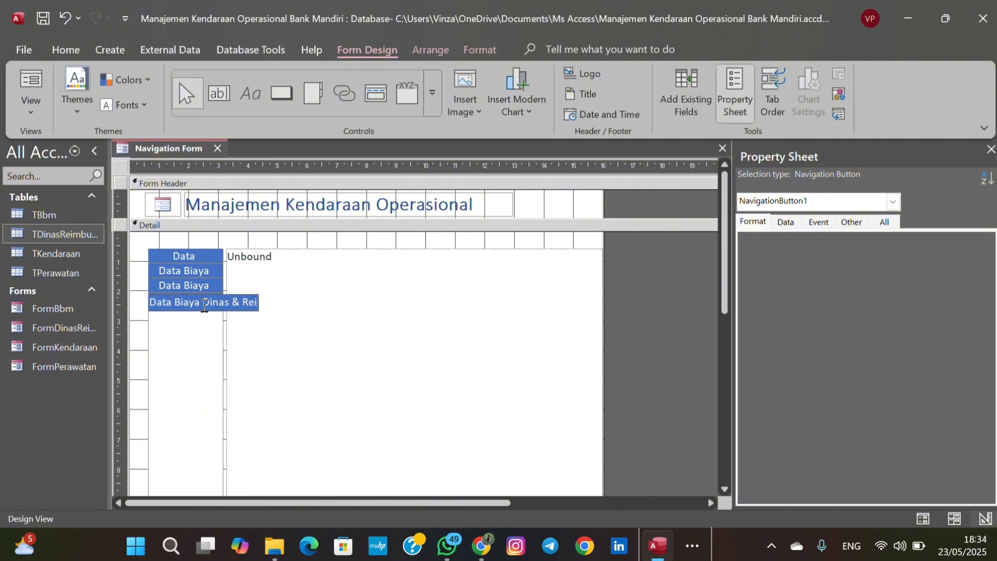
key("Return")
Stretch the four navigation buttons to about 1.5 to 1.6 cm high to fit their wrapped captions.
left_click(184, 256)
left_click(188, 303)
left_click_drag(187, 292, 181, 432)
left_click(186, 347)
left_click(185, 392)
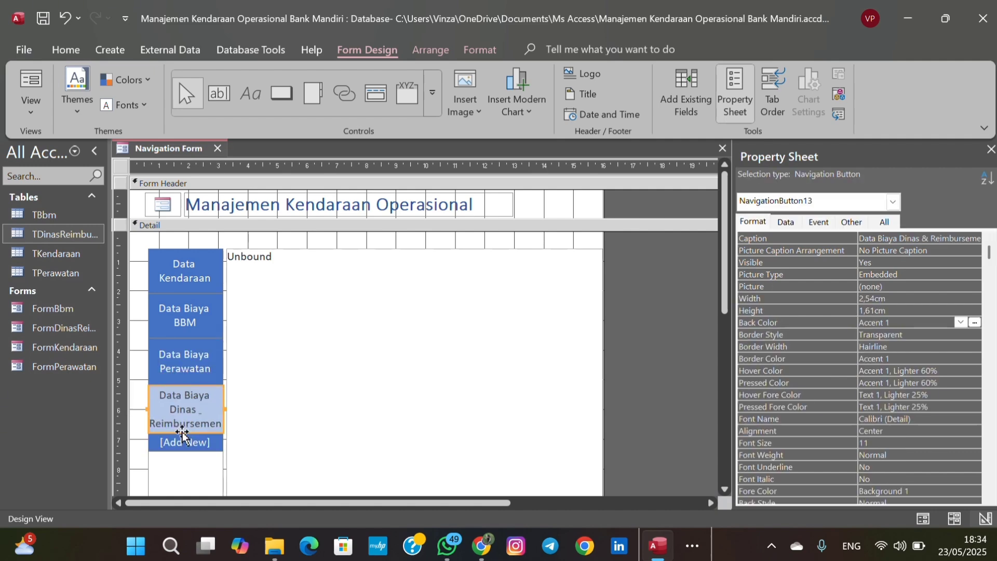
Make each of the four navigation buttons slightly taller, giving them roughly equal heights.
left_click(188, 287)
left_click_drag(188, 293, 187, 299)
left_click(187, 325)
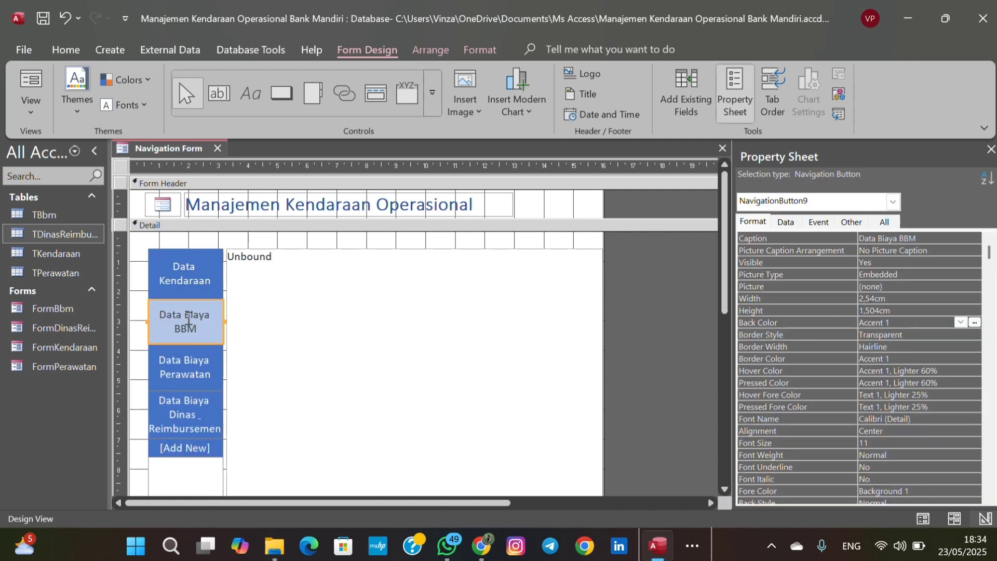
left_click_drag(186, 344, 186, 351)
left_click(184, 374)
left_click_drag(183, 400, 182, 404)
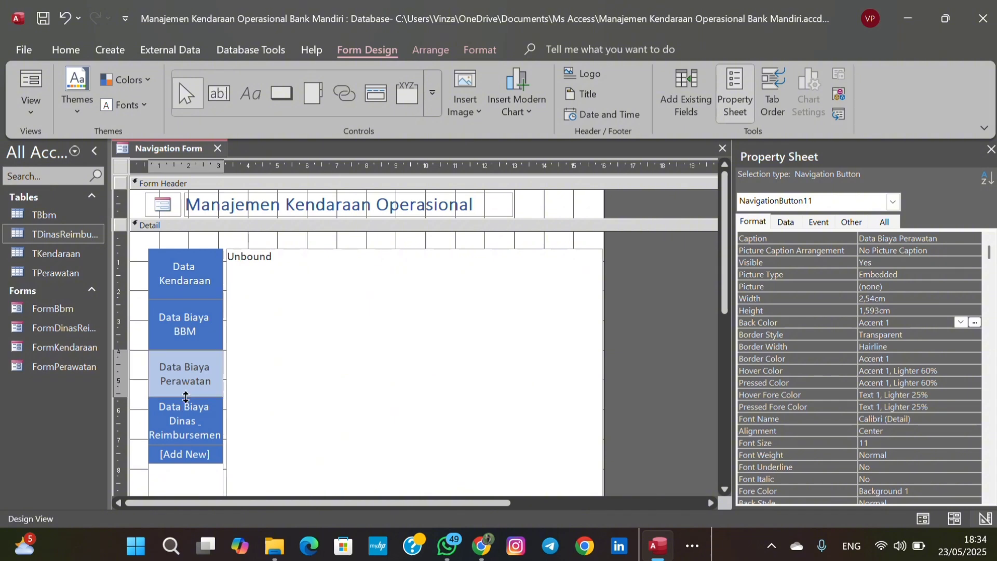
left_click(185, 427)
left_click_drag(185, 451, 185, 457)
Widen the vertical column of navigation buttons to about 2.95 cm.
left_click(225, 334)
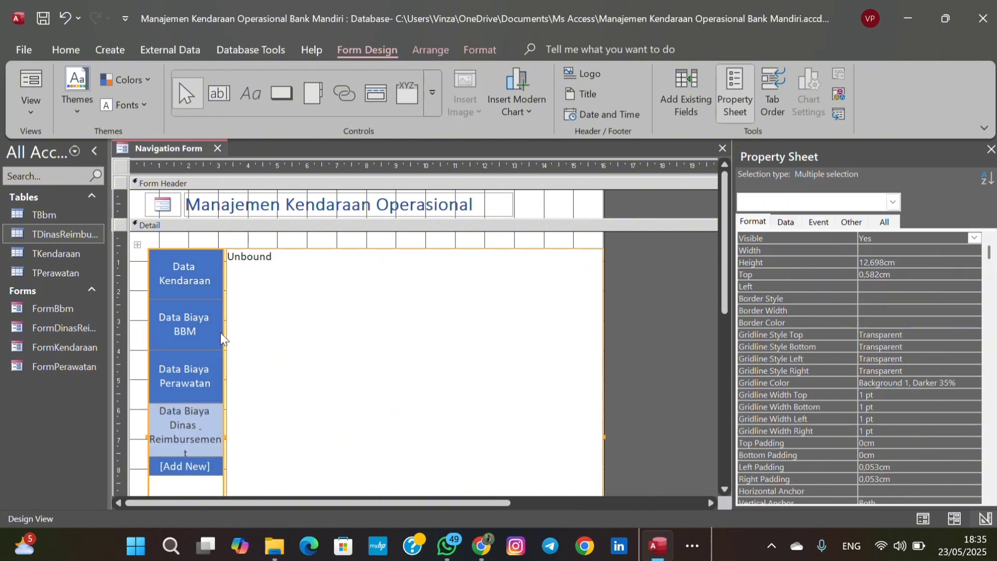
left_click(219, 285)
left_click(225, 275)
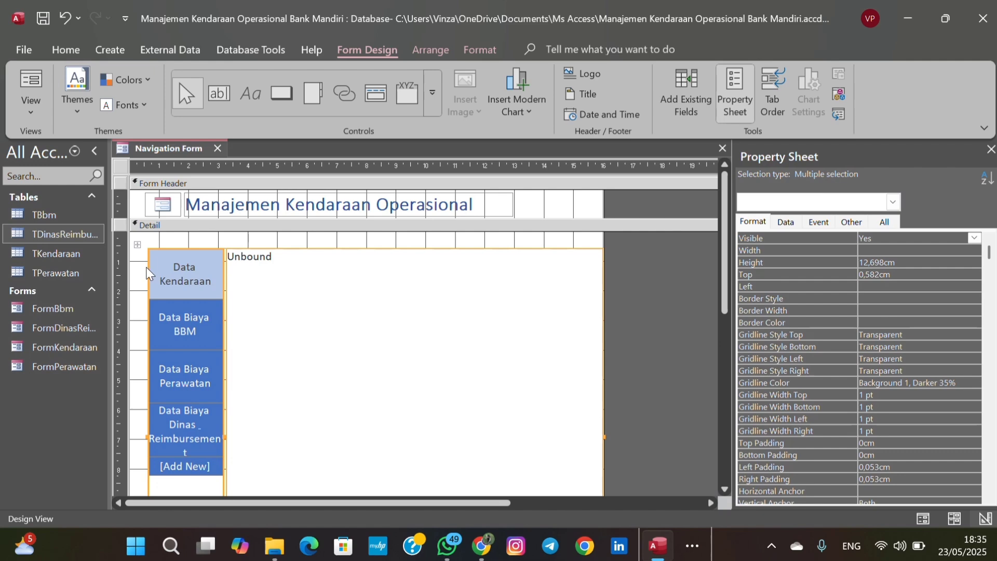
left_click(195, 277)
left_click_drag(222, 274, 236, 274)
Shorten the navigation control to about 7.7 cm high and reduce the Detail section to about 8.3 cm.
left_click_drag(725, 287, 726, 455)
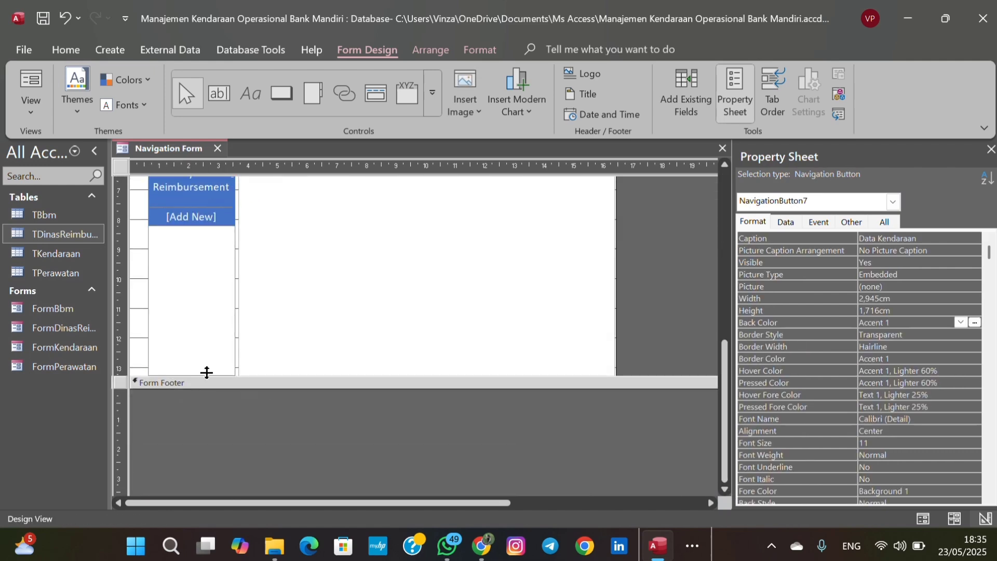
left_click(201, 373)
left_click_drag(189, 376, 196, 229)
left_click_drag(409, 265, 411, 248)
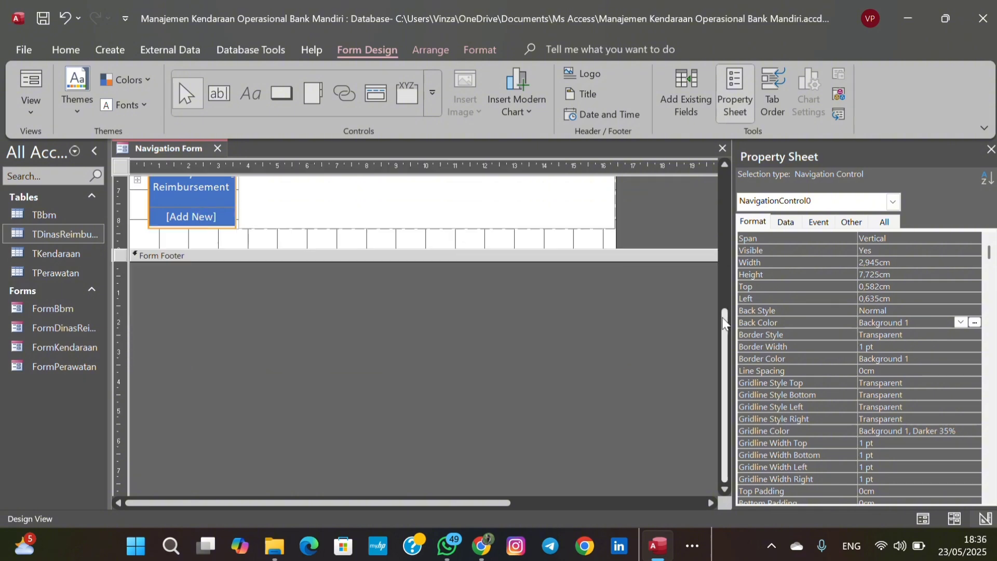
left_click_drag(724, 322, 719, 302)
left_click_drag(250, 396, 272, 374)
Widen the form to about 18 cm and stretch the navigation subform to about 13.8 cm wide.
left_click_drag(723, 470, 664, 191)
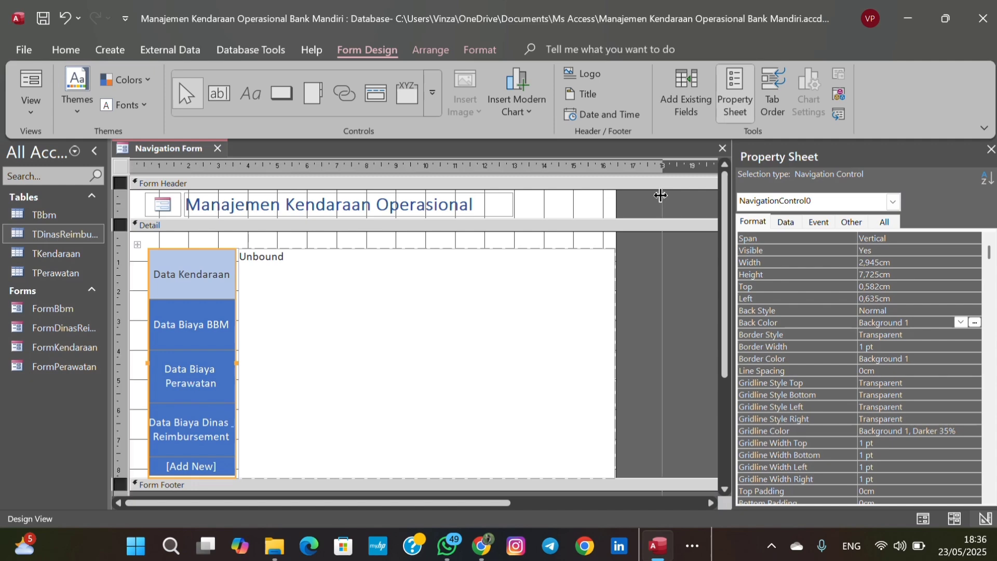
left_click(570, 294)
left_click_drag(616, 363, 649, 357)
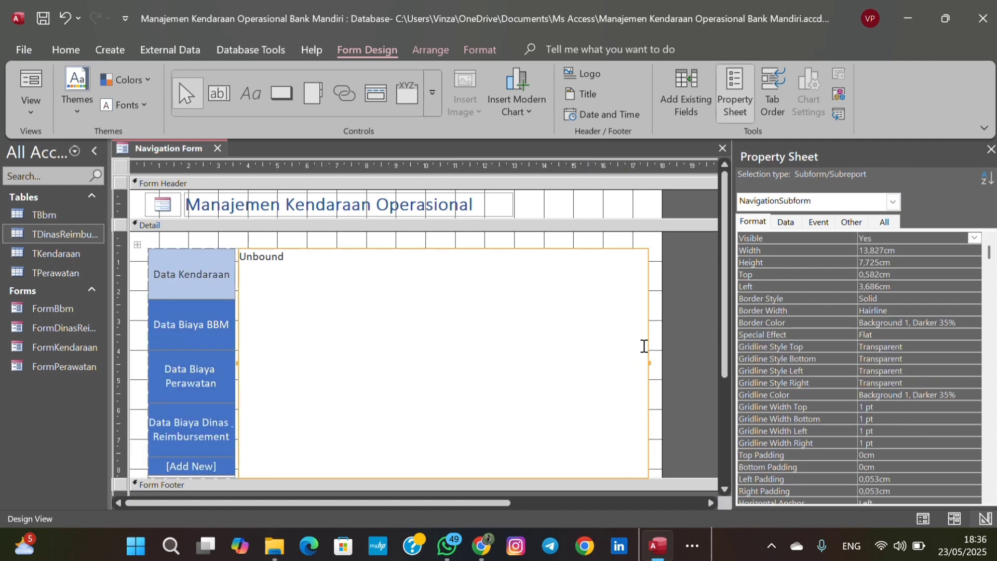
left_click(198, 282)
left_click(190, 332, "shift")
left_click(180, 379, "shift")
left_click(197, 434, "shift")
left_click(221, 462, "shift")
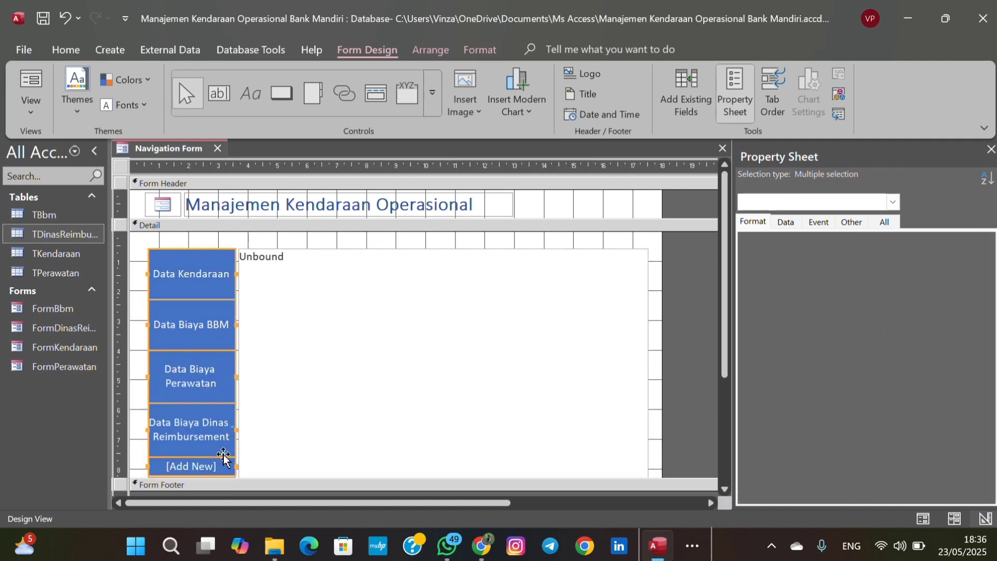
left_click(784, 223)
left_click(884, 221)
left_click(345, 281)
Try to give the Data Kendaraan button the back color Accent 1, Darker 25% and a solid border.
left_click(205, 279)
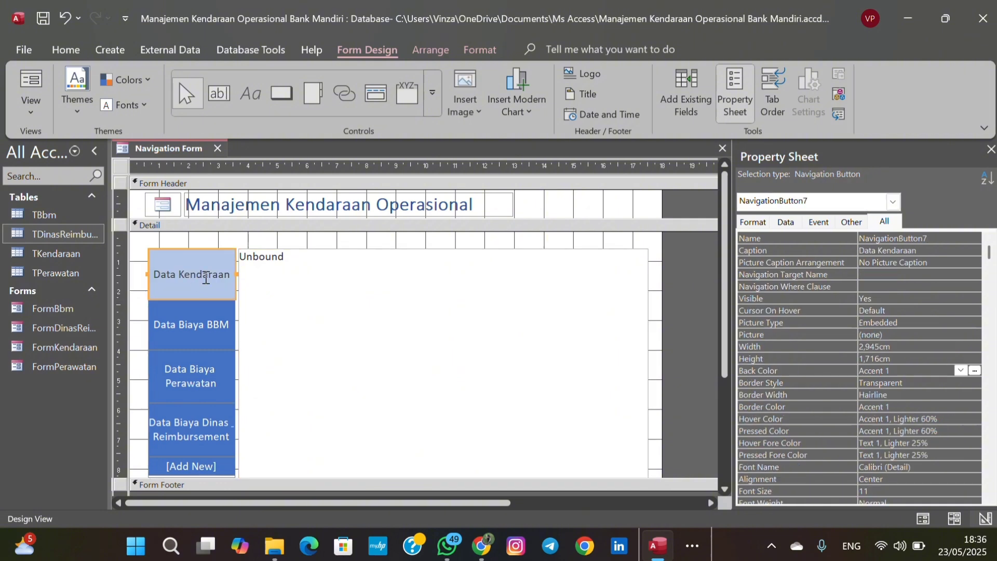
left_click(961, 371)
left_click(866, 141)
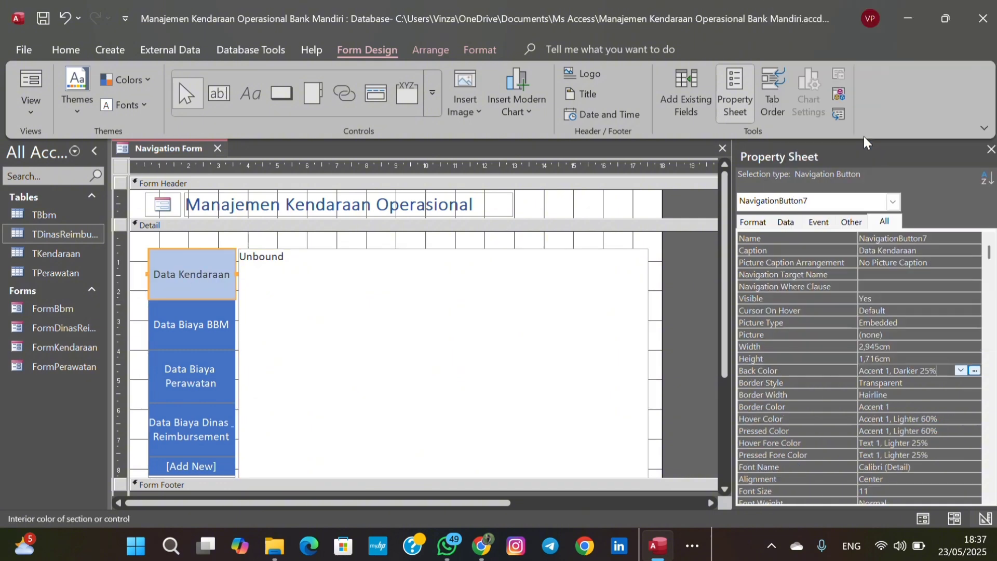
left_click(848, 385)
left_click(972, 382)
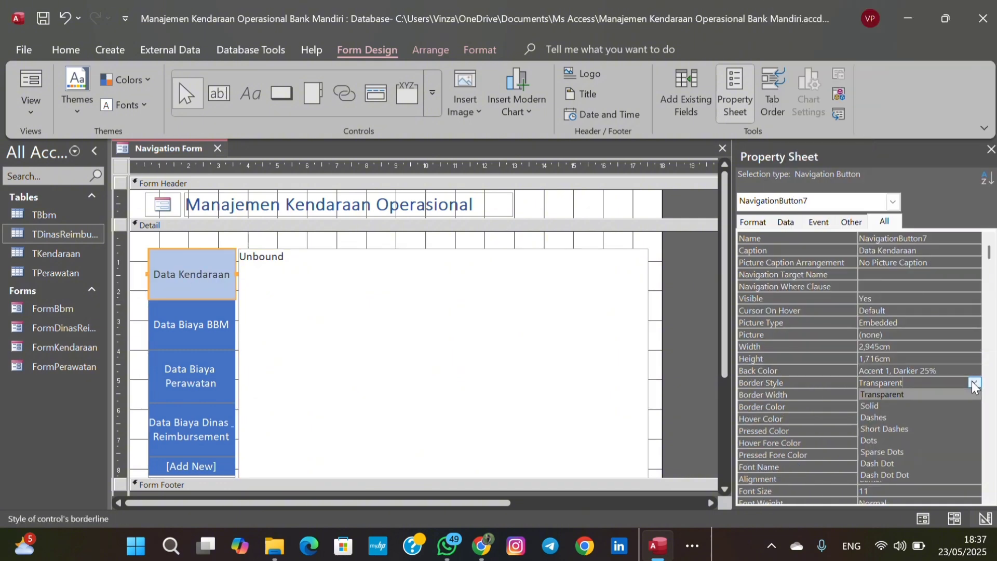
left_click(894, 407)
left_click(690, 299)
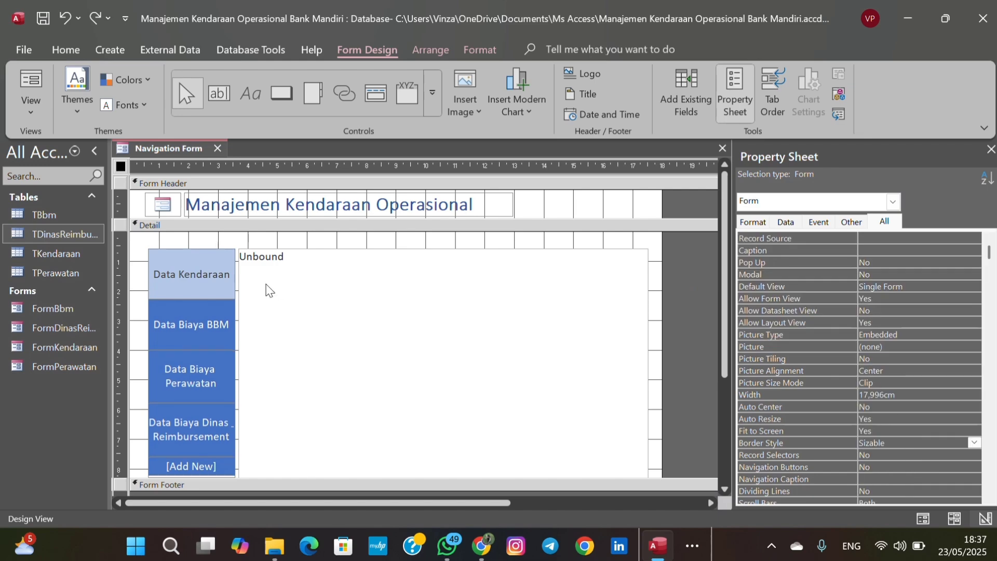
left_click(200, 275)
left_click(201, 333, "shift")
left_click(193, 376, "shift")
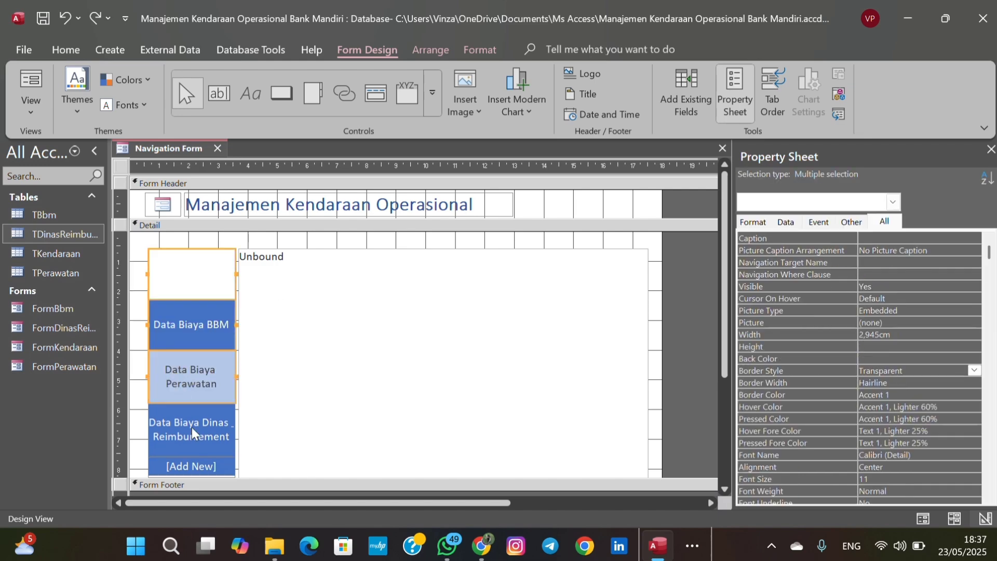
left_click(192, 428, "shift")
Make the captions of all five navigation buttons, including [Add New], bold and white.
left_click(206, 268)
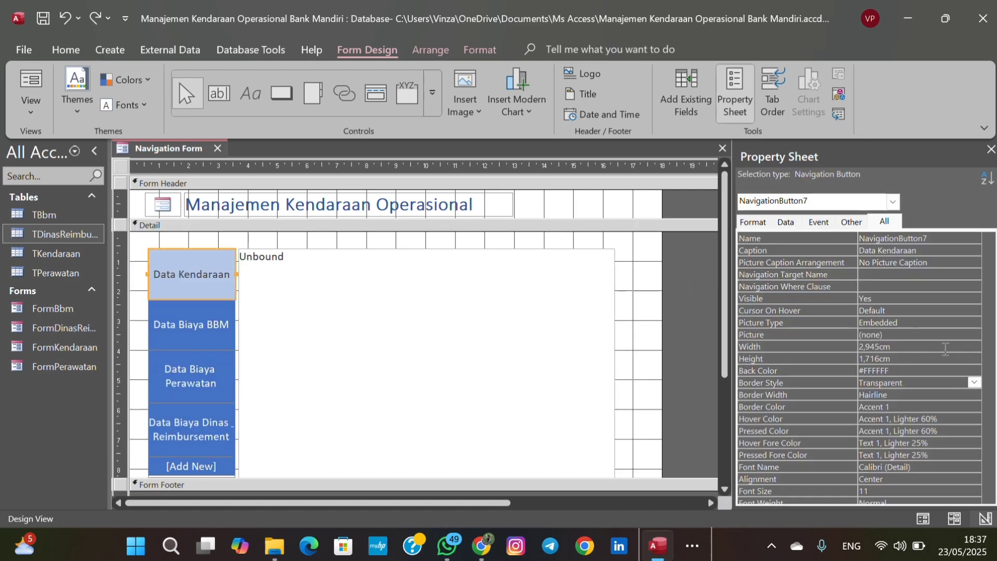
left_click(921, 372)
left_click(216, 323, "shift")
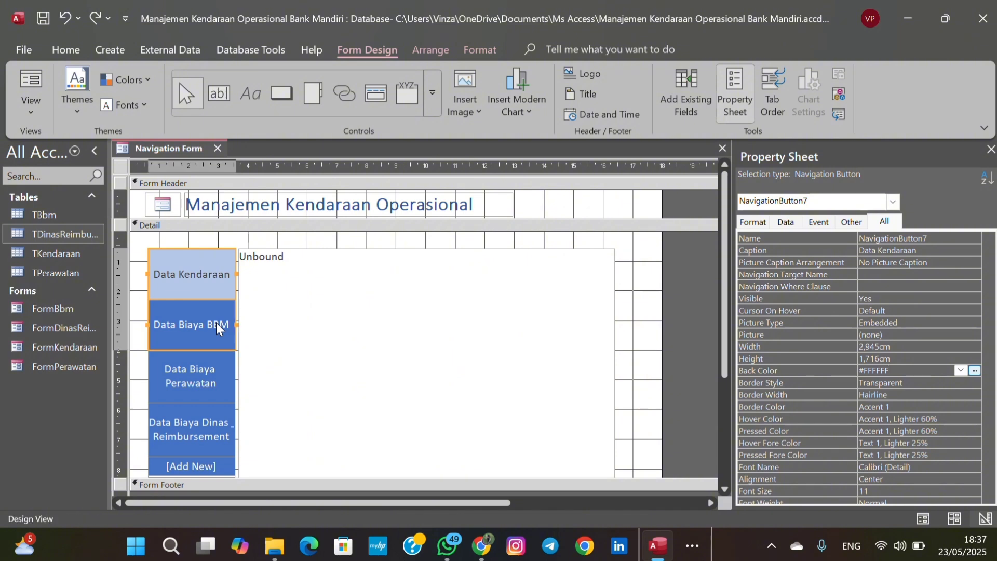
left_click(210, 377, "shift")
left_click(208, 430, "shift")
left_click(205, 467, "shift")
left_click(66, 50)
left_click(647, 114)
left_click(730, 268)
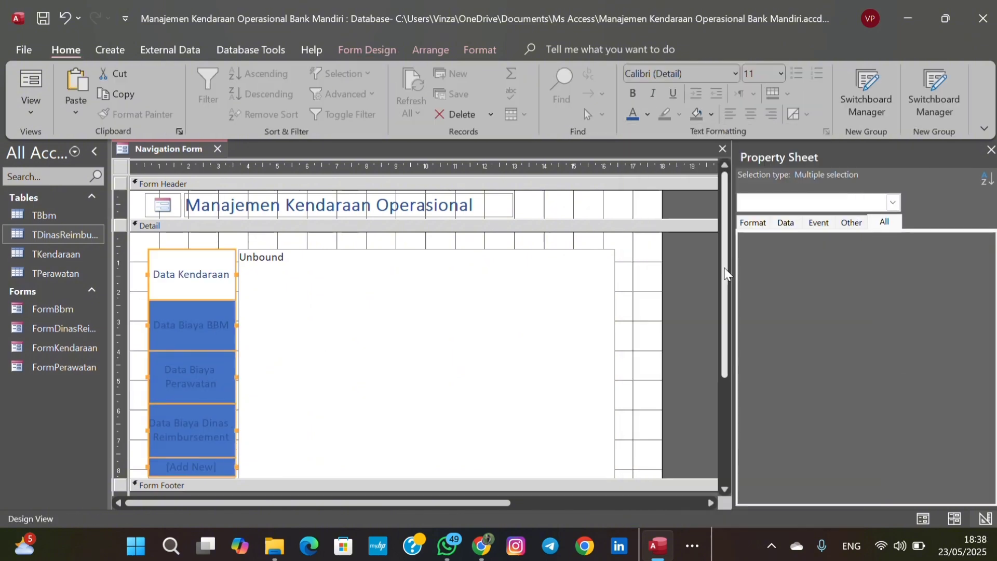
left_click(634, 95)
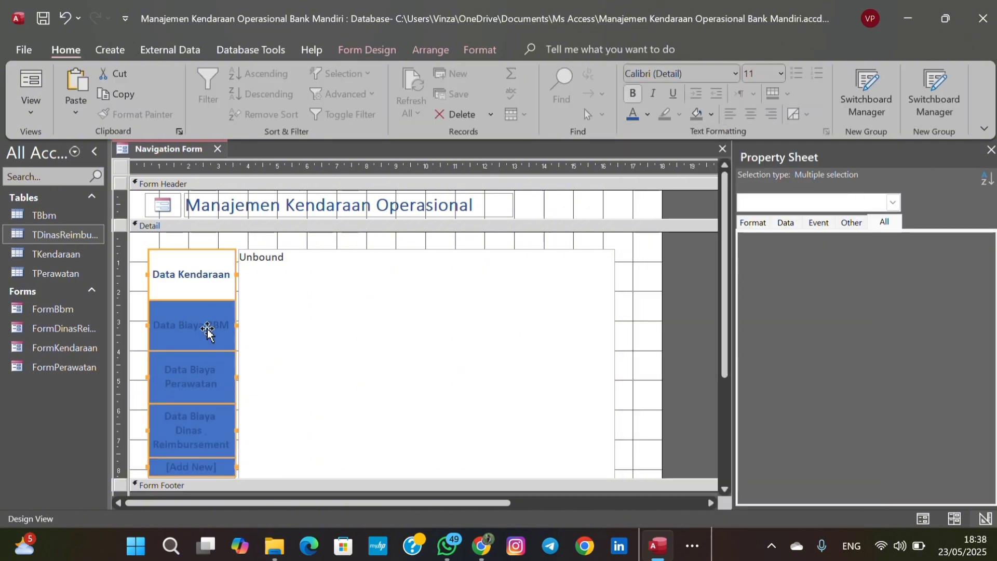
left_click(647, 115)
left_click(640, 186)
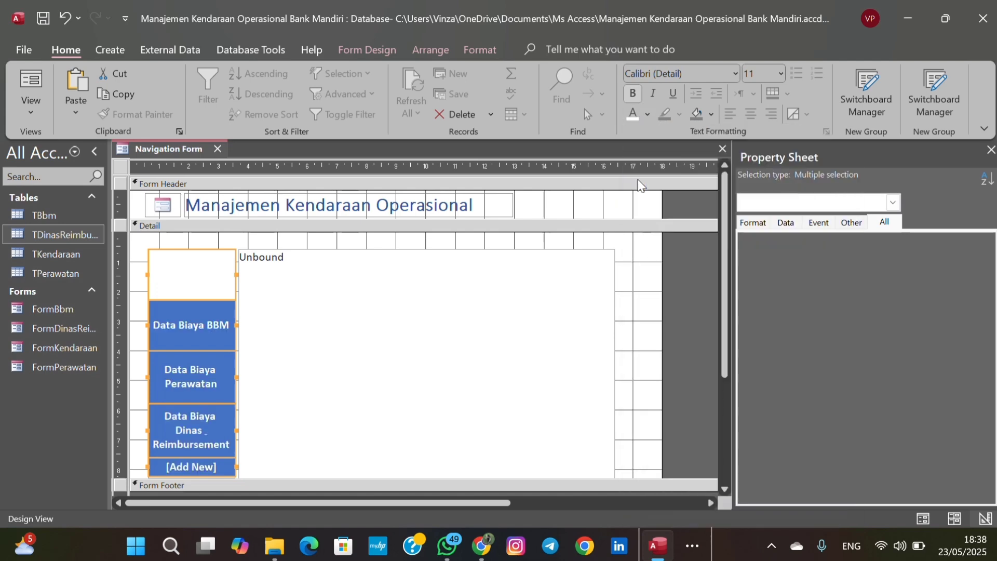
Set the back color of the Data Kendaraan button to Accent 1, Darker 25%.
left_click(640, 225)
left_click(192, 274)
left_click(961, 371)
left_click(867, 151)
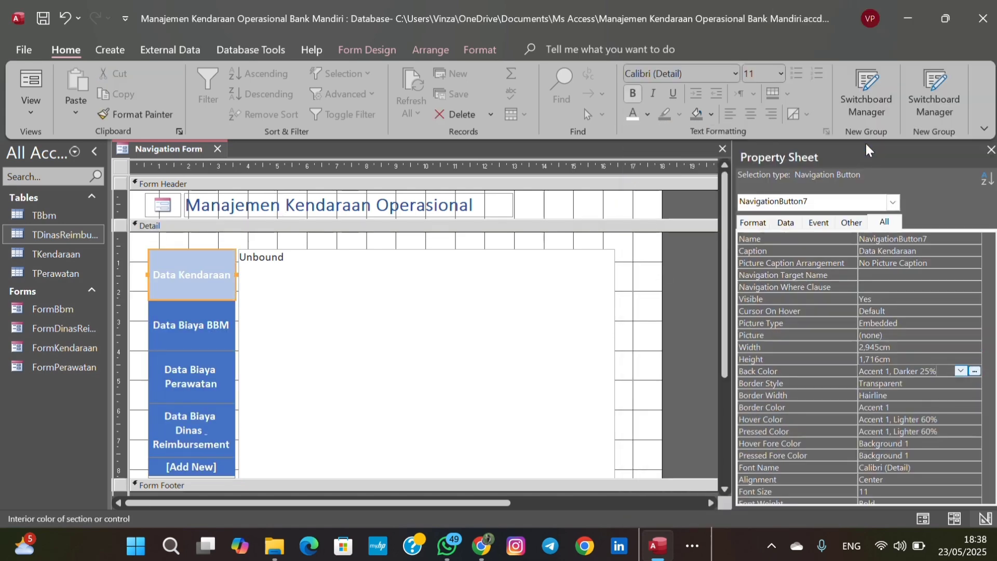
left_click(965, 382)
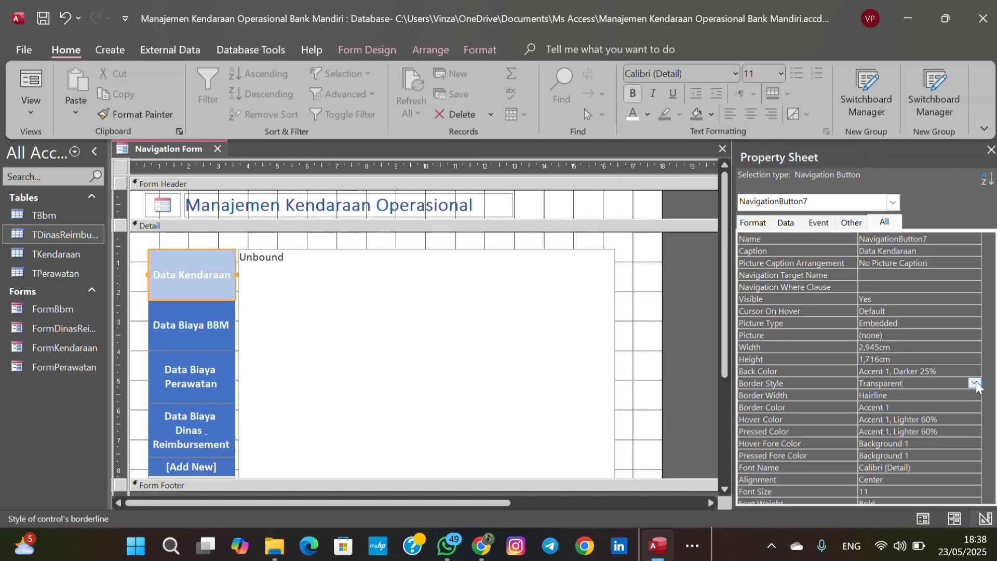
Widen the title label in the form header to about 14.55 cm.
left_click(609, 217)
left_click(505, 205)
left_click_drag(513, 205, 615, 210)
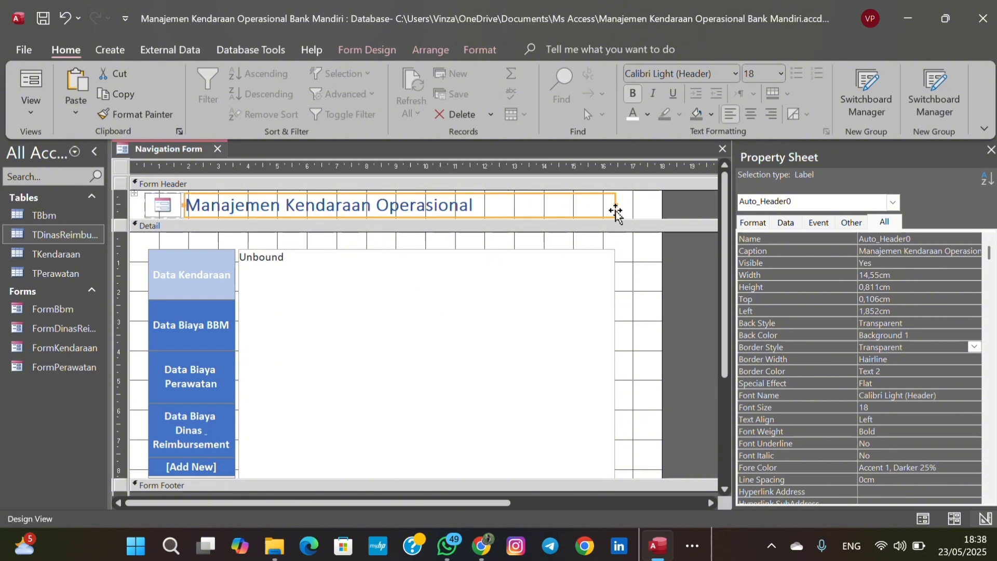
left_click(642, 327)
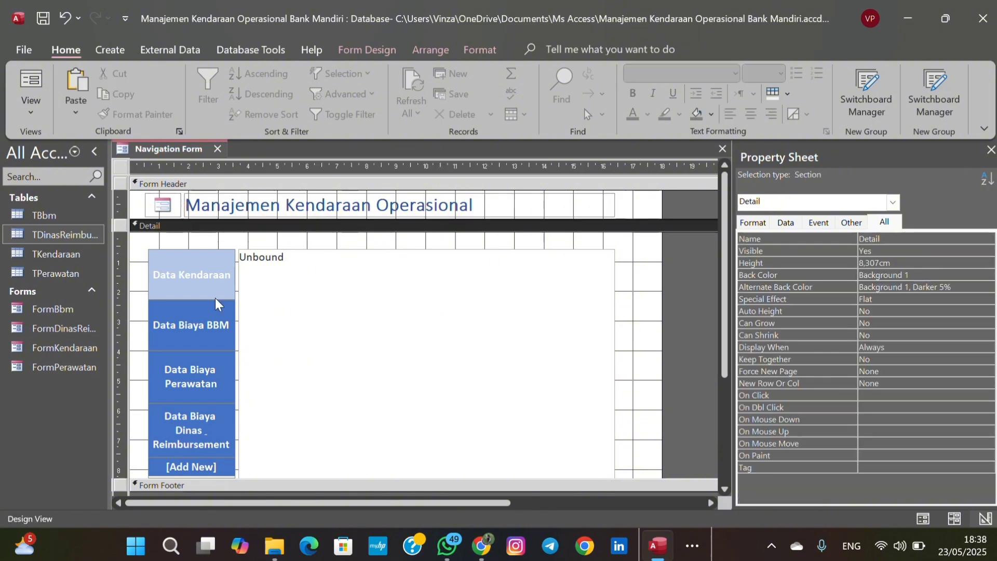
left_click(193, 314)
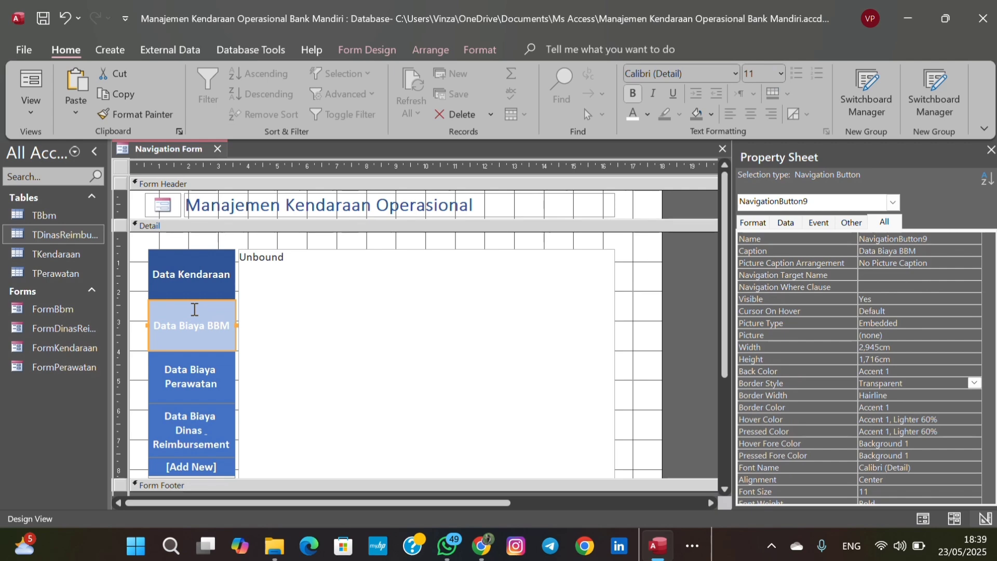
left_click(216, 283)
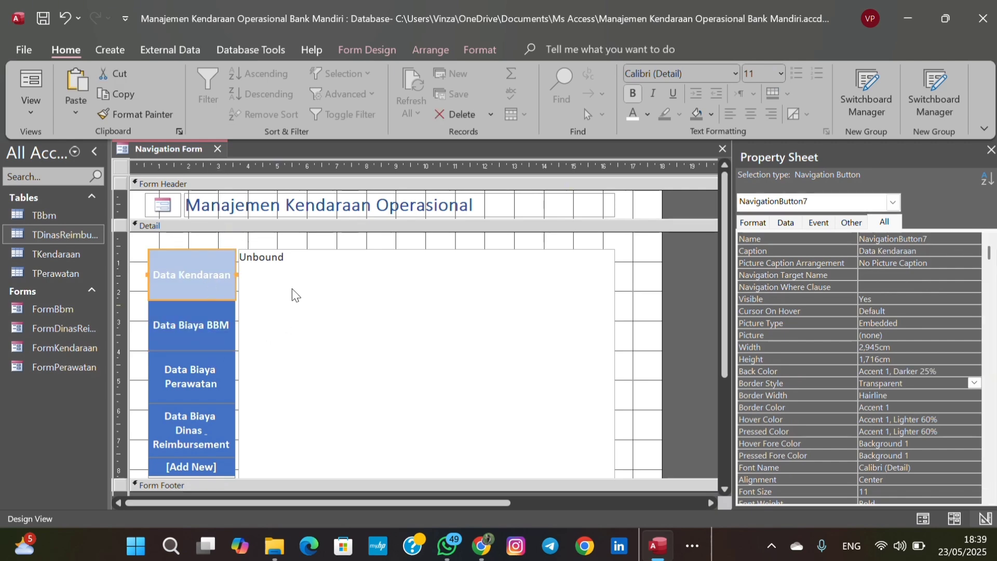
Save the navigation form under the name FormUtama.
right_click(166, 151)
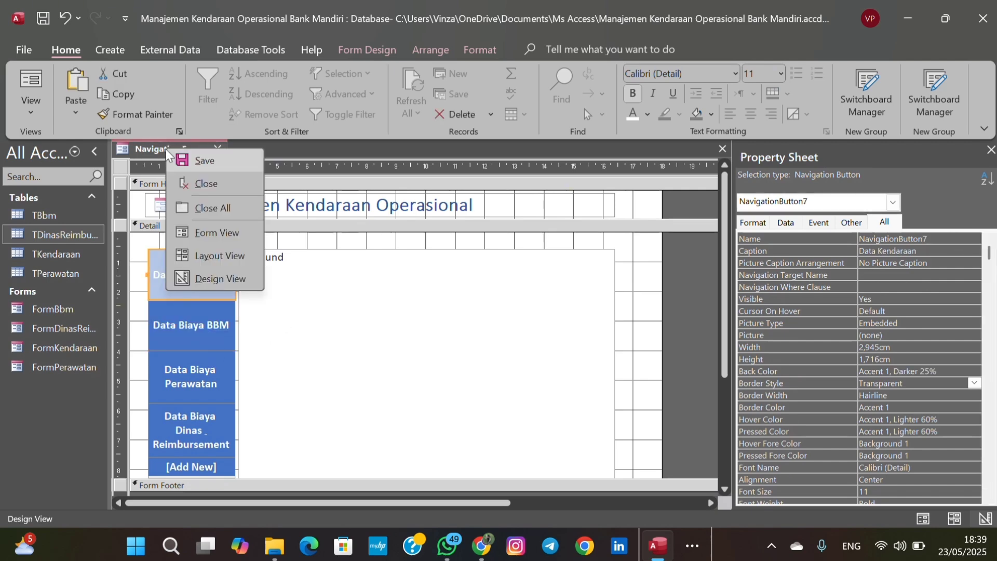
left_click(192, 161)
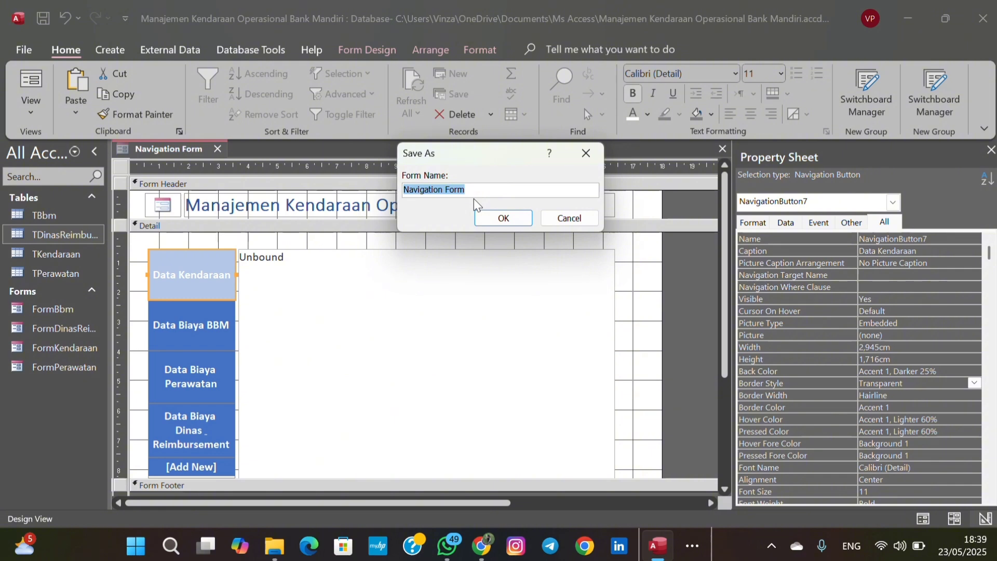
key("Caps_Lock")
type("F")
type("or")
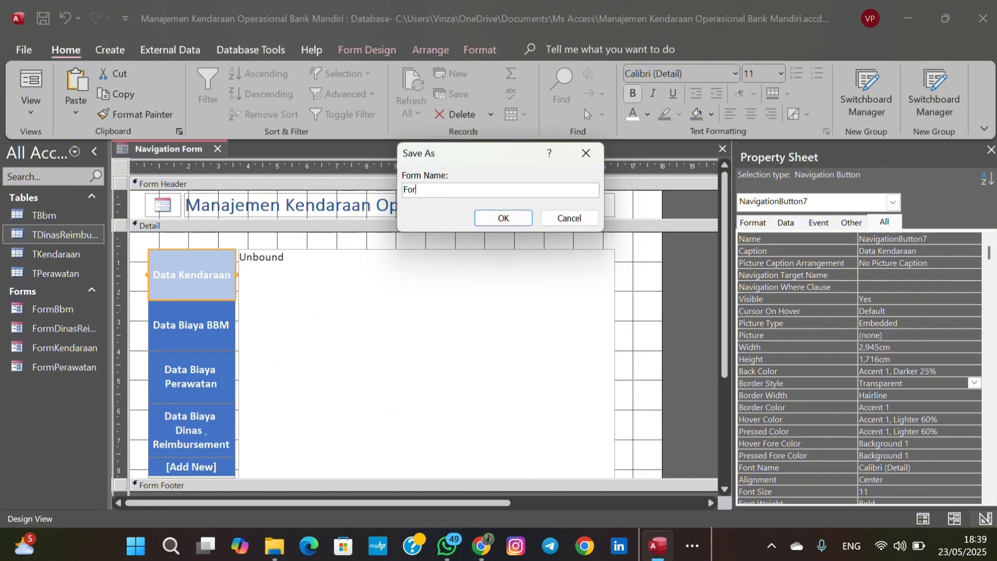
type("mUtama")
left_click(515, 218)
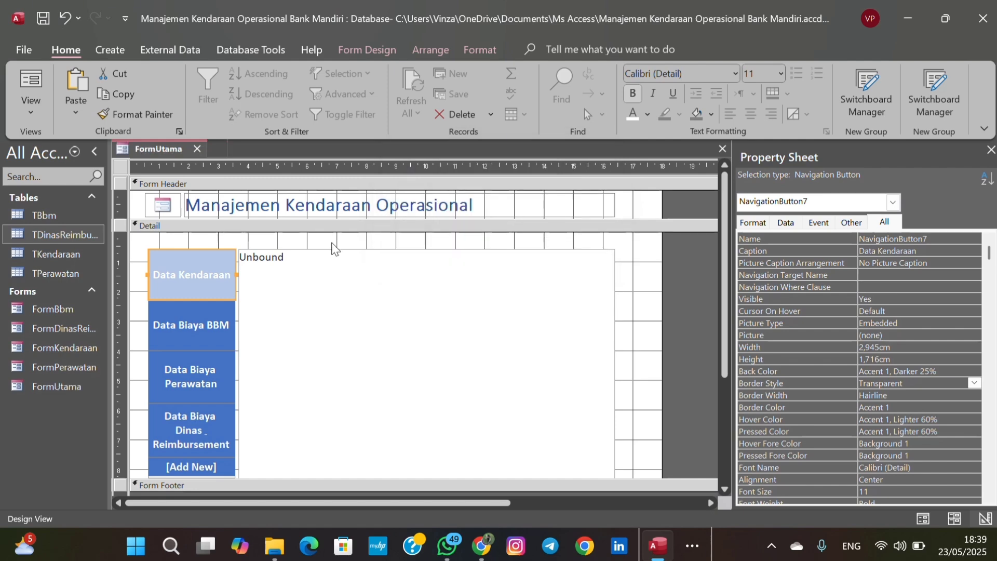
Try to insert the Mandiri logo from the image gallery while the Data Kendaraan button is selected.
left_click(366, 50)
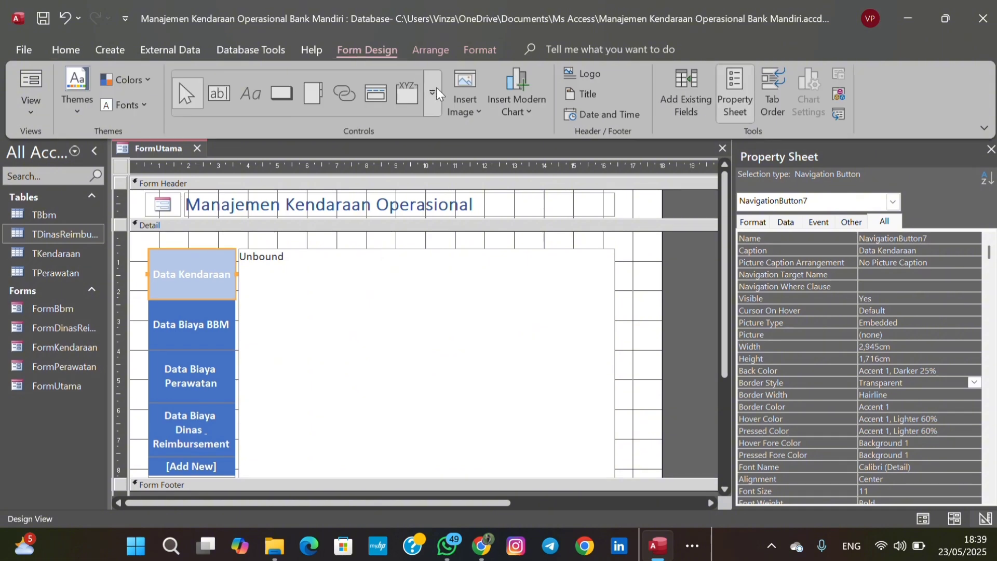
left_click(480, 114)
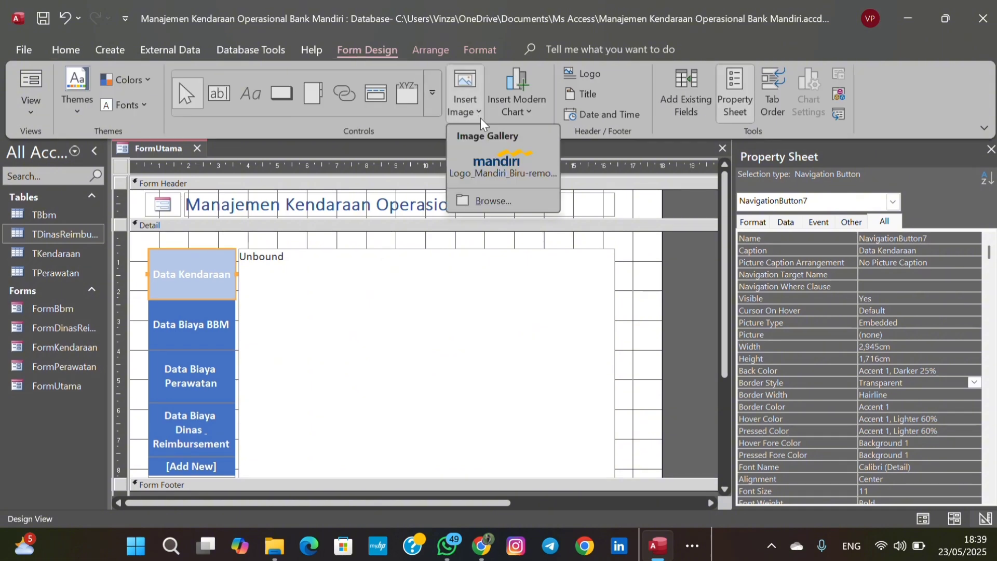
left_click(499, 169)
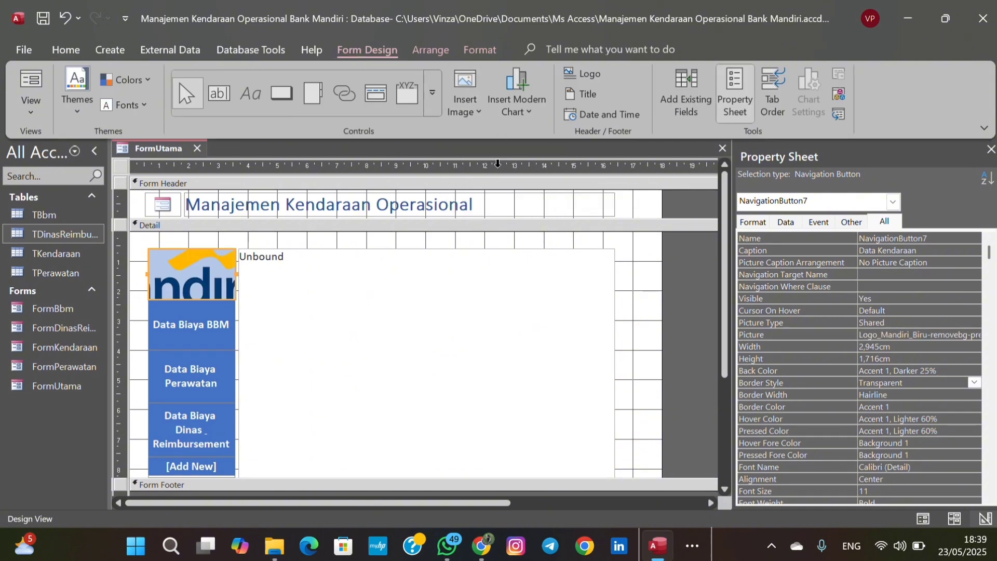
key("ctrl+z")
Insert the Mandiri logo from the image gallery at the far end of the form header, about 1.9 by 0.8 cm.
left_click(594, 236)
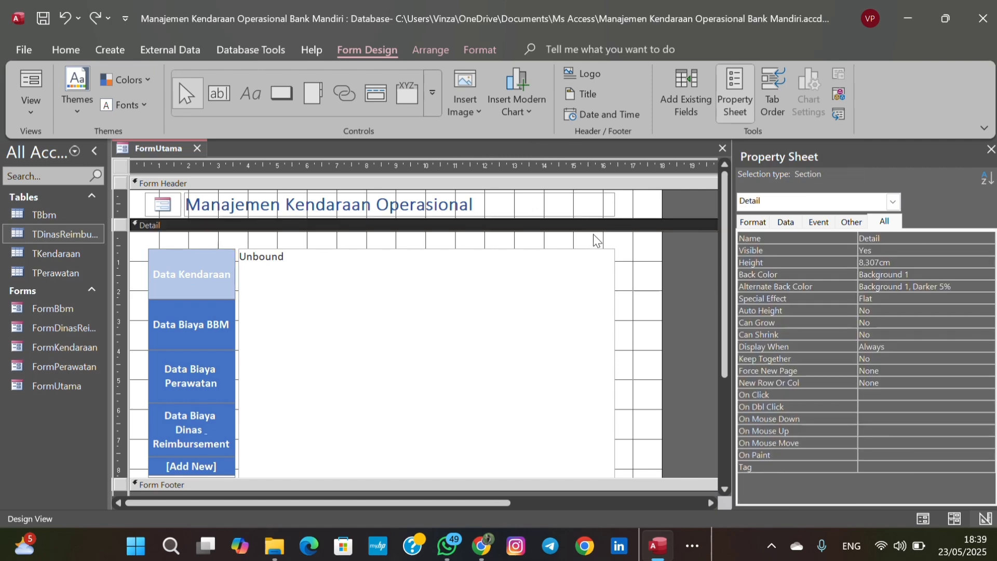
left_click(465, 96)
left_click(482, 166)
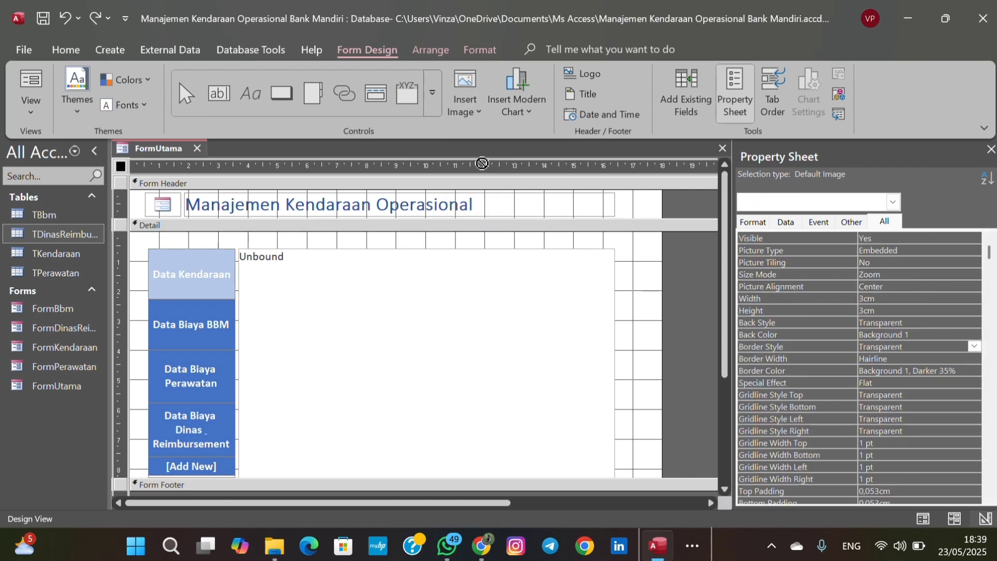
left_click_drag(600, 196, 656, 217)
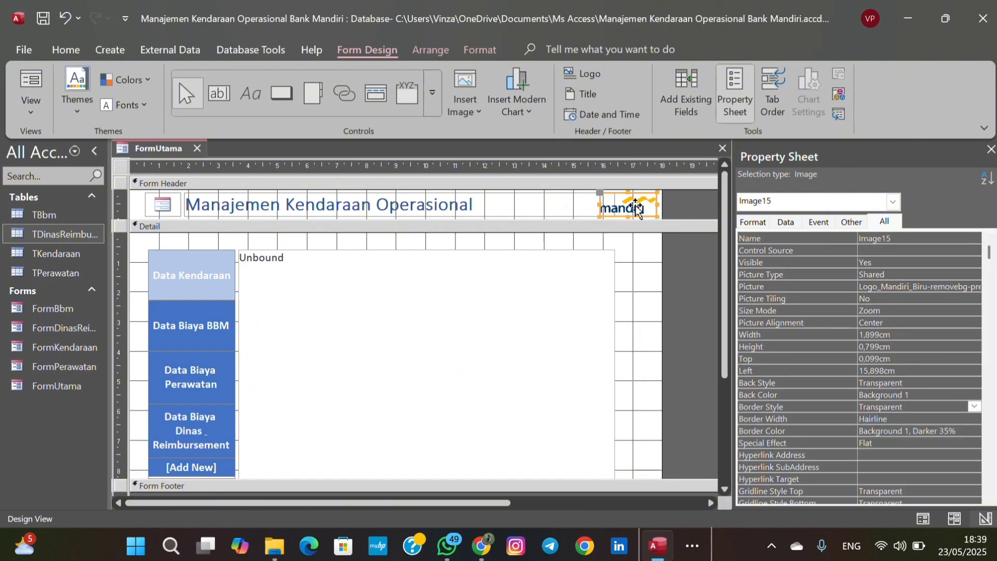
left_click(687, 259)
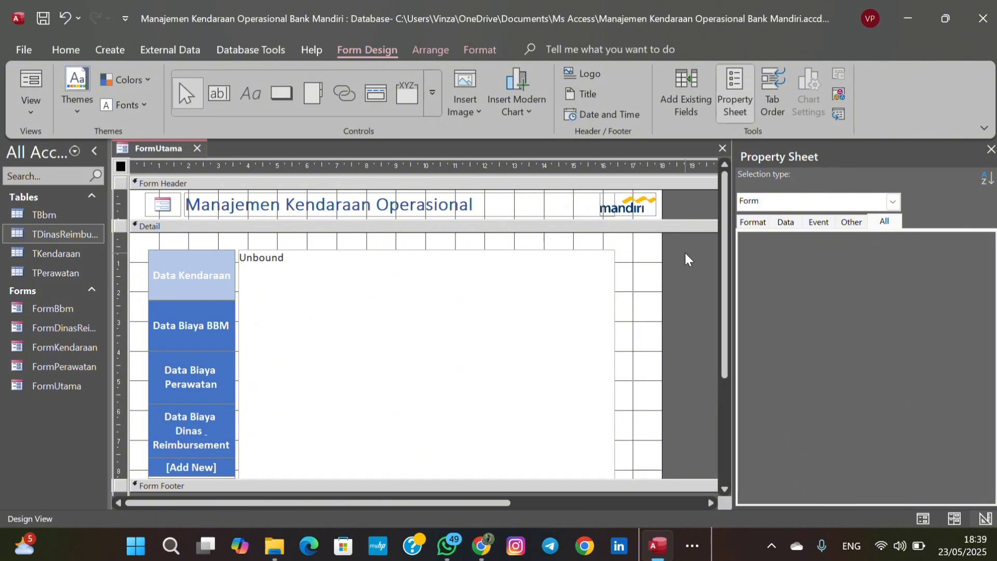
Narrow the title label in the form header to about 14.15 cm so it clears the Mandiri logo, and save FormUtama.
left_click(569, 210)
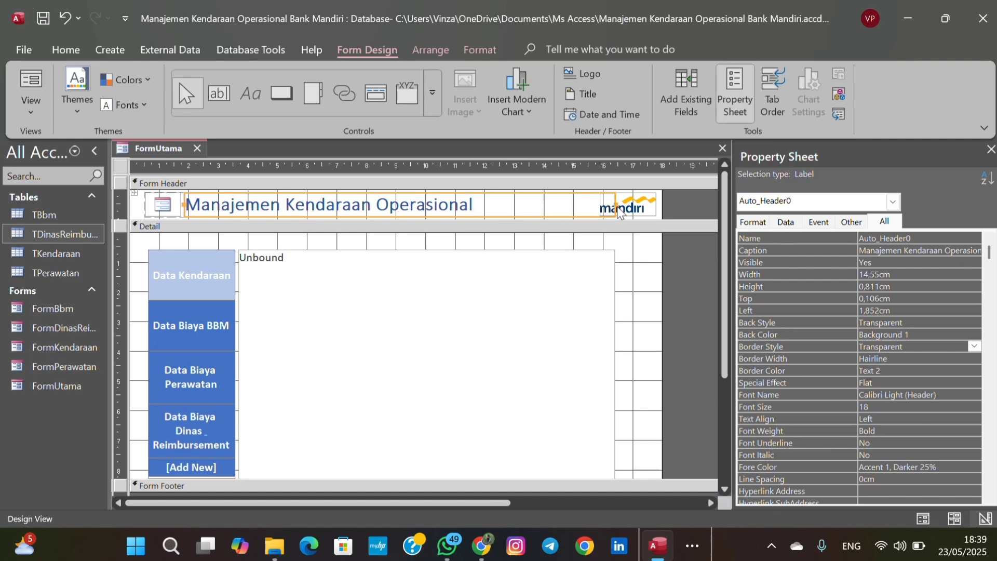
left_click_drag(617, 205, 598, 205)
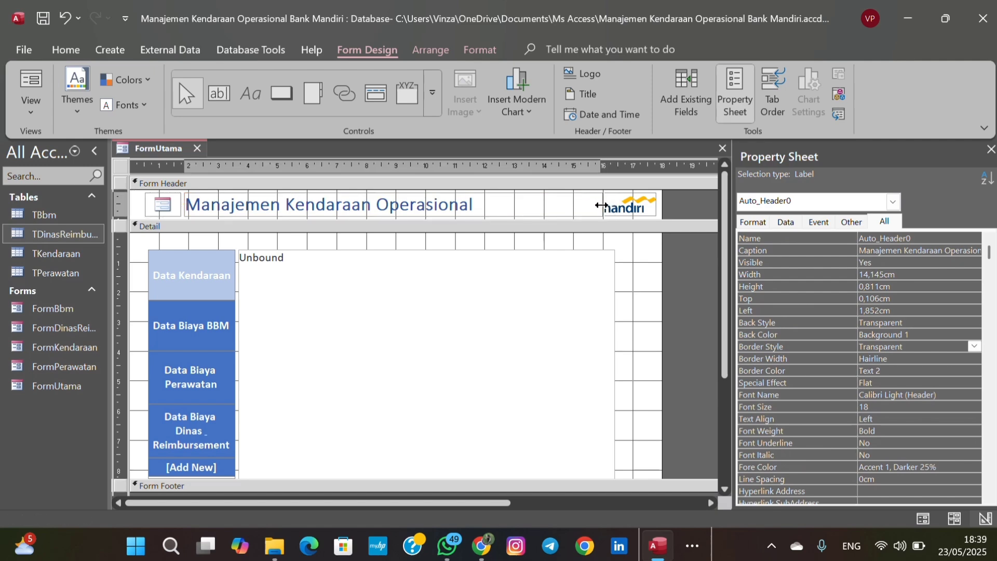
left_click(655, 270)
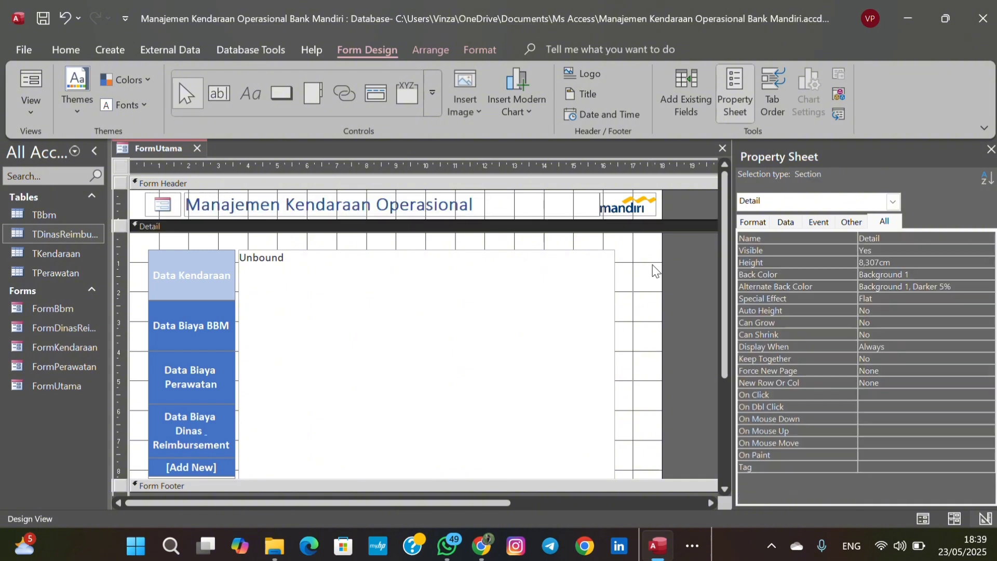
right_click(154, 149)
left_click(170, 161)
Set the navigation target of the Data Kendaraan button to FormKendaraan.
left_click(227, 270)
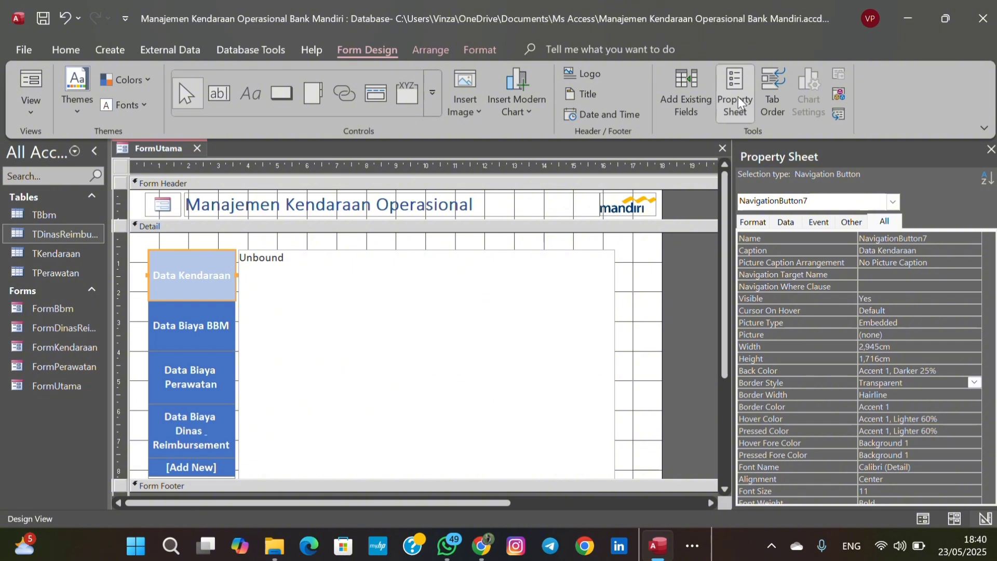
left_click(786, 222)
left_click(959, 242)
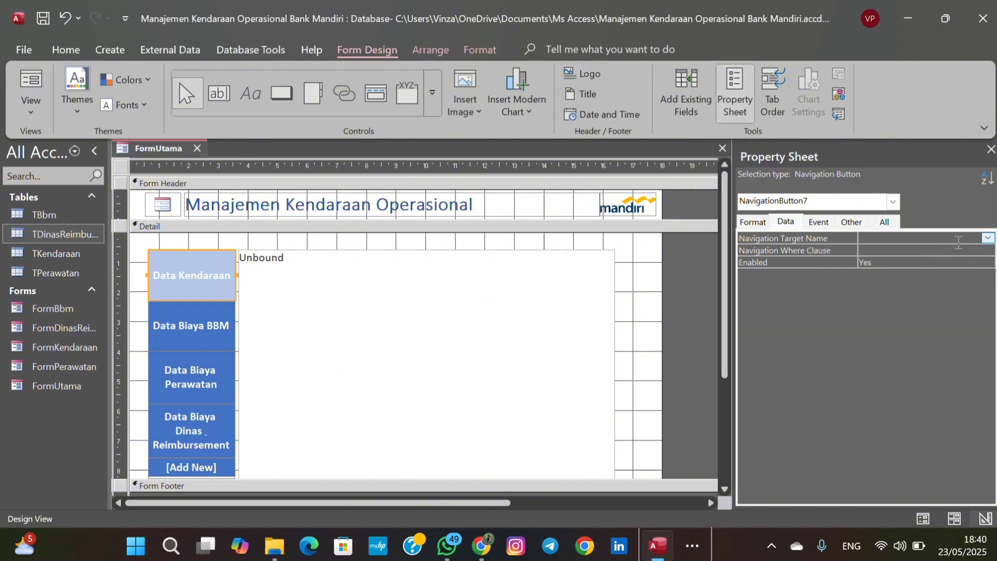
left_click(987, 239)
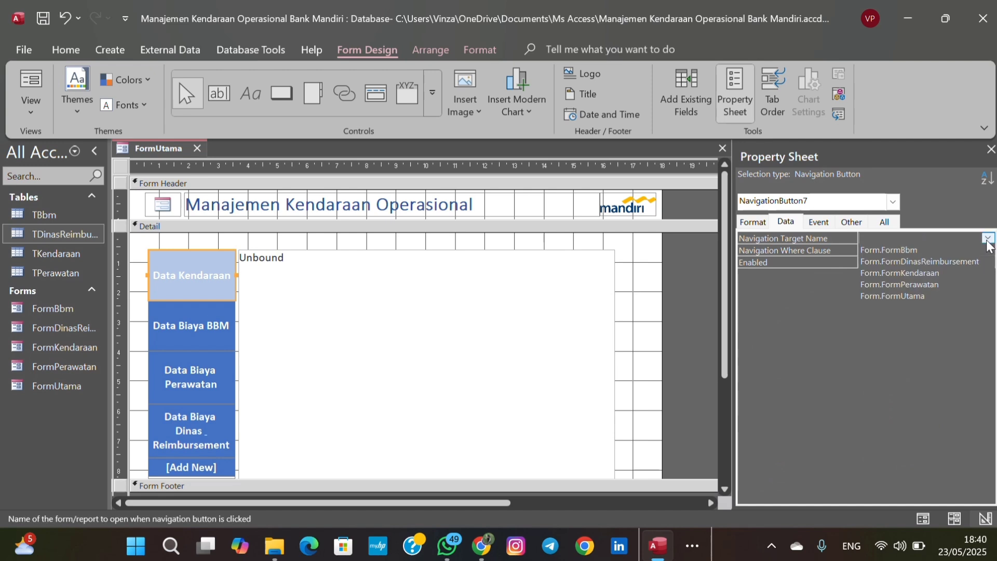
left_click(916, 274)
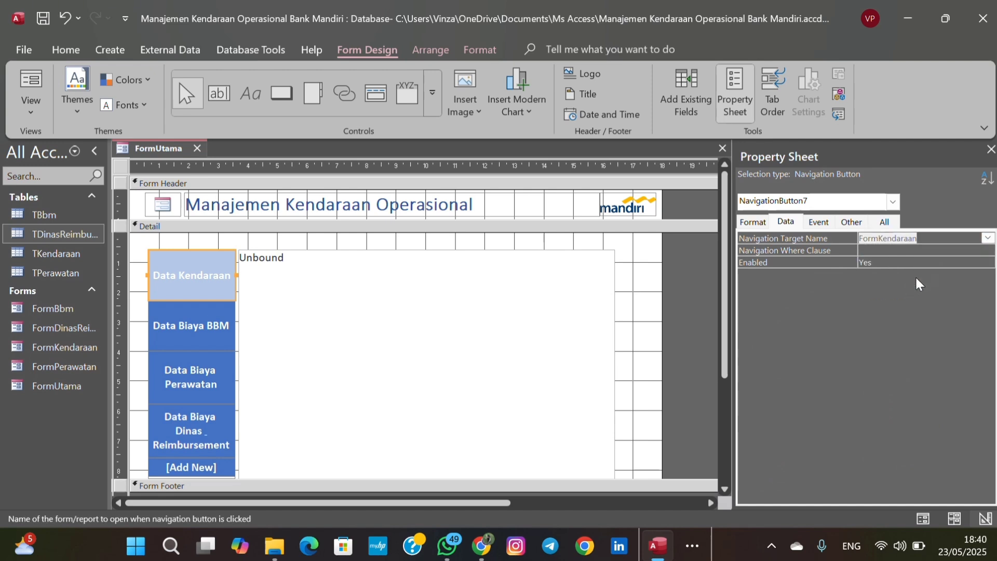
Set the navigation target of Data Biaya BBM to FormBbm and of Data Biaya Perawatan to FormPerawatan.
left_click(210, 327)
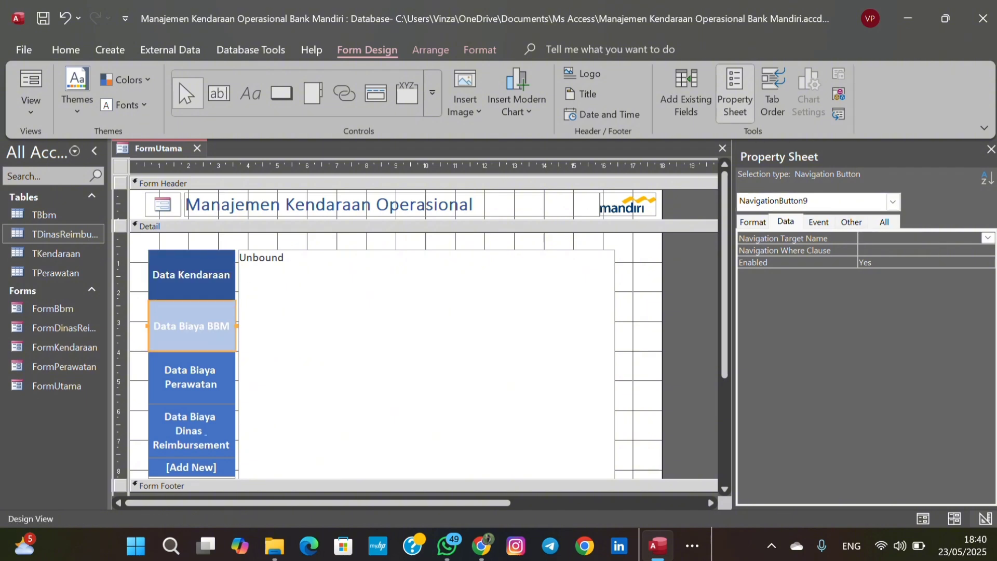
left_click(987, 238)
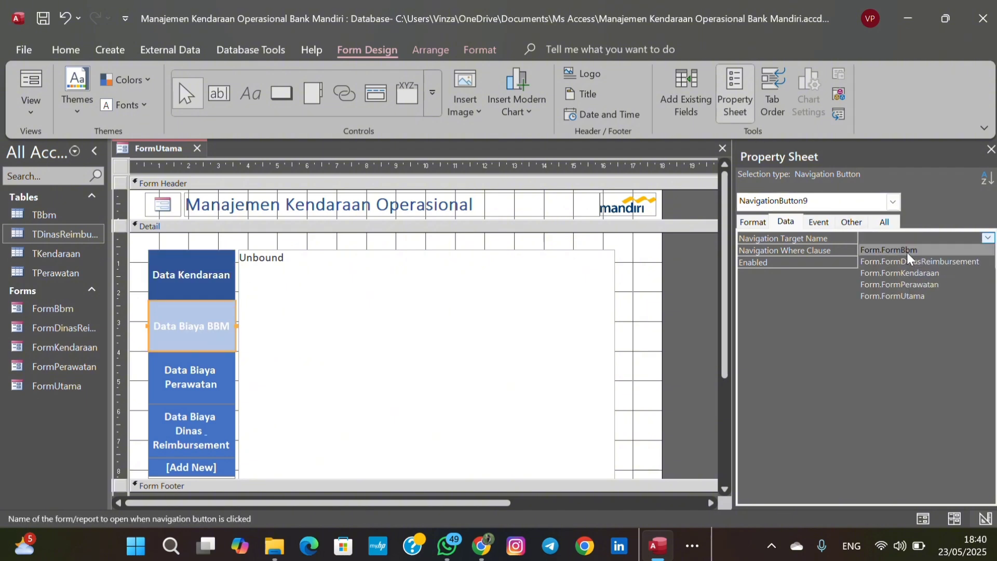
left_click(908, 257)
left_click(206, 387)
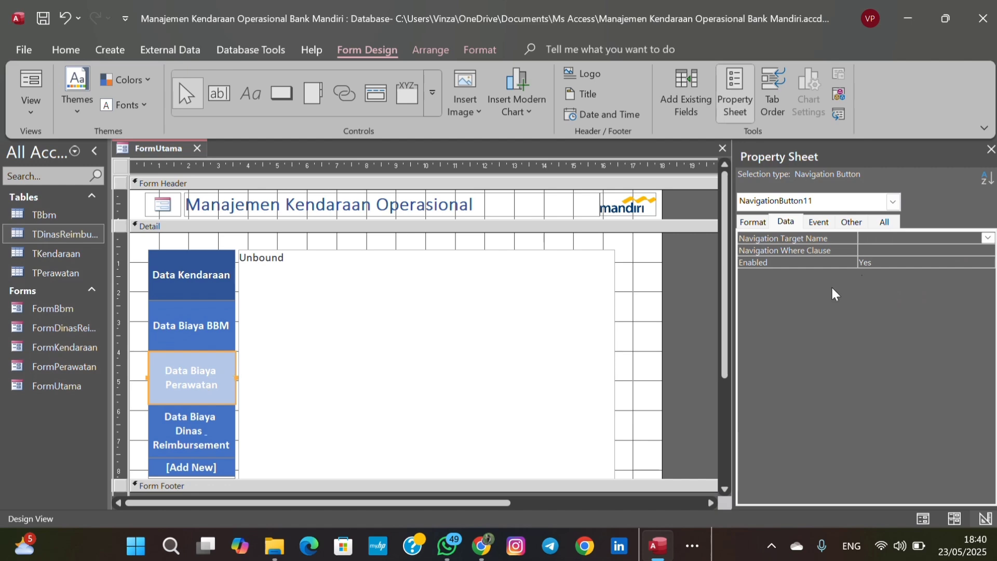
left_click(988, 238)
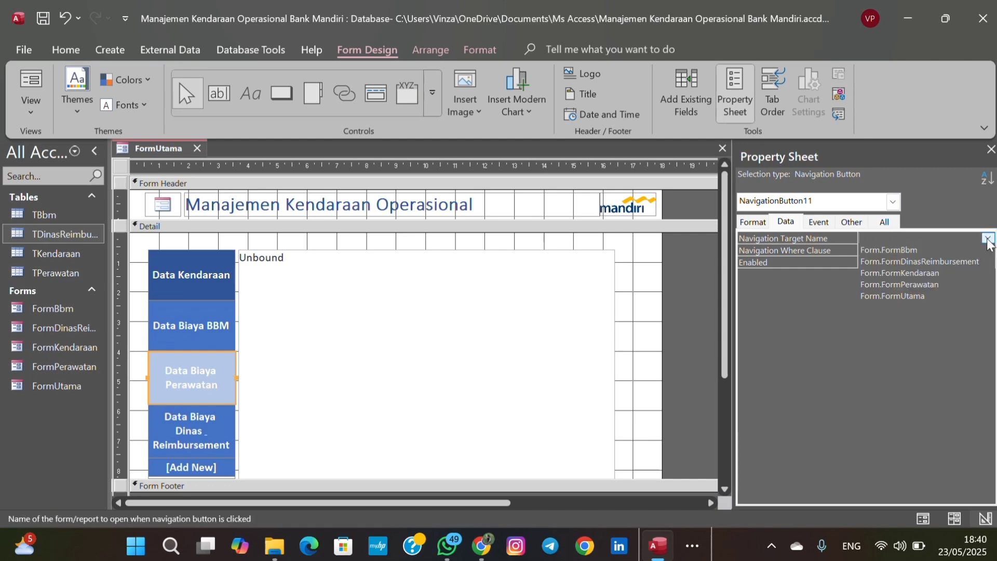
left_click(928, 286)
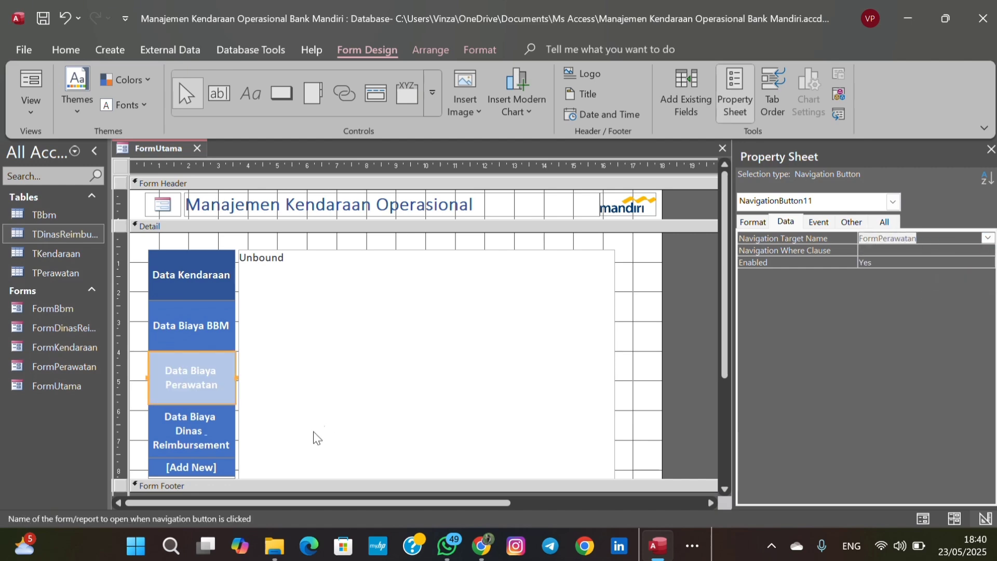
Set the navigation target of the Data Biaya Dinas & Reimbursement button to FormDinasReimbursement.
left_click(218, 442)
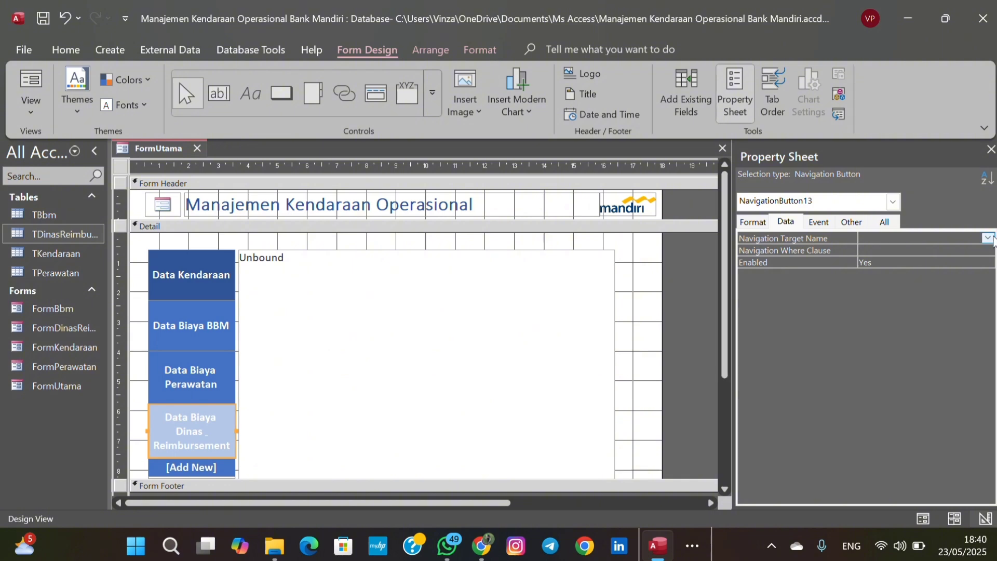
left_click(988, 238)
left_click(920, 261)
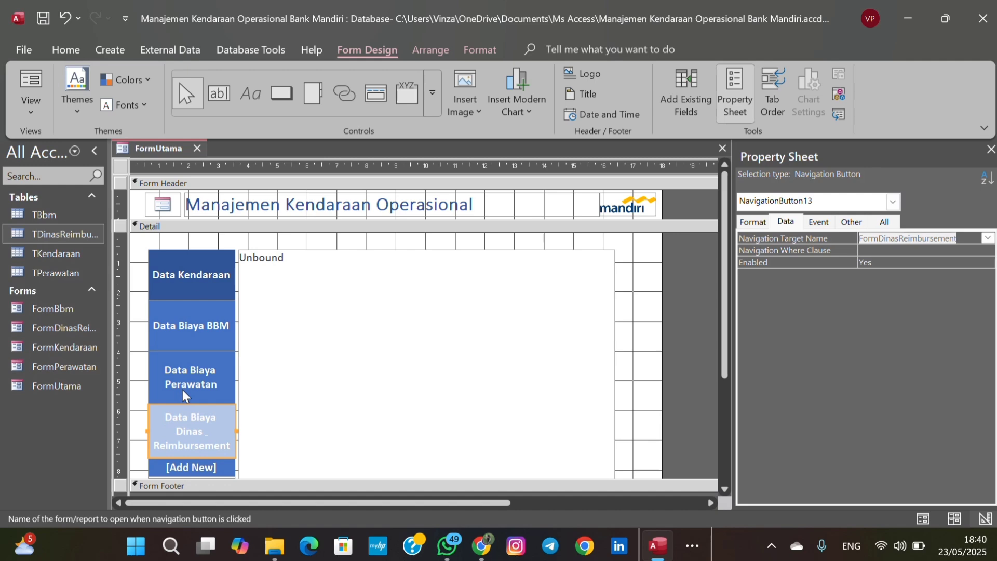
Select each navigation button in turn to check the form it loads in the subform area.
left_click(197, 278)
left_click(205, 339)
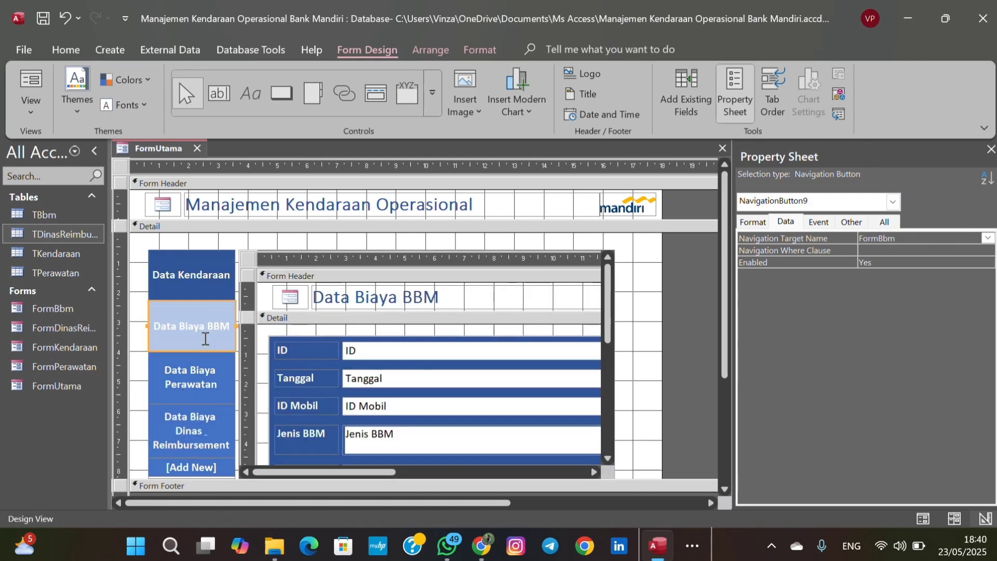
left_click(202, 385)
left_click(209, 418)
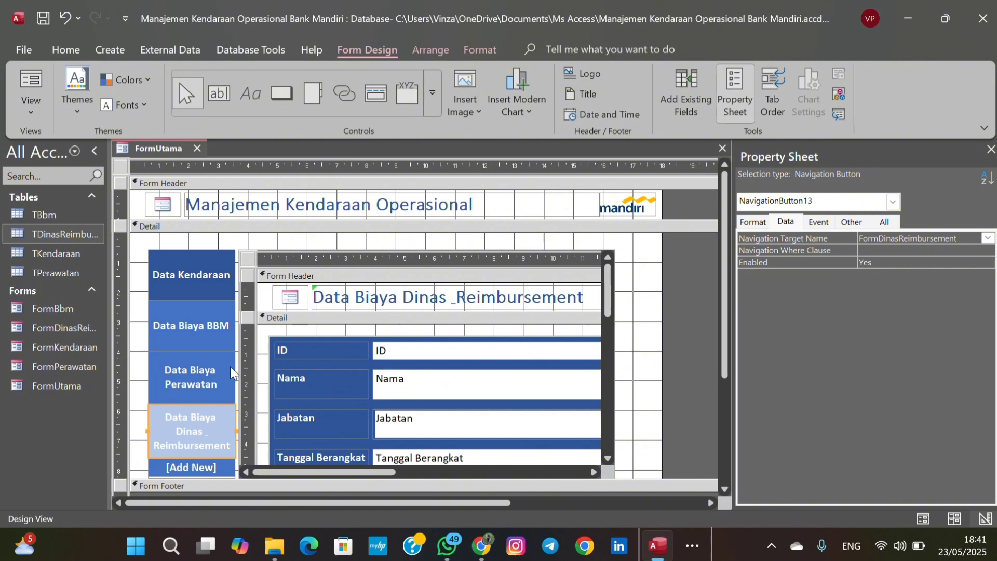
Change the caption of the fourth navigation button to Data Biaya Dinas Dan Reimbursement.
left_click(210, 434)
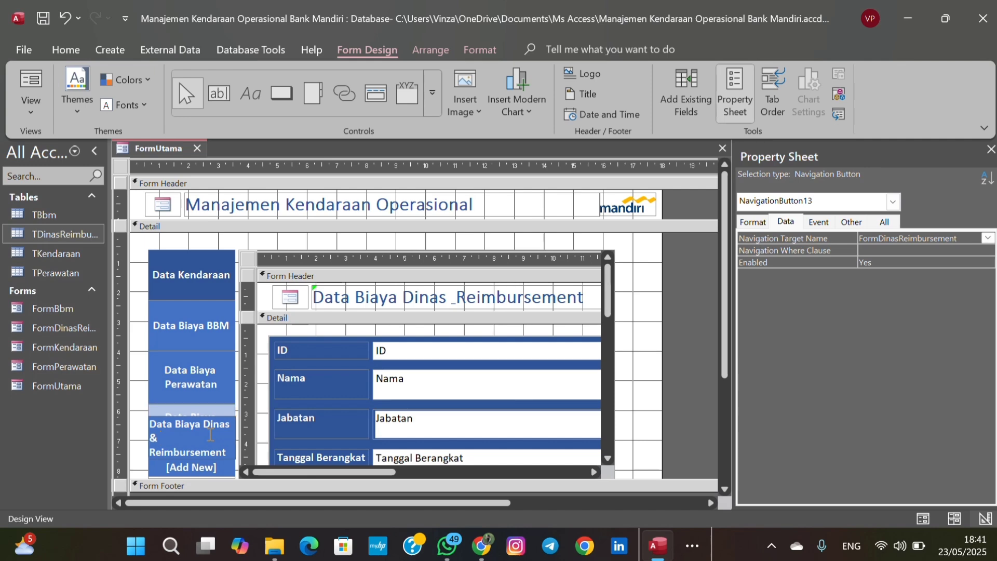
key("BackSpace")
key("BackSpace")
type("Dan")
left_click(685, 365)
Preview FormUtama in Form View and return to Design View.
right_click(177, 148)
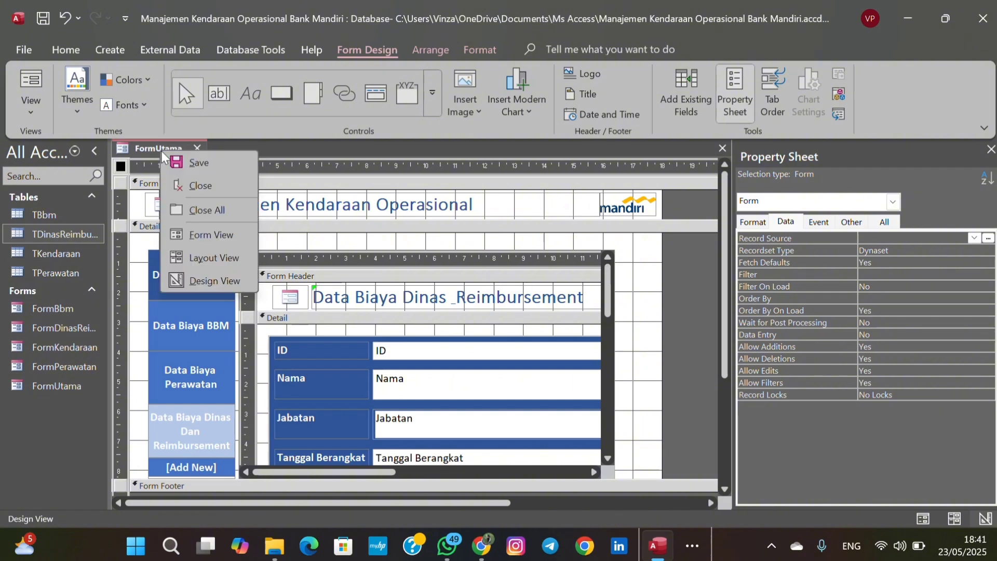
left_click(210, 234)
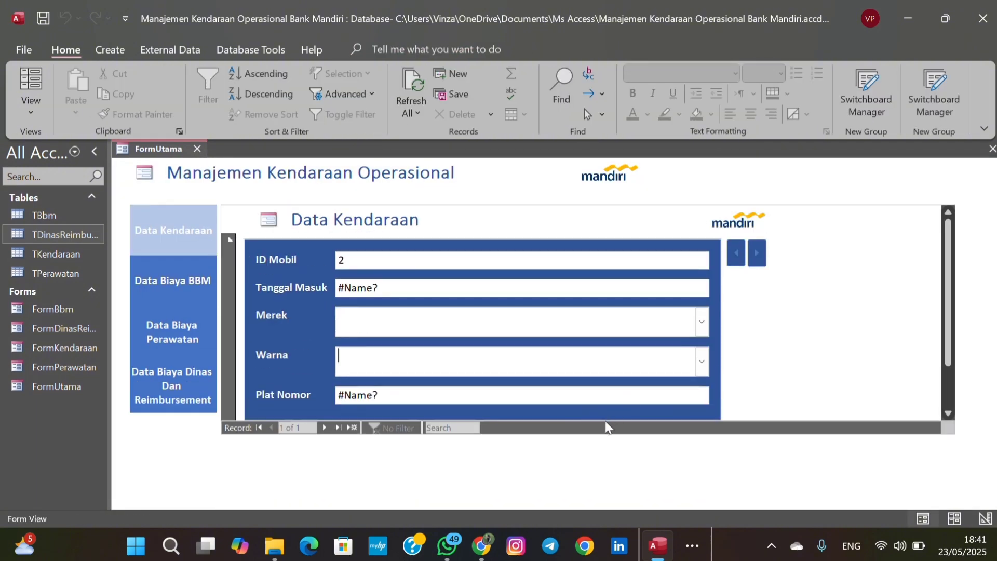
right_click(151, 149)
left_click(186, 276)
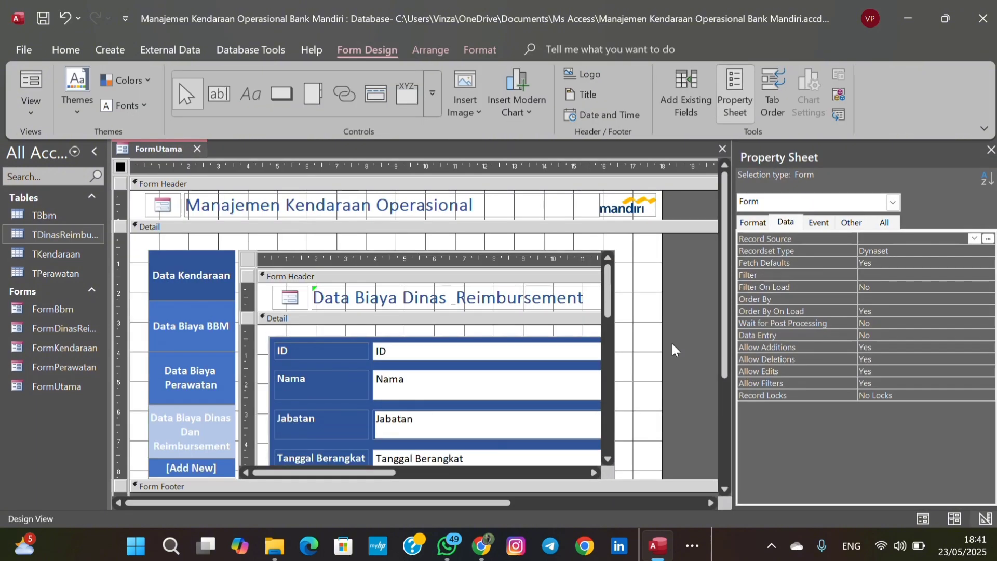
Lengthen the detail section and stretch the [Add New] button so the subform area reaches about 10.7 cm on the vertical ruler.
left_click_drag(222, 378, 232, 465)
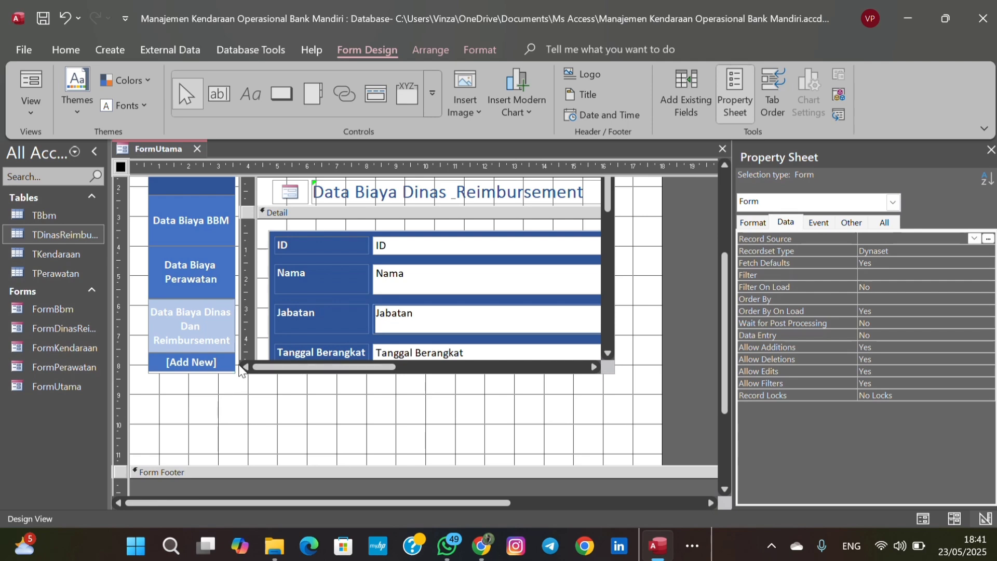
left_click(214, 360)
left_click(259, 369)
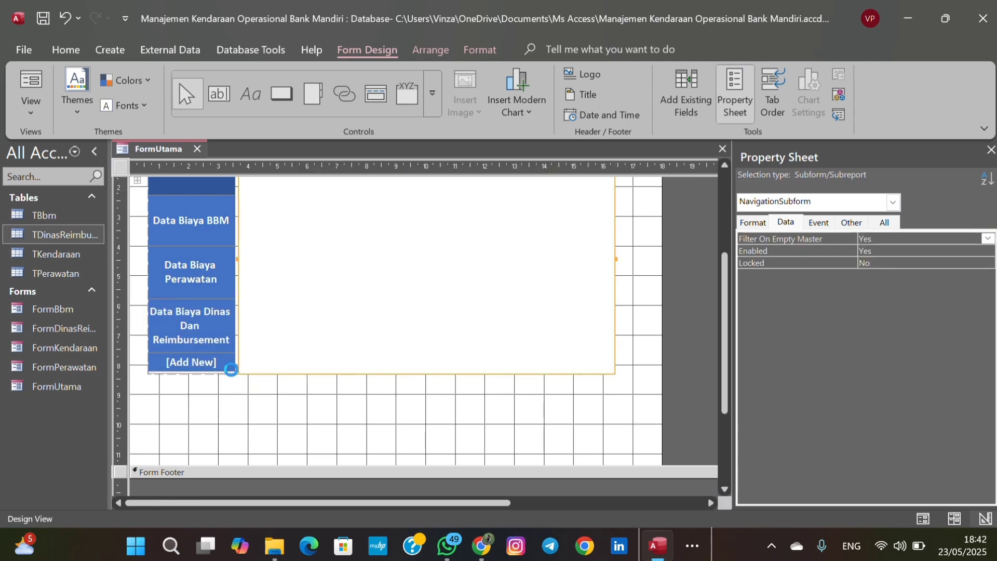
key("ctrl+z")
left_click_drag(236, 387, 237, 455)
left_click_drag(190, 371, 190, 447)
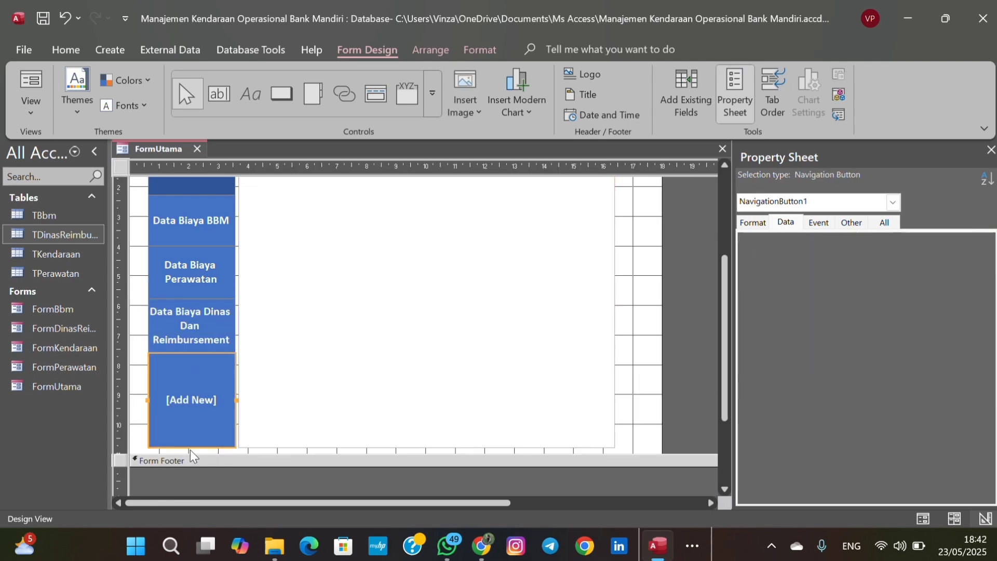
left_click(202, 269)
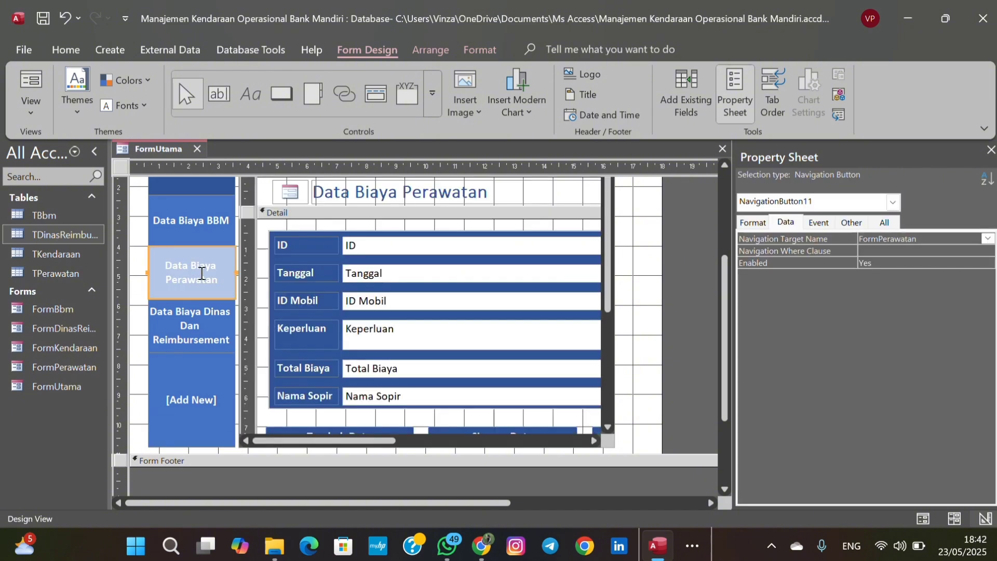
Stretch the [Add New] button and the subform area further down, to about 13.5 cm on the vertical ruler.
mouse_move(726, 343)
left_mouse_down()
mouse_move(726, 289)
mouse_move(726, 362)
left_mouse_up()
left_click(209, 369)
left_click_drag(193, 409, 190, 442)
left_click_drag(726, 374, 726, 430)
left_click_drag(236, 375, 236, 418)
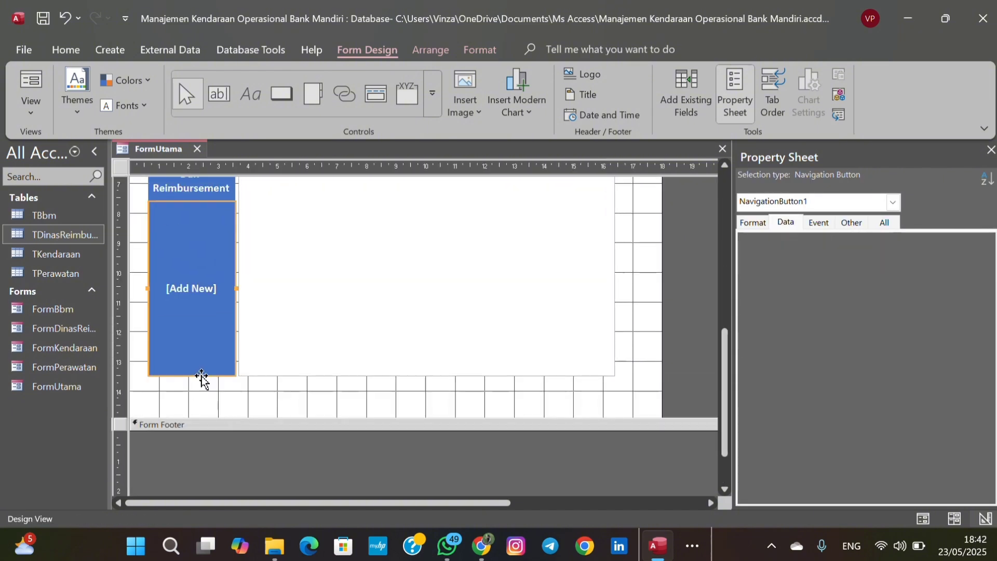
left_click(193, 370)
left_click(187, 195)
left_click(187, 209)
left_click(189, 218)
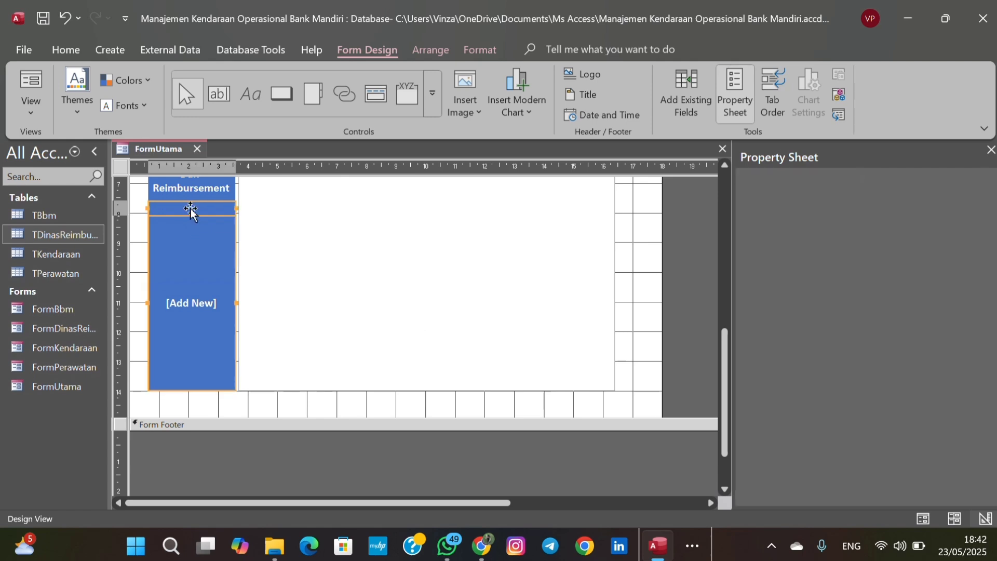
left_click(191, 212)
key("Delete")
left_click(195, 244)
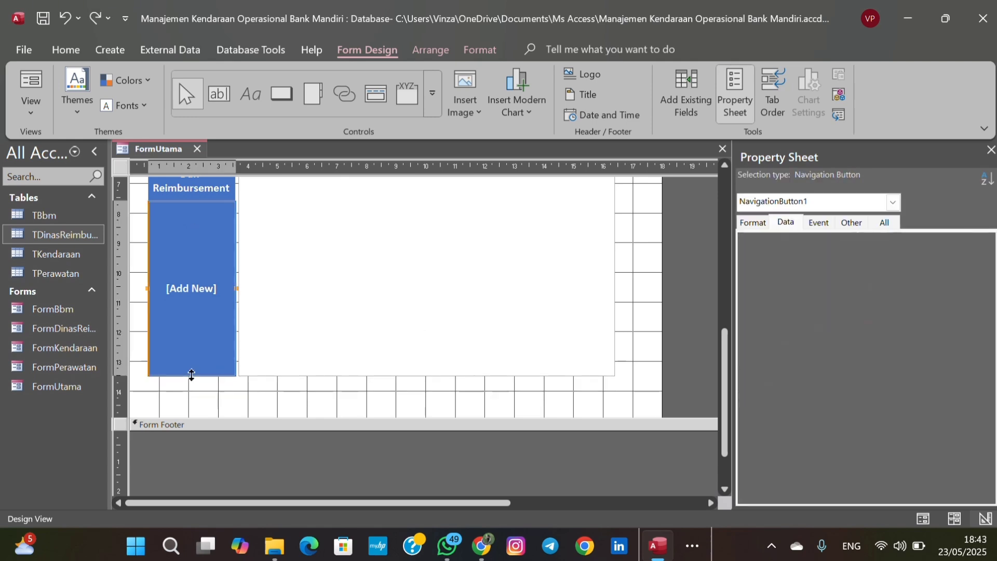
Lengthen the detail section and the [Add New] button until the subform area reaches about 17 cm on the vertical ruler.
left_click(191, 188, "shift")
left_click_drag(192, 374, 225, 491)
left_click_drag(725, 347, 725, 434)
left_click(195, 410)
key("ctrl+z")
left_click(436, 368)
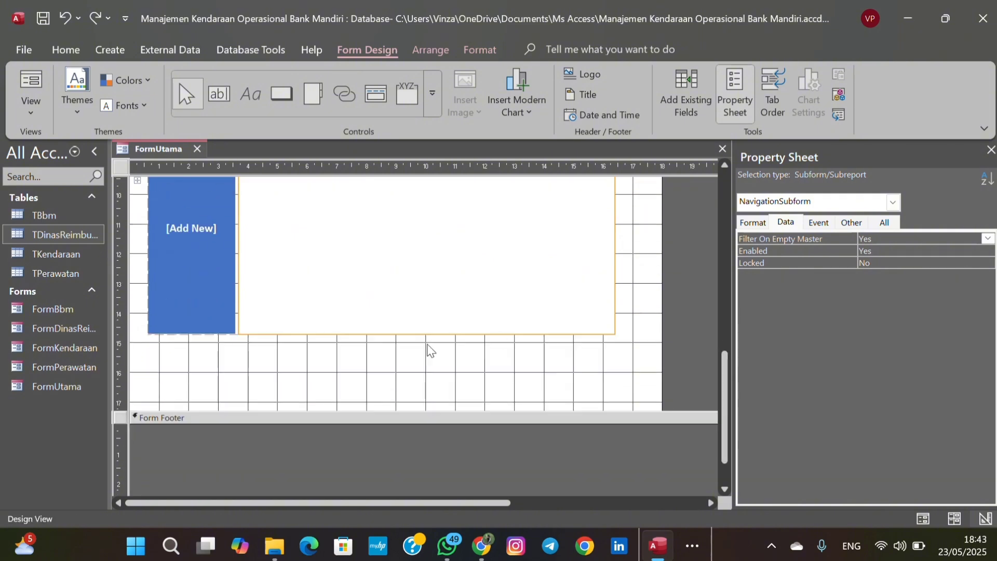
left_click(182, 298)
left_click_drag(192, 335, 193, 403)
left_click(191, 208)
left_click_drag(725, 407, 730, 205)
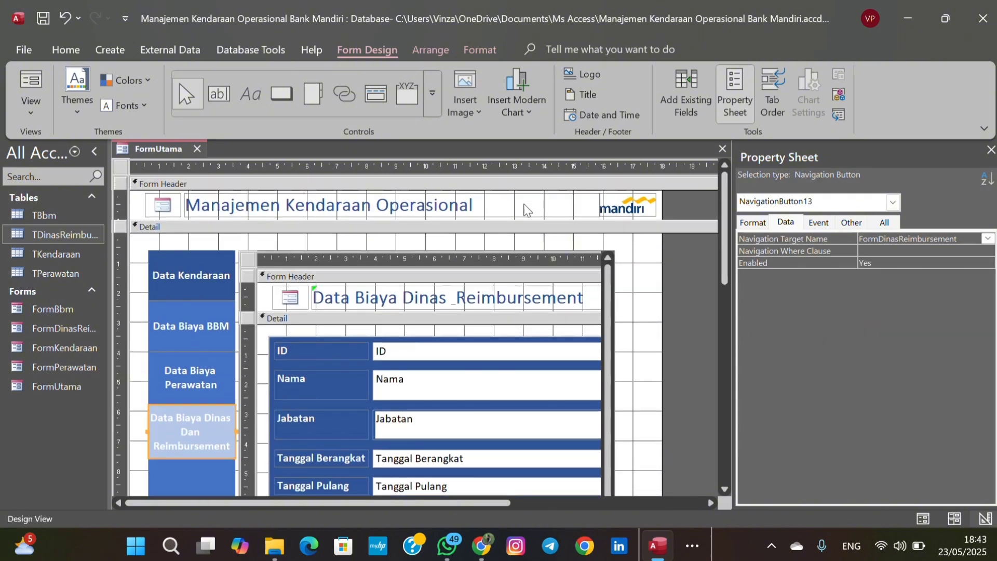
left_click(609, 257)
scroll(207, 342, "down", 10)
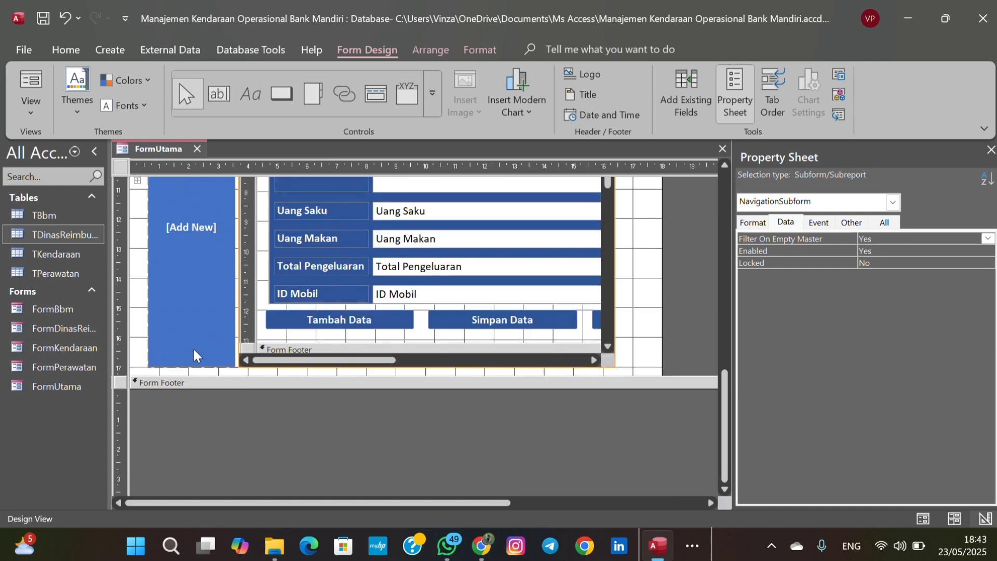
left_click(194, 349)
Widen the form and extend the subform area to about 20 cm on the horizontal ruler, checking it with Data Kendaraan.
left_click_drag(728, 401, 730, 218)
left_click(615, 285)
left_click_drag(615, 466, 648, 462)
left_click(658, 215)
left_click_drag(662, 229, 685, 227)
left_click(579, 265)
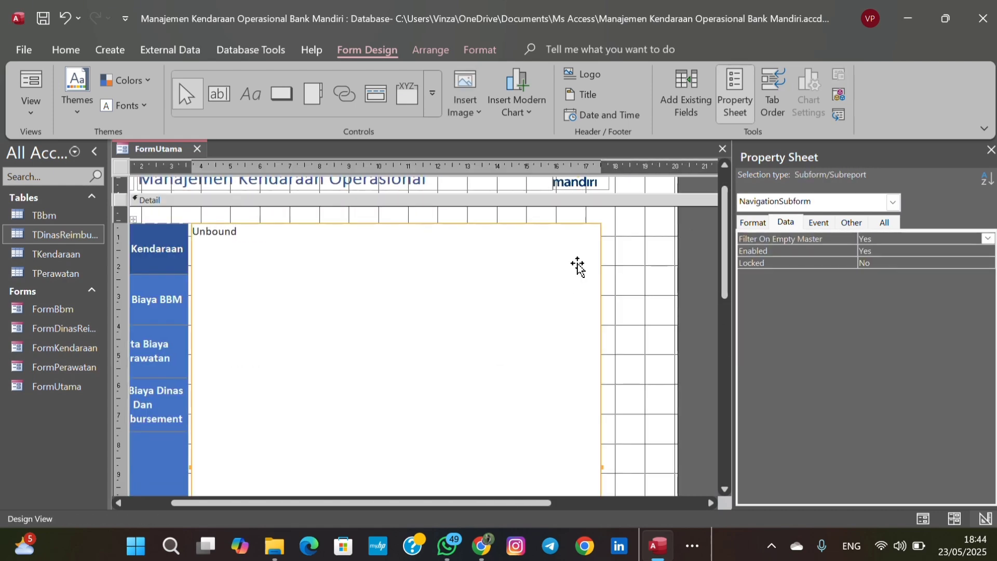
left_click_drag(601, 465, 677, 458)
left_click(168, 258)
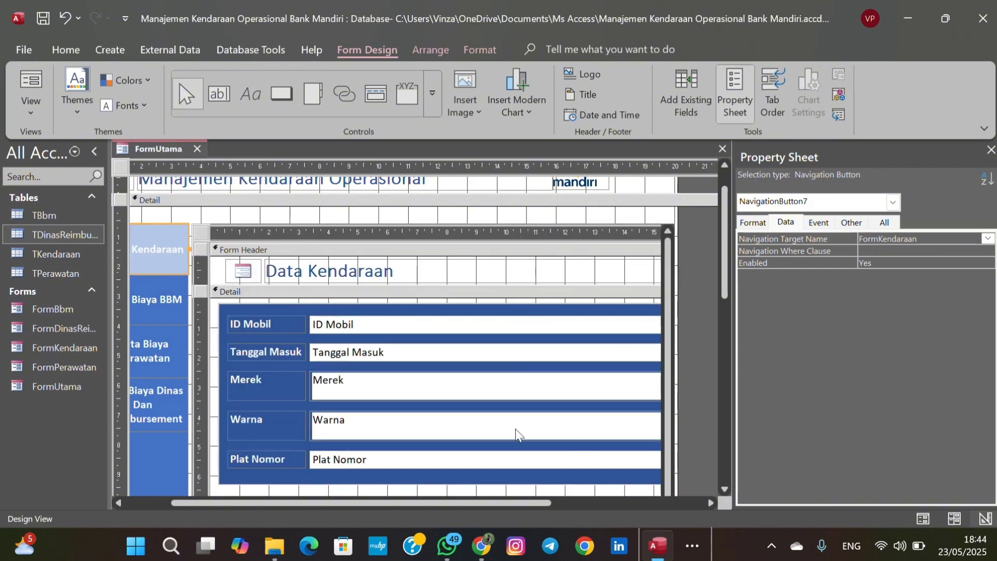
Open FormBbm to check its layout, and close it again.
double_click(54, 311)
right_click(250, 150)
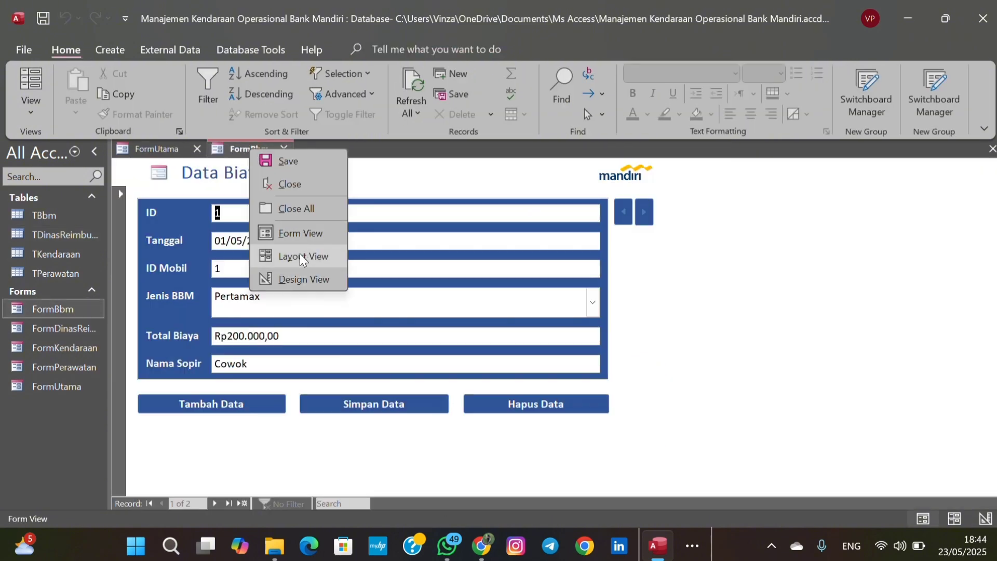
left_click(283, 148)
Widen FormUtama and its subform area further to fit the full width of the embedded forms.
left_click_drag(676, 186, 623, 182)
left_click_drag(470, 465, 543, 469)
left_click_drag(621, 282, 561, 465)
left_click_drag(561, 422, 560, 423)
left_click_drag(484, 503, 441, 503)
left_click_drag(724, 267, 724, 253)
Move the Mandiri logo to the far end of the widened form header.
left_click(426, 210)
left_click_drag(427, 209, 545, 207)
left_click(387, 206)
left_click(691, 290)
left_click_drag(553, 503, 383, 503)
Save FormUtama and switch it to Form View.
right_click(138, 149)
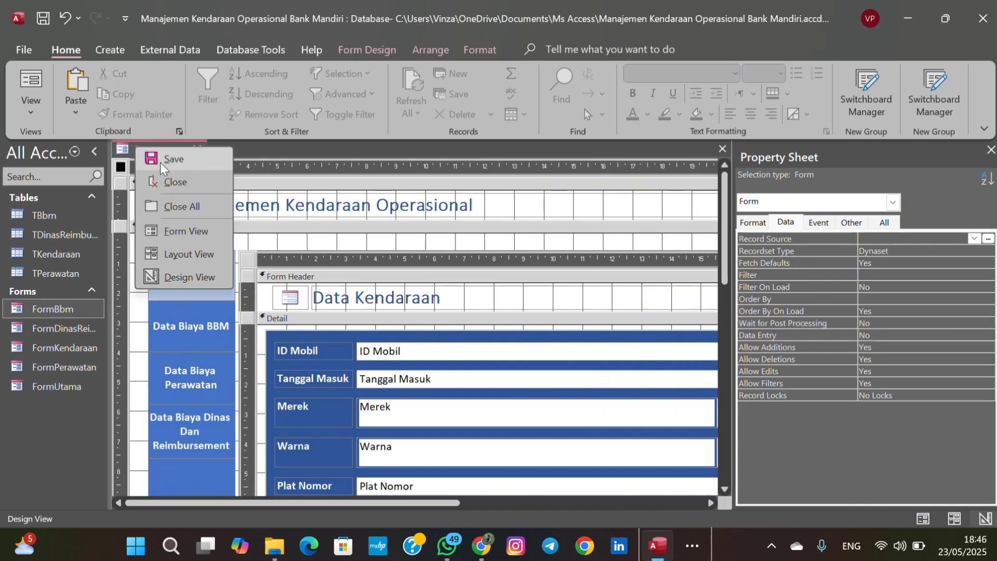
right_click(161, 150)
left_click(203, 237)
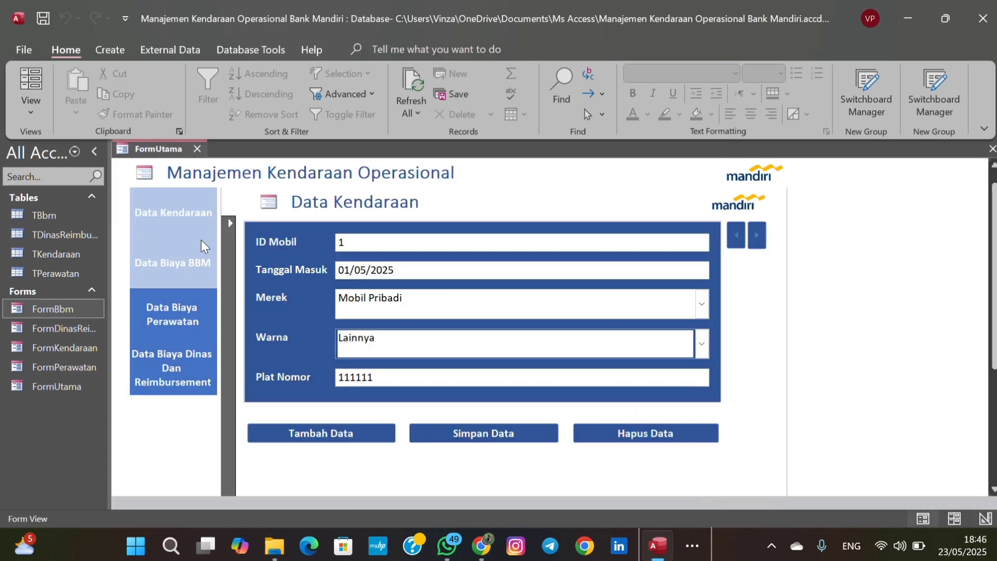
Check the Data Biaya Perawatan and Data Biaya Dinas Dan Reimbursement tabs of FormUtama, and close the form.
left_click(172, 307)
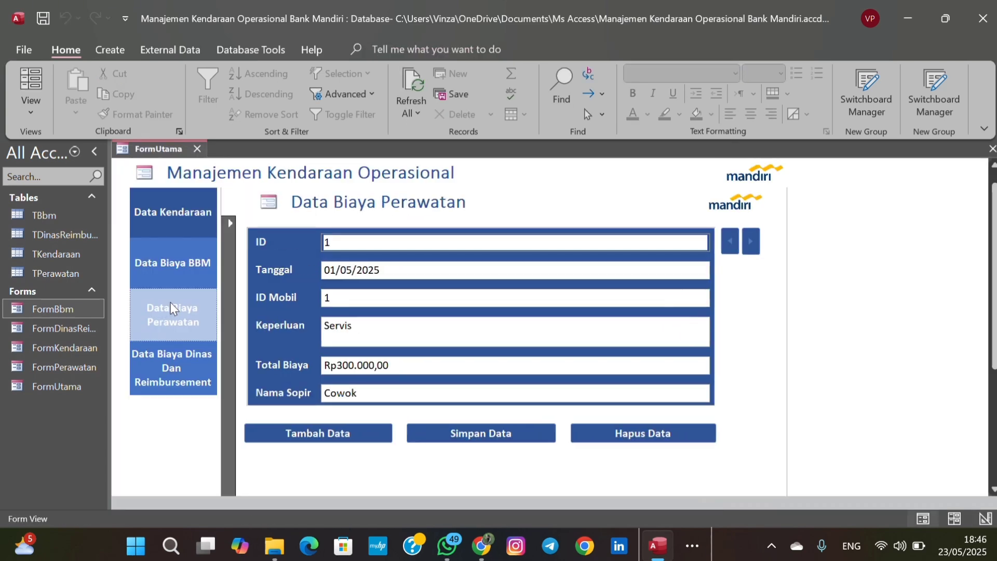
left_click(169, 359)
scroll(558, 404, "down", 3)
scroll(850, 278, "up", 3)
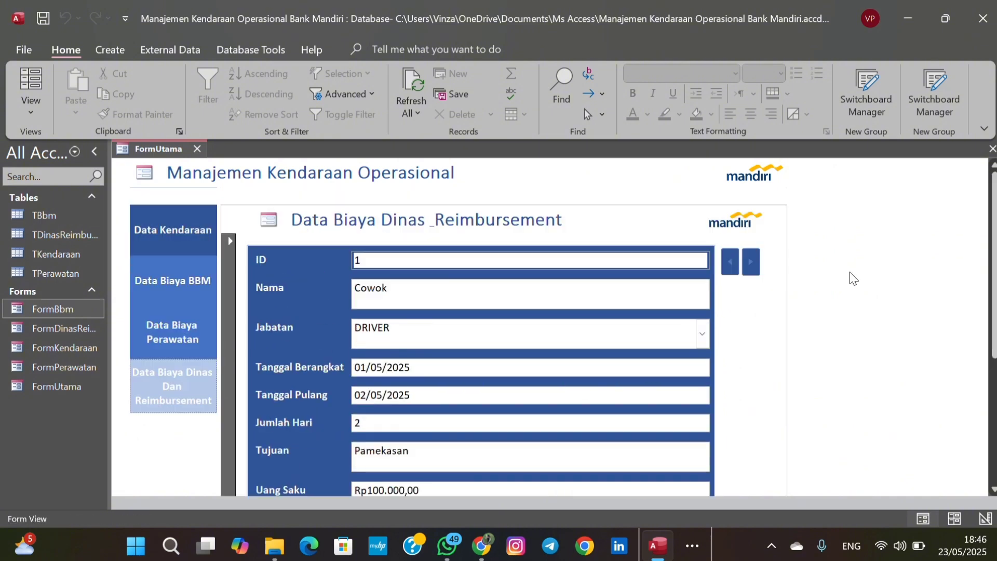
scroll(200, 403, "down", 3)
scroll(194, 407, "up", 3)
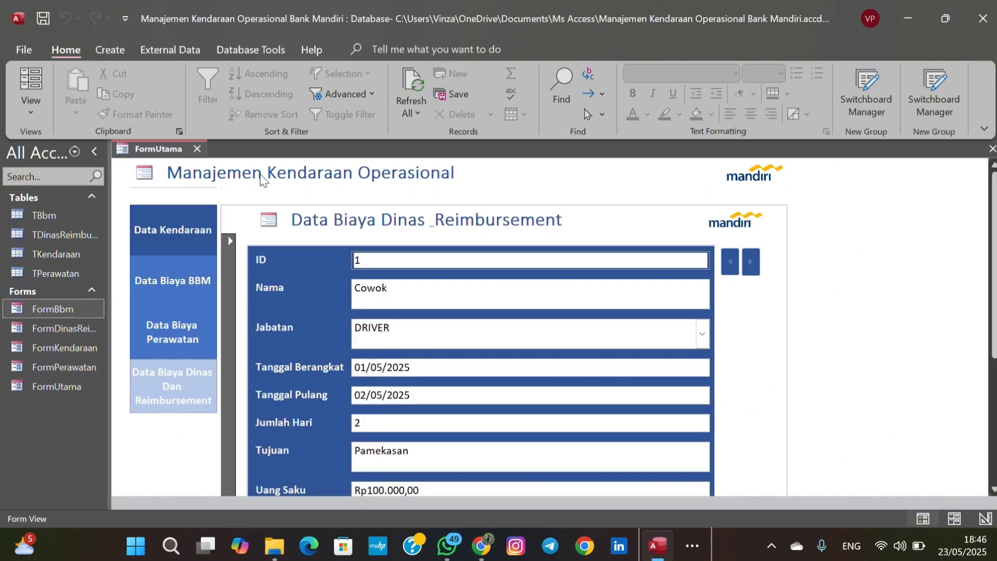
left_click(197, 149)
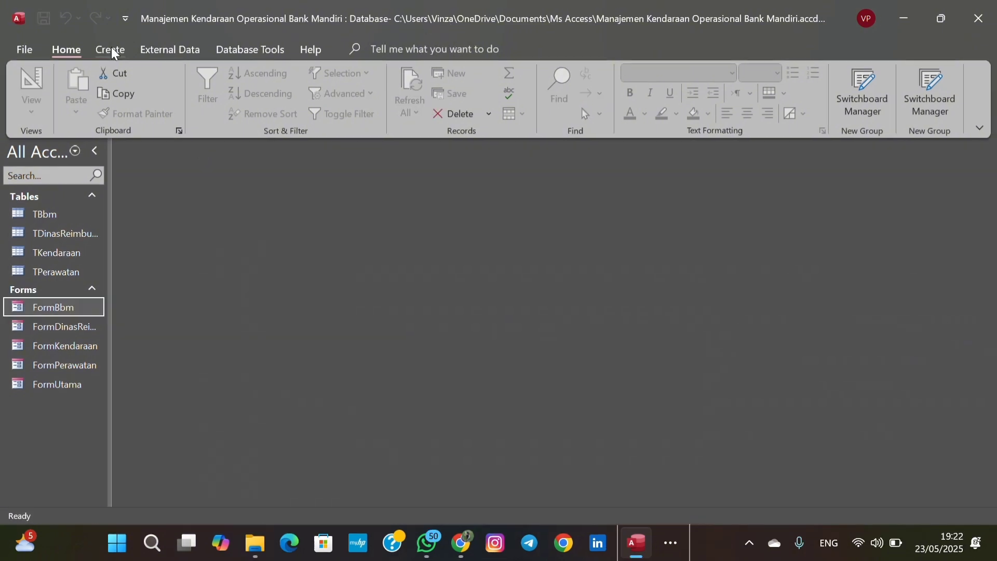
Create a new table, save it as TUser and open it in Design View.
left_click(111, 47)
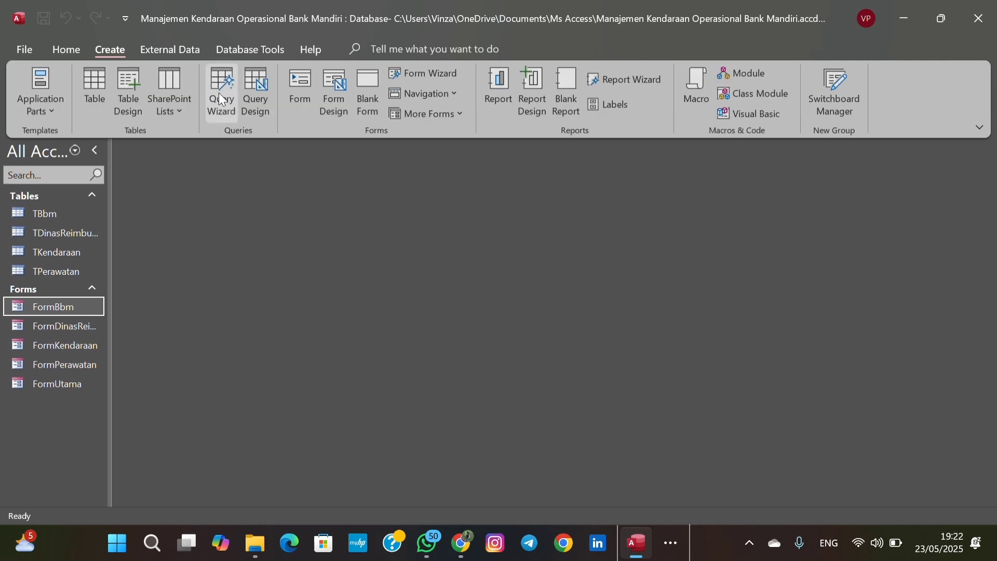
left_click(94, 100)
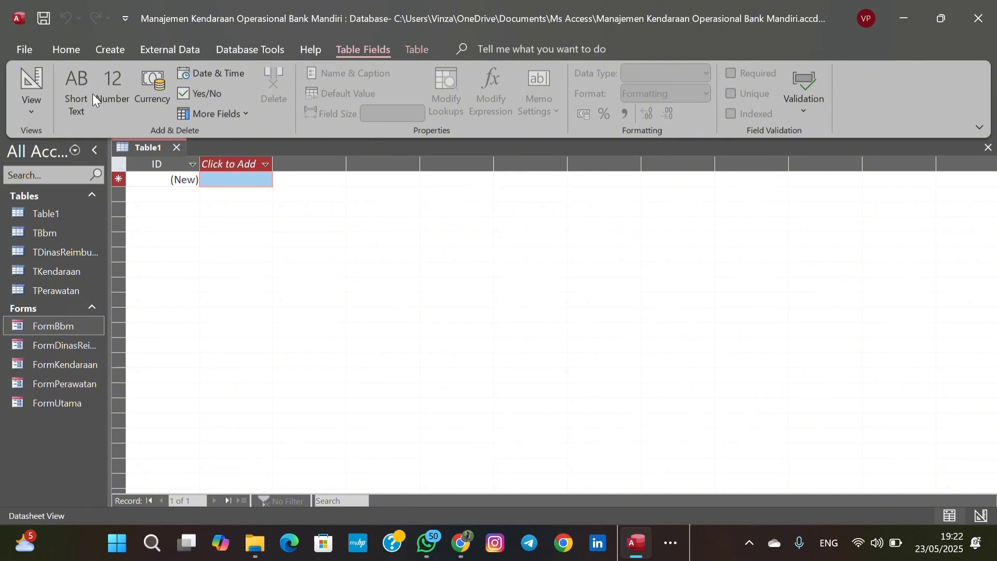
right_click(150, 148)
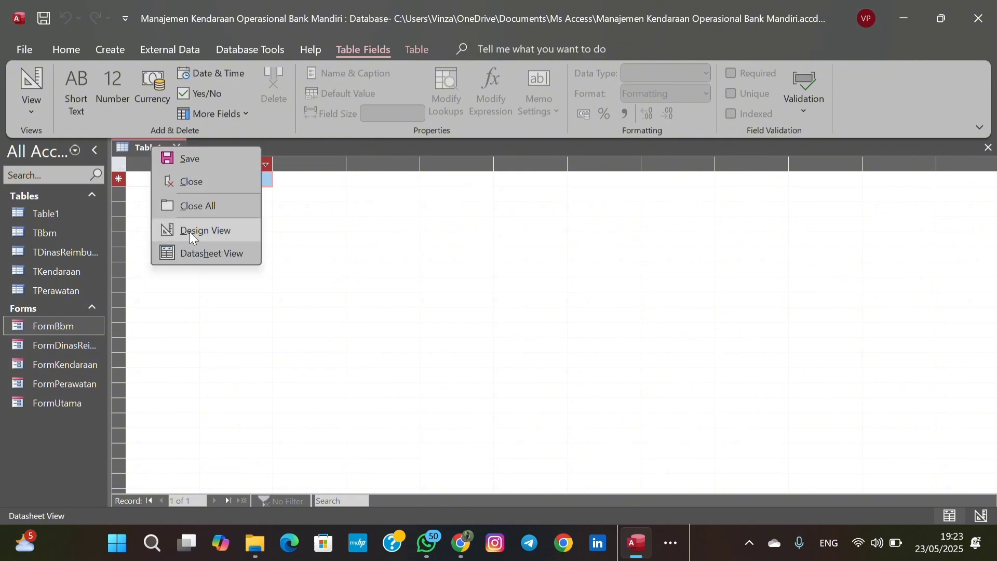
left_click(189, 230)
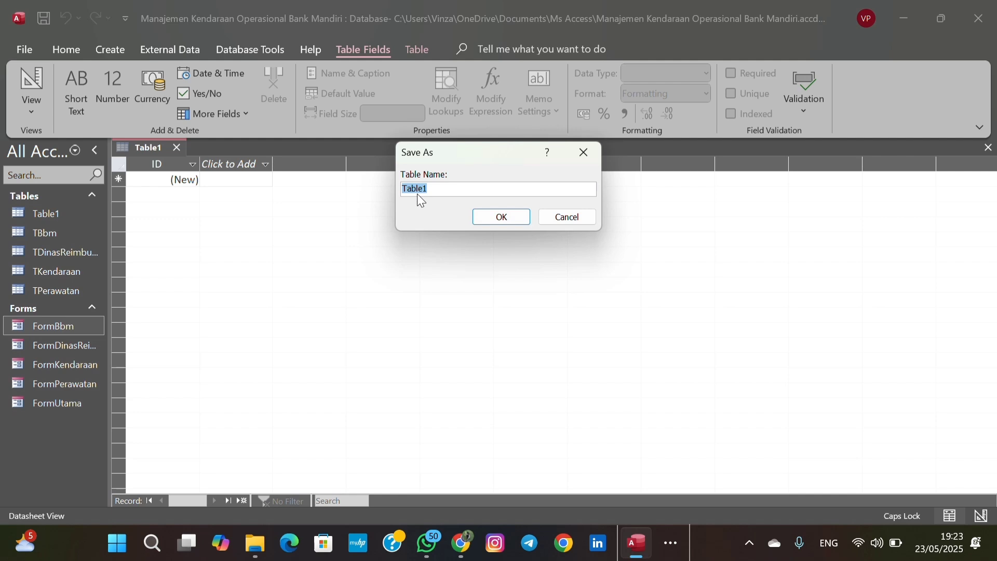
type("TUser")
left_click(505, 217)
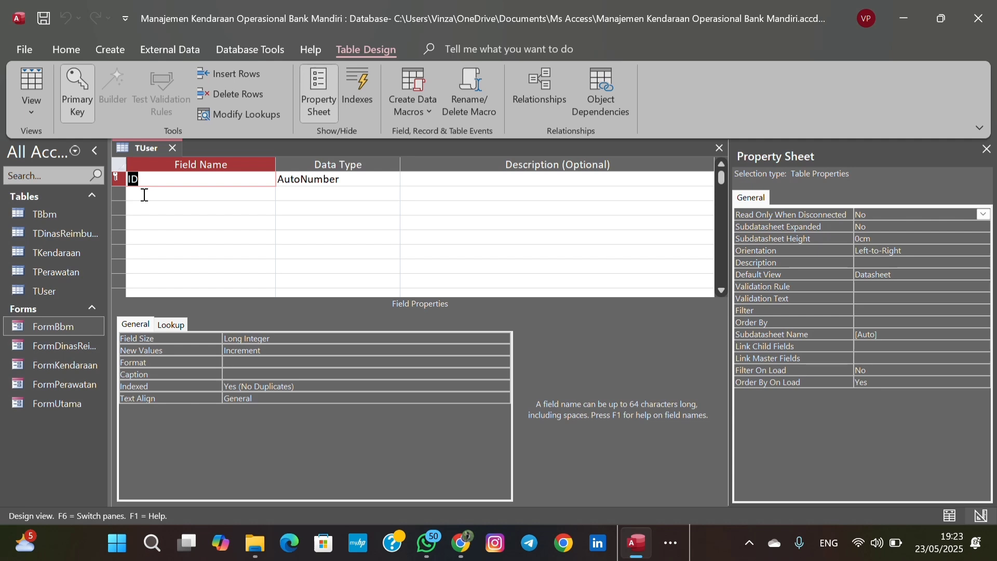
Add a Username field with the Short Text data type to TUser and set its field size to 35.
left_click(188, 194)
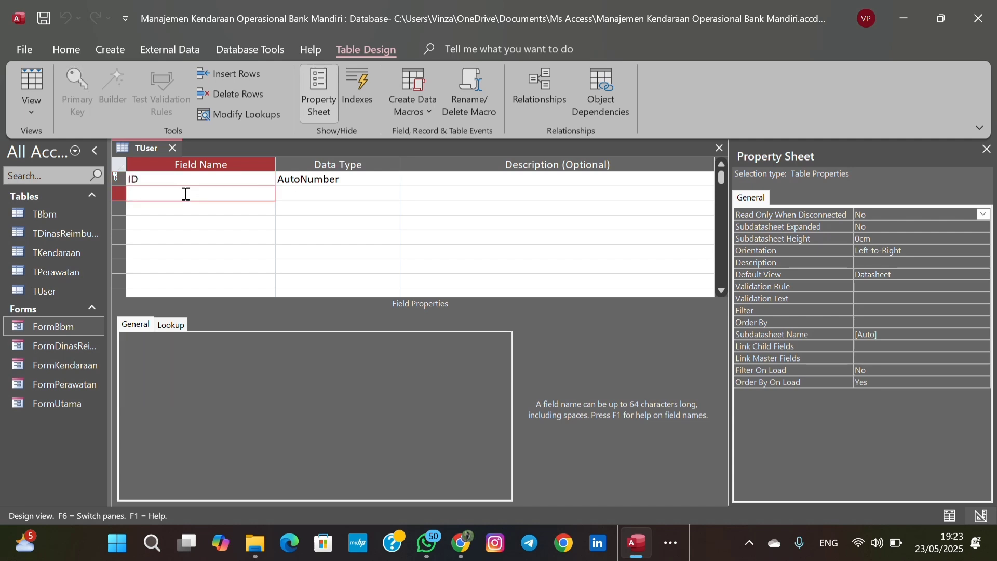
key("Caps_Lock")
type("U")
key("Caps_Lock")
left_click(298, 193)
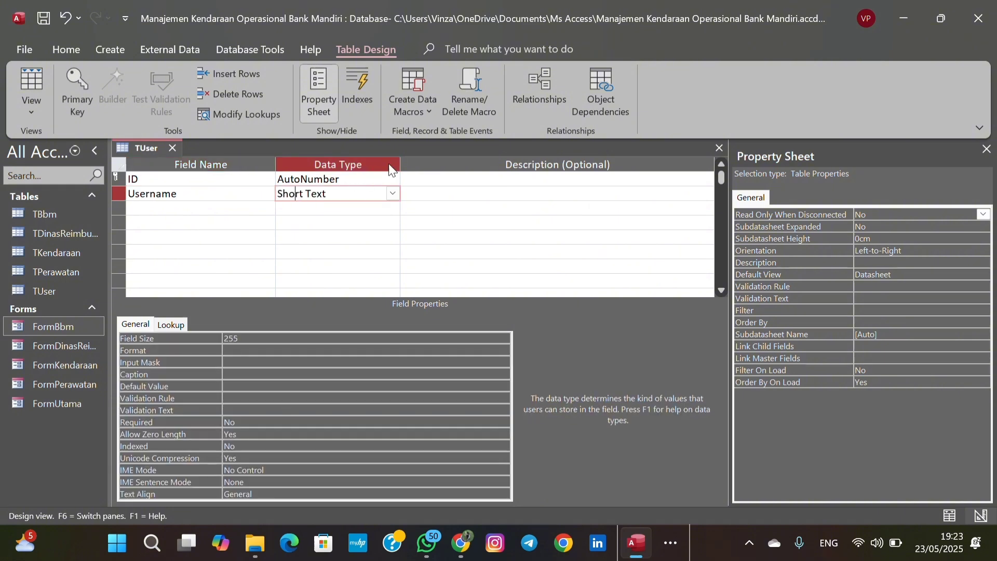
left_click(213, 341)
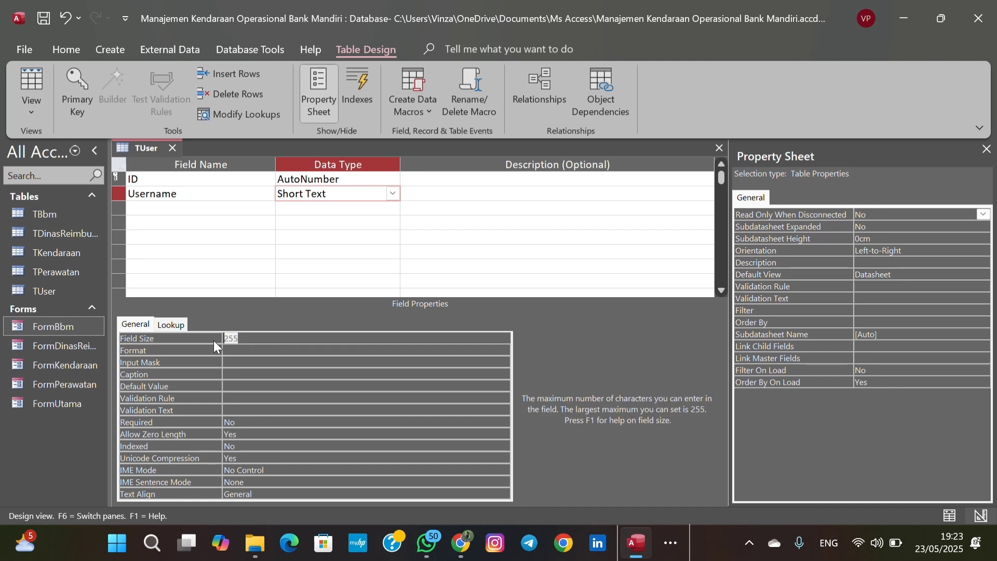
Add a Password field with the Short Text data type below Username and set its field size to 35.
left_click(155, 208)
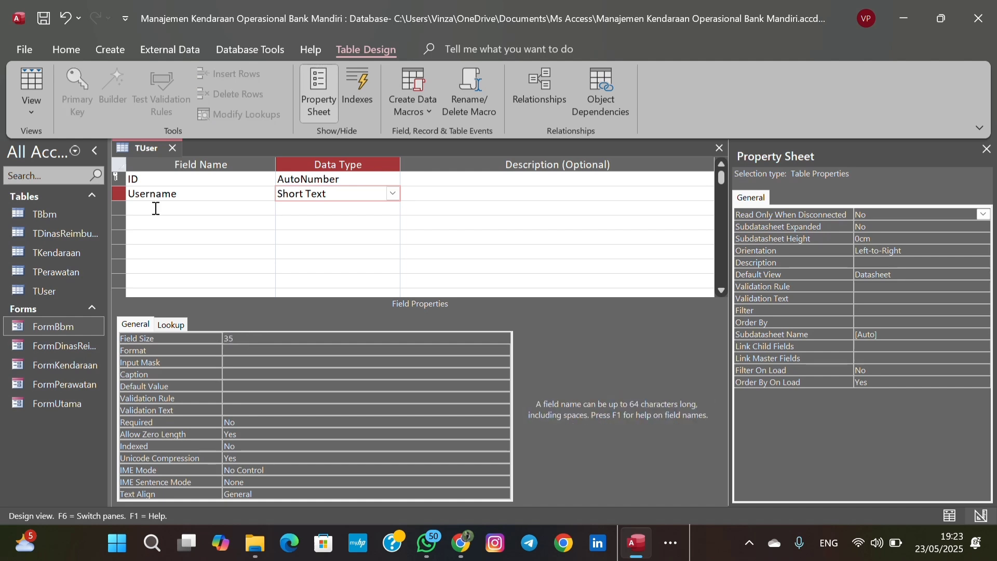
key("Caps_Lock")
key("Caps_Lock")
type("assword")
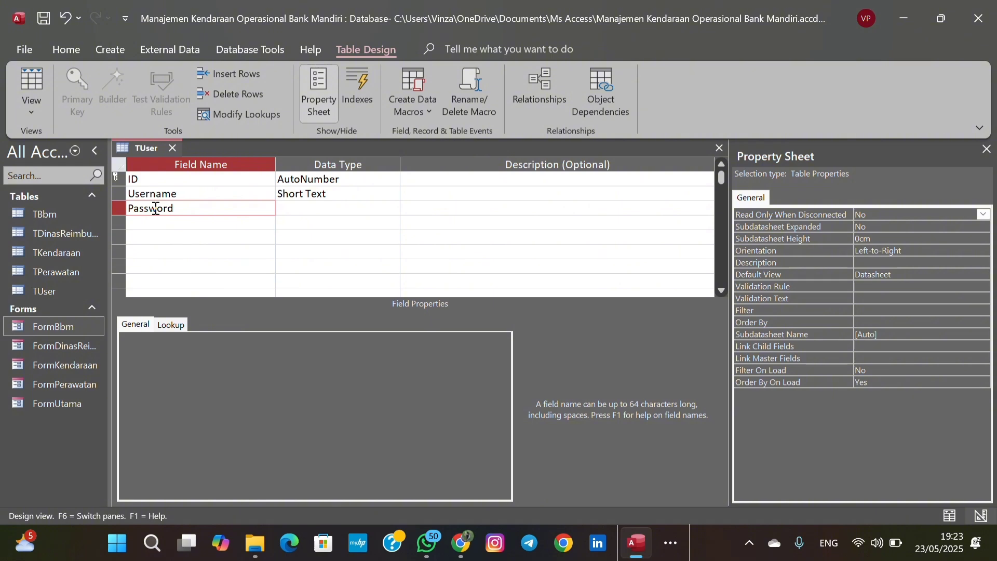
key("Tab")
left_click_drag(251, 342, 213, 341)
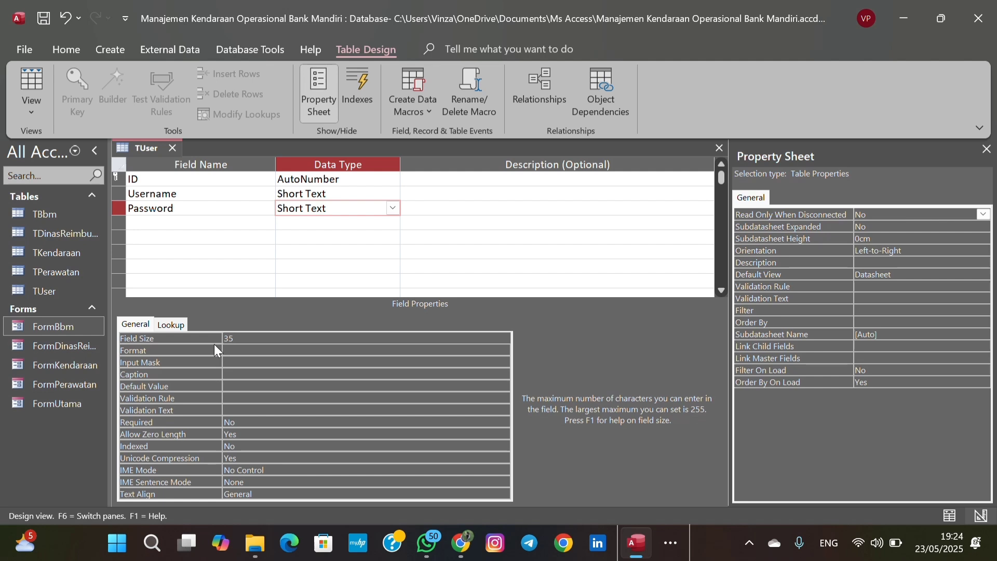
Apply the Password input mask to the Password field, saving the table for the Input Mask Wizard.
left_click(241, 362)
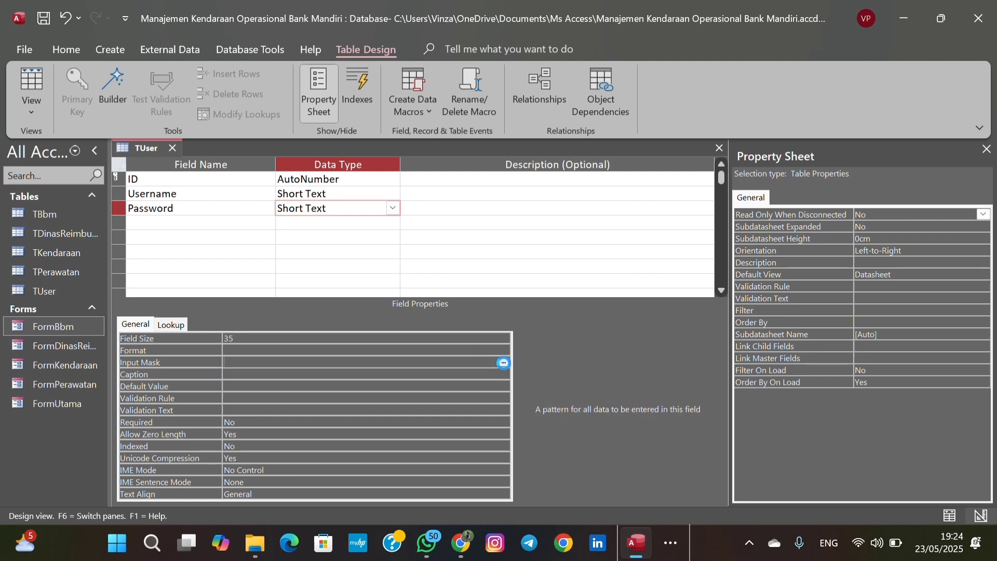
left_click(504, 362)
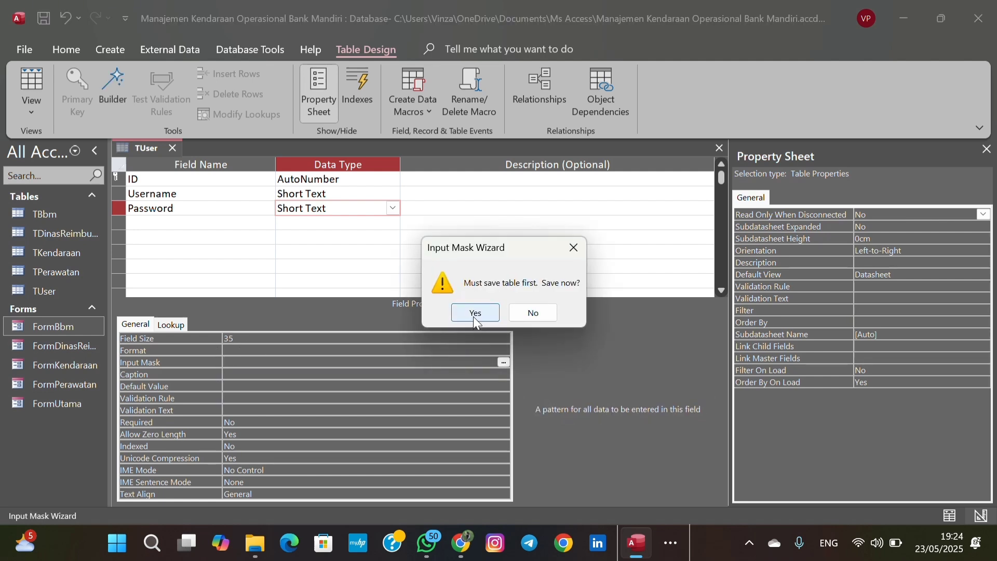
left_click(475, 313)
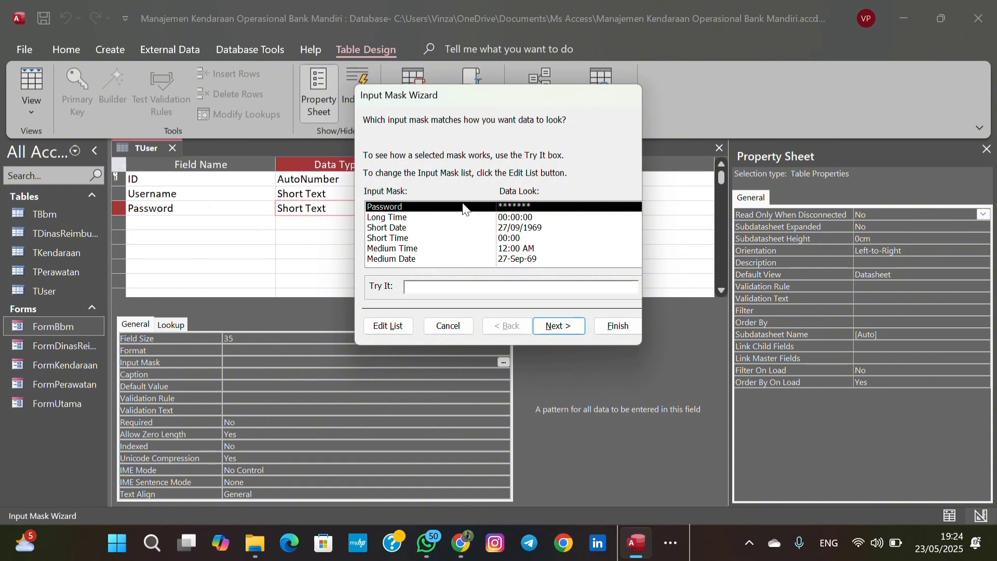
left_click(579, 323)
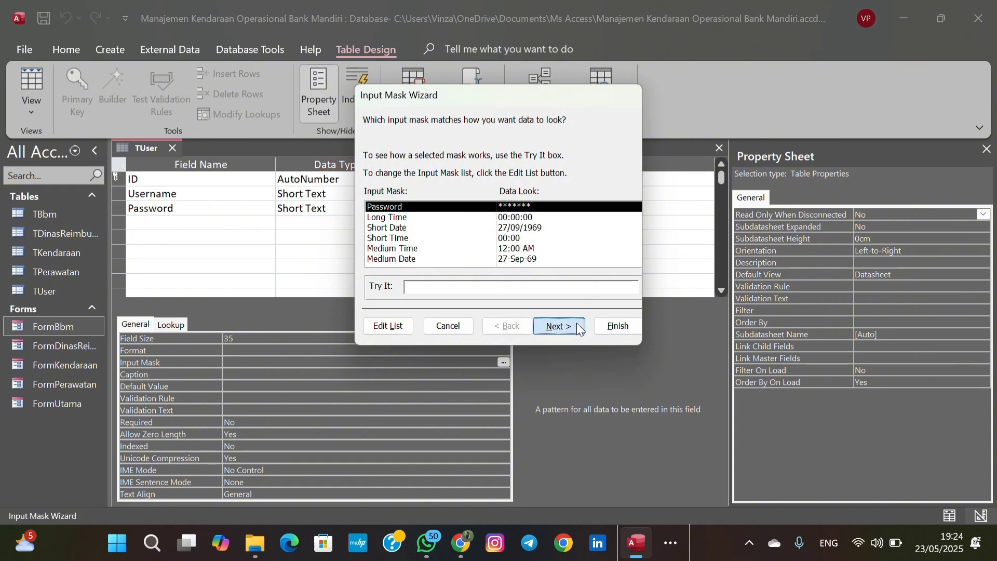
left_click(615, 326)
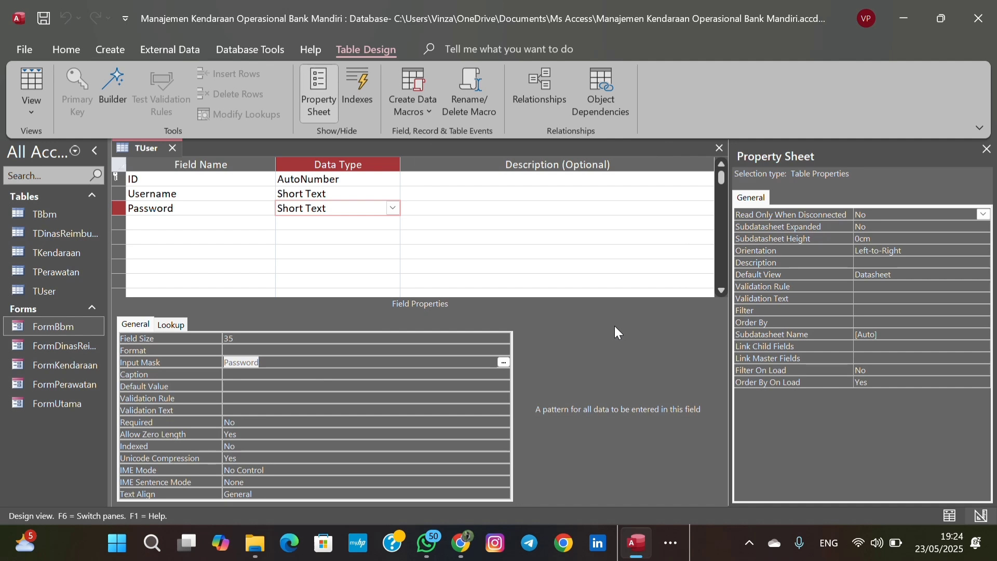
Save TUser and switch it to Datasheet View.
right_click(143, 148)
right_click(143, 147)
left_click(210, 249)
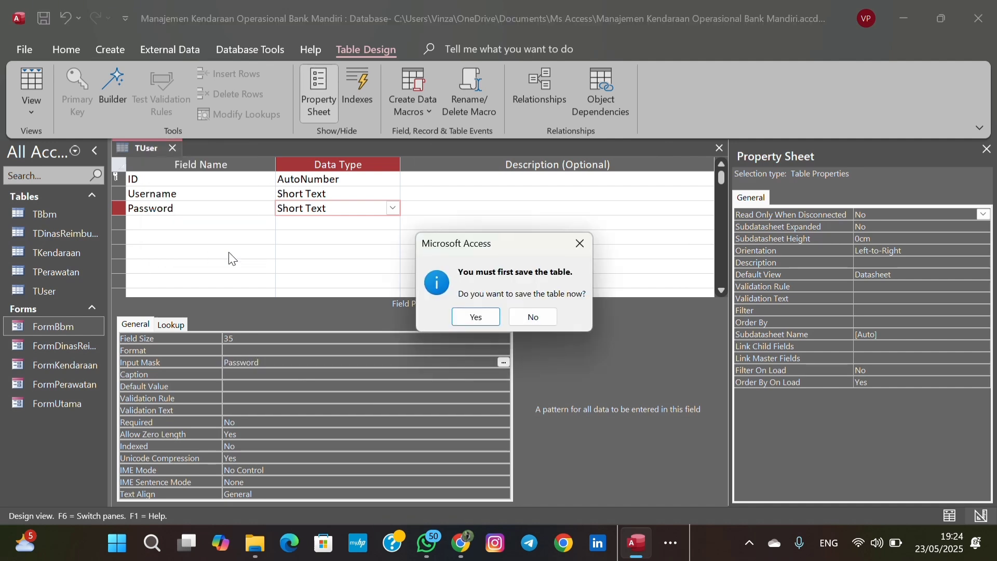
left_click(477, 316)
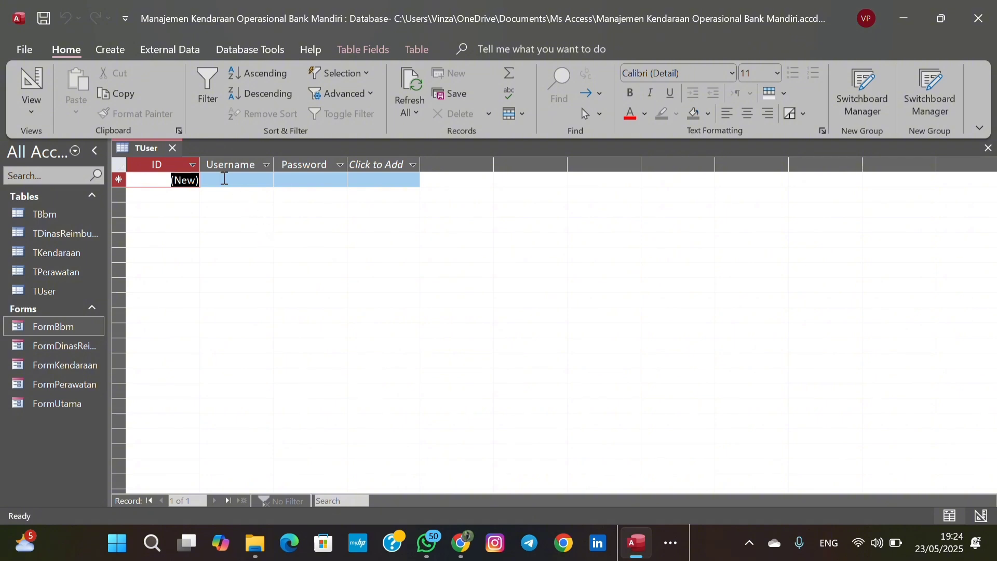
Enter the first TUser record with the username admin and its account password.
left_click(224, 179)
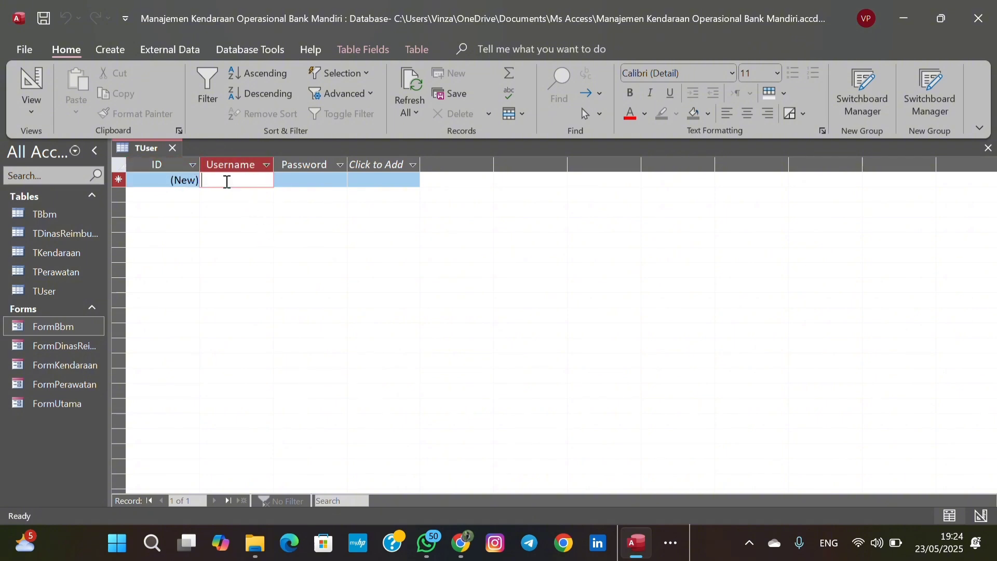
type("admin")
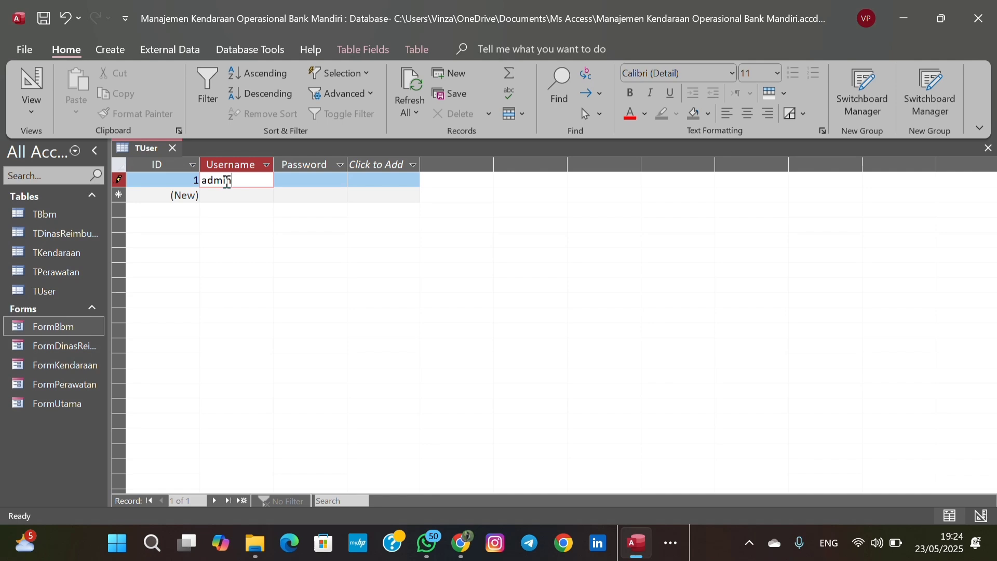
left_click(298, 180)
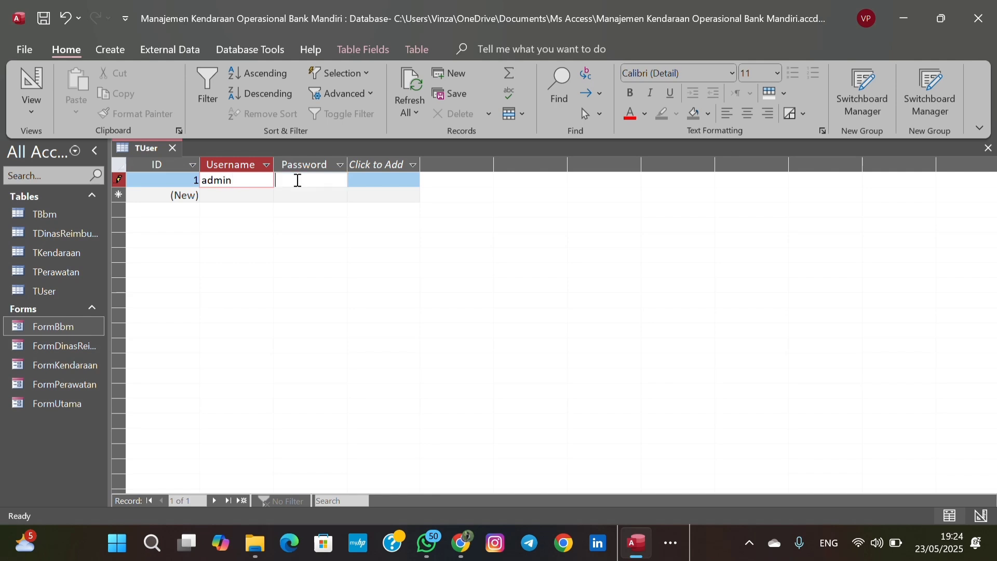
type("*****")
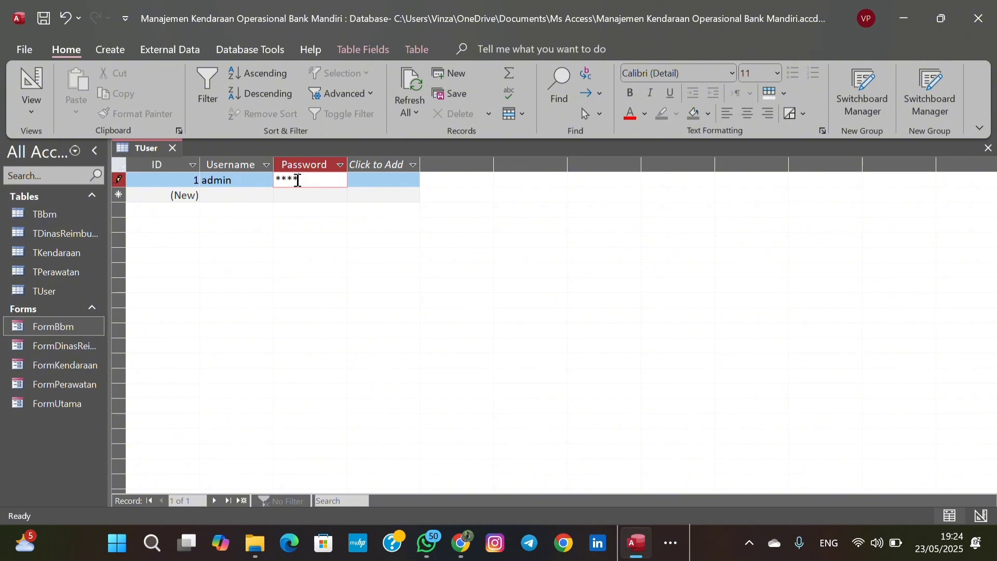
Enter a second TUser record with the username user and its account password, and save the table.
left_click(235, 196)
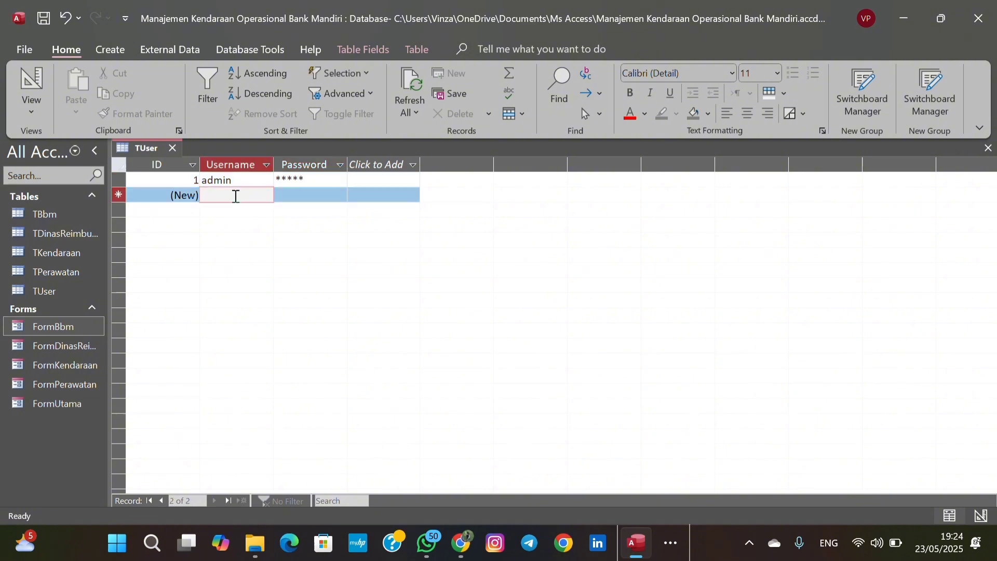
type("user")
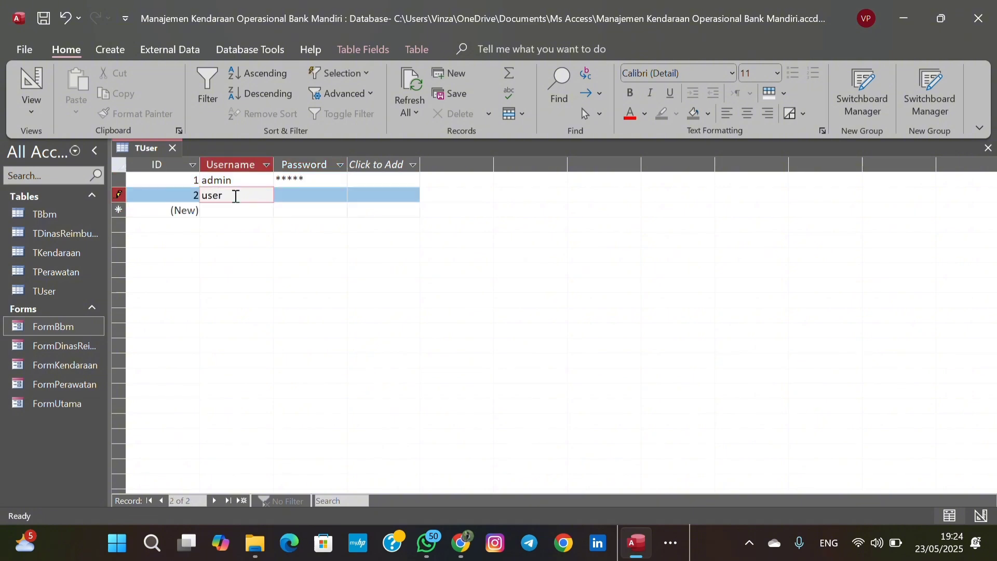
left_click(288, 196)
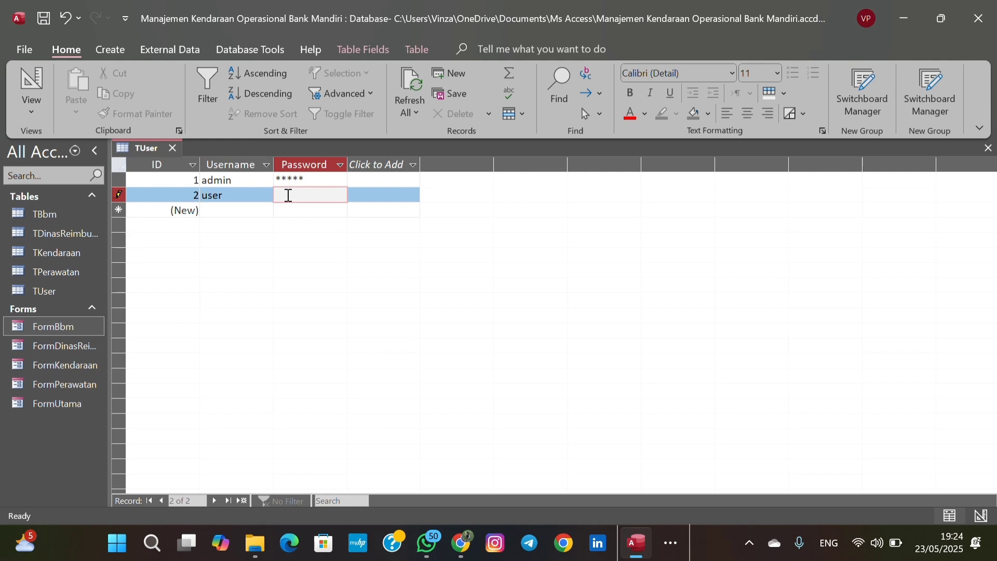
type("user")
right_click(140, 151)
left_click(168, 166)
Create a blank form and switch it to Design View.
left_click(111, 50)
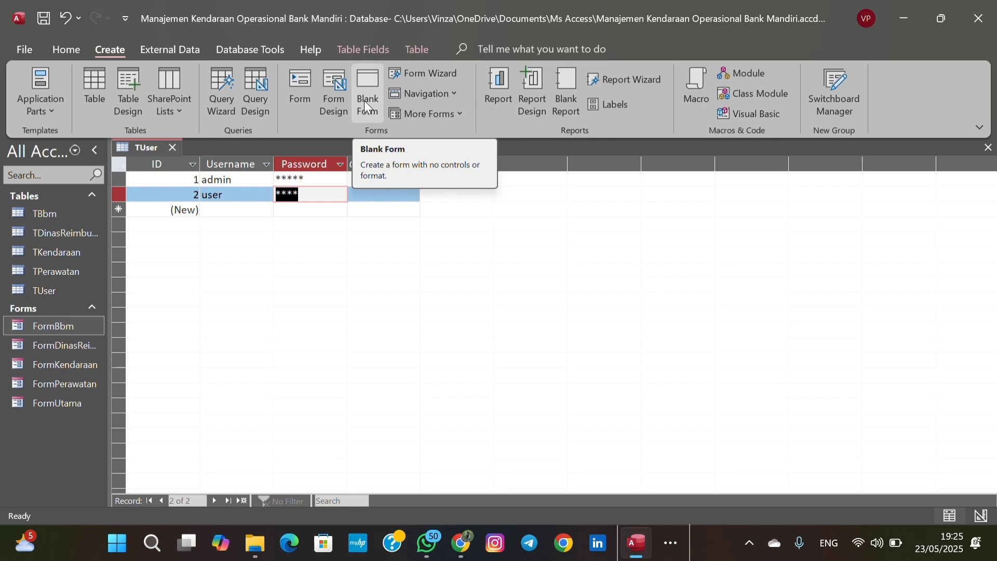
left_click(416, 22)
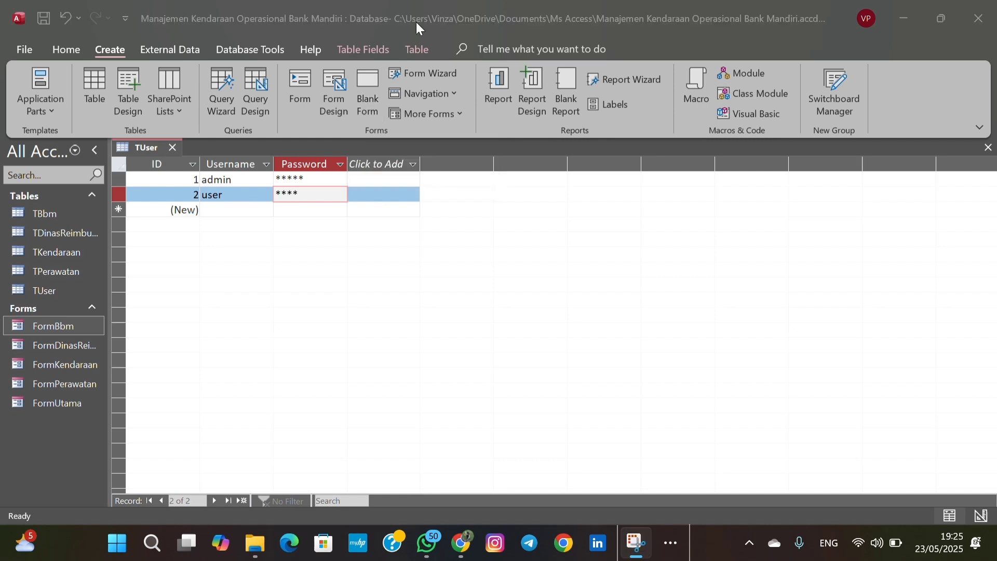
left_click(367, 110)
left_click(369, 117)
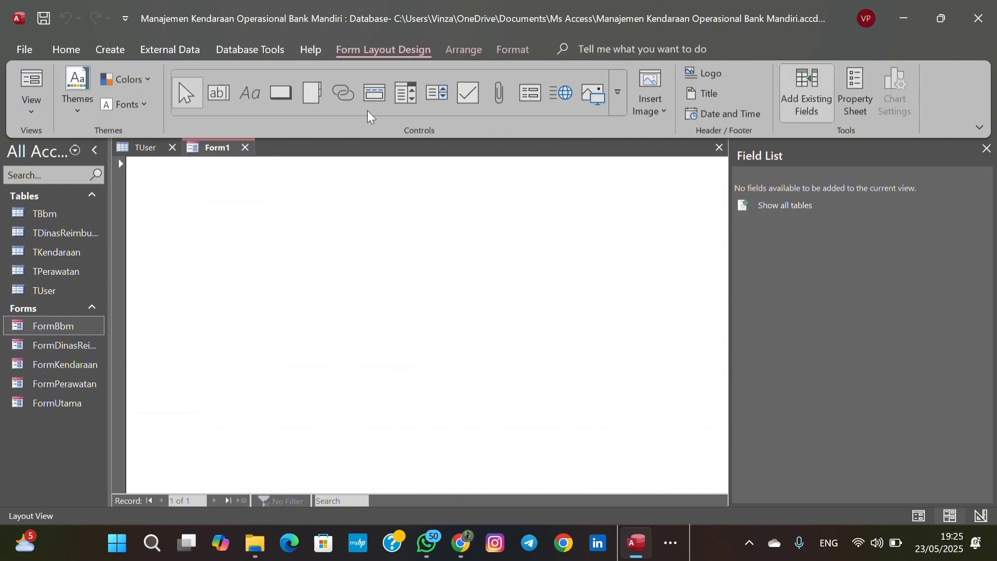
right_click(220, 152)
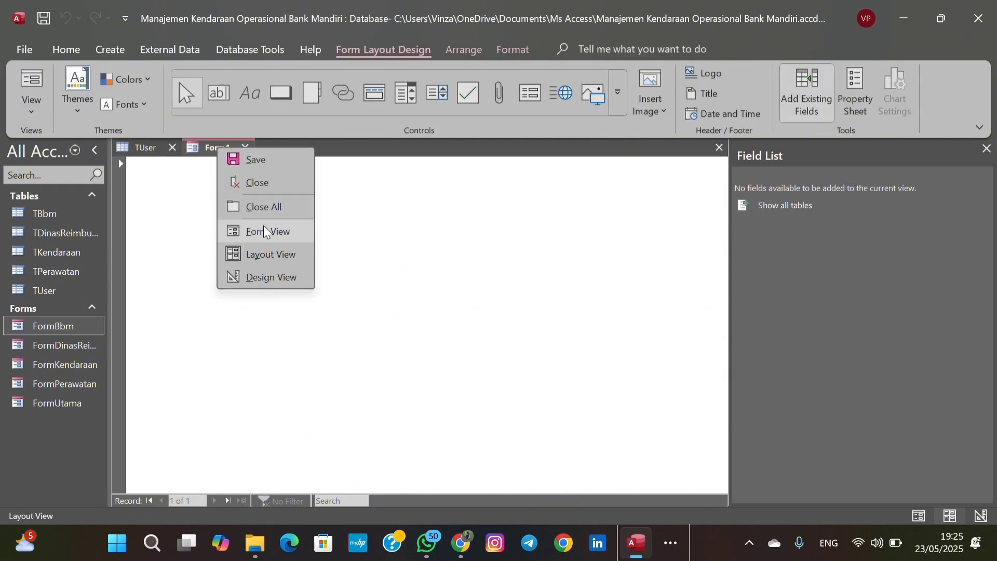
left_click(270, 281)
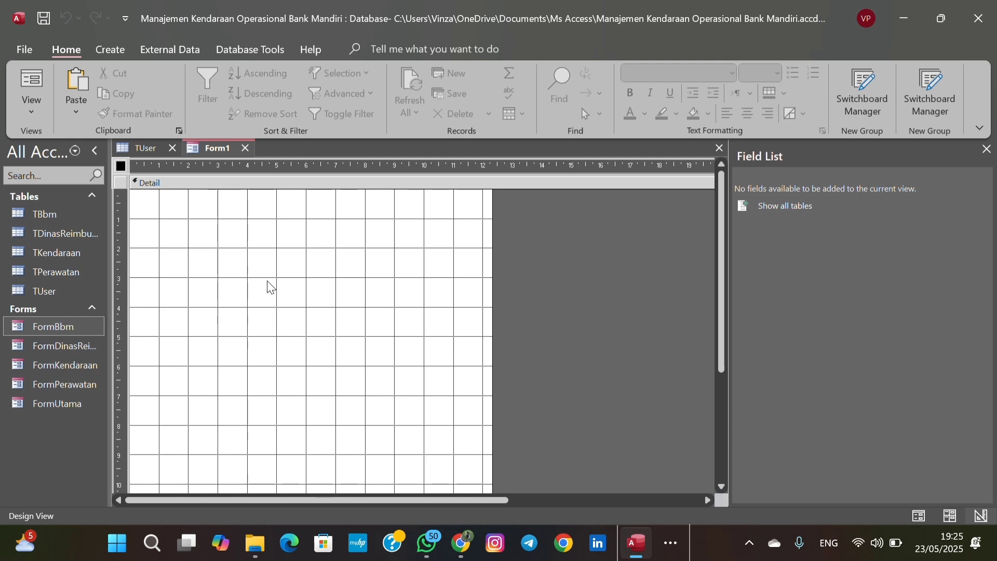
left_click(111, 50)
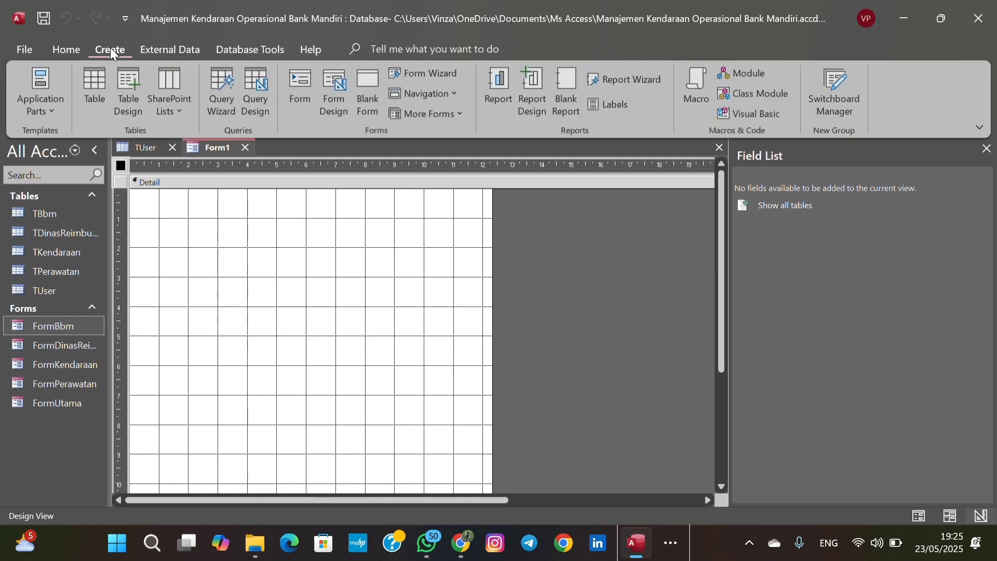
Insert the "tampilan login" picture from Downloads near the form's upper-left corner, about 11.4 cm wide and 7.7 cm high.
left_click(177, 50)
left_click(289, 196)
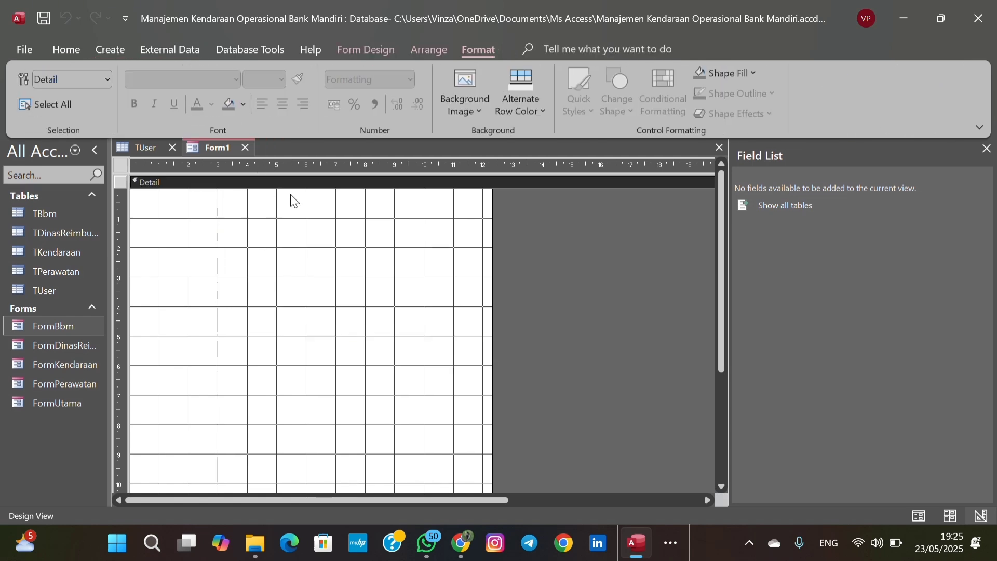
left_click(367, 50)
left_click(482, 113)
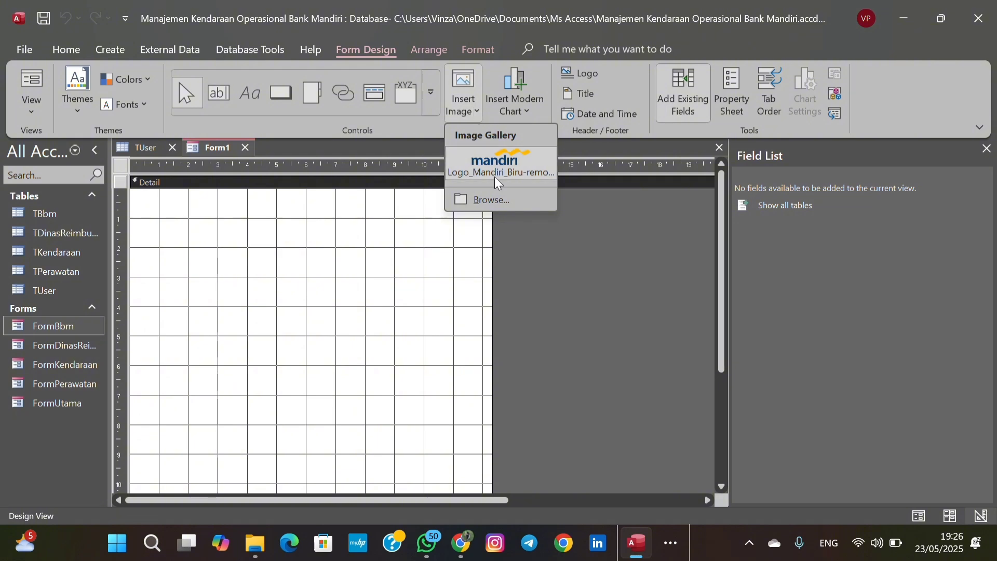
left_click(494, 204)
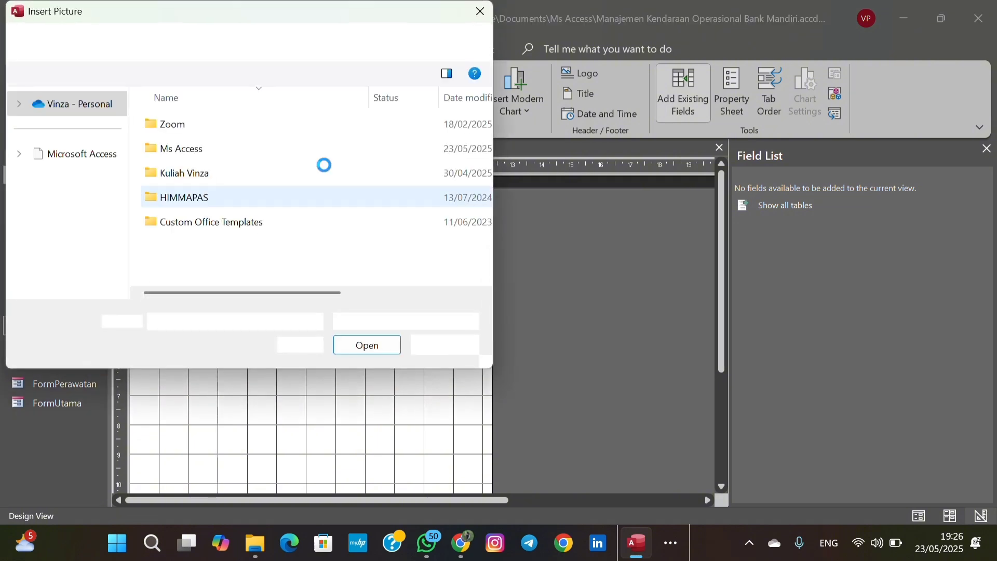
left_click(62, 188)
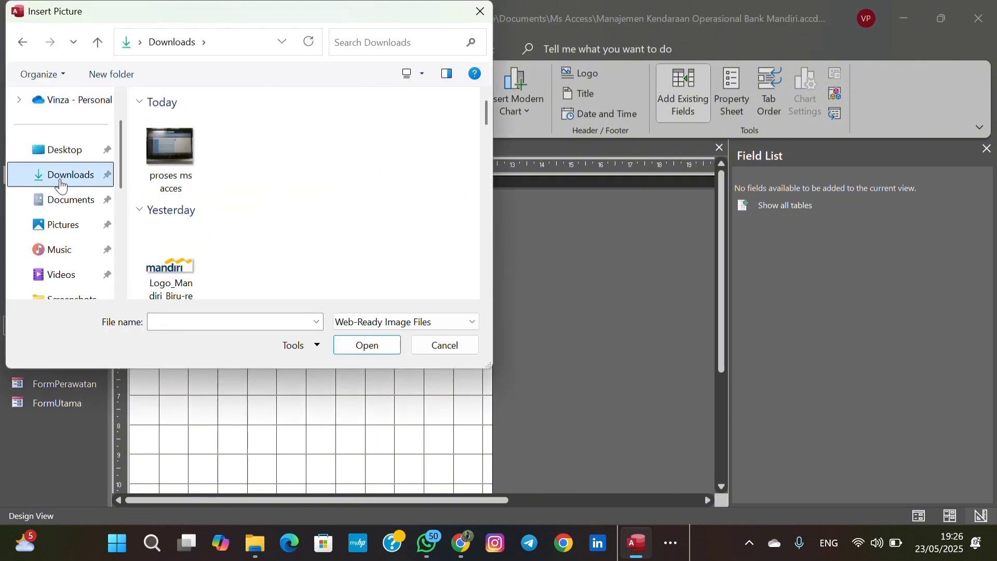
scroll(189, 238, "down", 3)
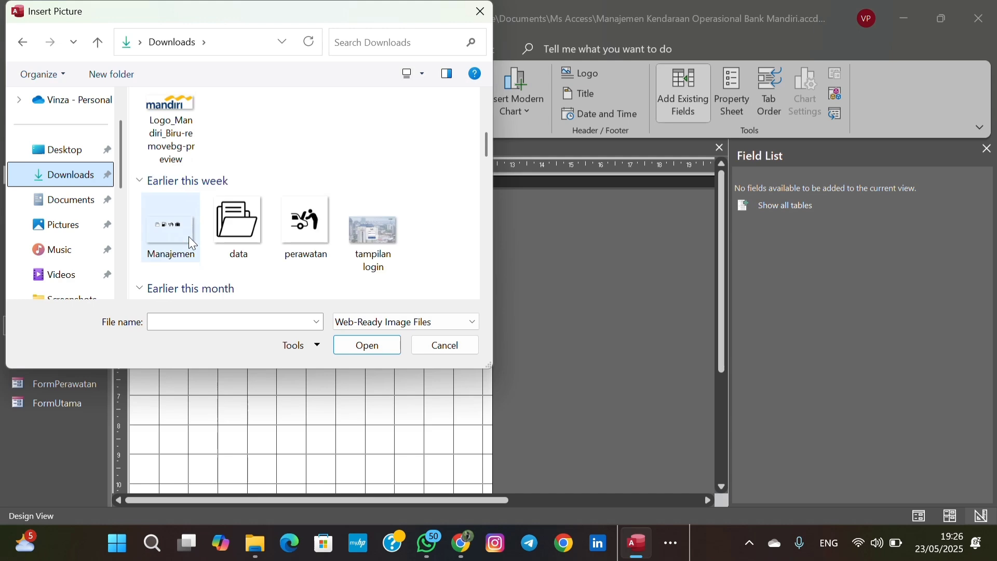
left_click(355, 232)
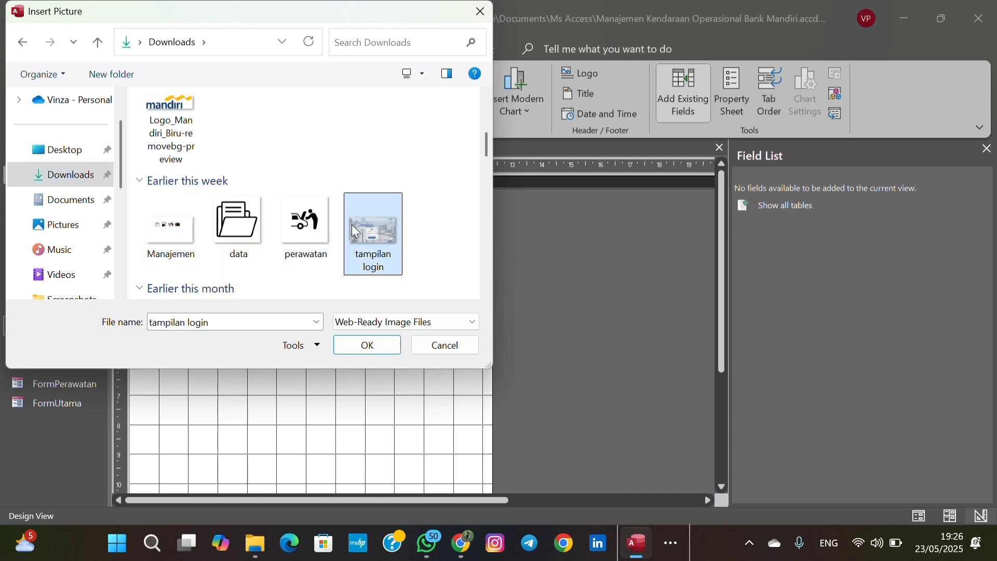
left_click(363, 350)
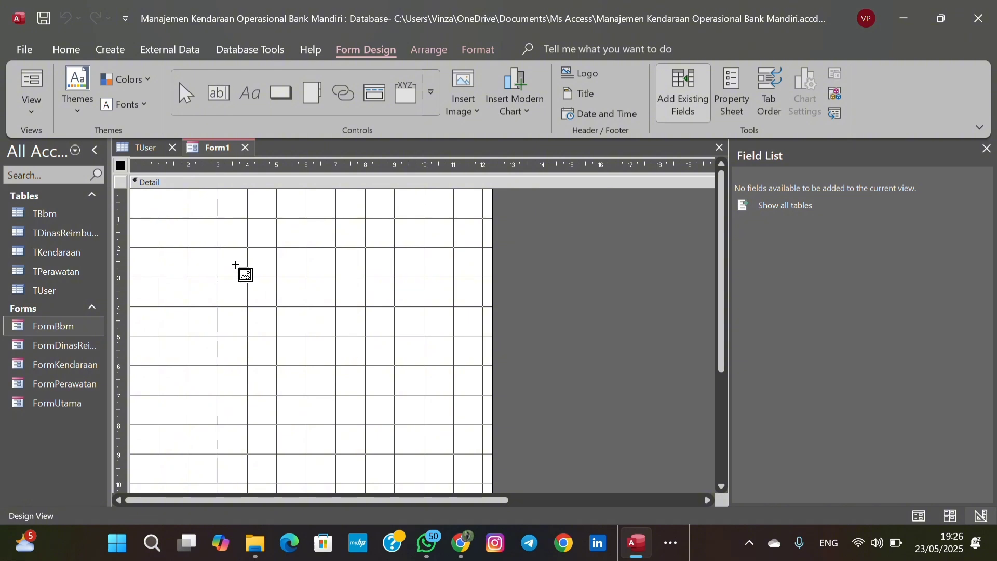
left_click_drag(144, 207, 479, 433)
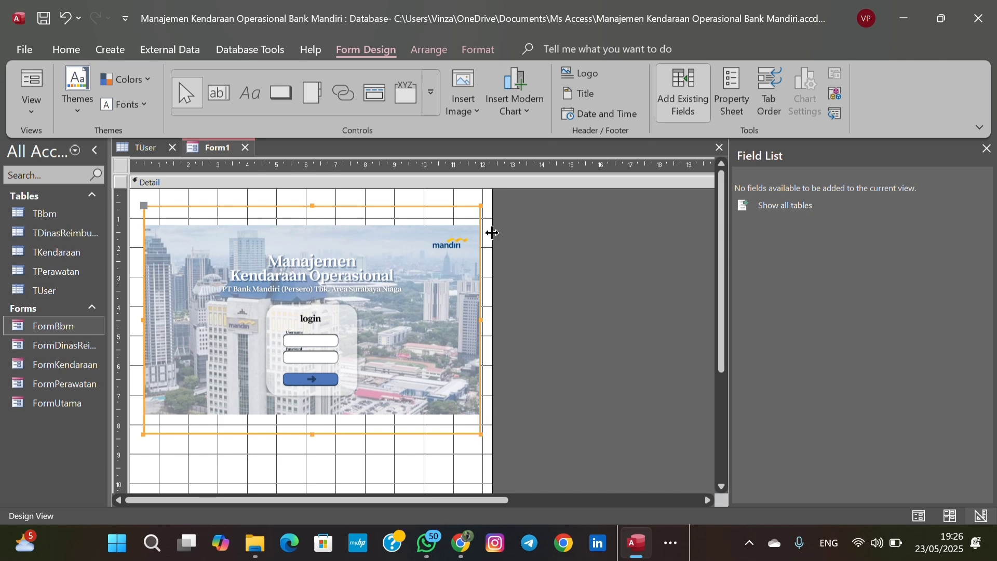
Widen the form to about 19 cm and enlarge the login picture to about 18 cm wide and 9.5 cm high.
left_click_drag(492, 208, 686, 201)
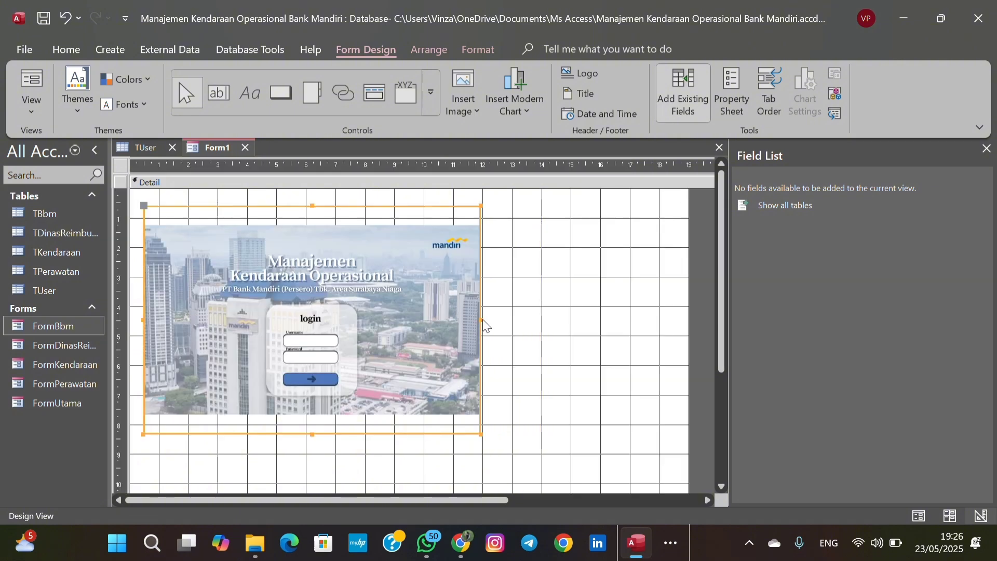
left_click_drag(482, 320, 671, 315)
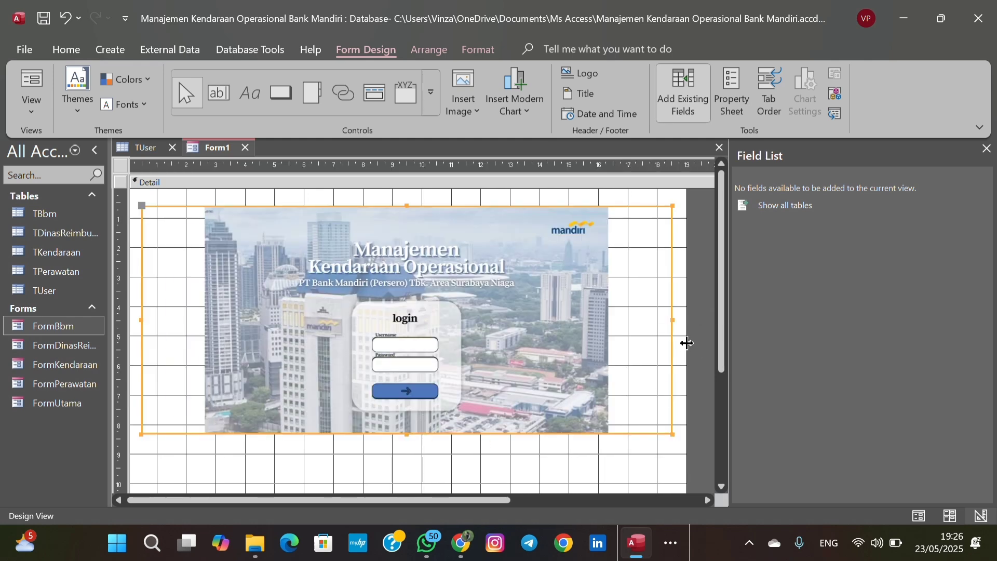
left_click_drag(724, 349, 724, 397)
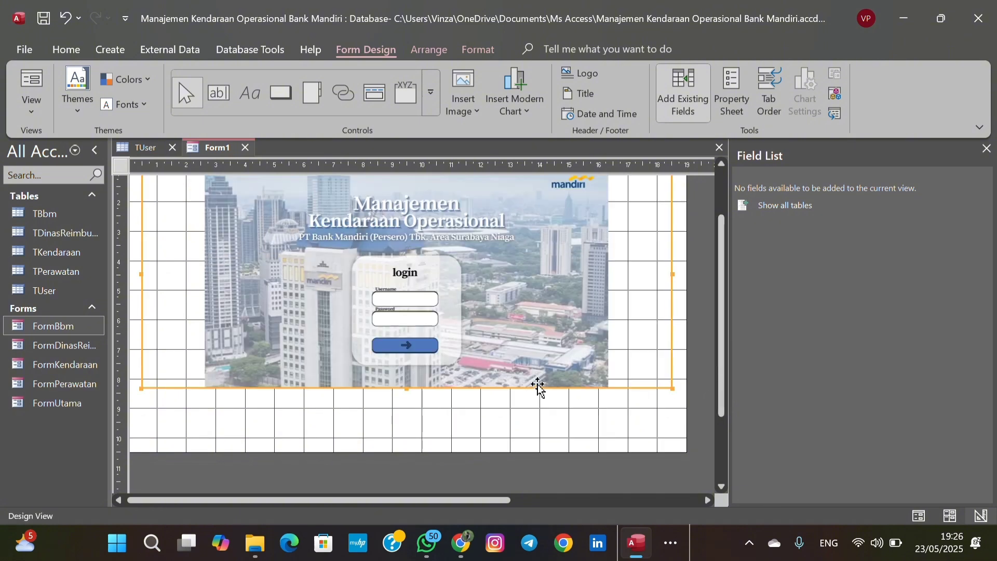
left_click_drag(406, 389, 455, 481)
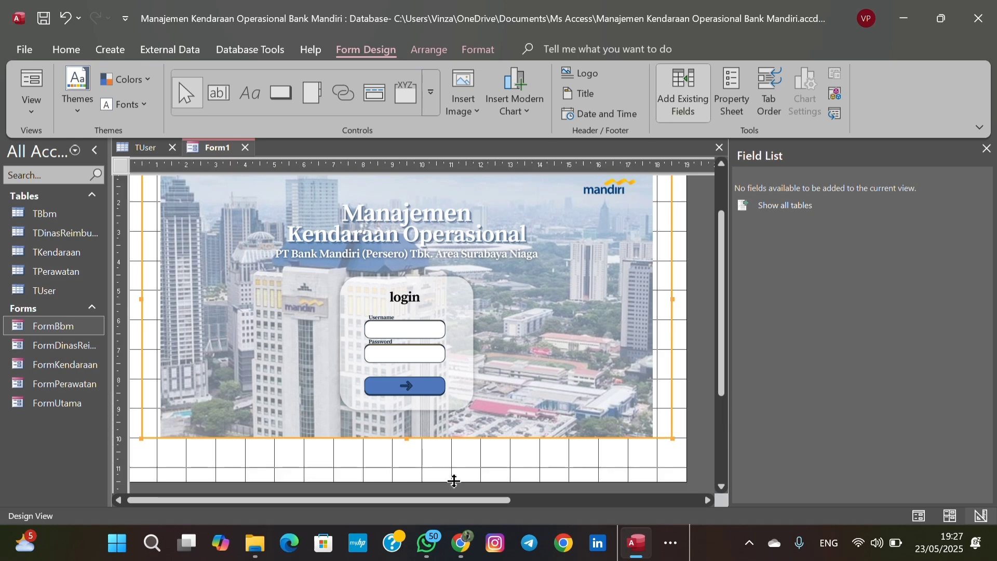
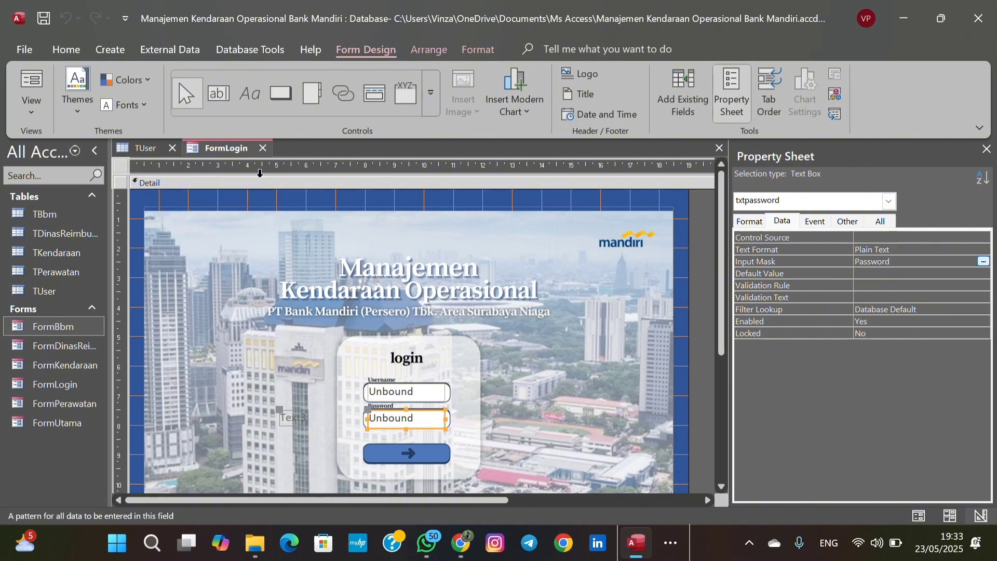
Show FormLogin in Form View and test the login boxes with the username "fff" and a sample password.
right_click(210, 150)
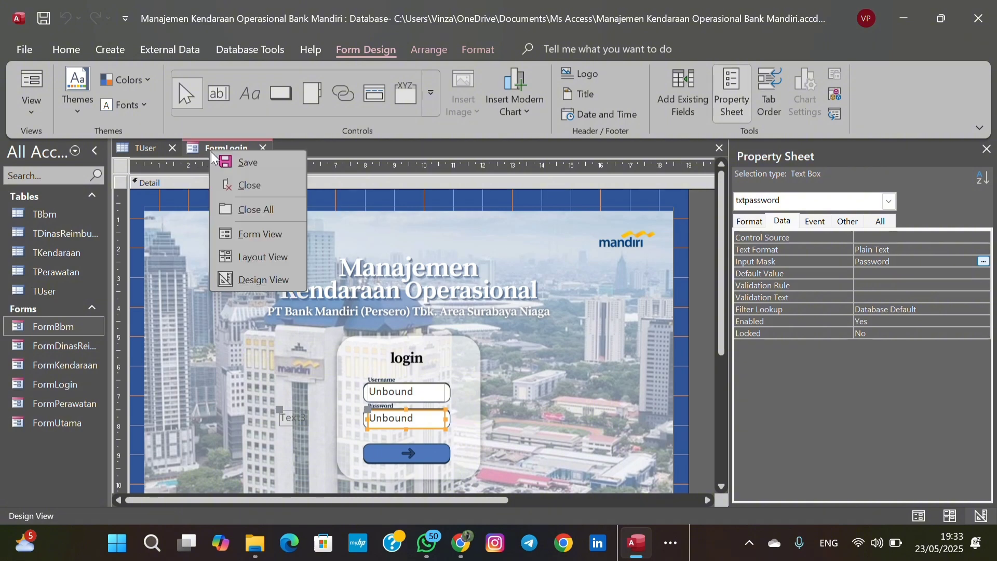
left_click(260, 234)
left_click(374, 387)
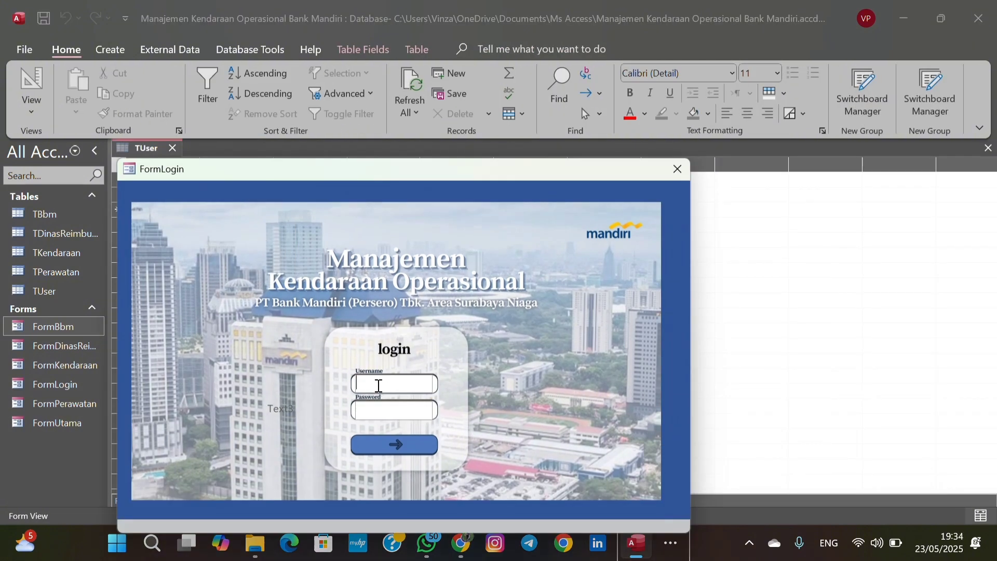
type("fff")
left_click(378, 410)
type("***")
Clear the test entries from the password and username boxes and return FormLogin to Design View.
key("BackSpace")
key("BackSpace")
key("BackSpace")
left_click(387, 379)
key("BackSpace")
key("BackSpace")
key("BackSpace")
right_click(176, 171)
left_click(225, 278)
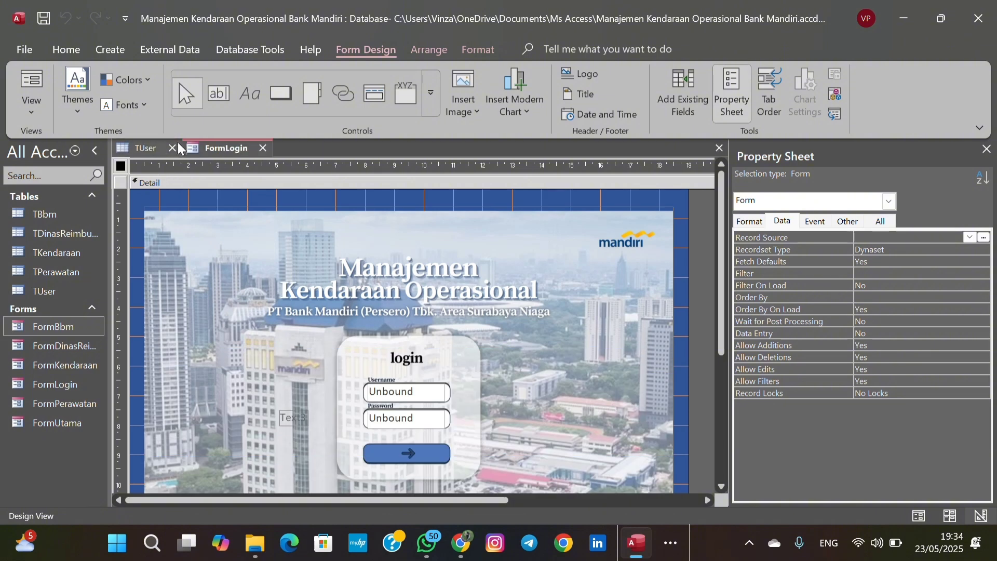
Close the TUser table and delete the leftover text label beside the password box on FormLogin.
left_click(173, 148)
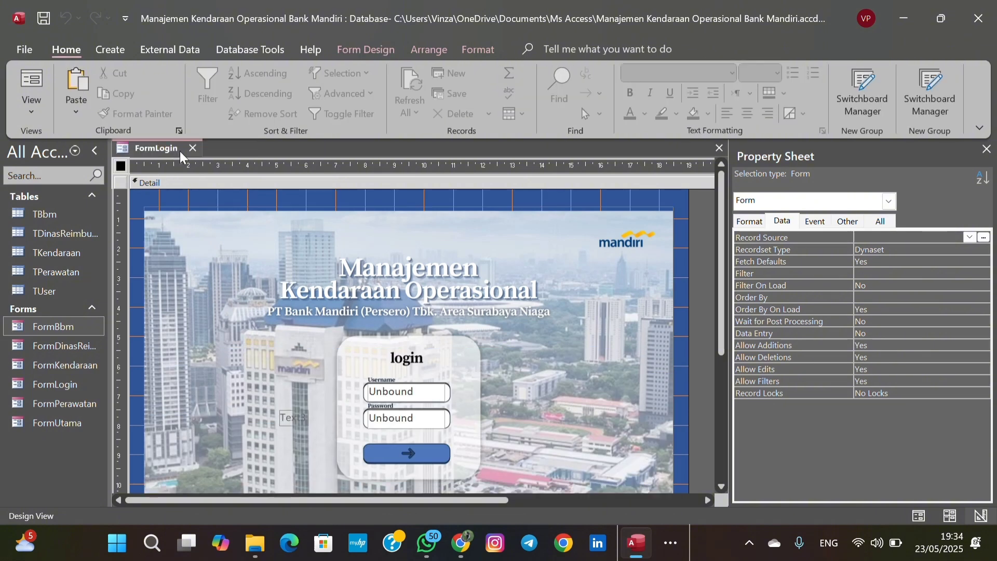
left_click(305, 421)
key("Delete")
Try placing a command button over the login picture's arrow without the wizard, and remove it again.
left_click(372, 54)
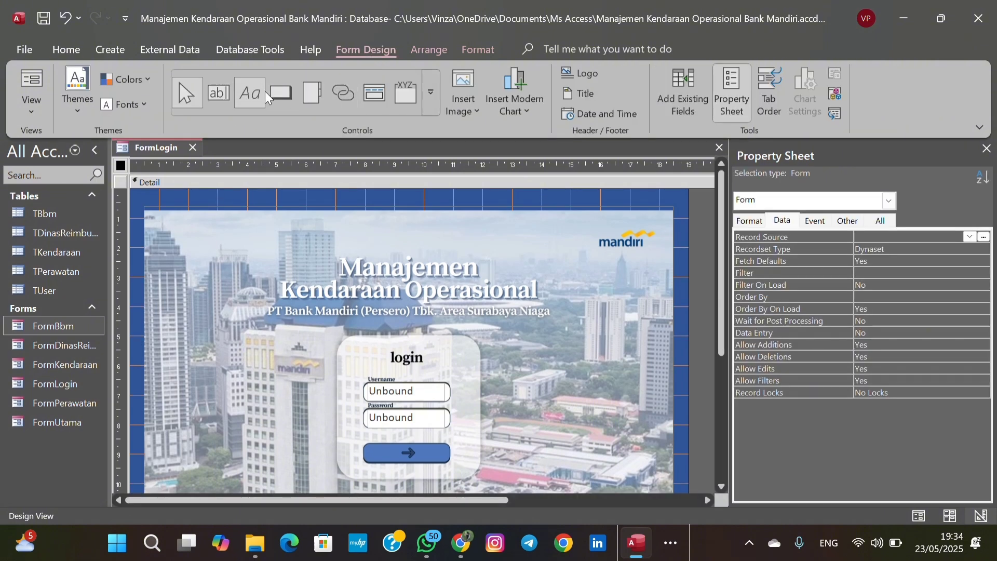
left_click(282, 101)
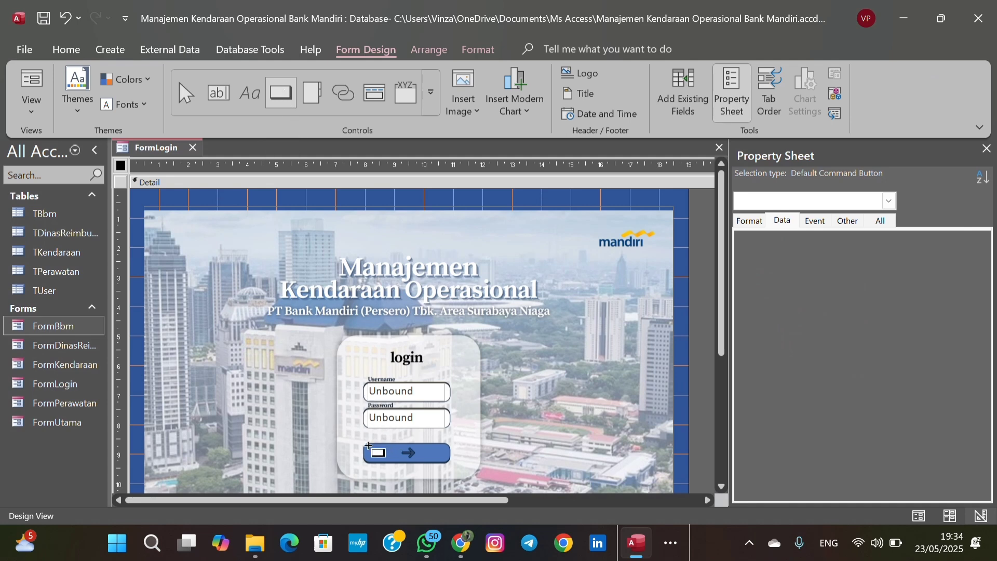
left_click_drag(365, 443, 449, 462)
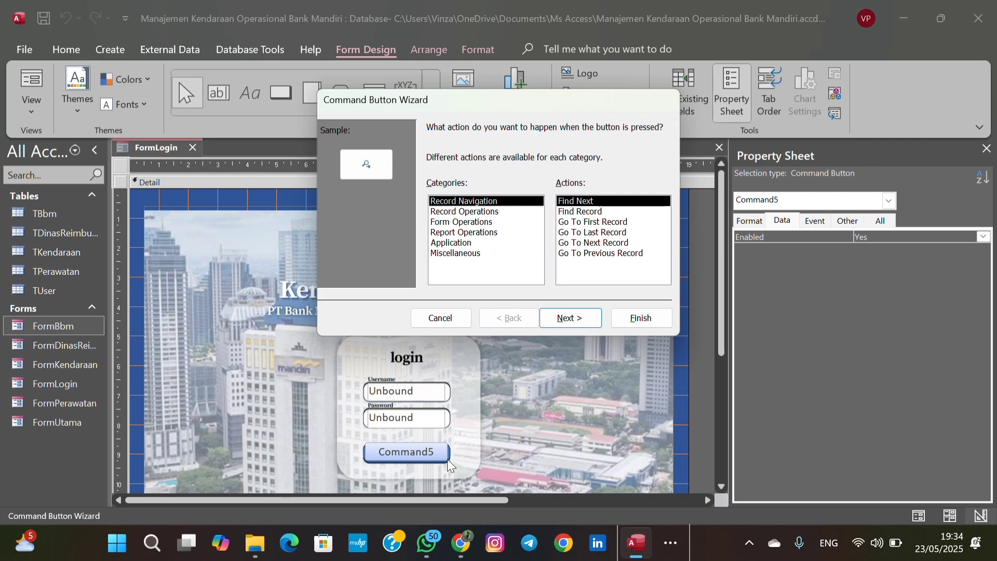
left_click(441, 319)
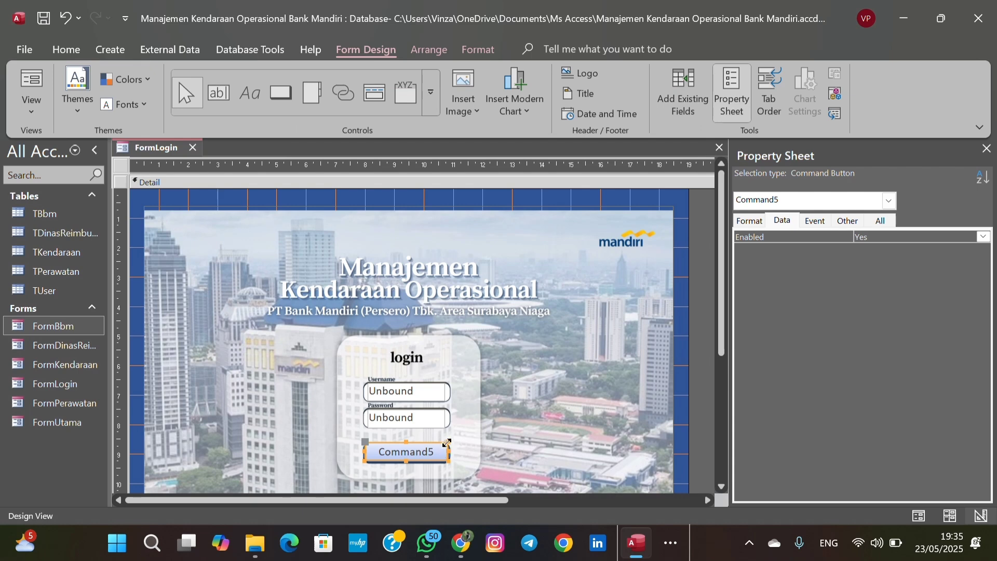
left_click(445, 442)
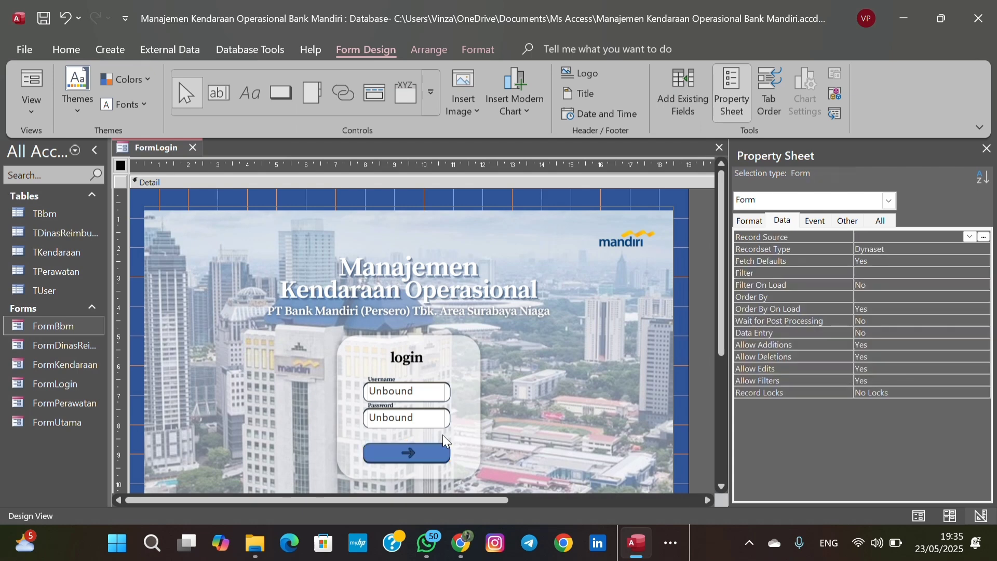
Try covering the login picture's arrow with a rectangle, and remove it again.
left_click(432, 93)
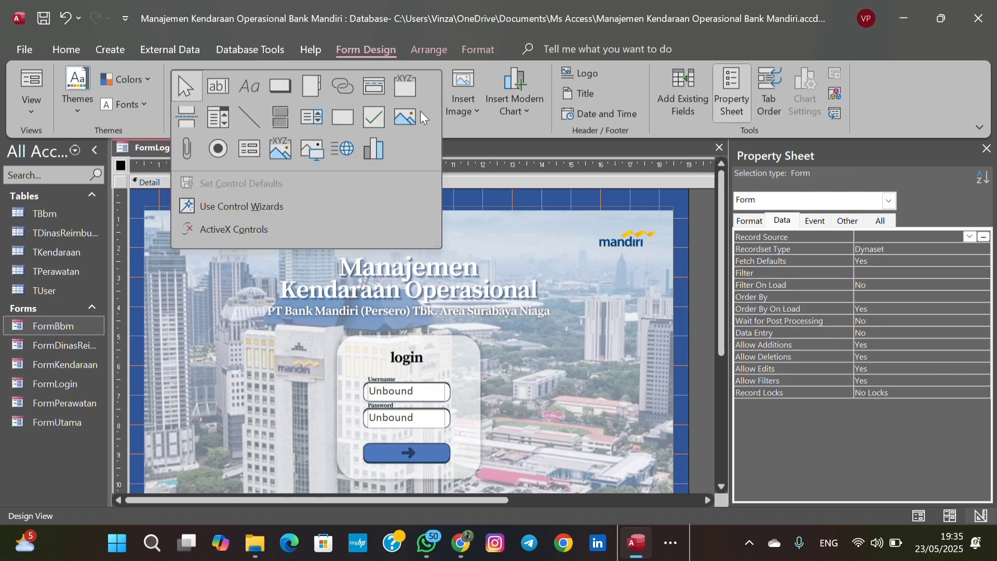
left_click(340, 121)
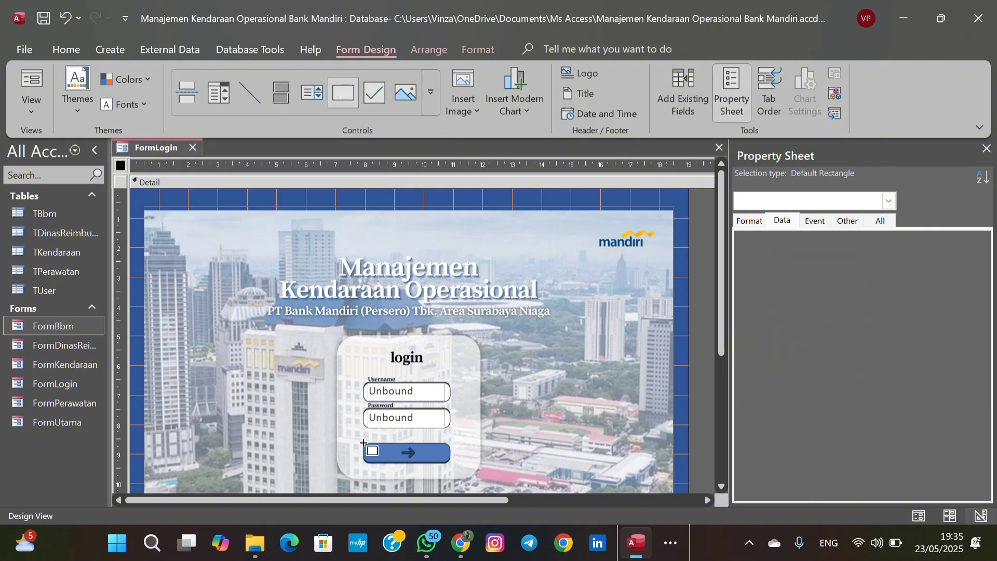
left_click_drag(364, 442, 447, 462)
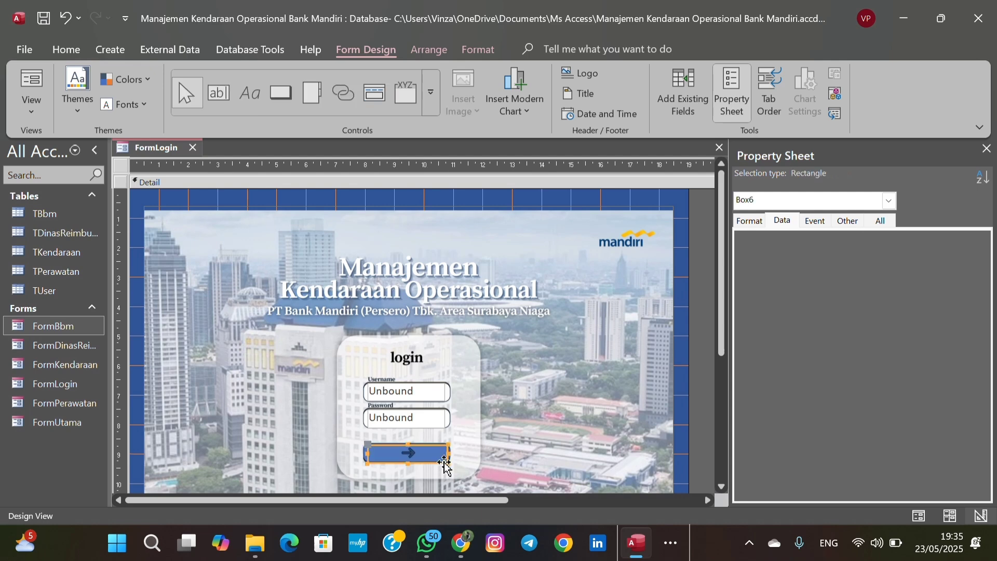
left_click_drag(367, 444, 365, 445)
key("ctrl+r")
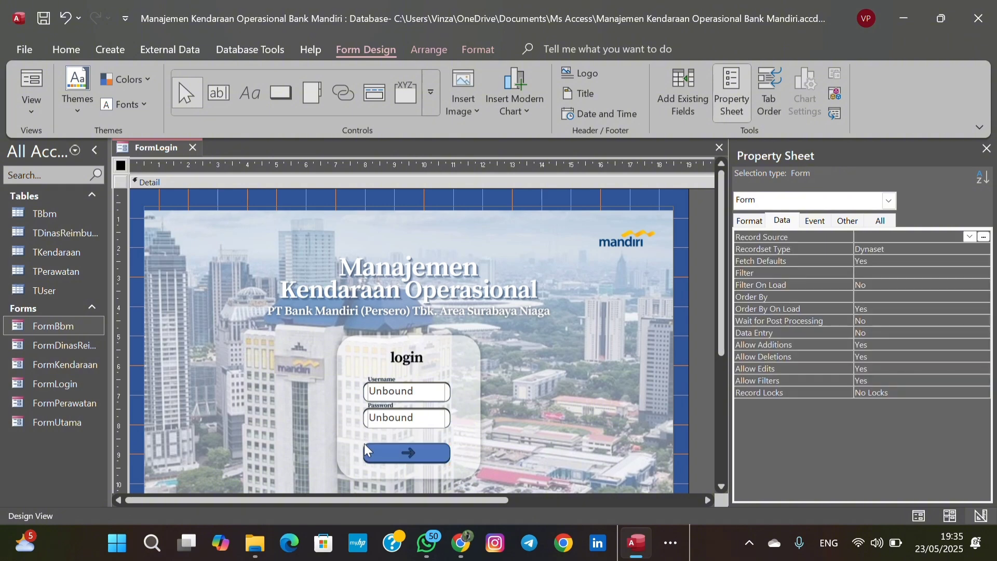
Place a command button about 2.7 cm wide over the login arrow, skip its wizard, and clear its caption.
left_click(283, 104)
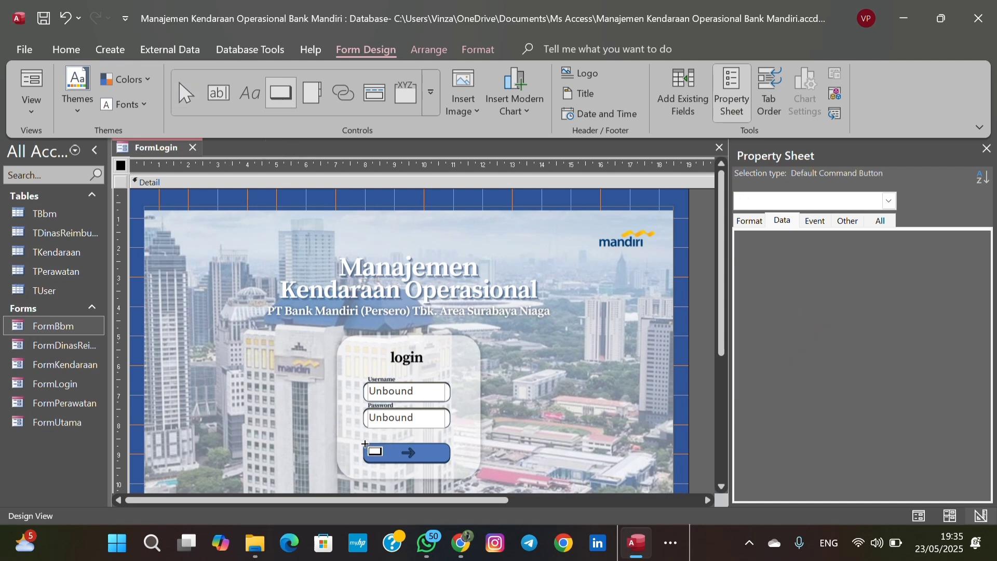
left_click_drag(363, 444, 449, 462)
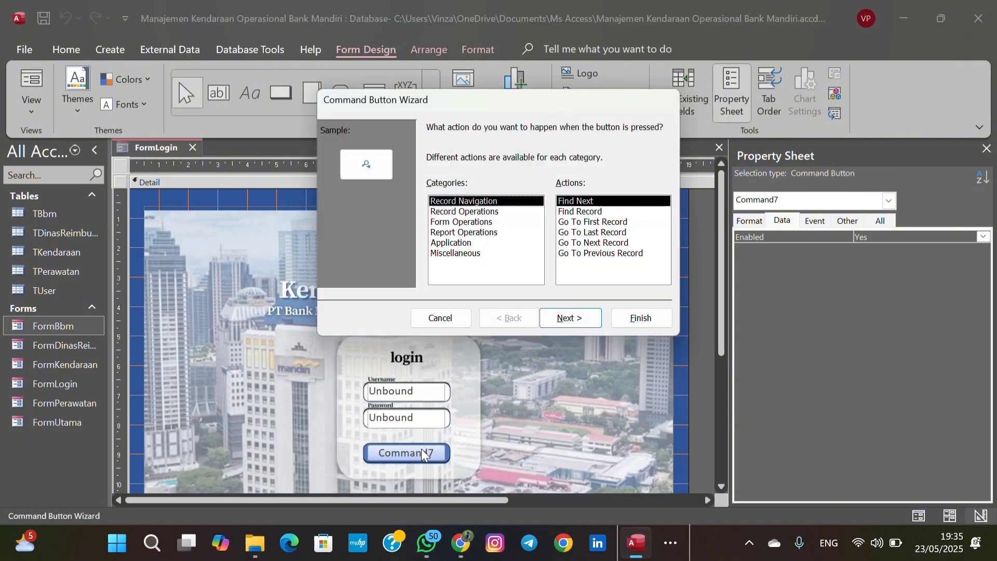
left_click(440, 318)
left_click_drag(405, 446, 407, 463)
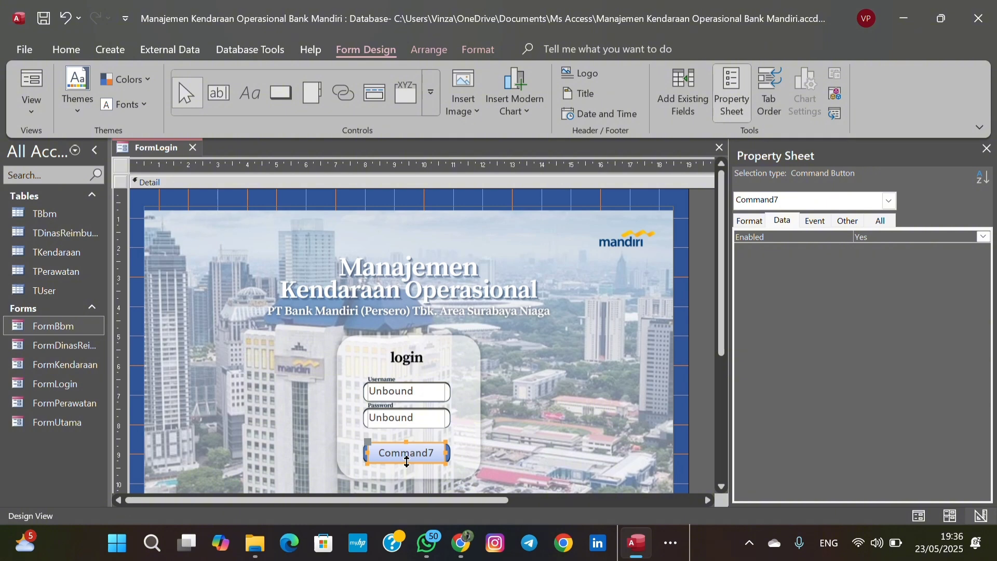
left_click(435, 453)
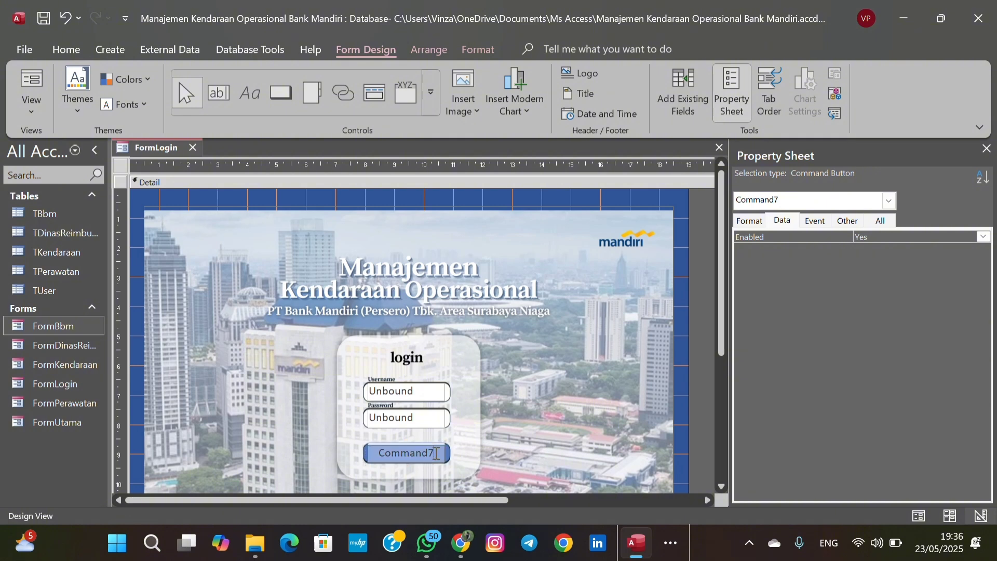
left_click_drag(435, 453, 375, 453)
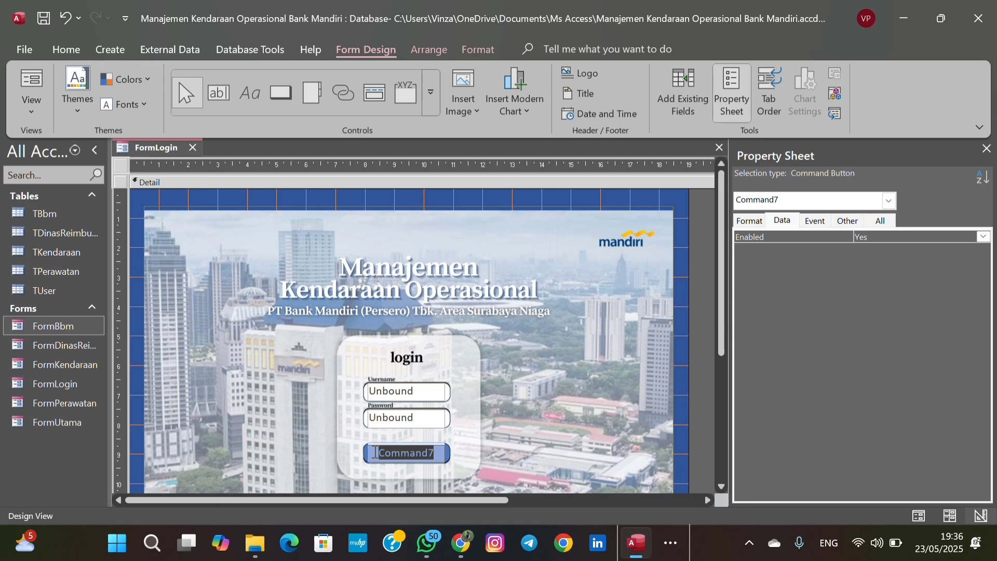
key("BackSpace")
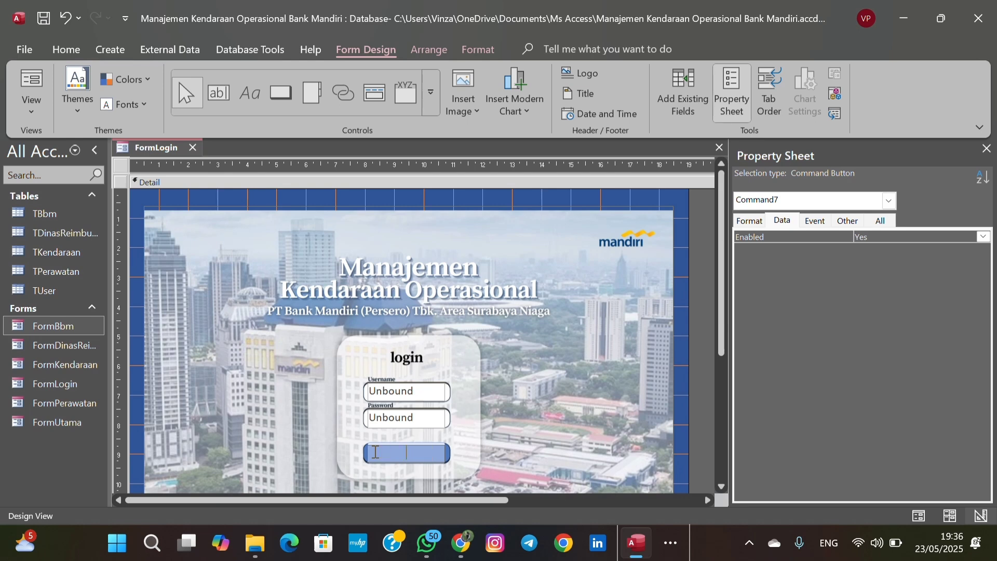
Open the Macro Builder for the On Click event of the login command button.
left_click(815, 222)
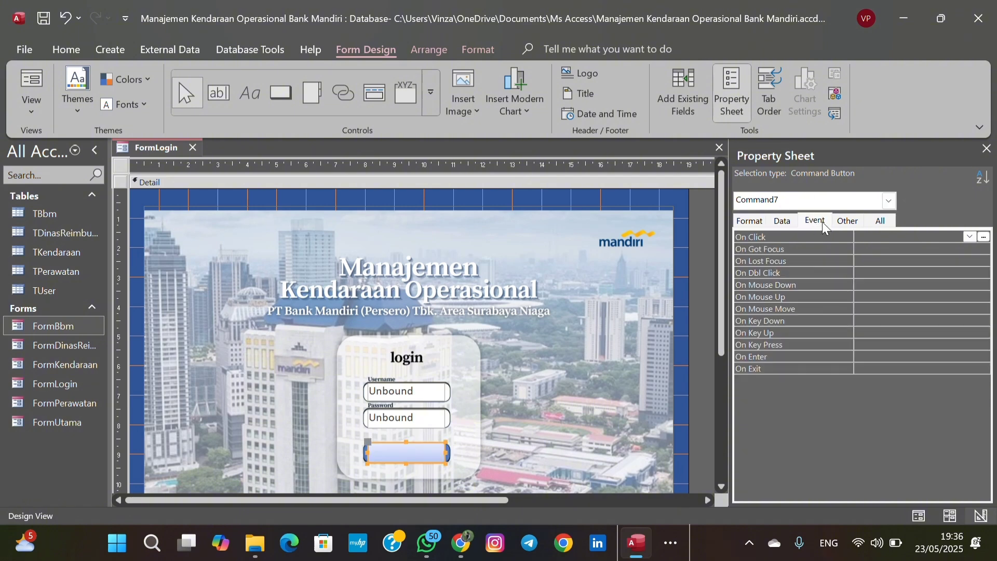
left_click(985, 237)
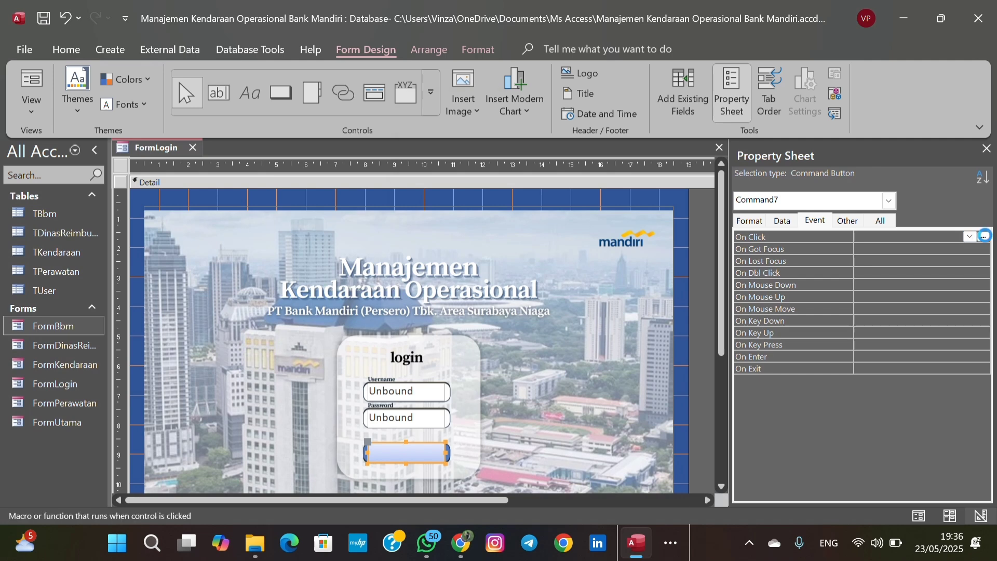
left_click(486, 298)
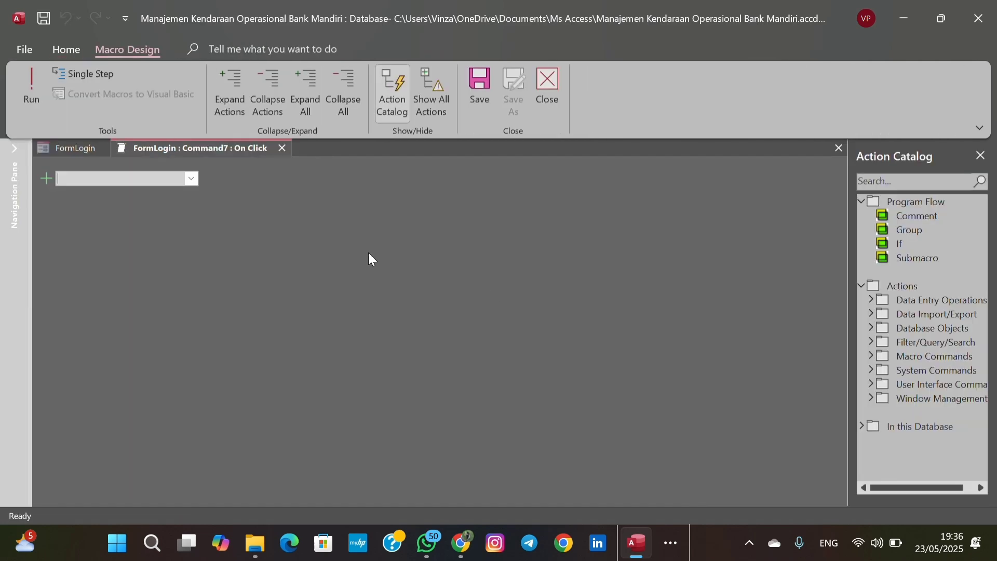
Add an If block to the macro and begin its condition with (DCount("Username";"TUser".
left_click(900, 244)
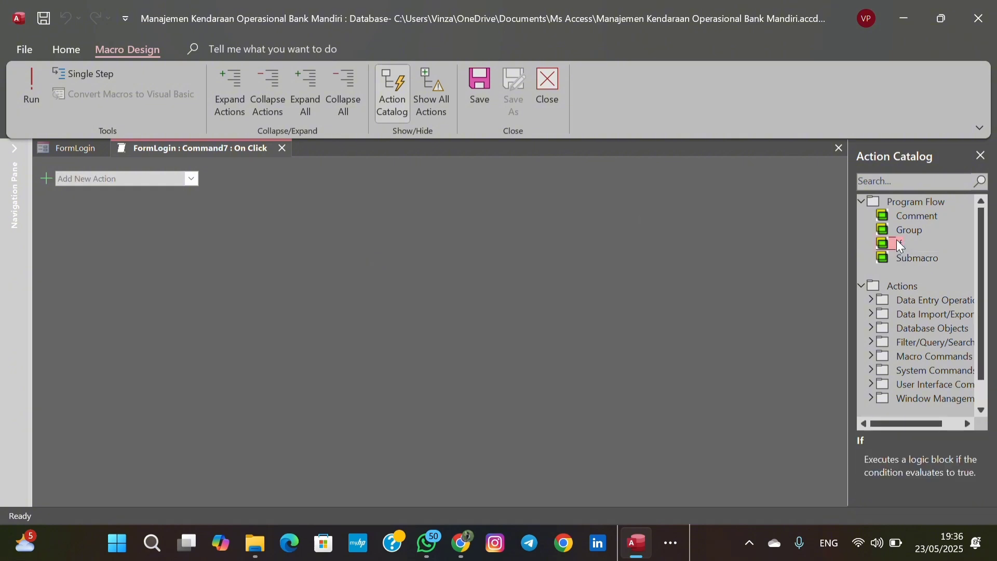
left_click_drag(899, 245, 703, 186)
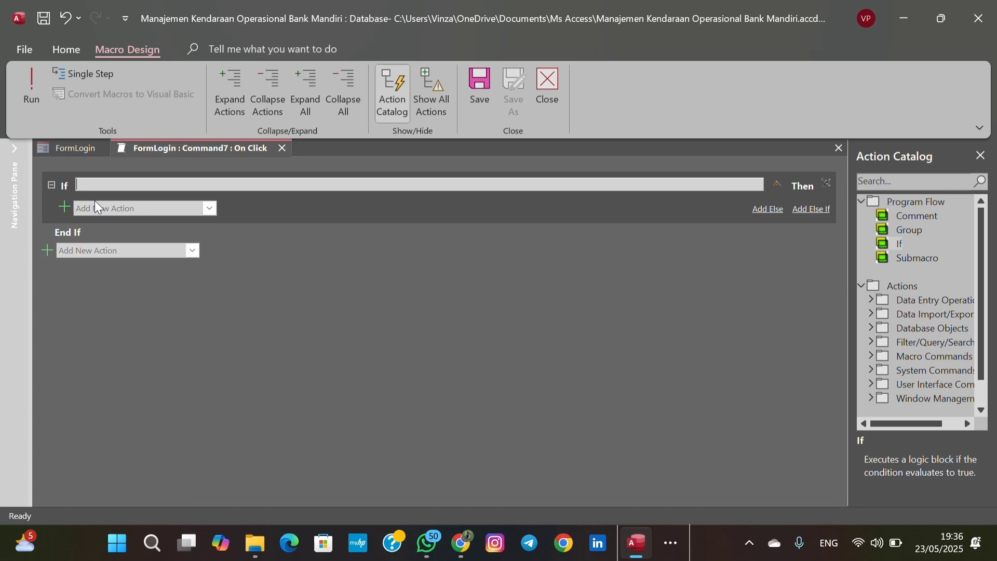
type("(")
key("Caps_Lock")
type("DCount(\"")
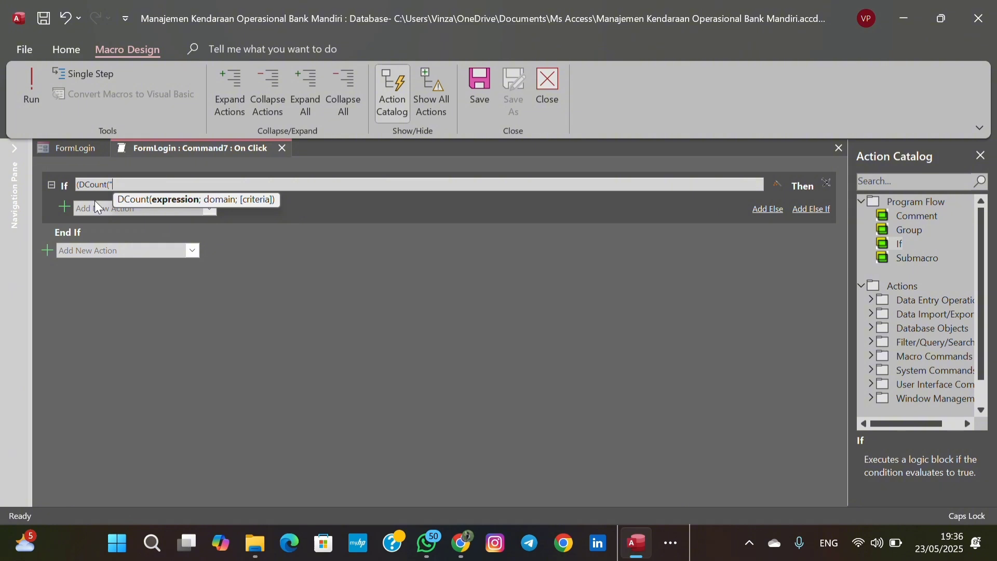
type("U")
key("Caps_Lock")
type("sernam")
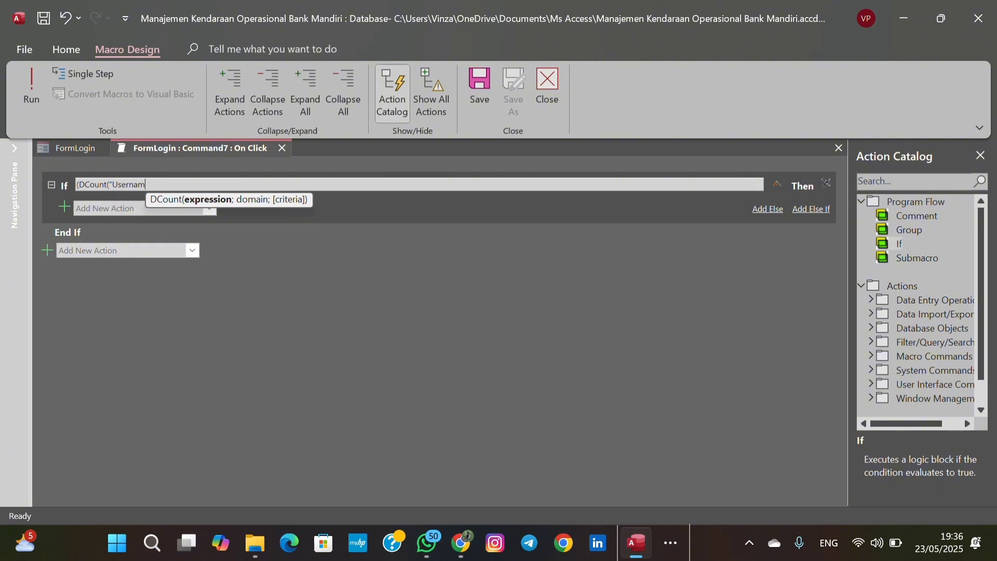
type("e\"")
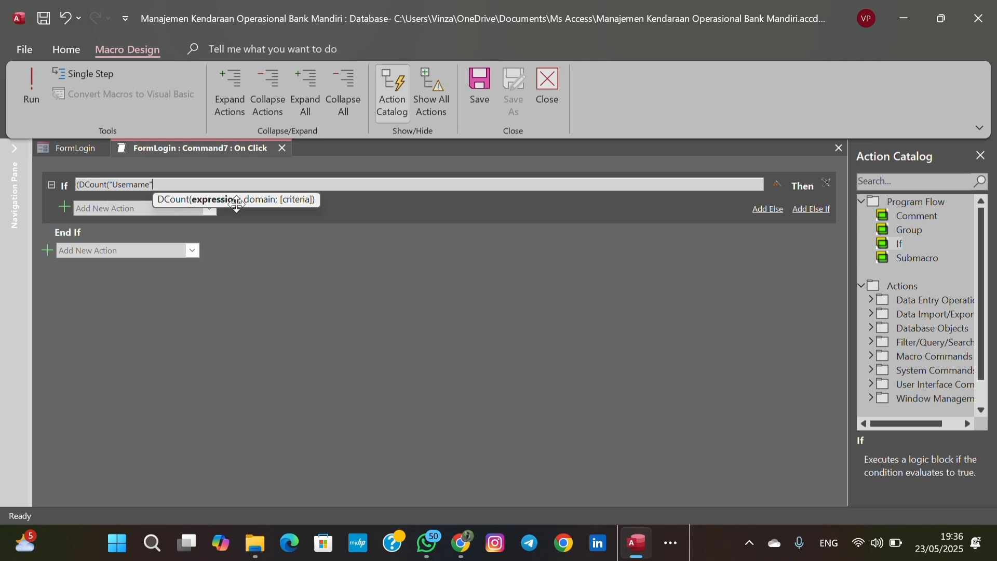
type(";\"")
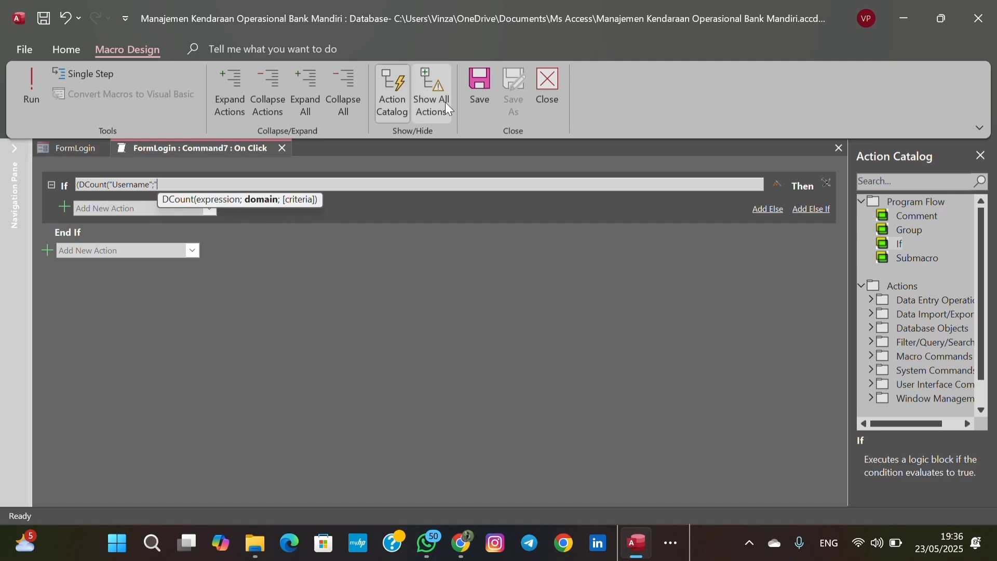
key("Caps_Lock")
type("TU")
key("Caps_Lock")
type("ser")
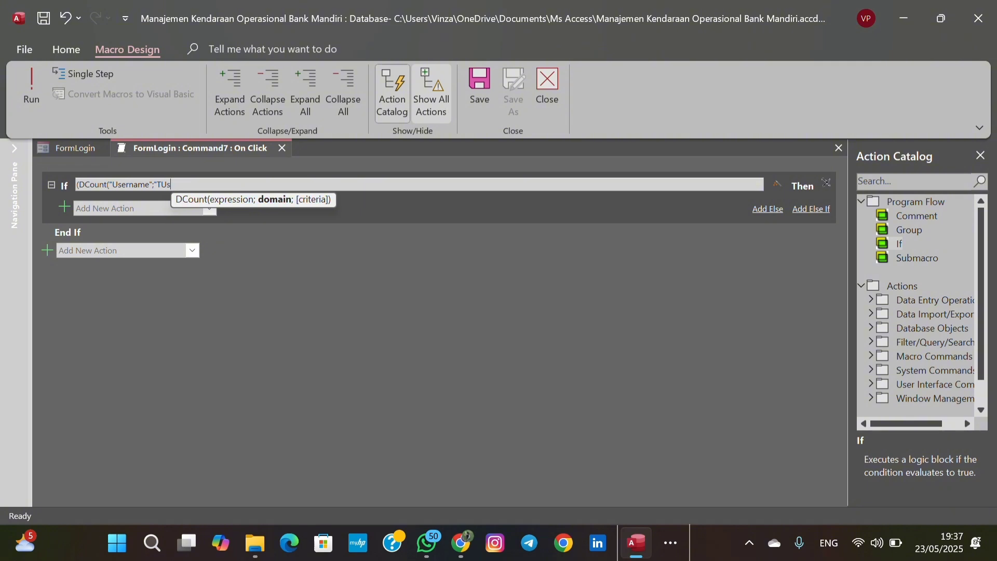
type("\"")
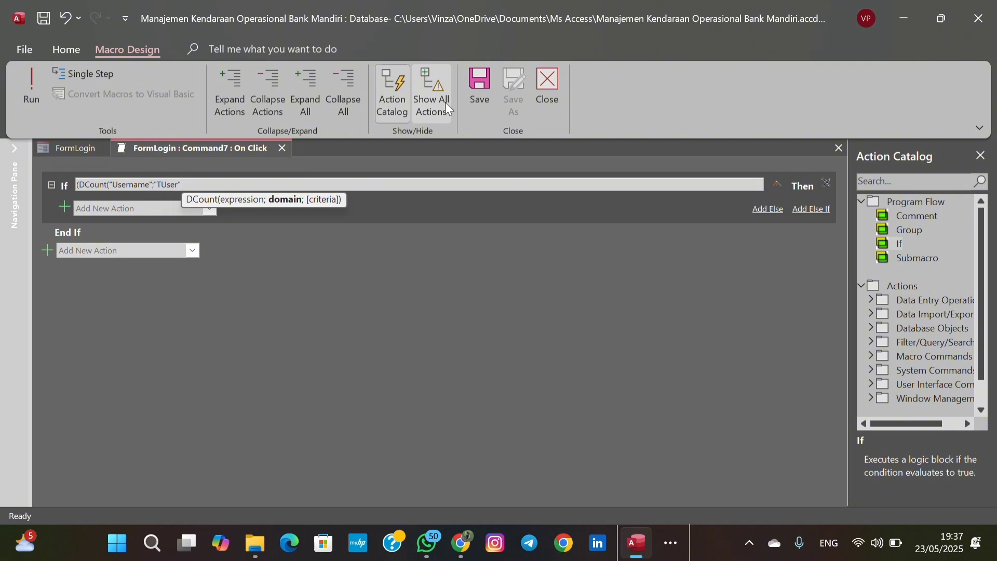
Continue the DCount condition with the criteria ;"Username=[txtuser].
type(";")
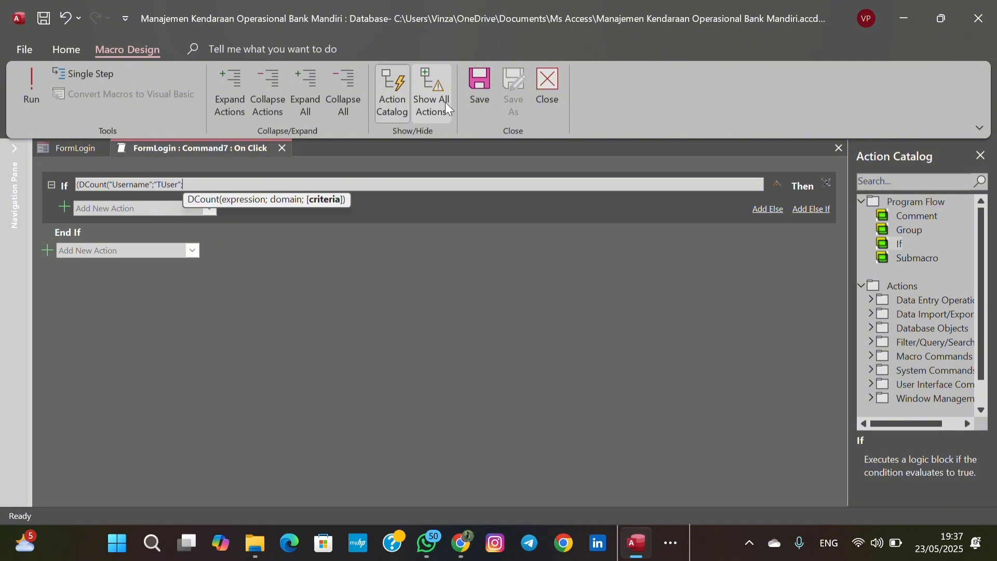
type("\"")
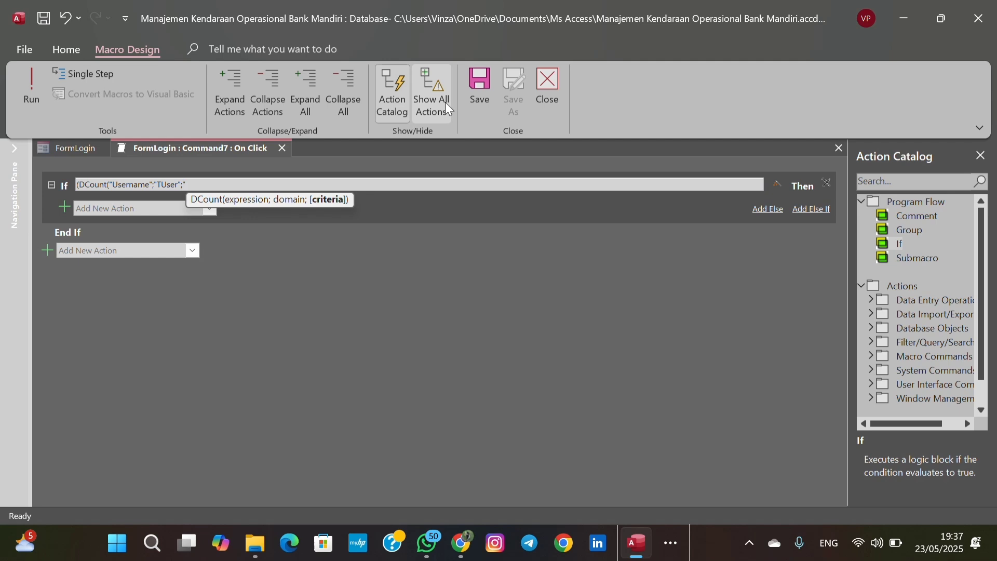
type("Usern")
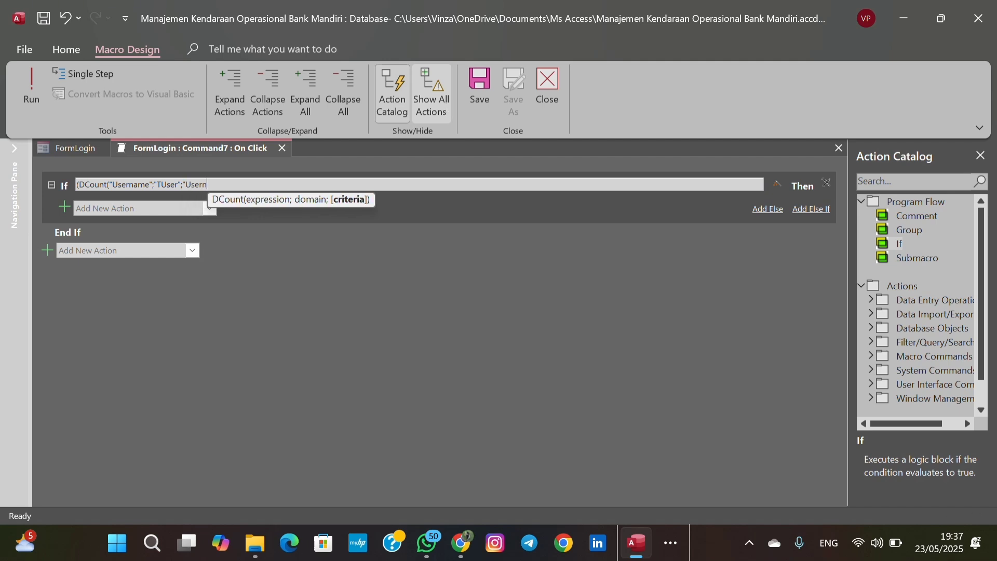
type("ame")
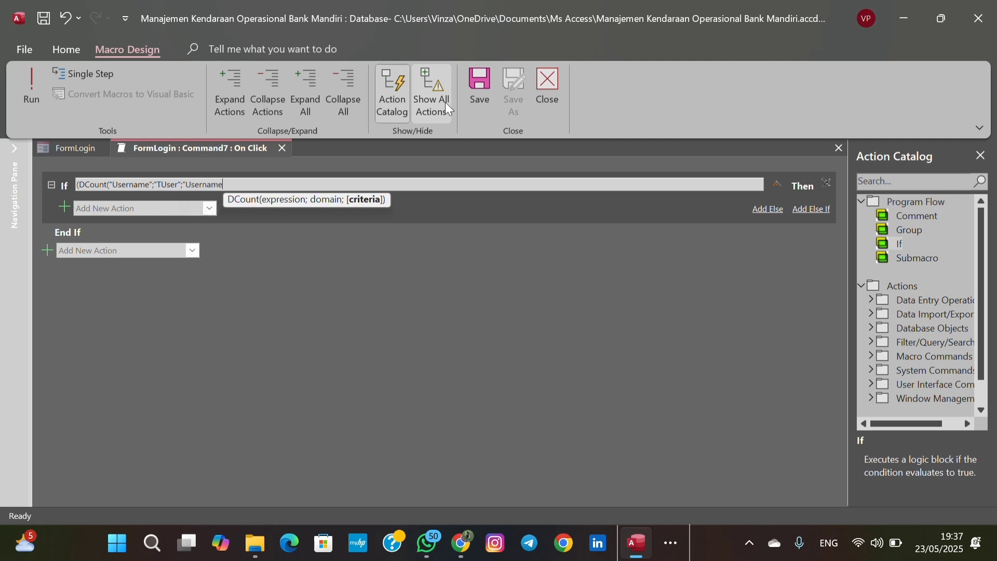
type("=")
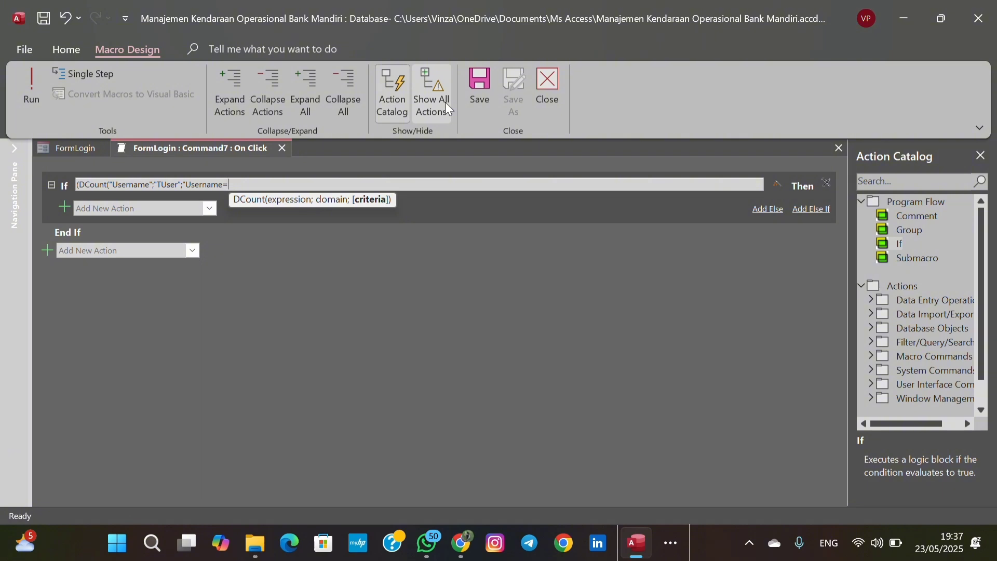
type("[txtu")
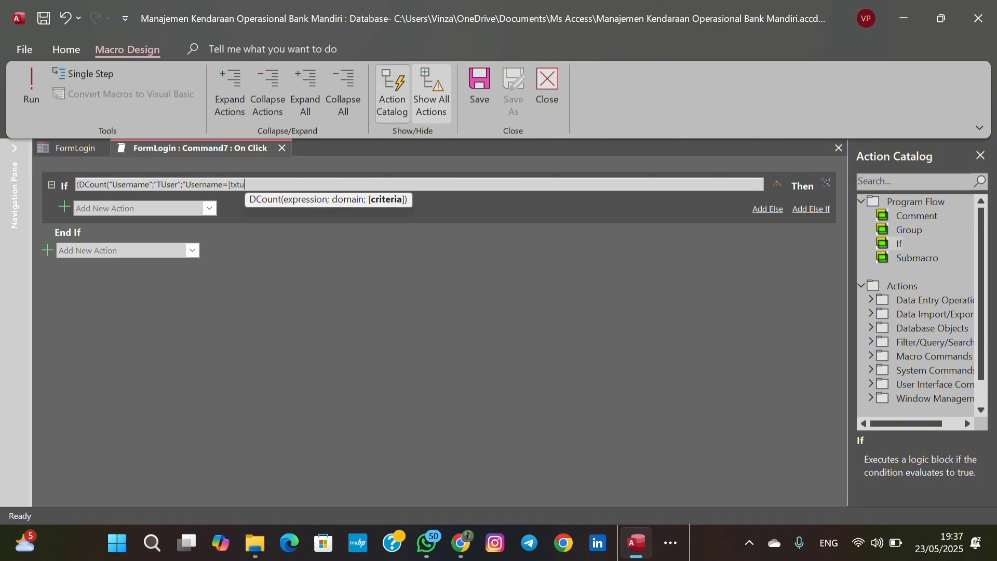
type("ser]")
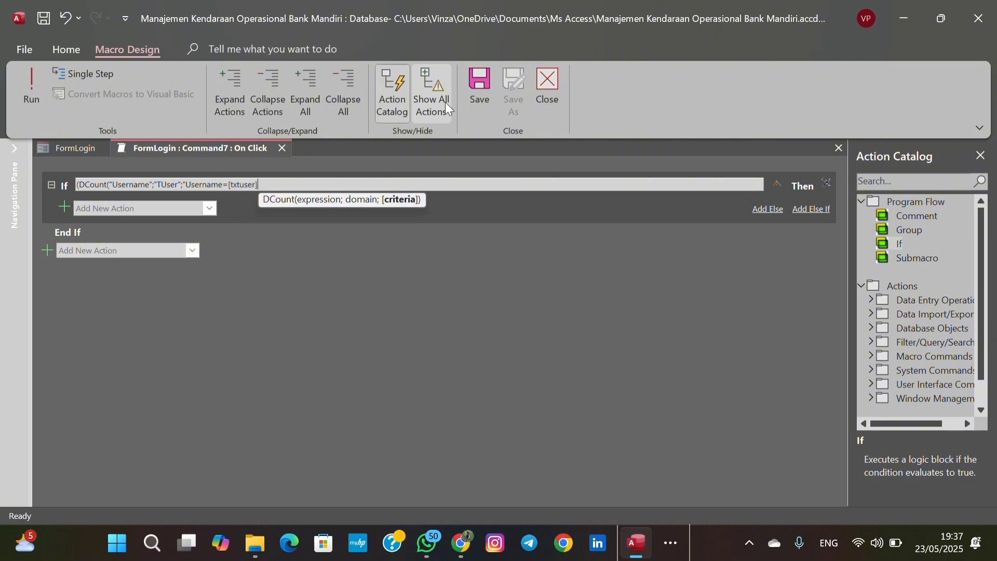
Complete the If condition with And[Password]=[txtpassword]"))>0.
type("And")
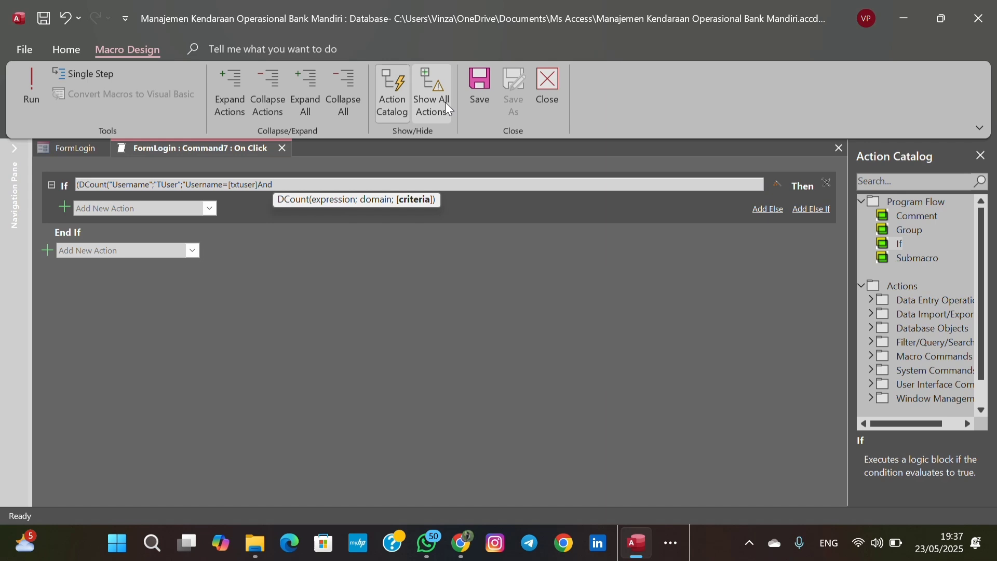
type("[")
key("Caps_Lock")
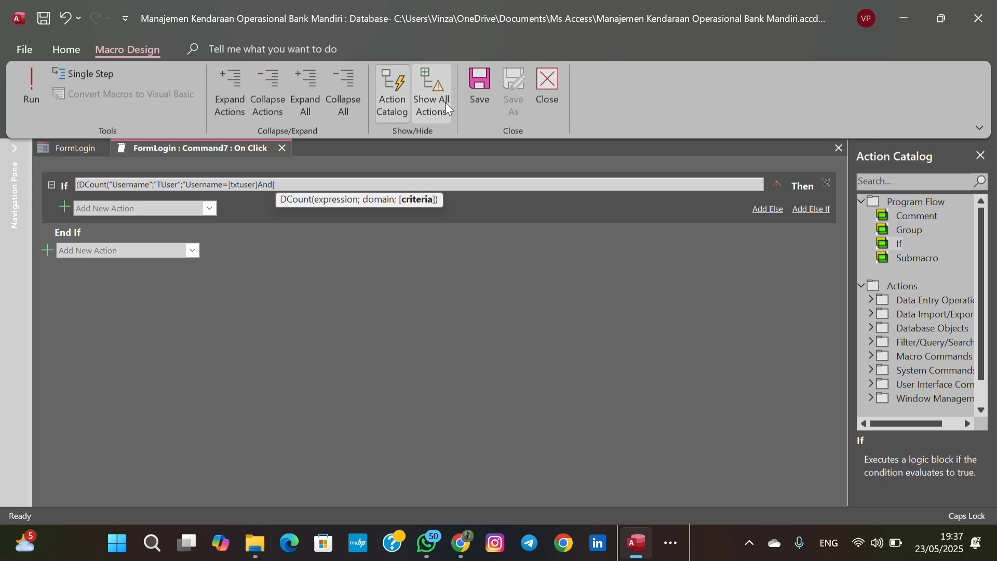
type("P")
key("Caps_Lock")
type("as")
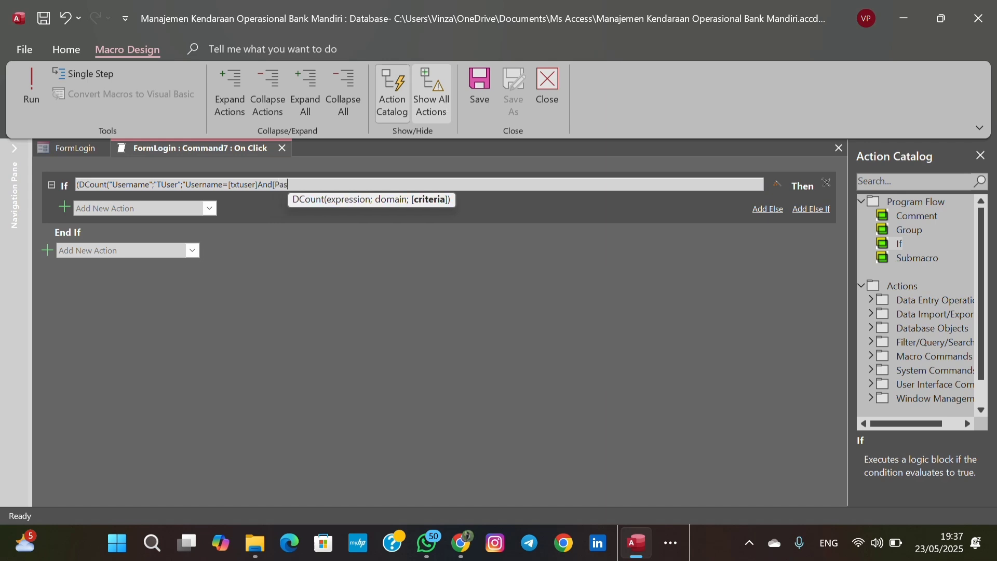
type("sword")
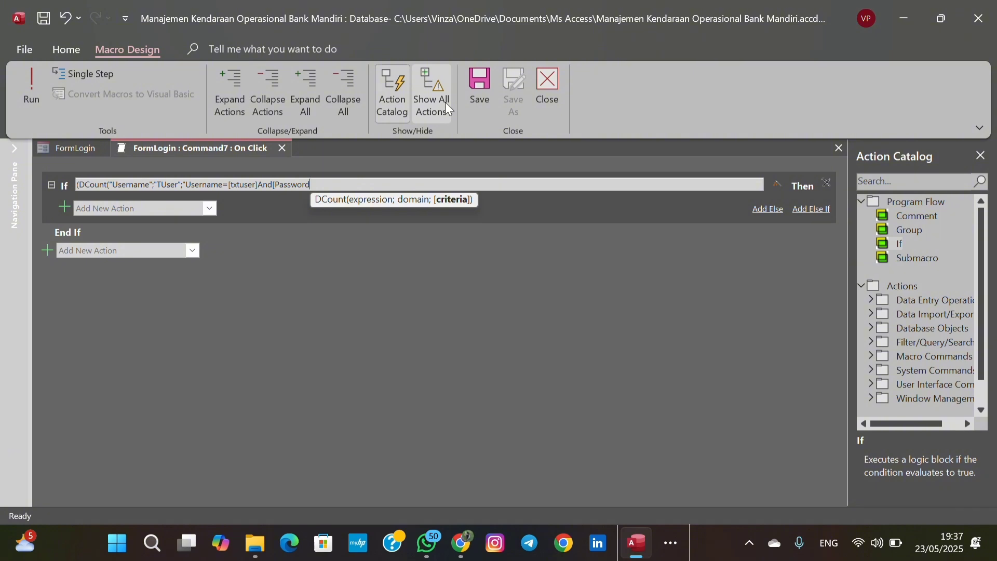
type("]=")
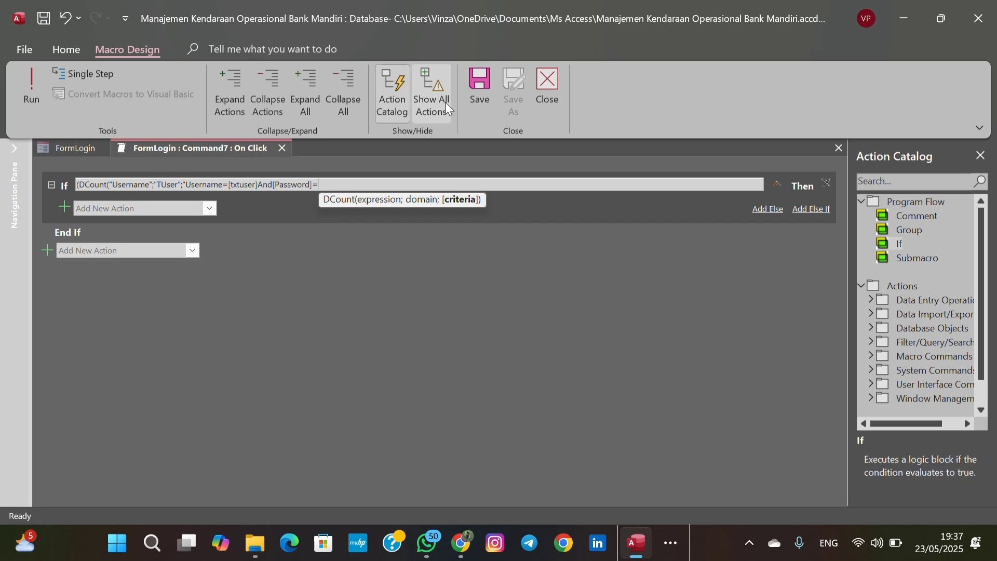
type("[tx")
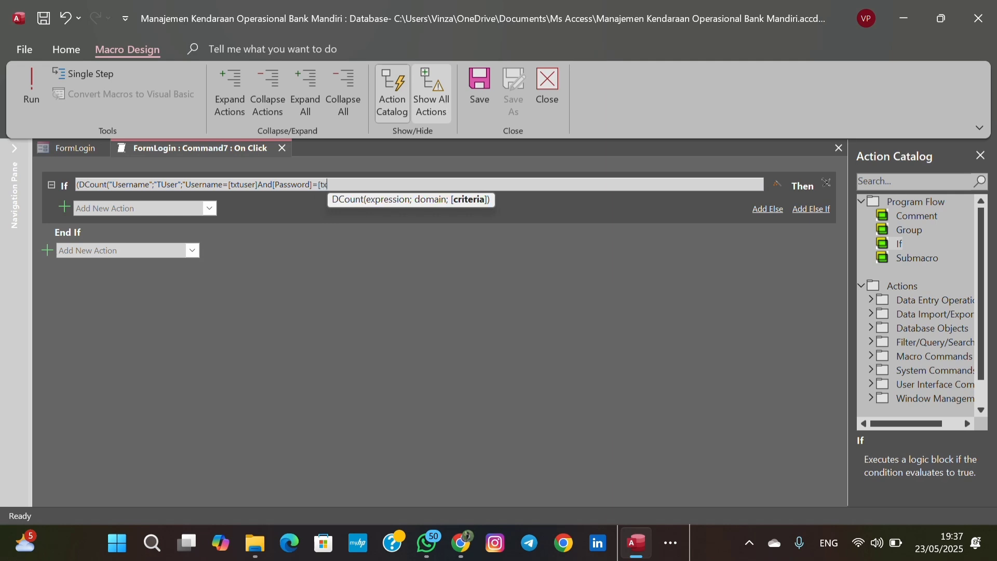
type("tpassw")
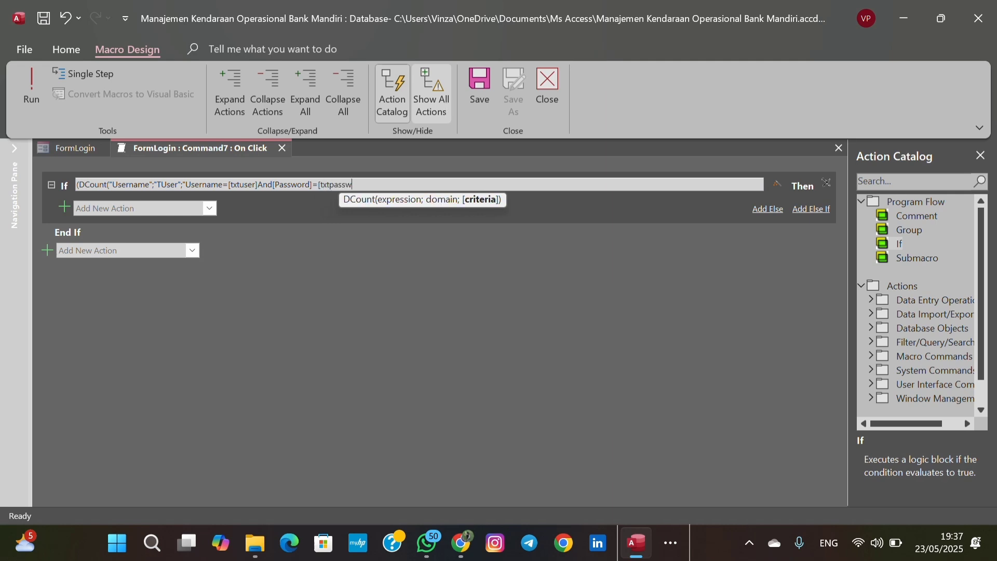
type("ord")
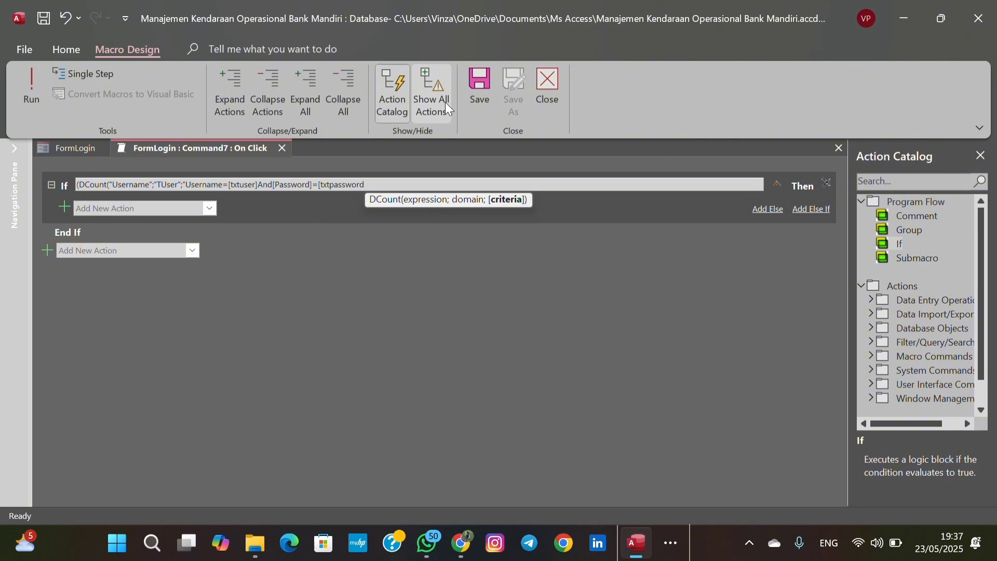
type("]")
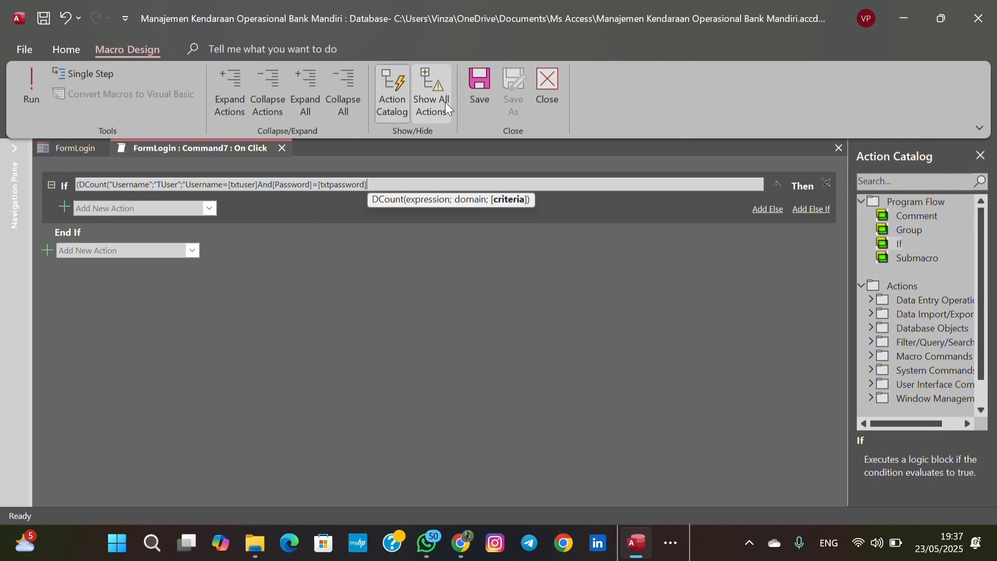
type("\"))")
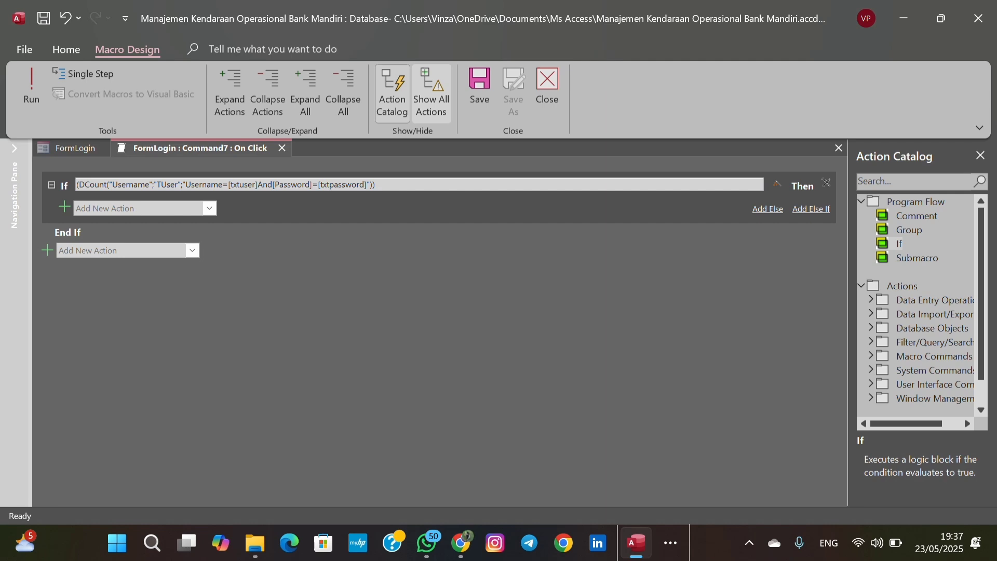
type(">0")
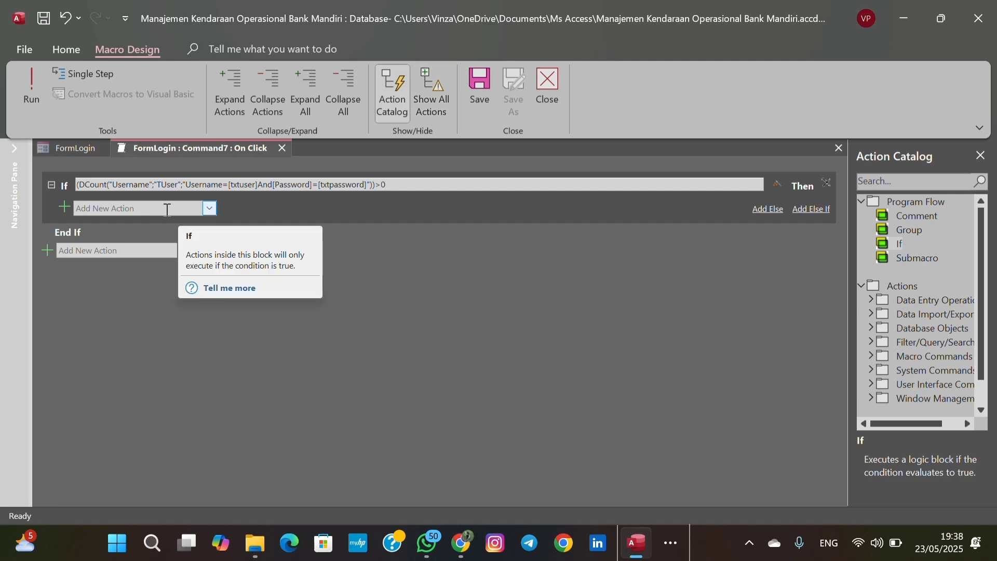
Add a MessageBox action inside the If block with the message Login Berhasil and the title Welcome.
left_click(167, 209)
type("mess")
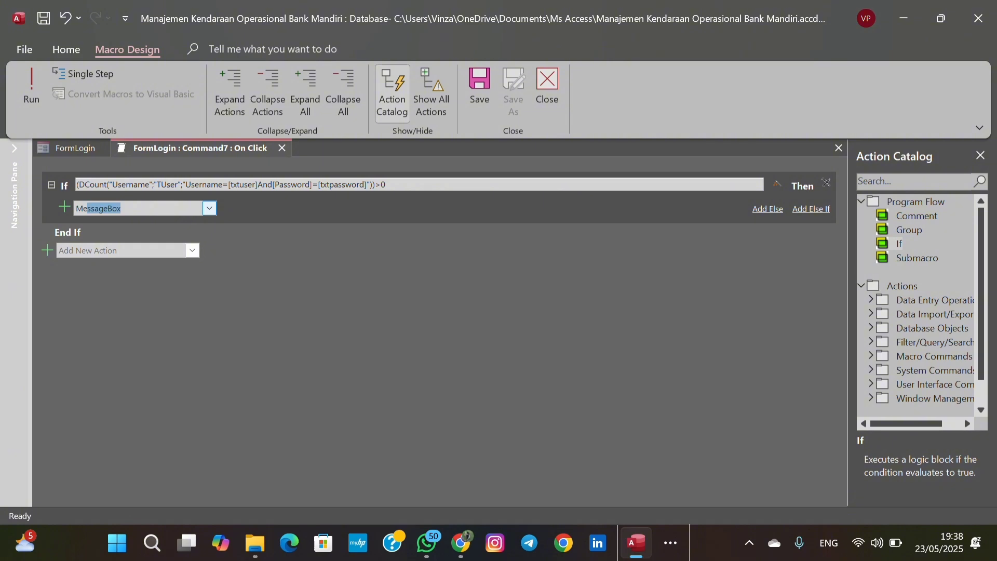
key("Return")
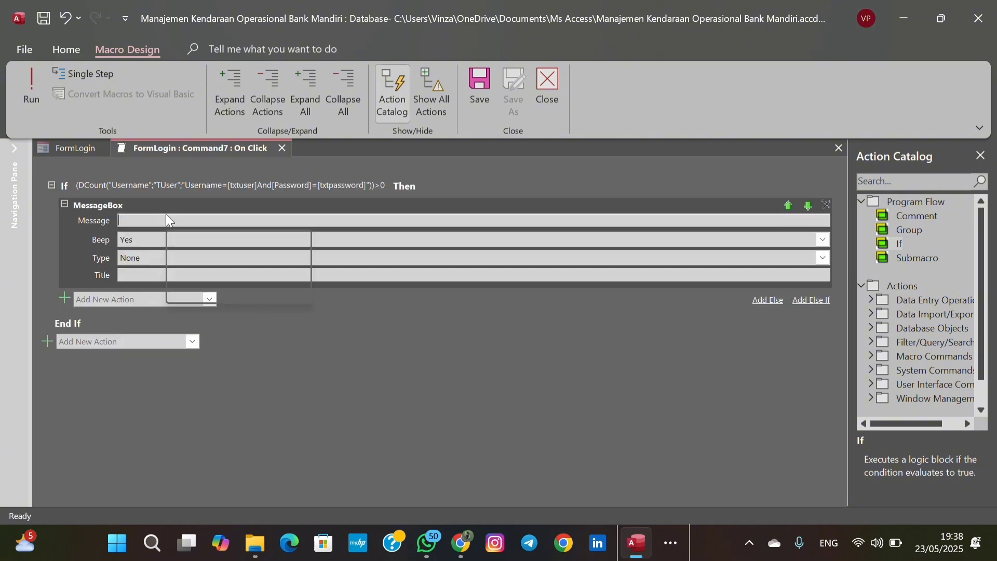
type("Log")
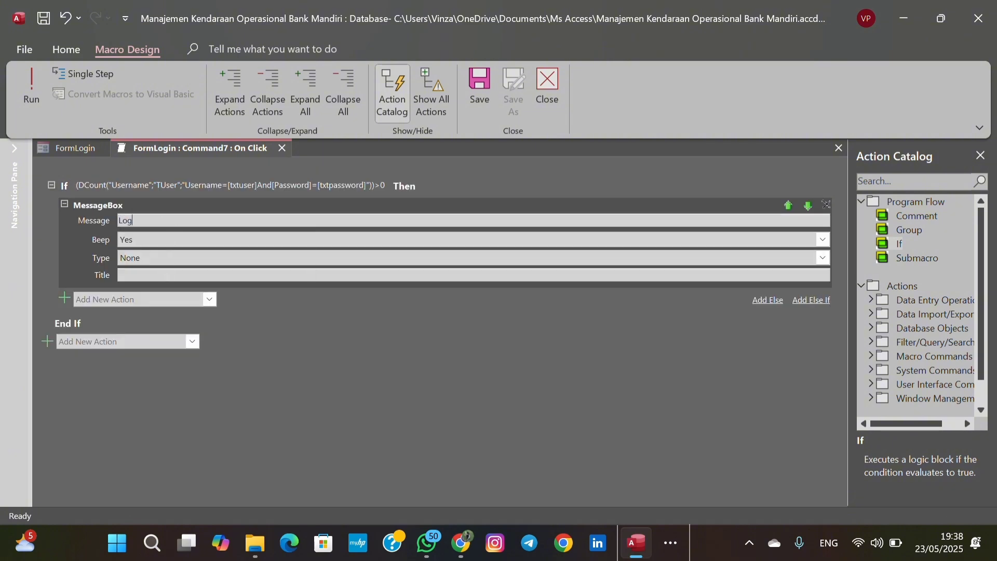
type("in Berhas")
type("il")
left_click(146, 275)
type("Welcome")
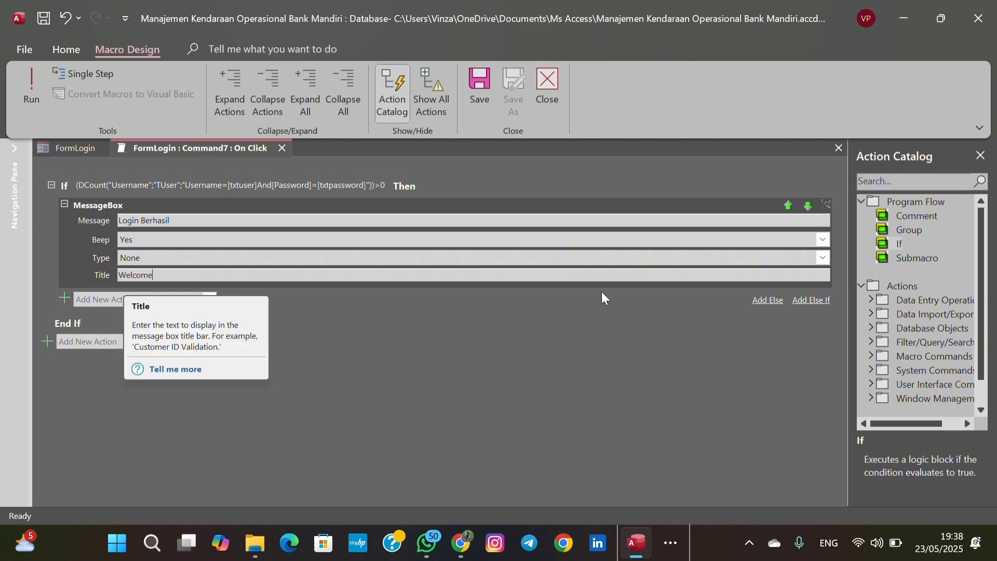
Add an Else branch containing a MessageBox action with the message Login Gagal.
left_click(768, 301)
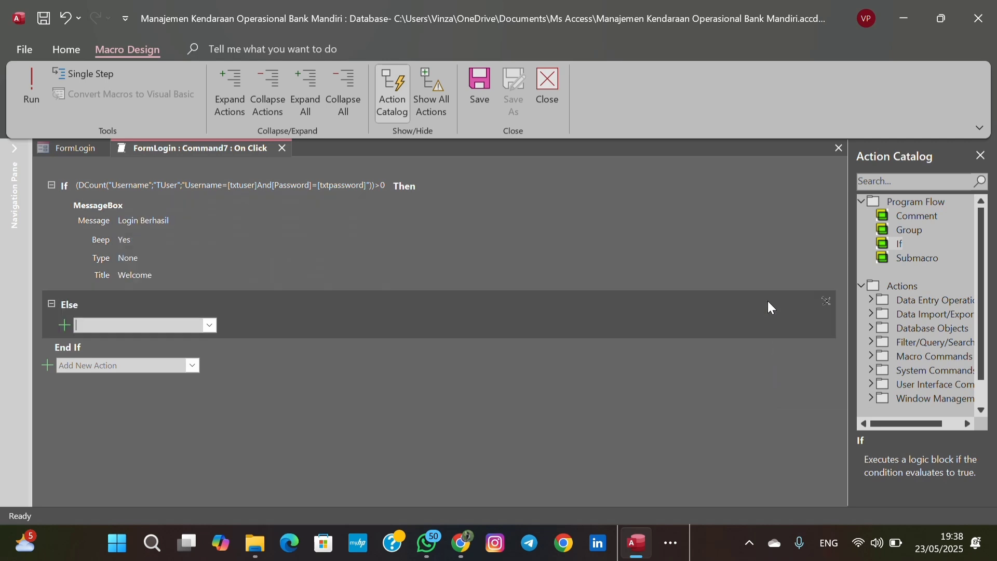
type("Mes")
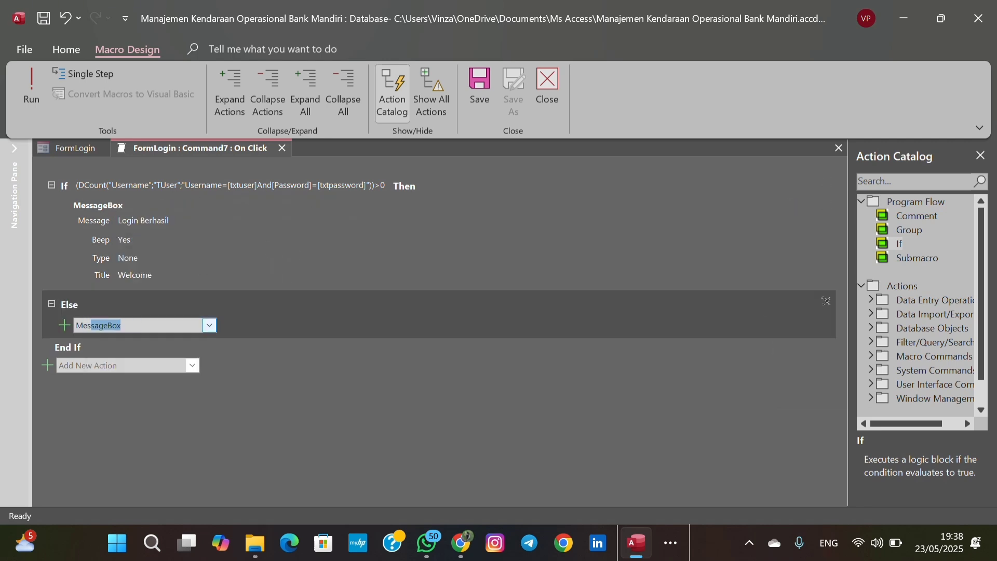
key("Return")
key("Caps_Lock")
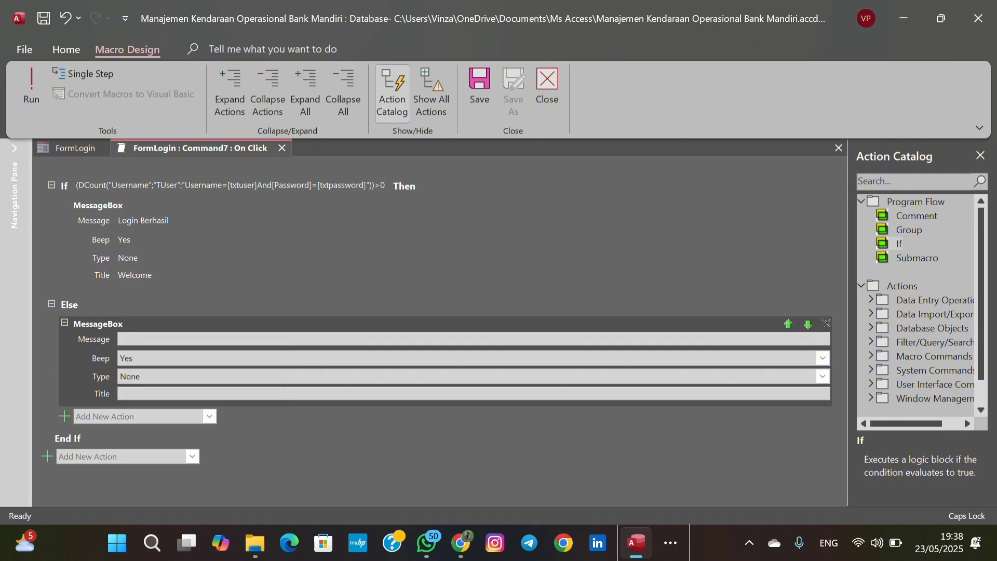
type("Login G")
key("Caps_Lock")
type("ah")
key("BackSpace")
type("gal")
Set the title of the Else branch's message box to Periksa username dan password.
left_click(142, 393)
key("Caps_Lock")
type("P")
key("Caps_Lock")
type("eriksa")
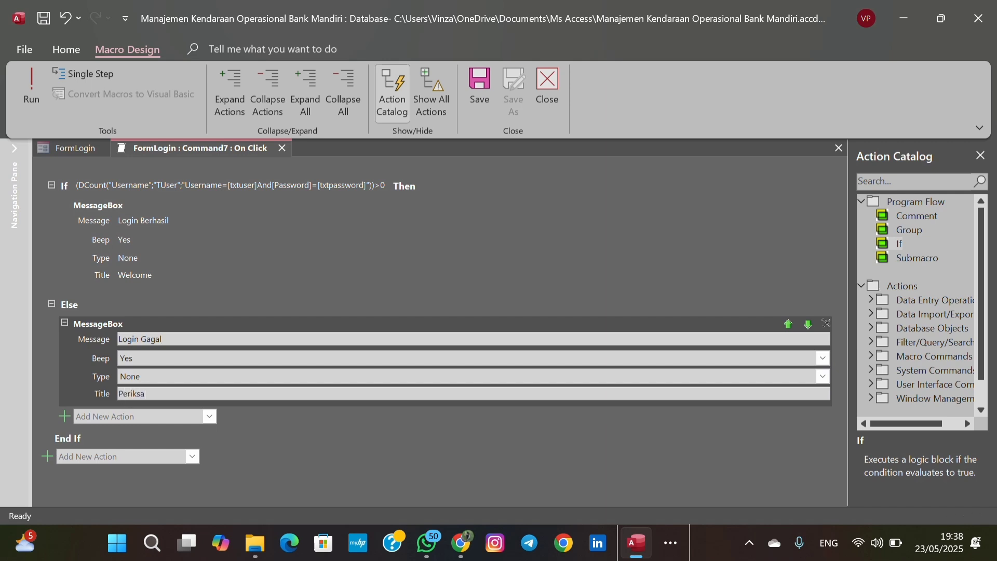
type(" username dan password")
Save and close the login button's On Click macro, and save the FormLogin form.
right_click(142, 154)
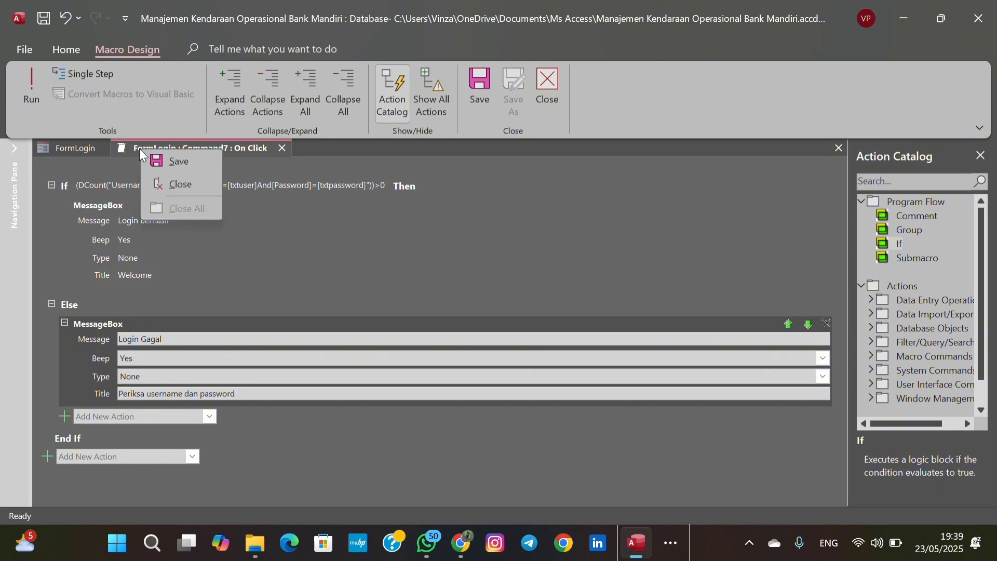
left_click(165, 163)
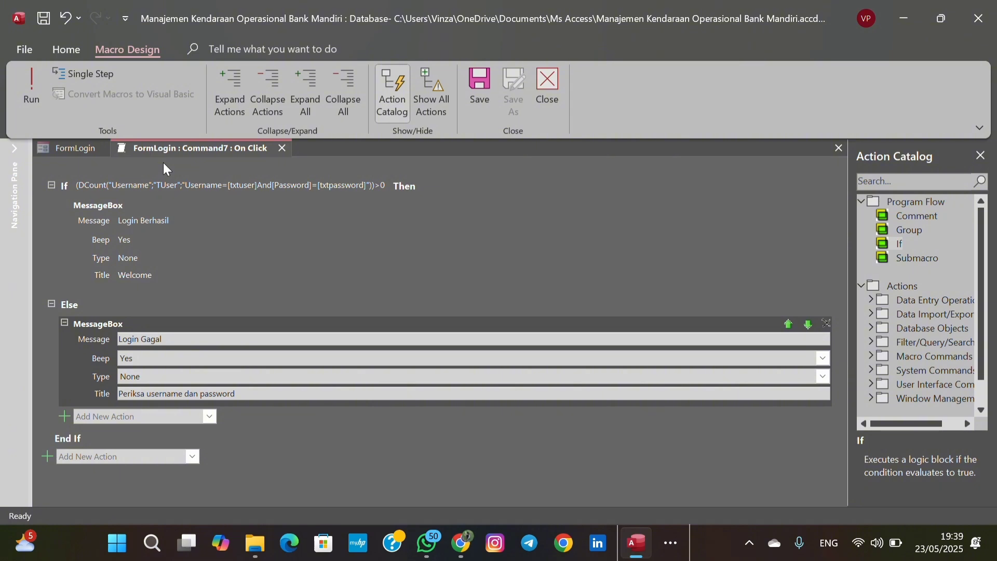
left_click(284, 149)
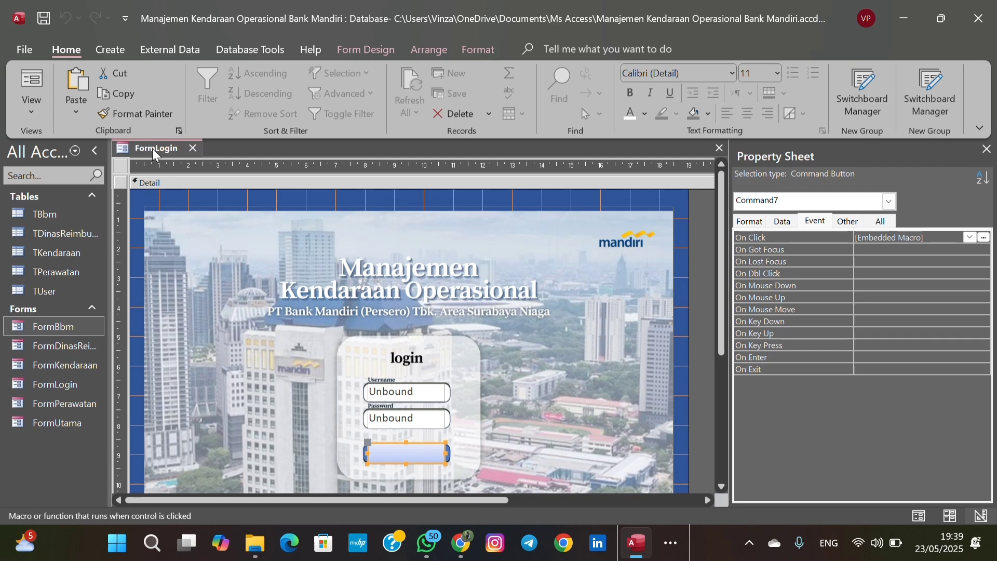
right_click(153, 152)
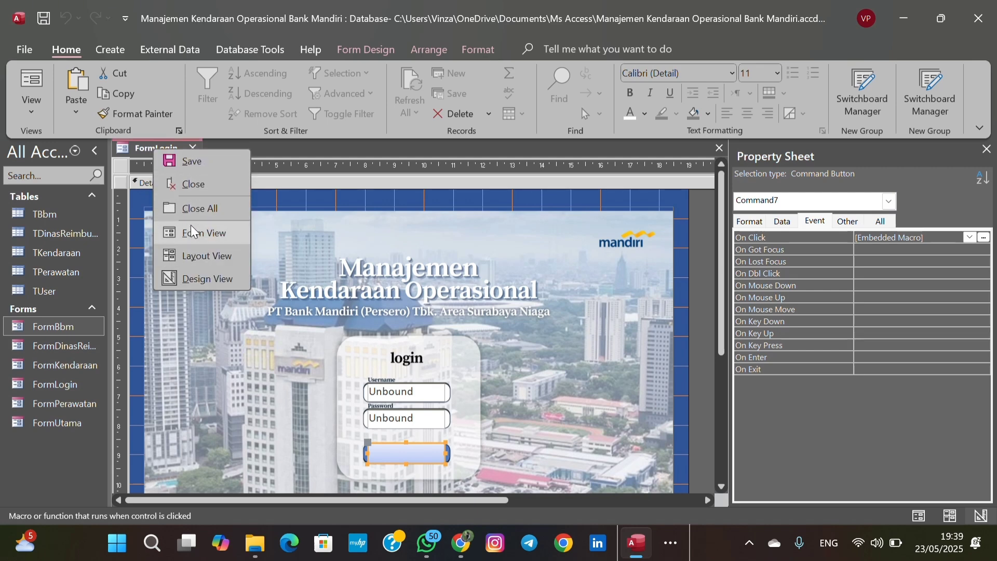
left_click(201, 160)
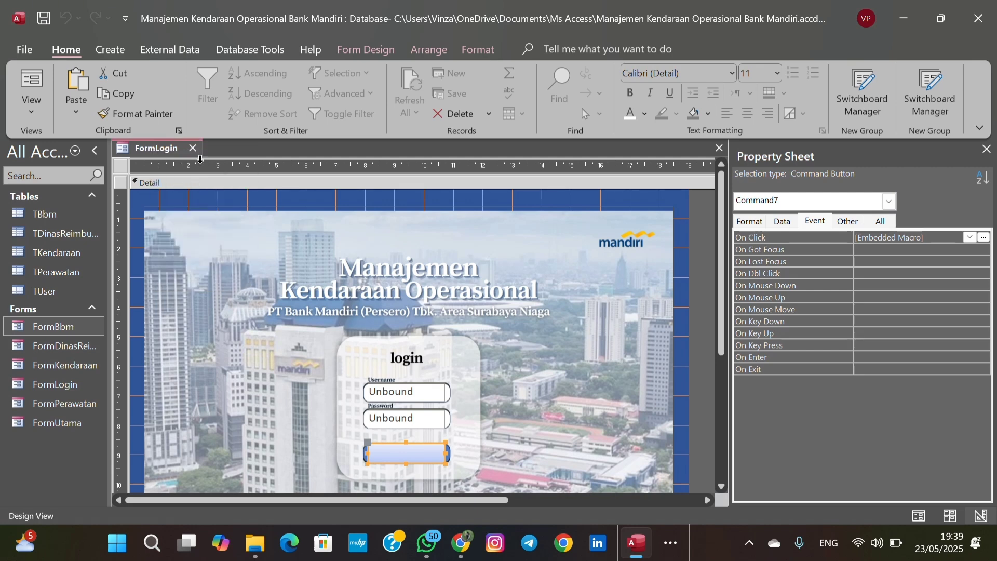
Open the format properties of the txtuser text box on FormLogin.
left_click(434, 399)
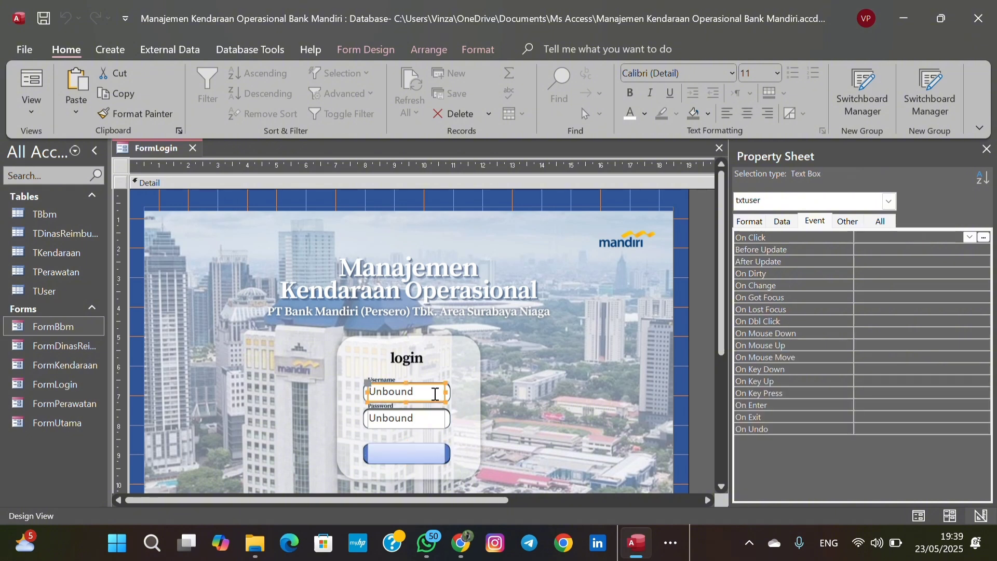
left_click(758, 227)
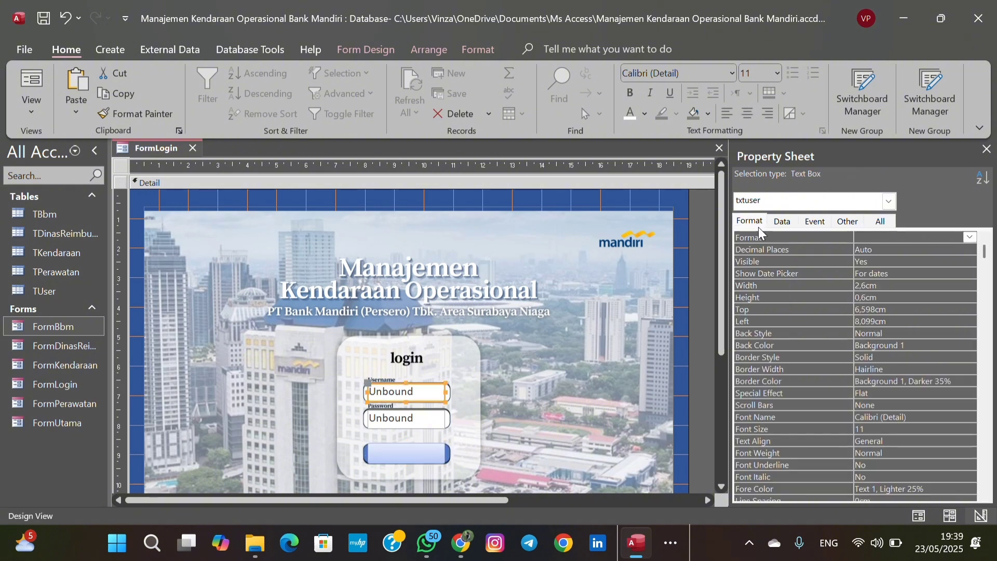